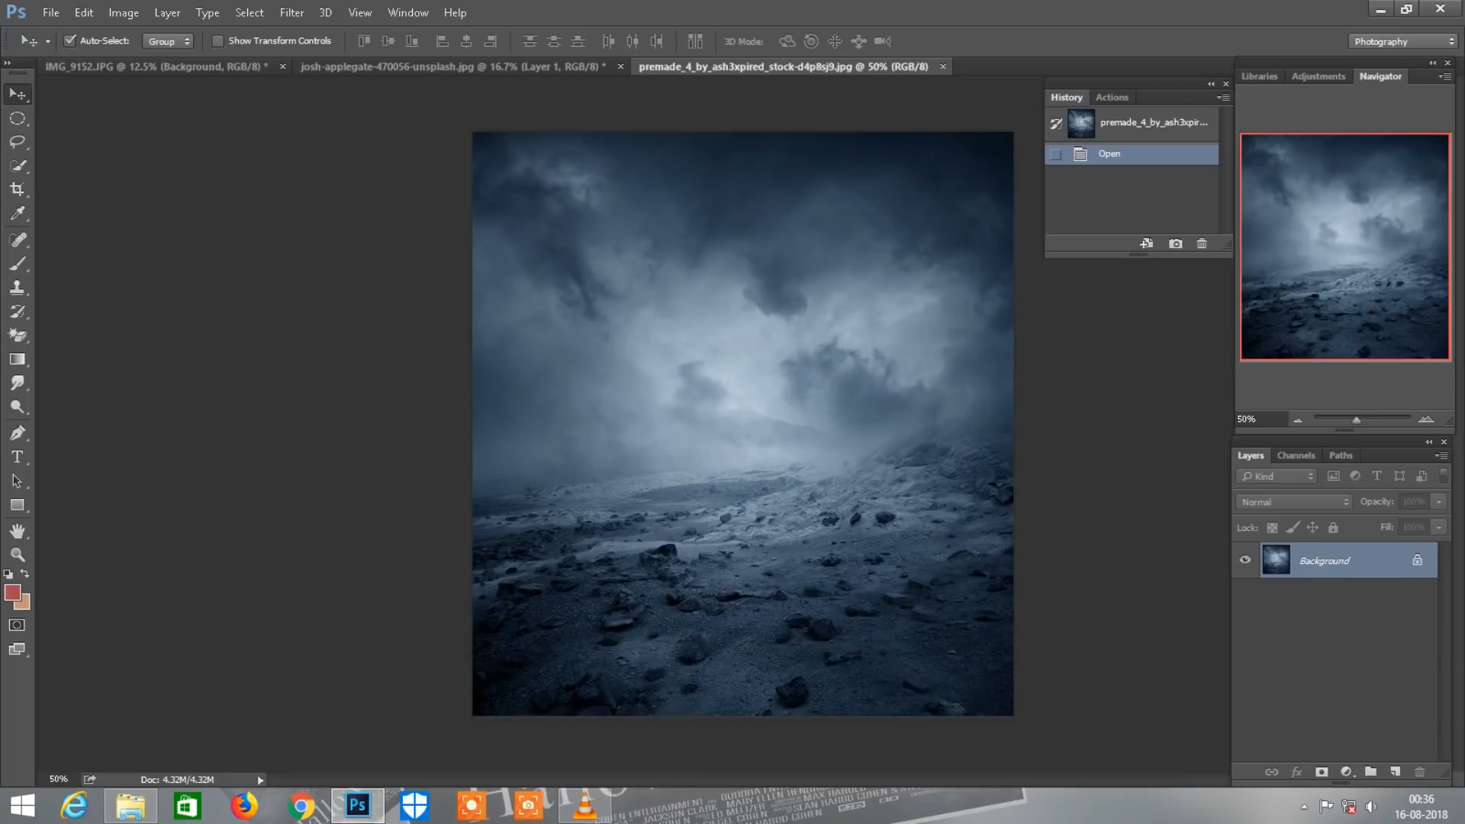
# - Copy the dark stormy landscape into the IMG_9152.JPG document and scale it proportionally to about 292%, spanning the canvas width from its upper edge
pyautogui.moveTo(157, 67); pyautogui.dragTo(695, 389)
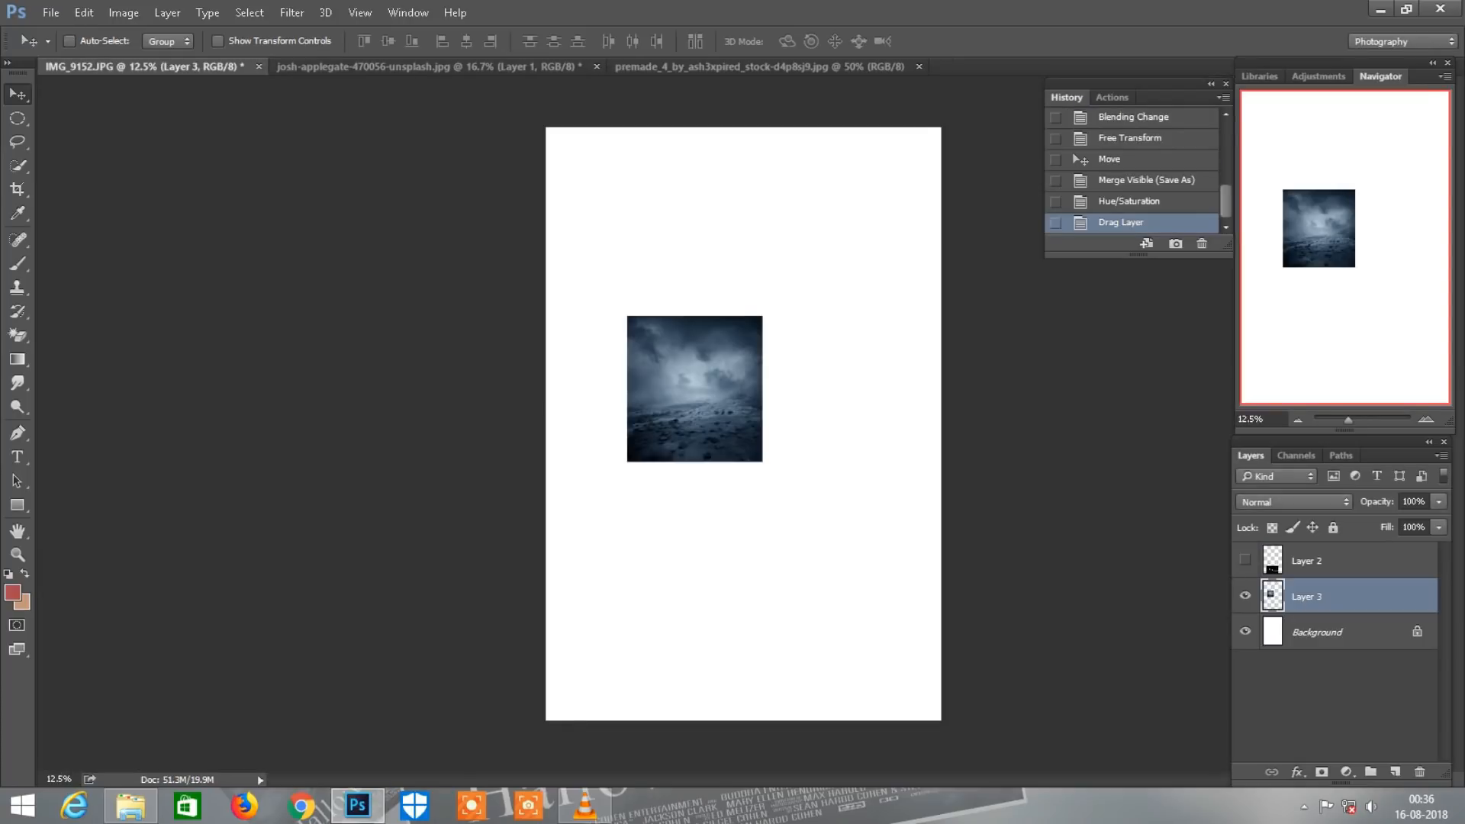
pyautogui.hotkey('ctrl', 't')
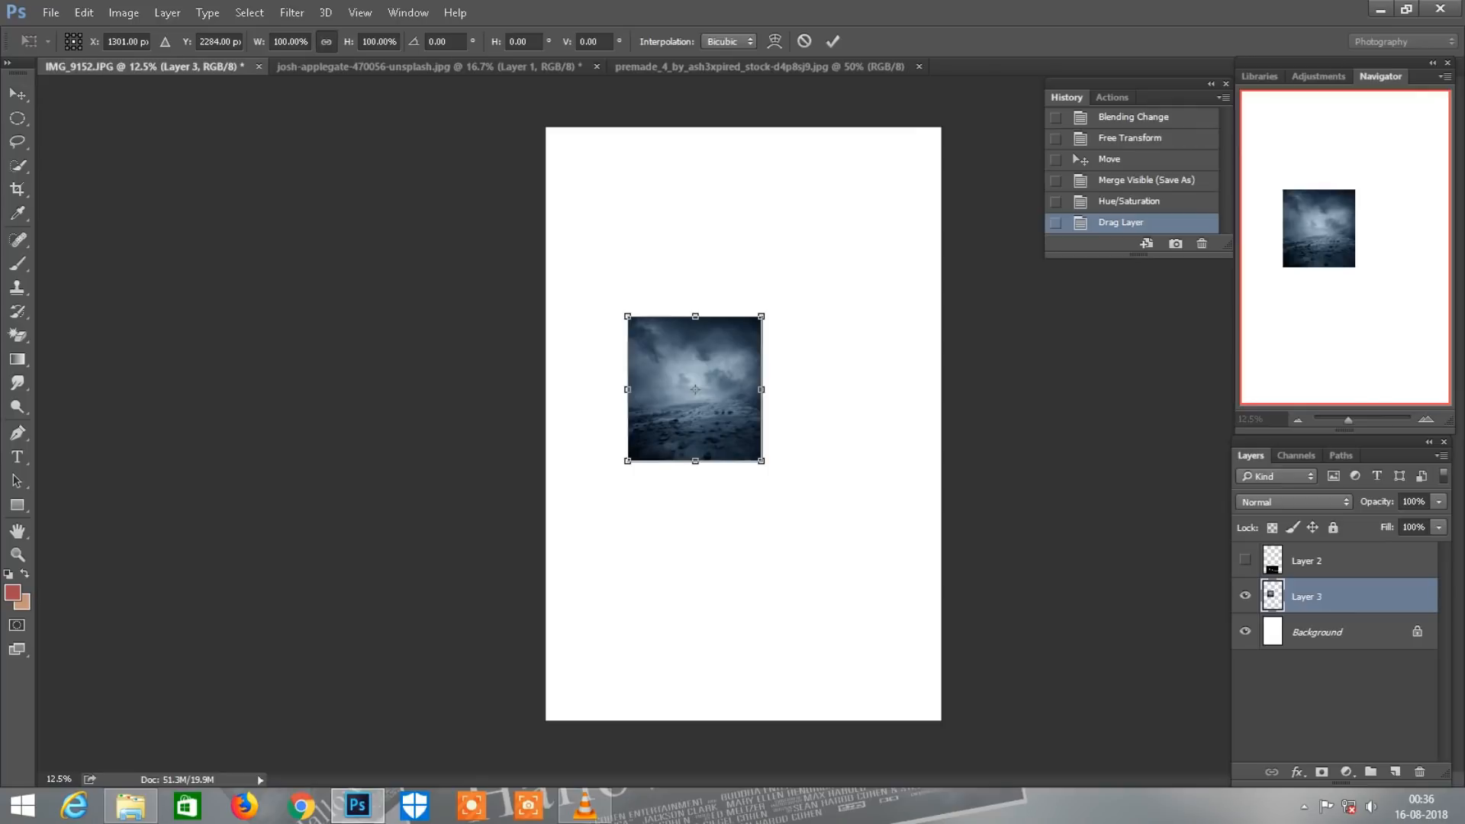
pyautogui.moveTo(348, 42); pyautogui.dragTo(392, 42)
pyautogui.moveTo(702, 336); pyautogui.dragTo(658, 185)
pyautogui.moveTo(746, 344); pyautogui.dragTo(939, 553)
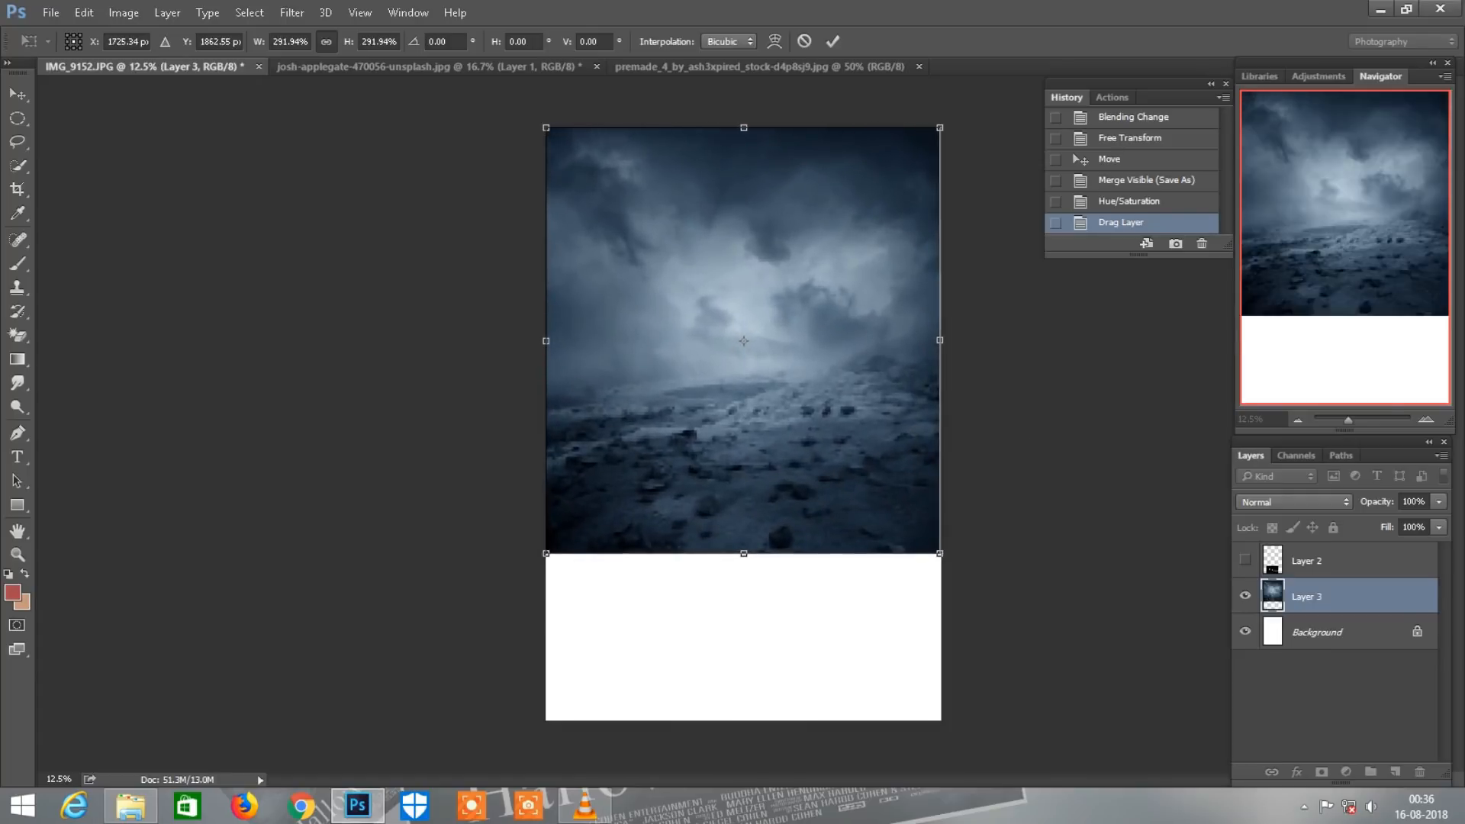
# - Stretch the landscape non-proportionally to about 336% width and 406% height, centre it over the whole canvas and apply the transform
pyautogui.click(327, 42)
pyautogui.moveTo(743, 553); pyautogui.dragTo(743, 719)
pyautogui.moveTo(939, 424); pyautogui.dragTo(999, 419)
pyautogui.moveTo(840, 418); pyautogui.dragTo(810, 418)
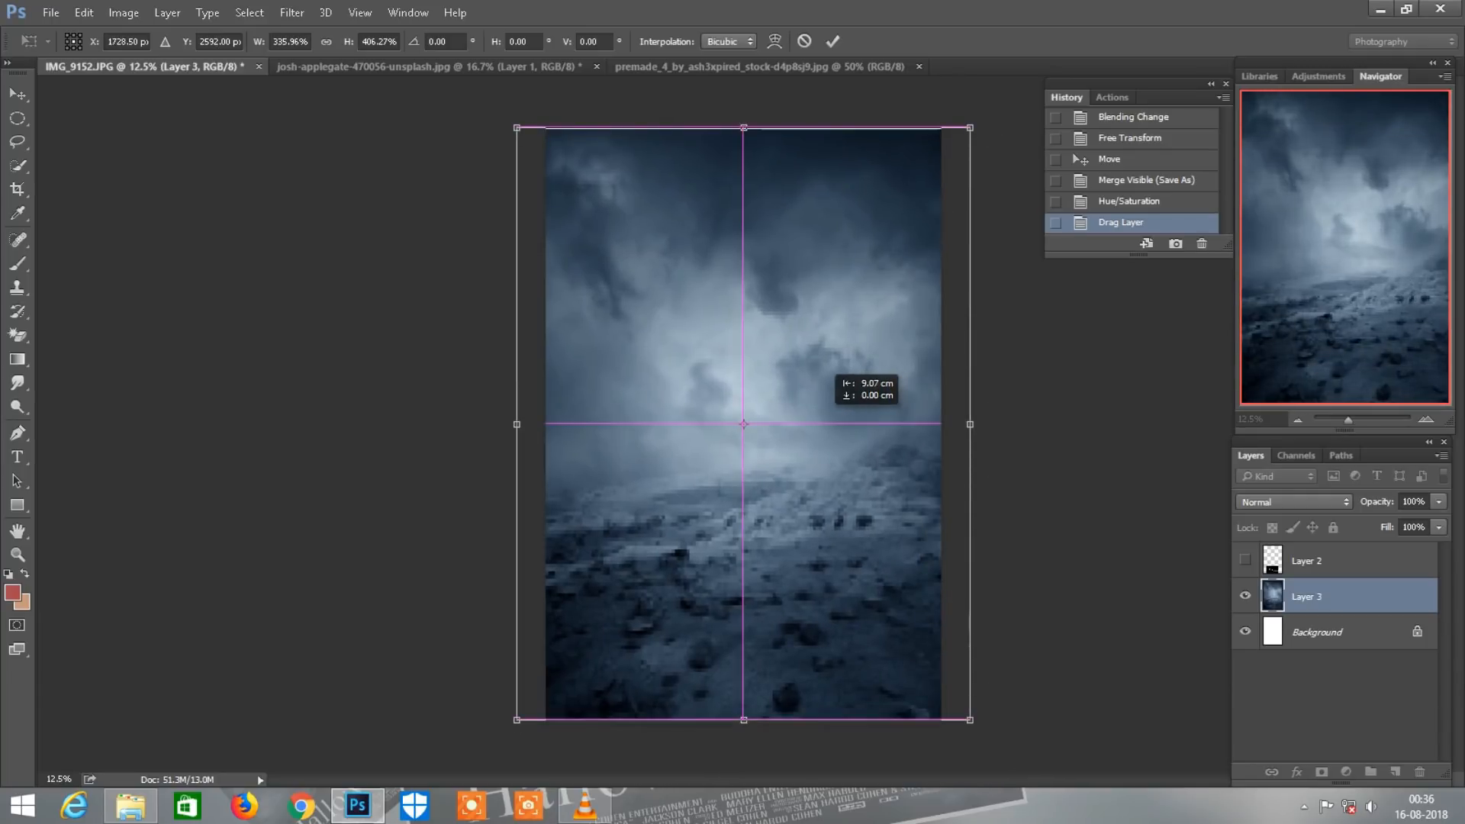
pyautogui.press('Return')
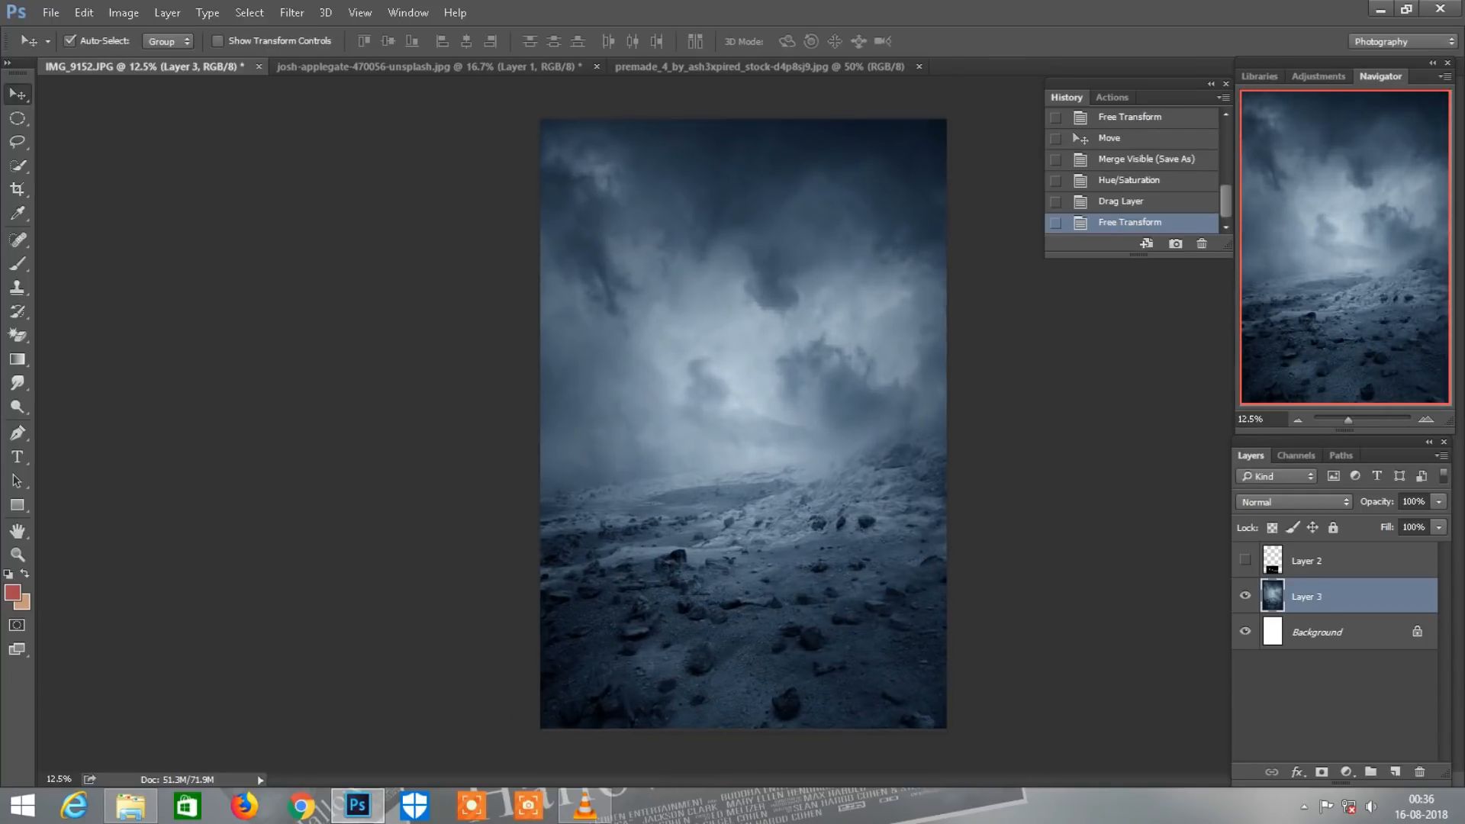
# - Copy the cut-out scarecrow layer from the Unsplash cross photo into IMG_9152.JPG and place it in the middle of the landscape
pyautogui.hotkey('ctrl', '+')
pyautogui.hotkey('ctrl', 'Tab')
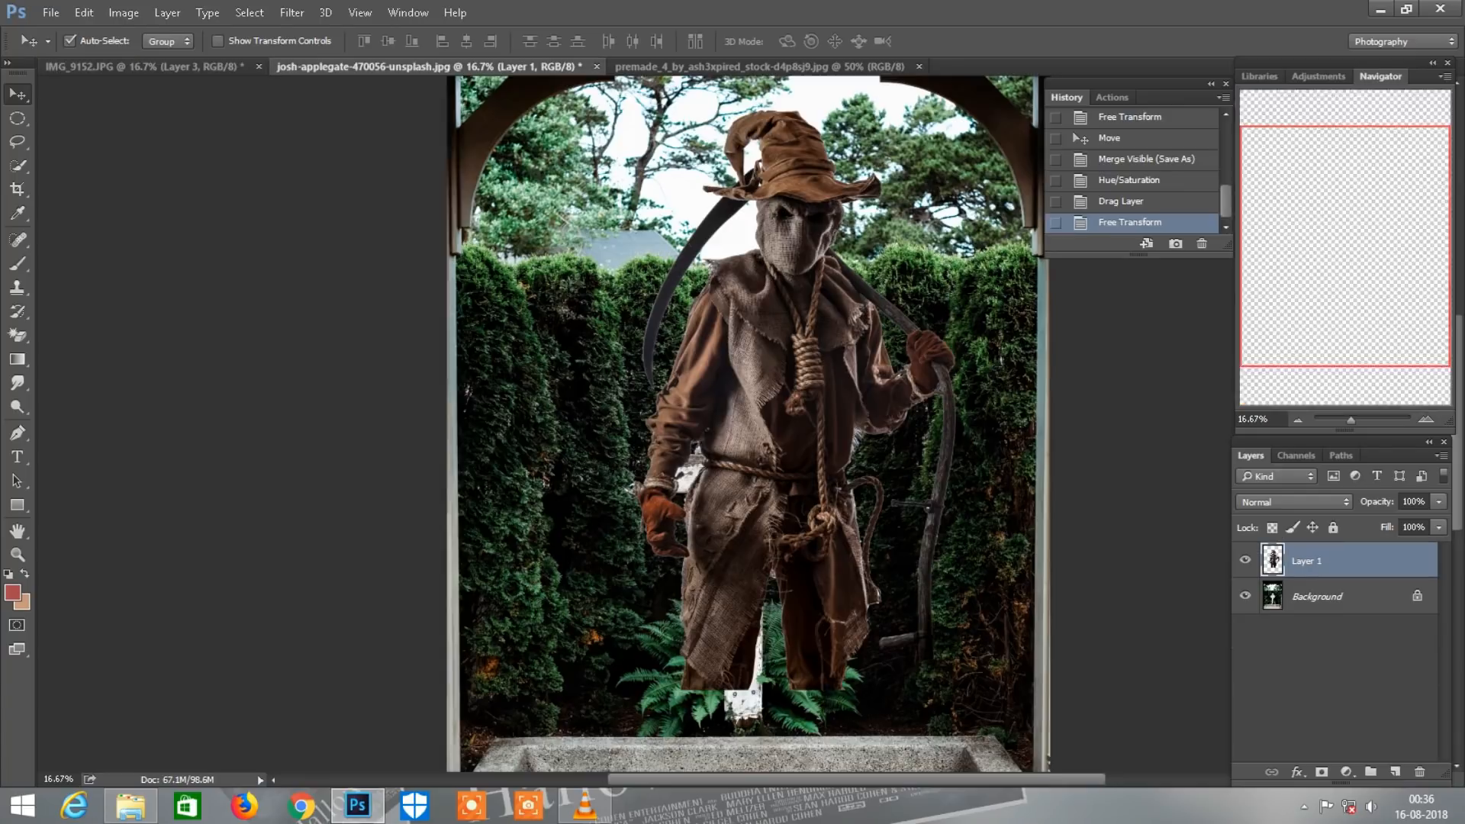
pyautogui.moveTo(736, 360)
pyautogui.mouseDown()
pyautogui.moveTo(337, 235)
pyautogui.moveTo(153, 68)
pyautogui.moveTo(751, 359)
pyautogui.mouseUp()
pyautogui.hotkey('ctrl', '-')
pyautogui.moveTo(786, 466); pyautogui.dragTo(782, 510)
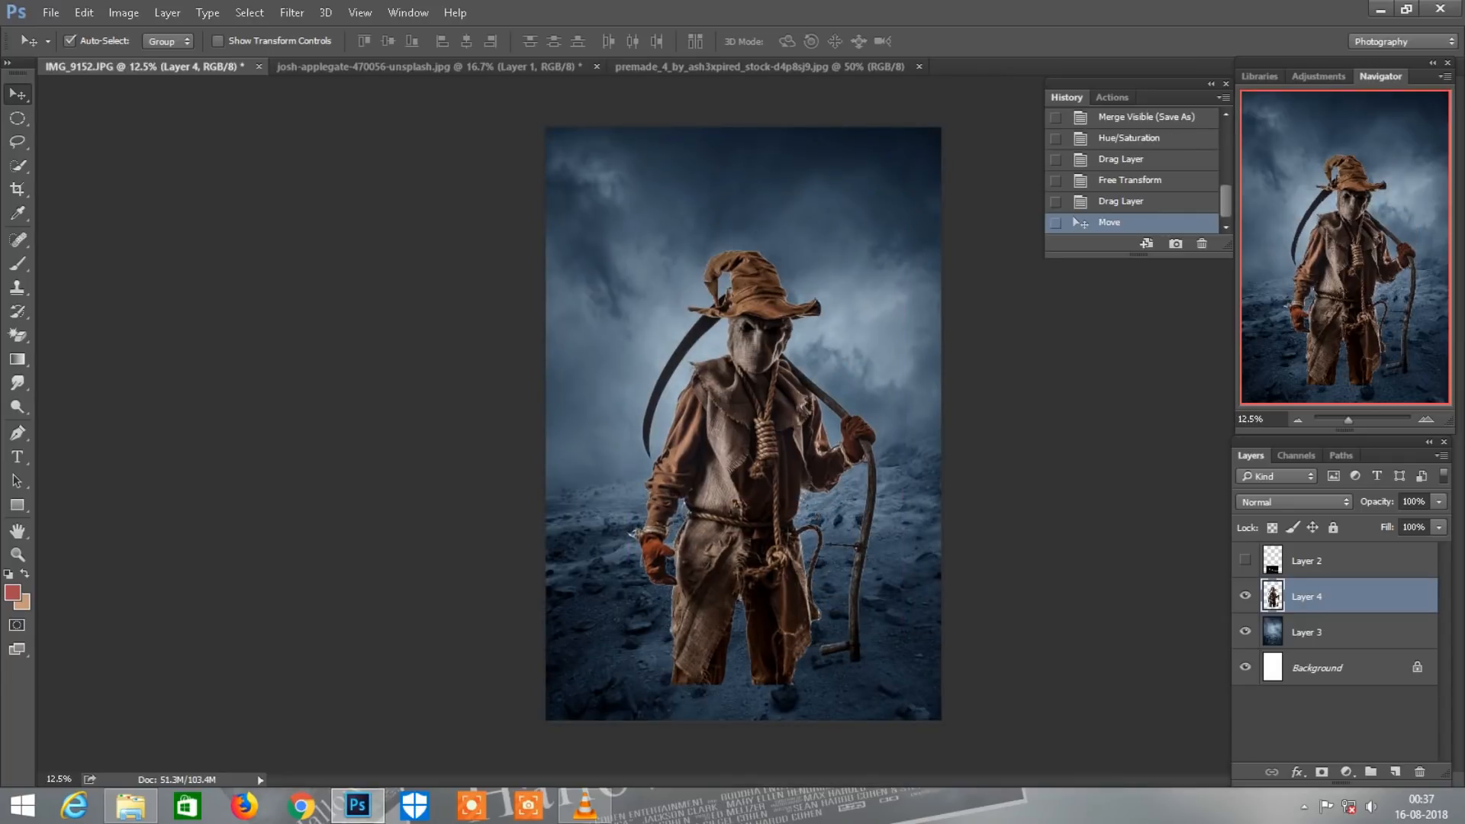
# - Scale the scarecrow to 110% and position it slightly right of centre, with its legs running off the canvas's lower edge
pyautogui.hotkey('ctrl', 't')
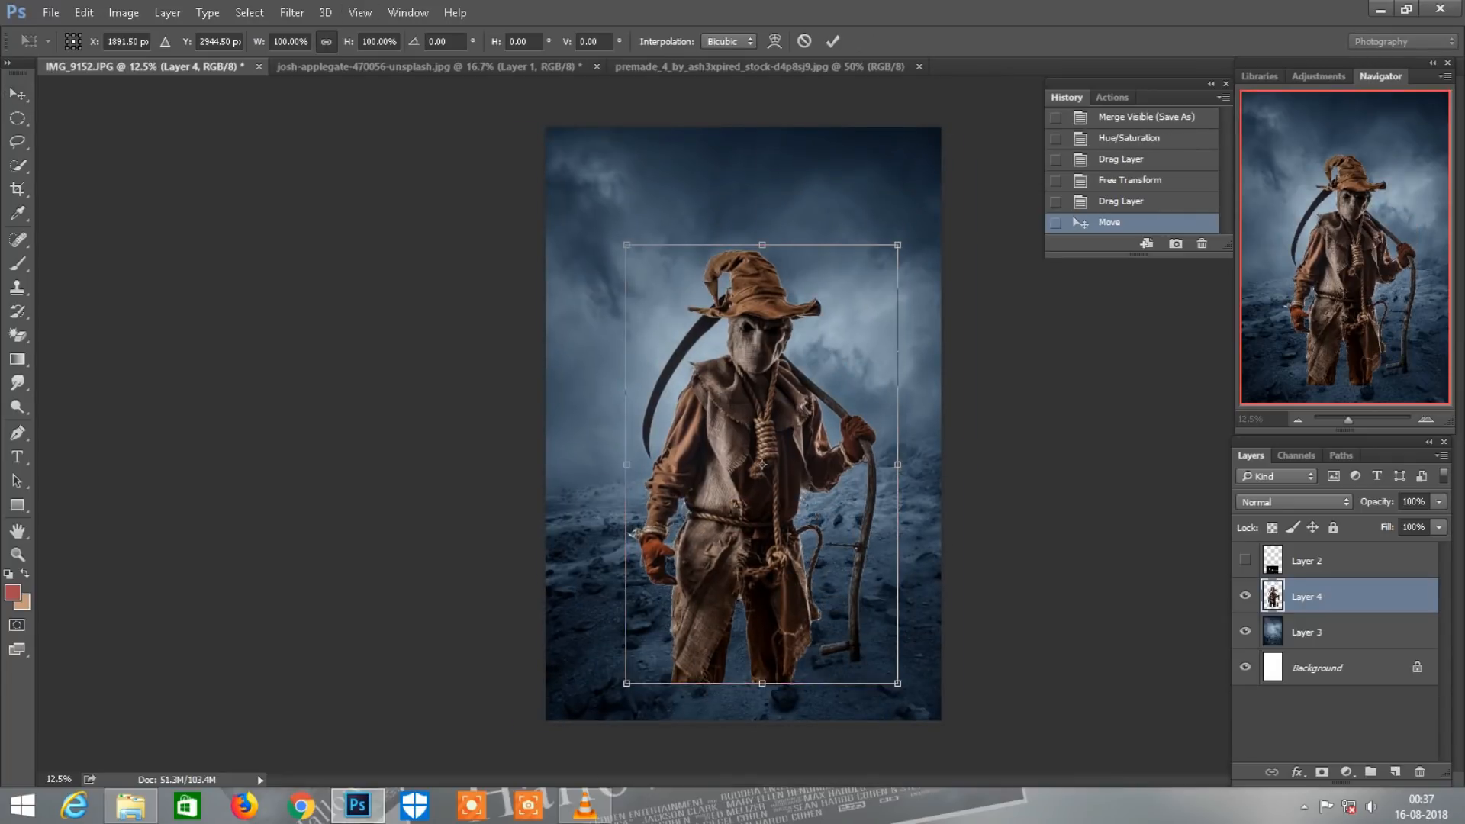
pyautogui.moveTo(634, 533); pyautogui.dragTo(659, 520)
pyautogui.moveTo(789, 313); pyautogui.dragTo(786, 388)
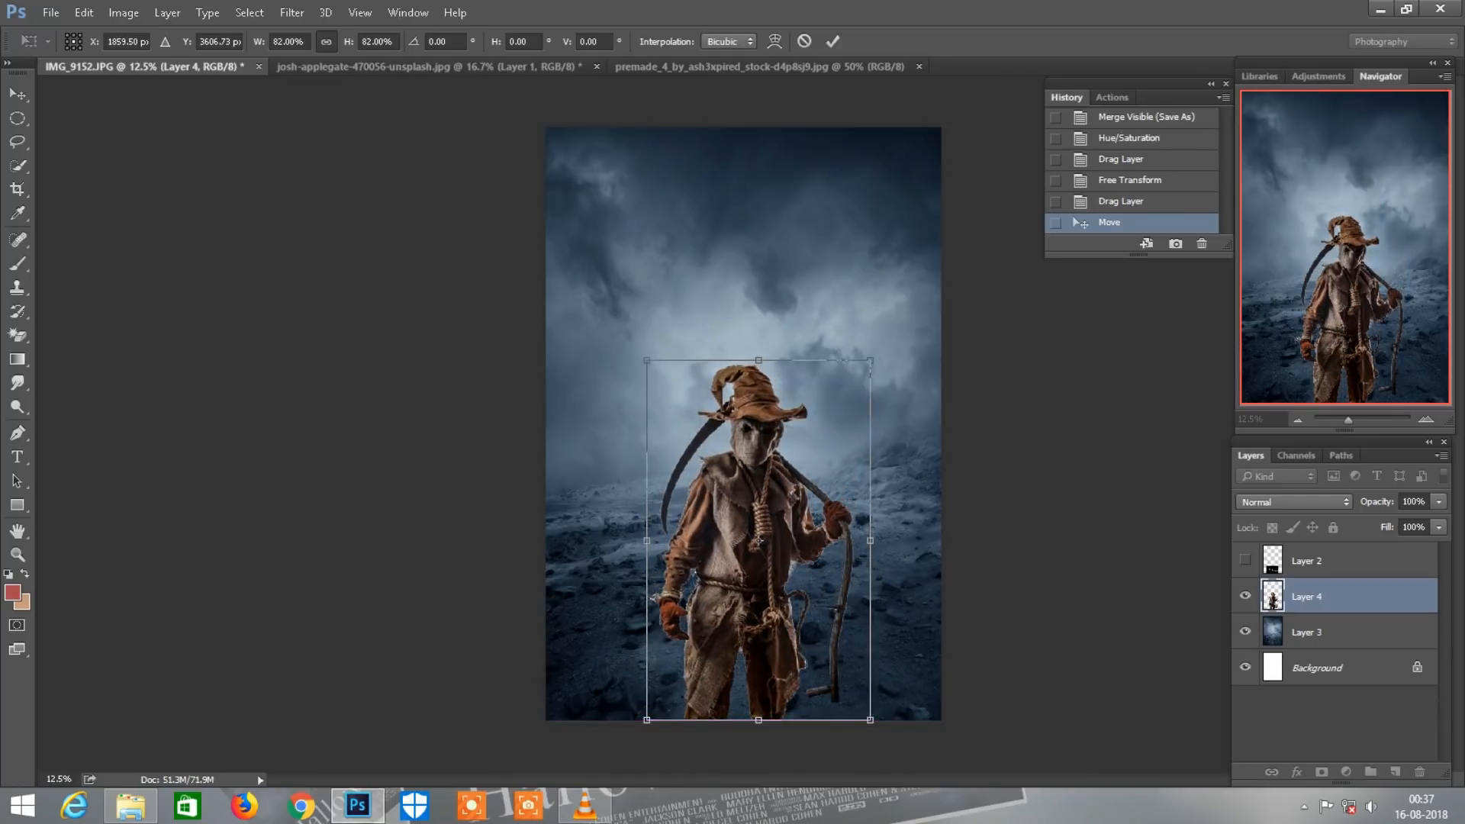
pyautogui.moveTo(349, 42); pyautogui.dragTo(369, 42)
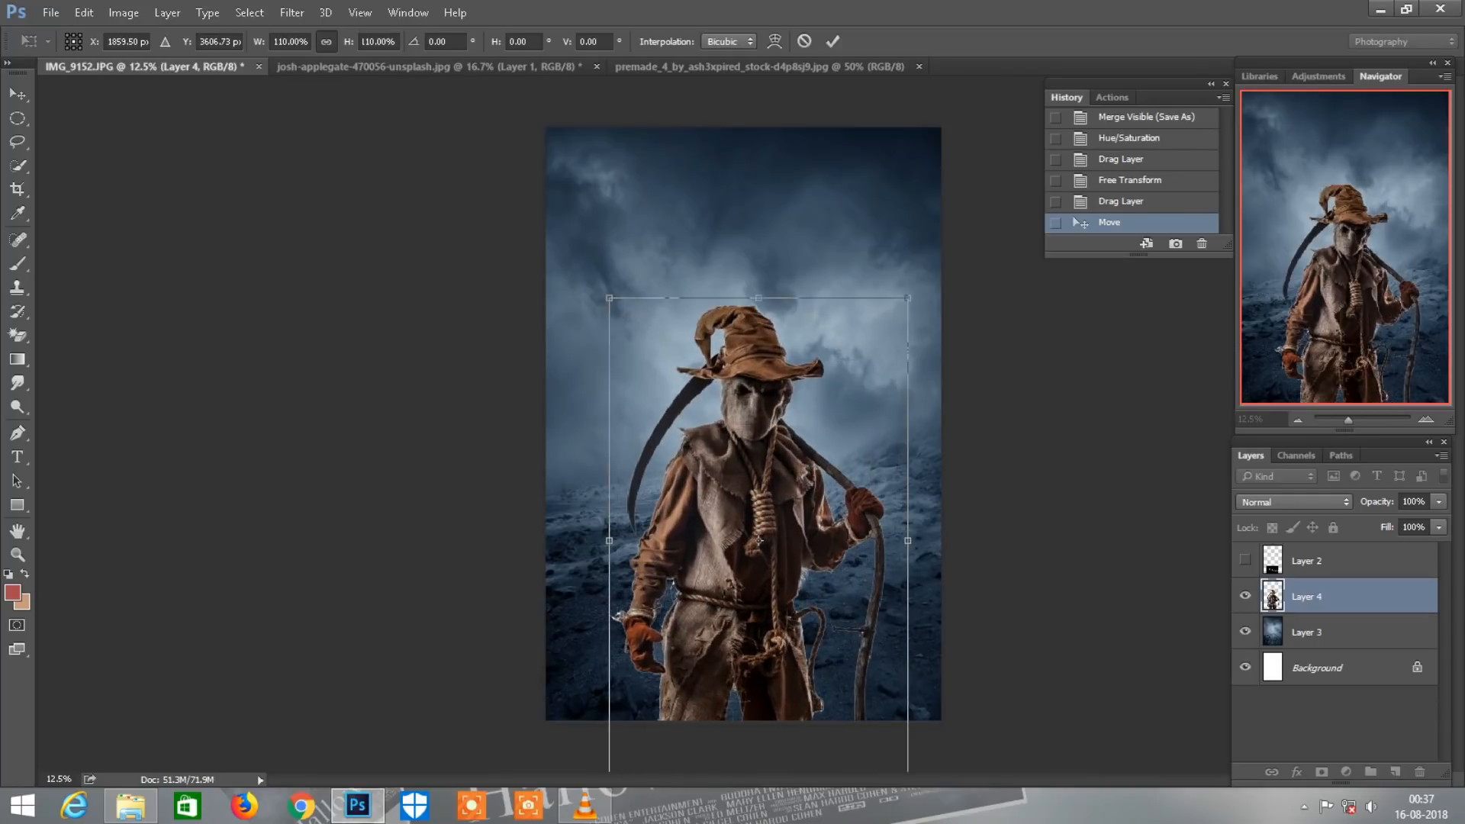
pyautogui.moveTo(813, 367); pyautogui.dragTo(821, 331)
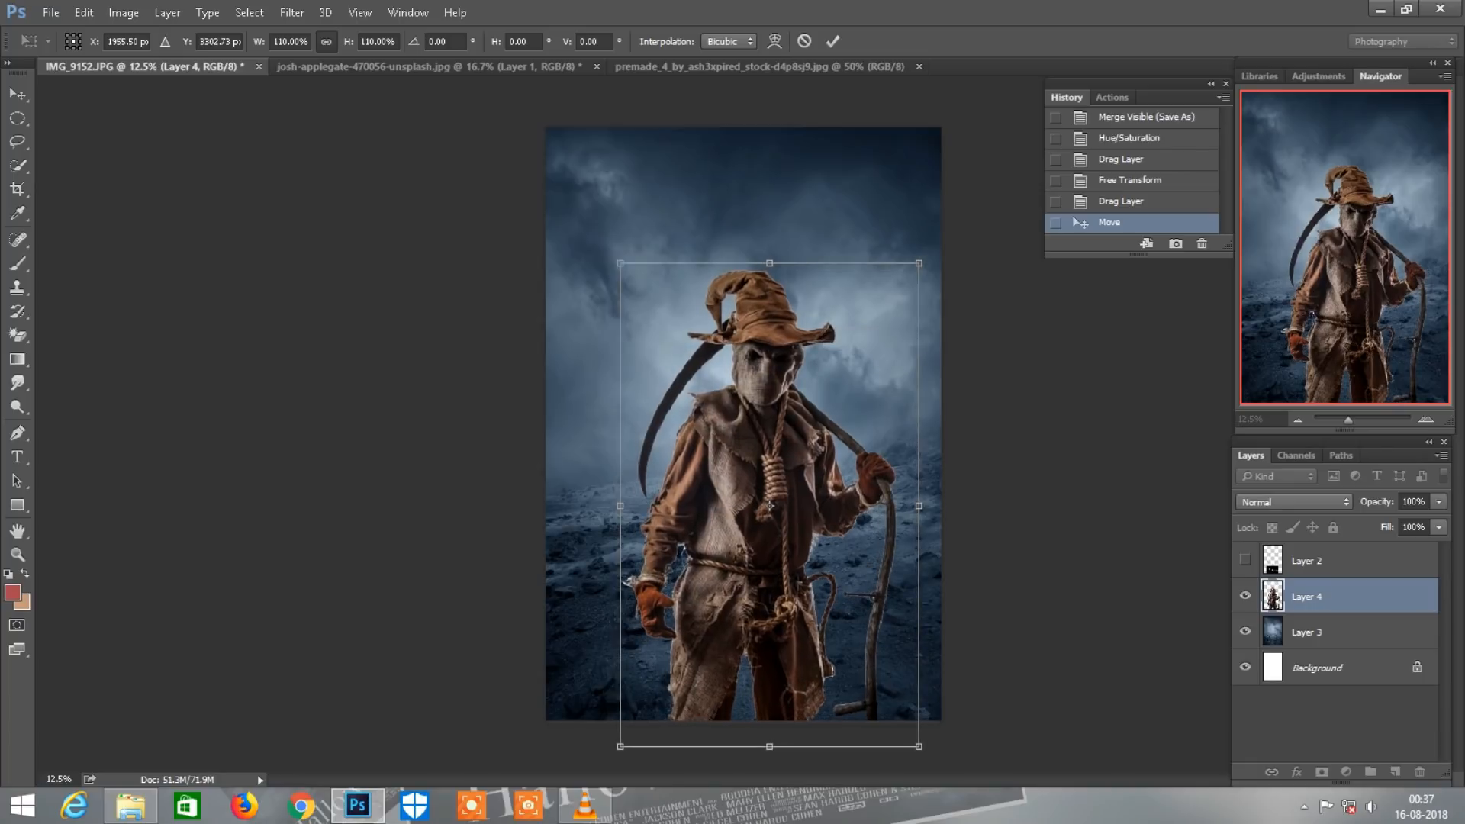
pyautogui.click(833, 41)
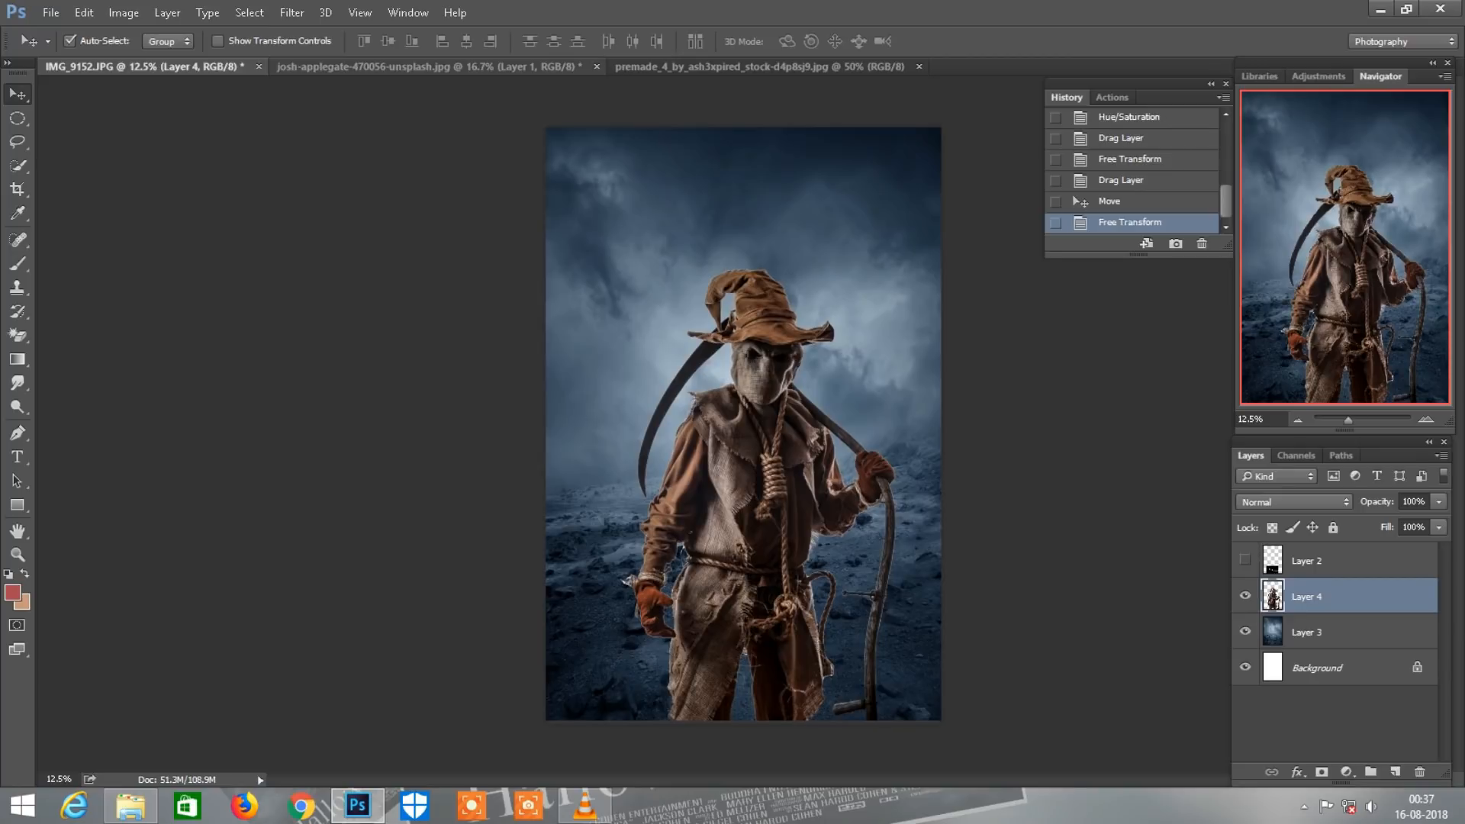
# - Return to the Unsplash cross photo, hide its Layer 1 scarecrow and make the Background layer active
pyautogui.hotkey('ctrl', 'Tab')
pyautogui.click(1316, 596)
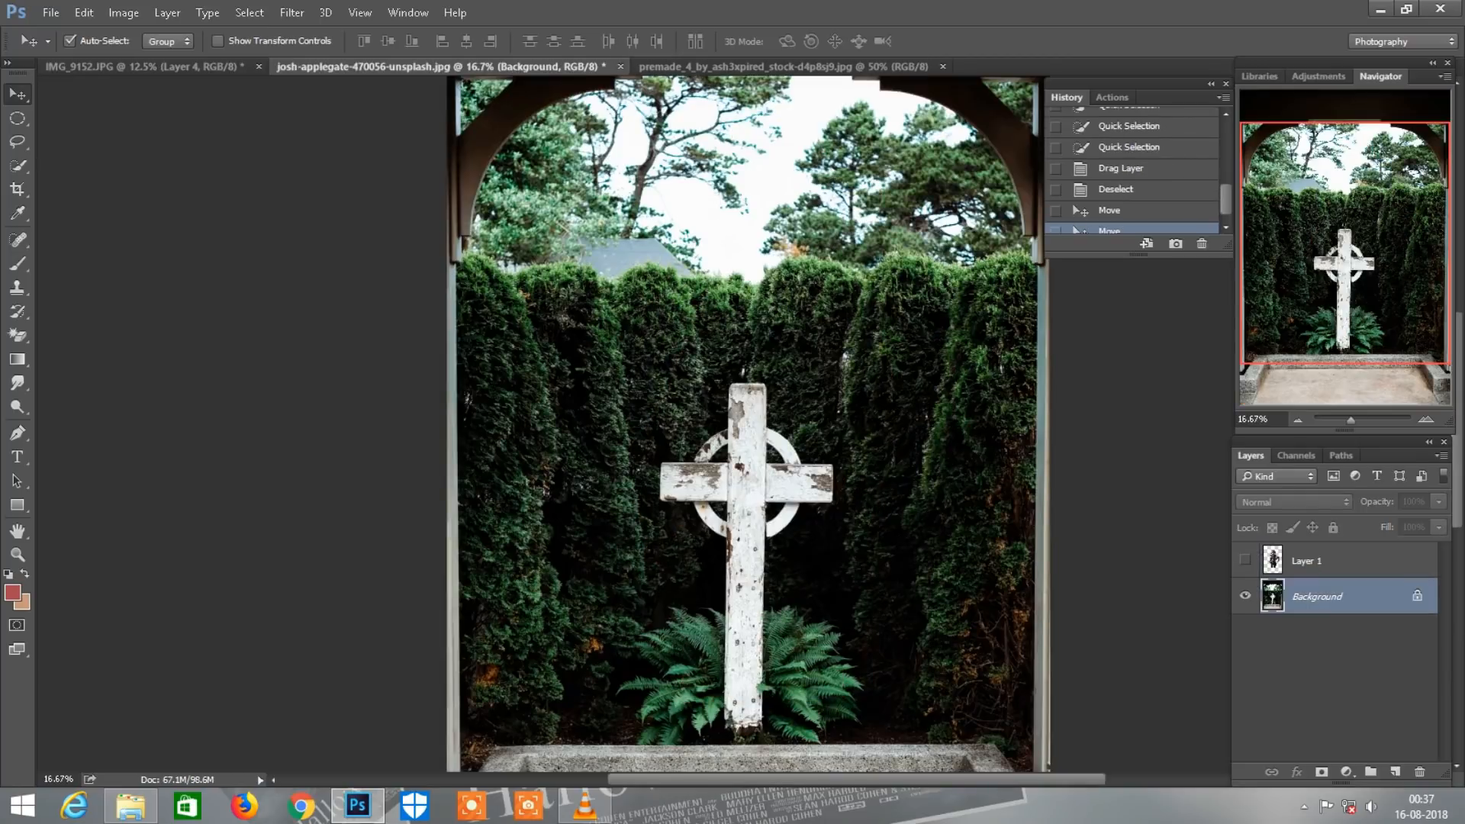
pyautogui.click(1335, 679)
pyautogui.moveTo(748, 471); pyautogui.dragTo(759, 396)
pyautogui.click(1316, 597)
pyautogui.press('Return')
pyautogui.hotkey('ctrl', '+')
pyautogui.hotkey('ctrl', '+')
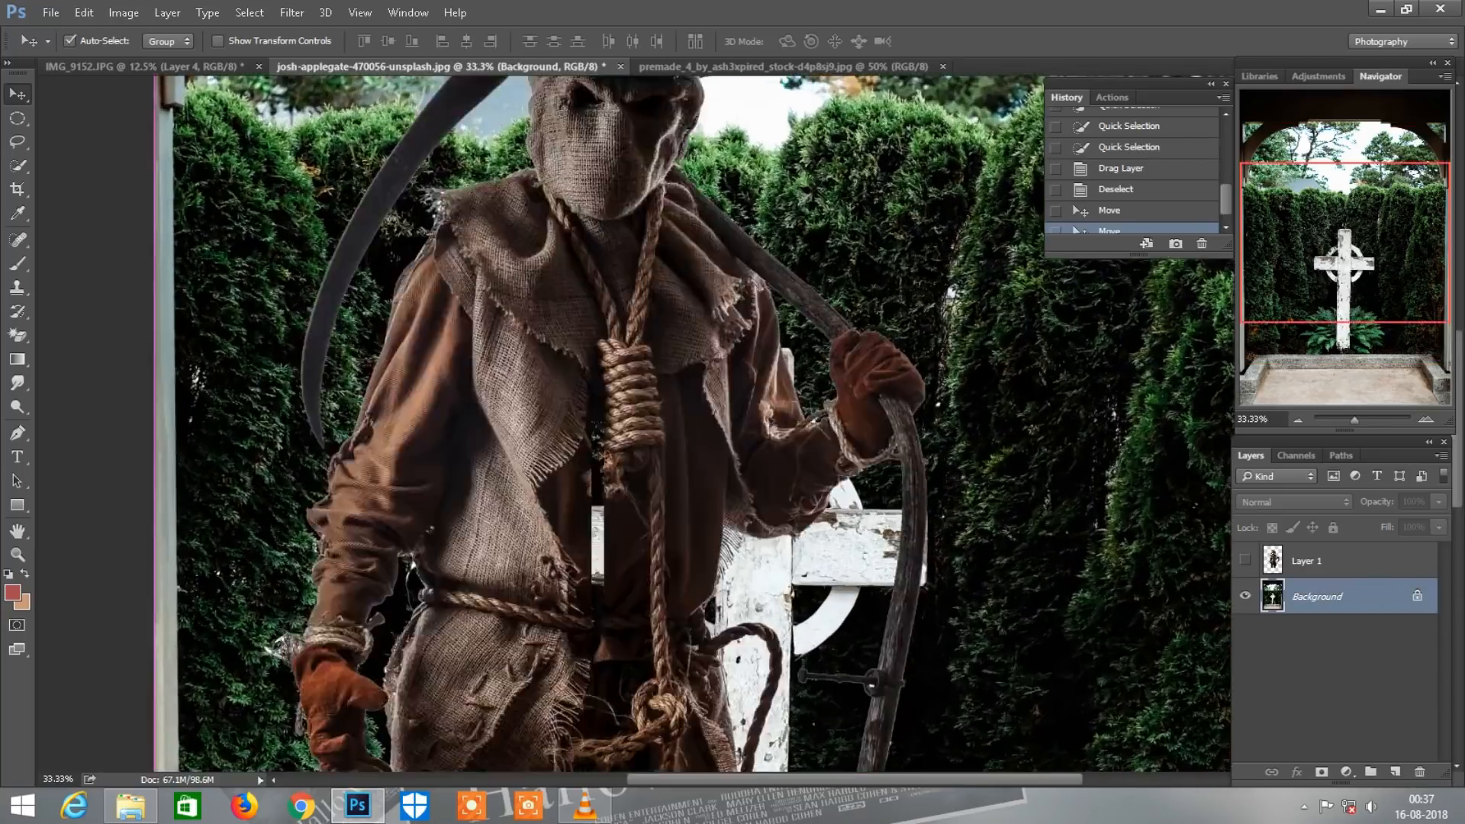
pyautogui.hotkey('ctrl', '+')
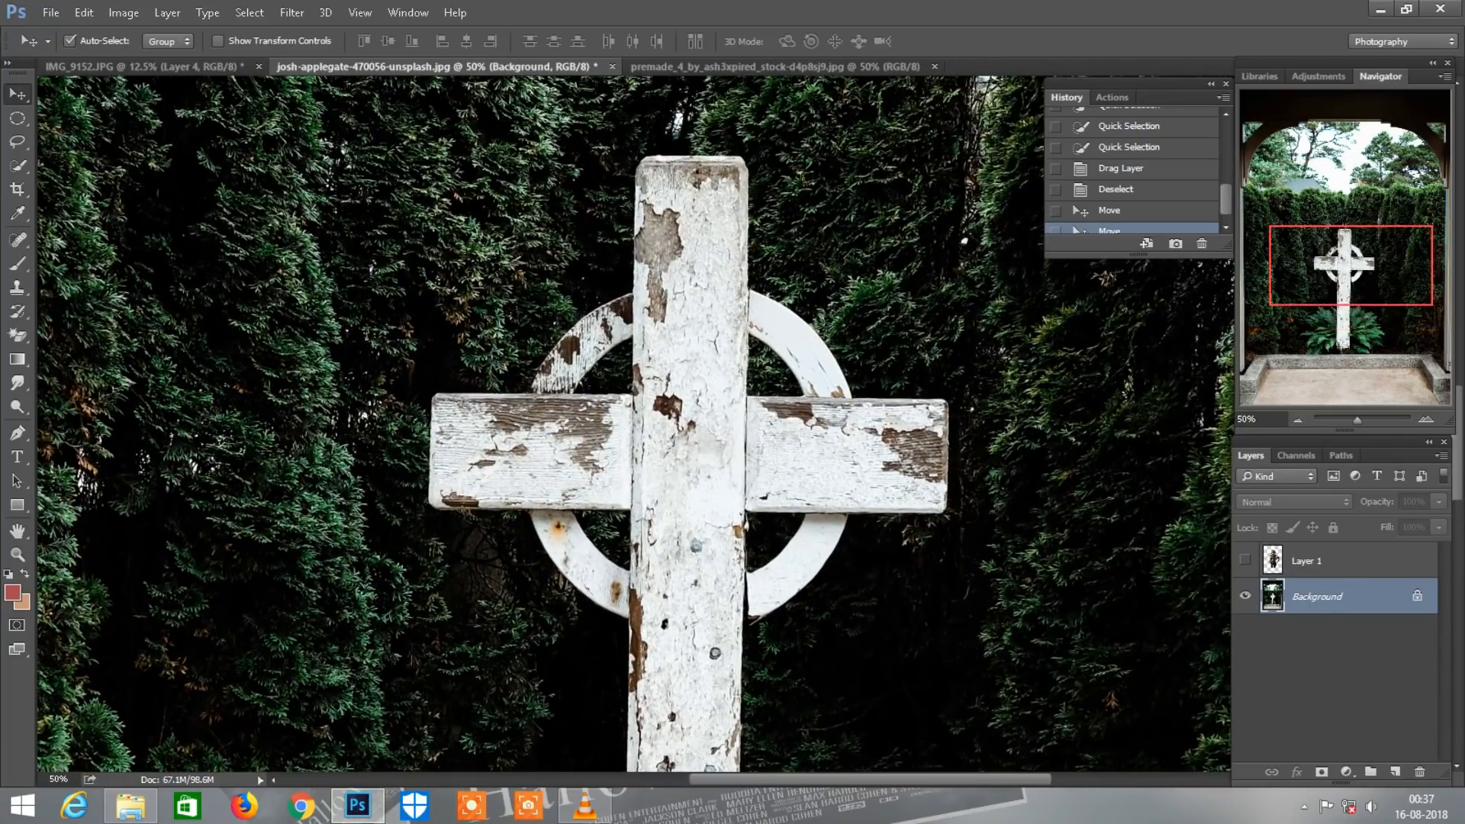
# - Select the white cross's upper post, arms and central post with the Quick Selection tool
pyautogui.press('w')
pyautogui.scroll(1, 633, 423)
pyautogui.press(']')
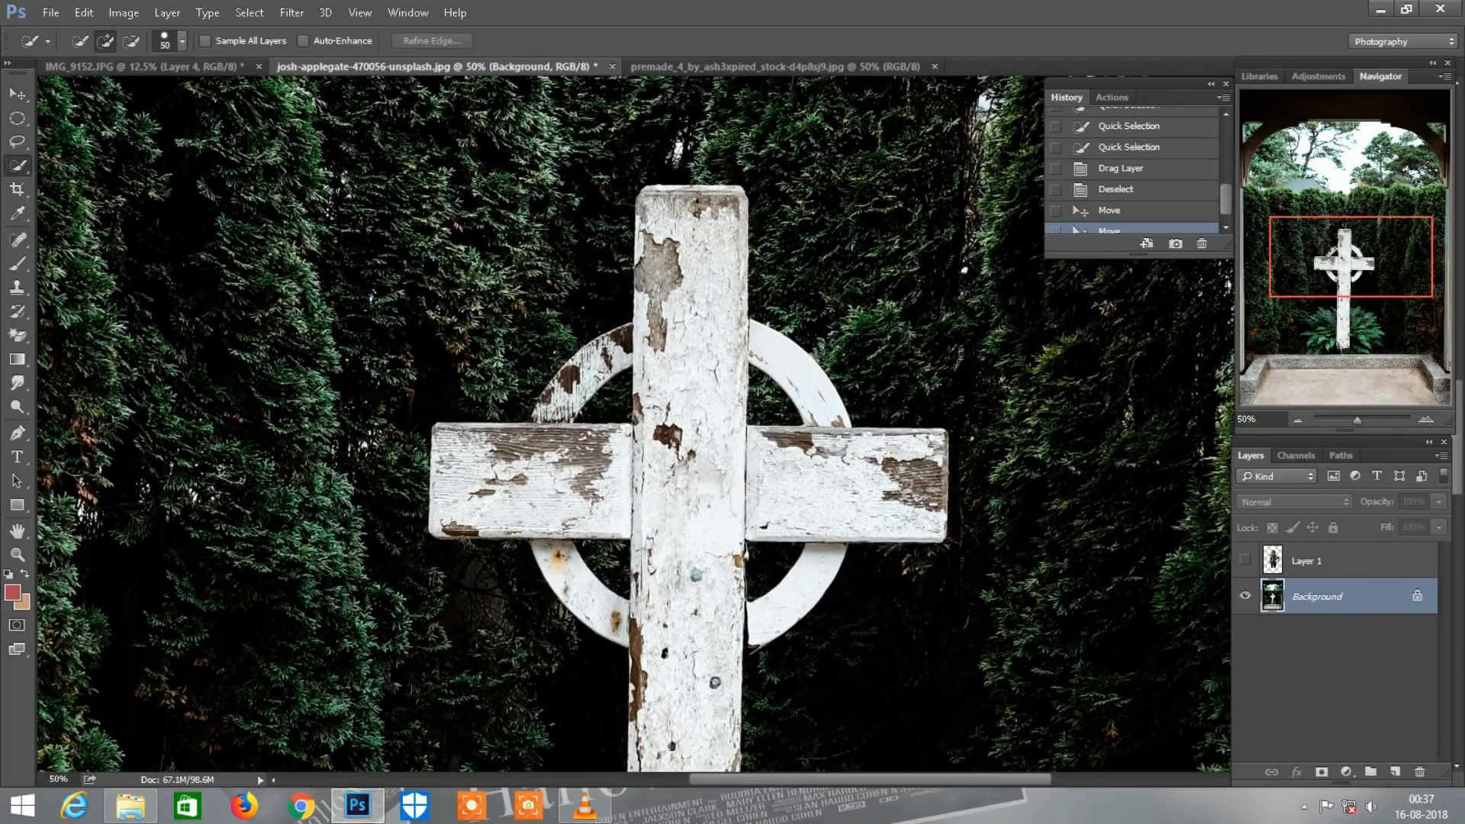
pyautogui.moveTo(647, 202); pyautogui.dragTo(713, 462)
pyautogui.click(687, 595)
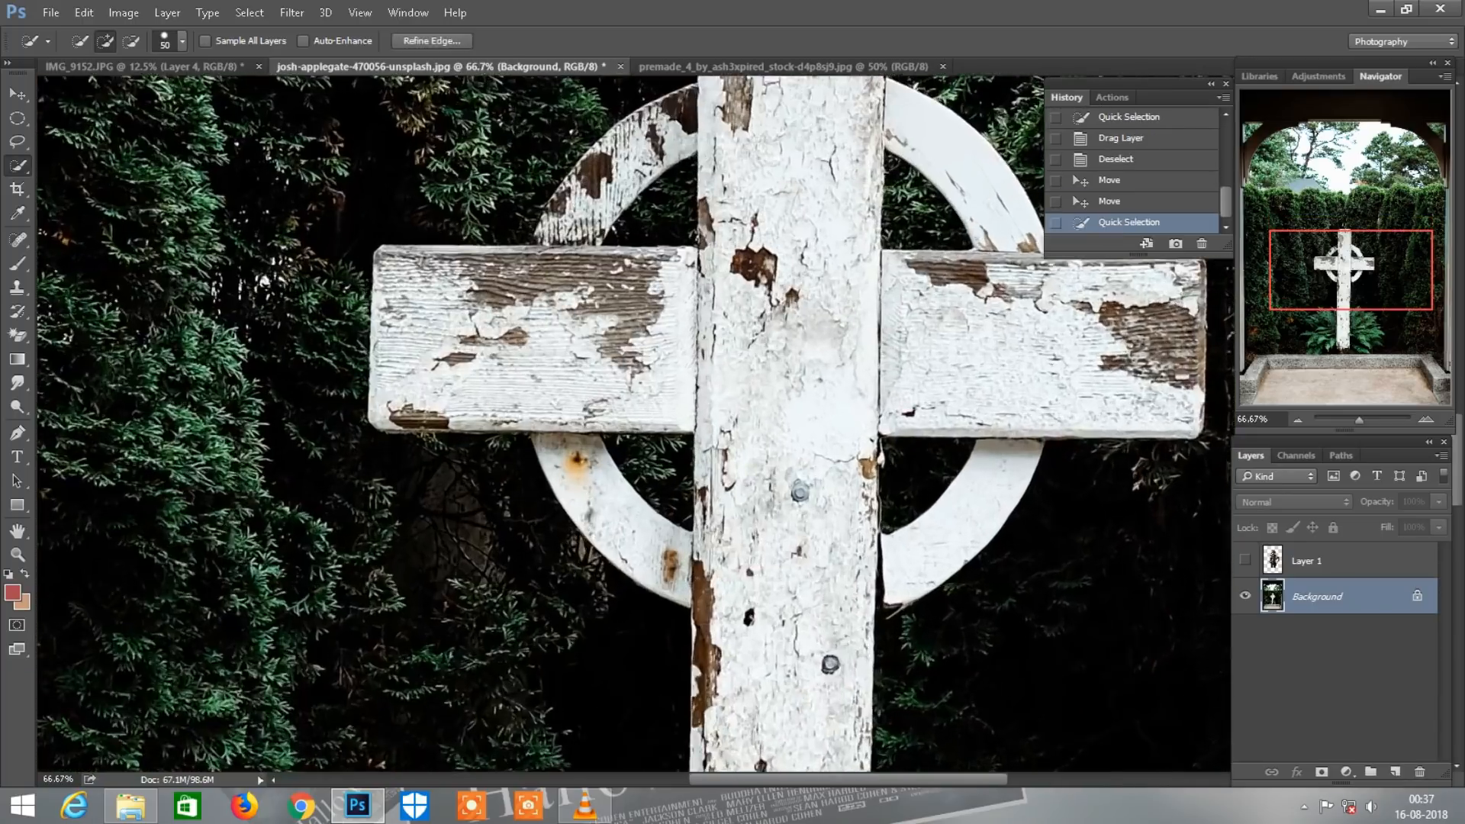
pyautogui.hotkey('ctrl', '+')
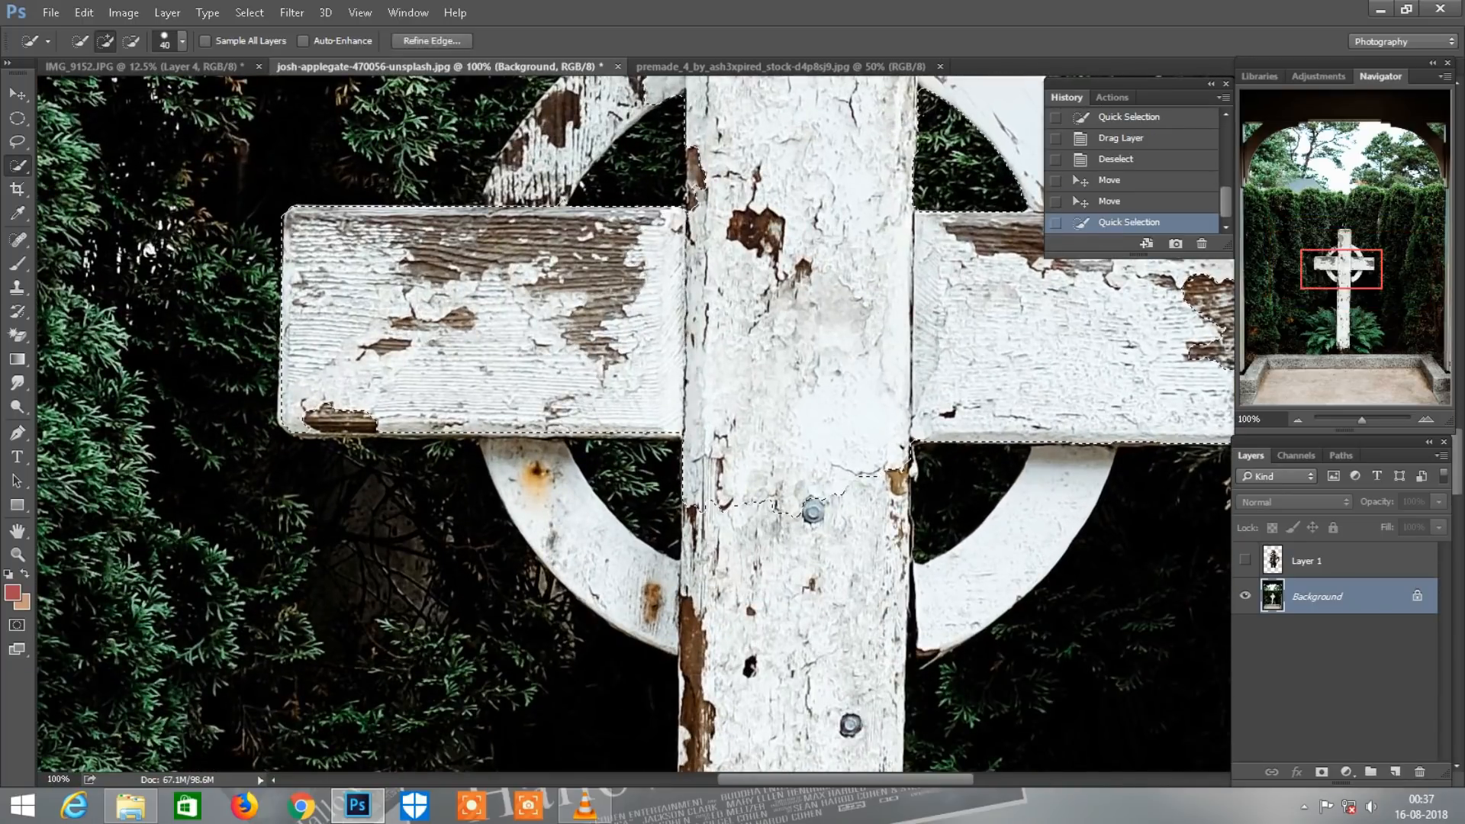
pyautogui.moveTo(798, 496); pyautogui.dragTo(797, 686)
# - Add the two lower arcs of the cross's ring to the selection, reducing the brush size to 35 for the right arc
pyautogui.scroll(-5, 797, 610)
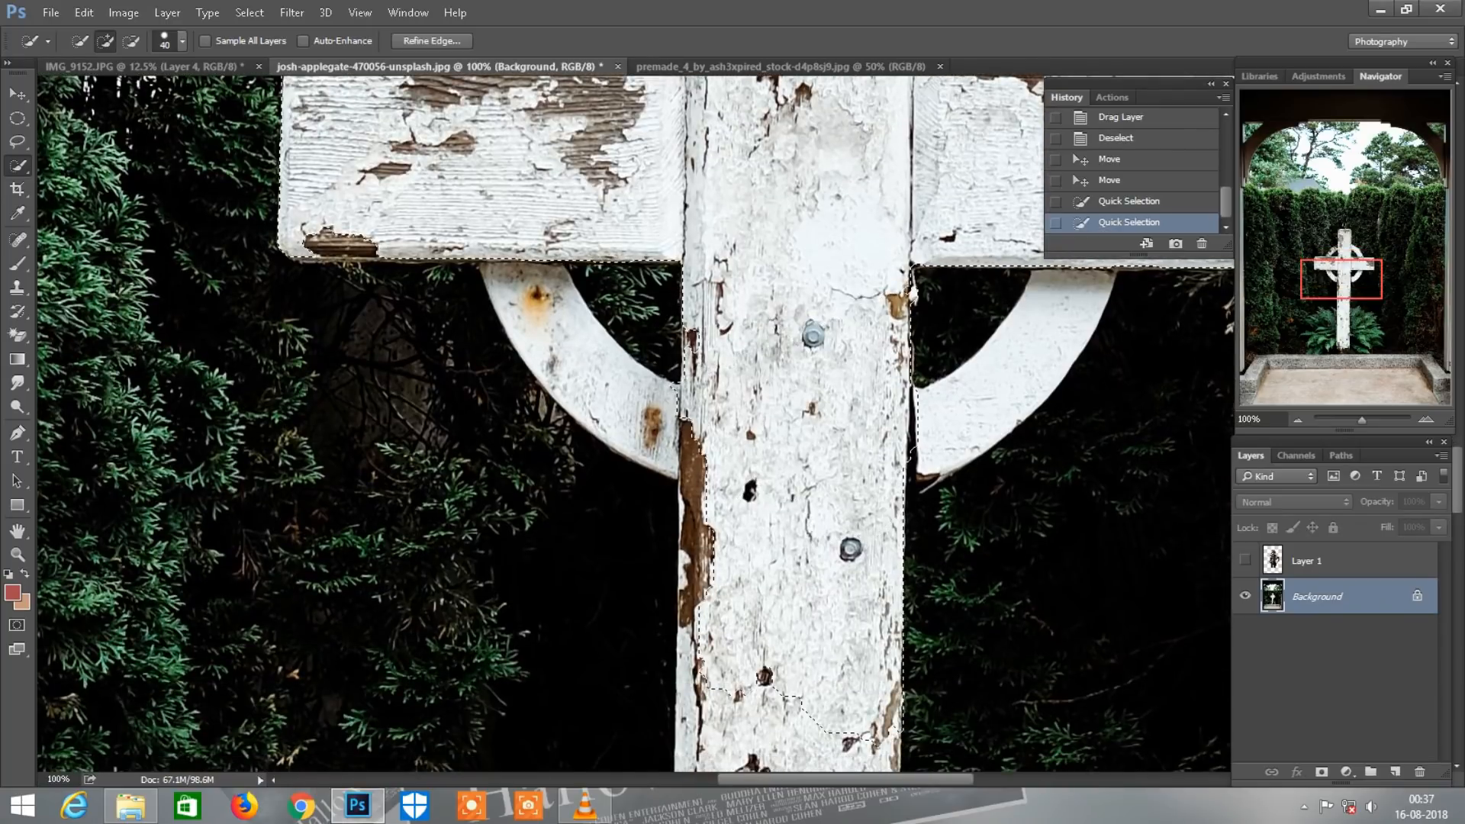
pyautogui.moveTo(549, 328)
pyautogui.mouseDown()
pyautogui.moveTo(656, 427)
pyautogui.moveTo(692, 573)
pyautogui.mouseUp()
pyautogui.hscroll(2, 763, 534)
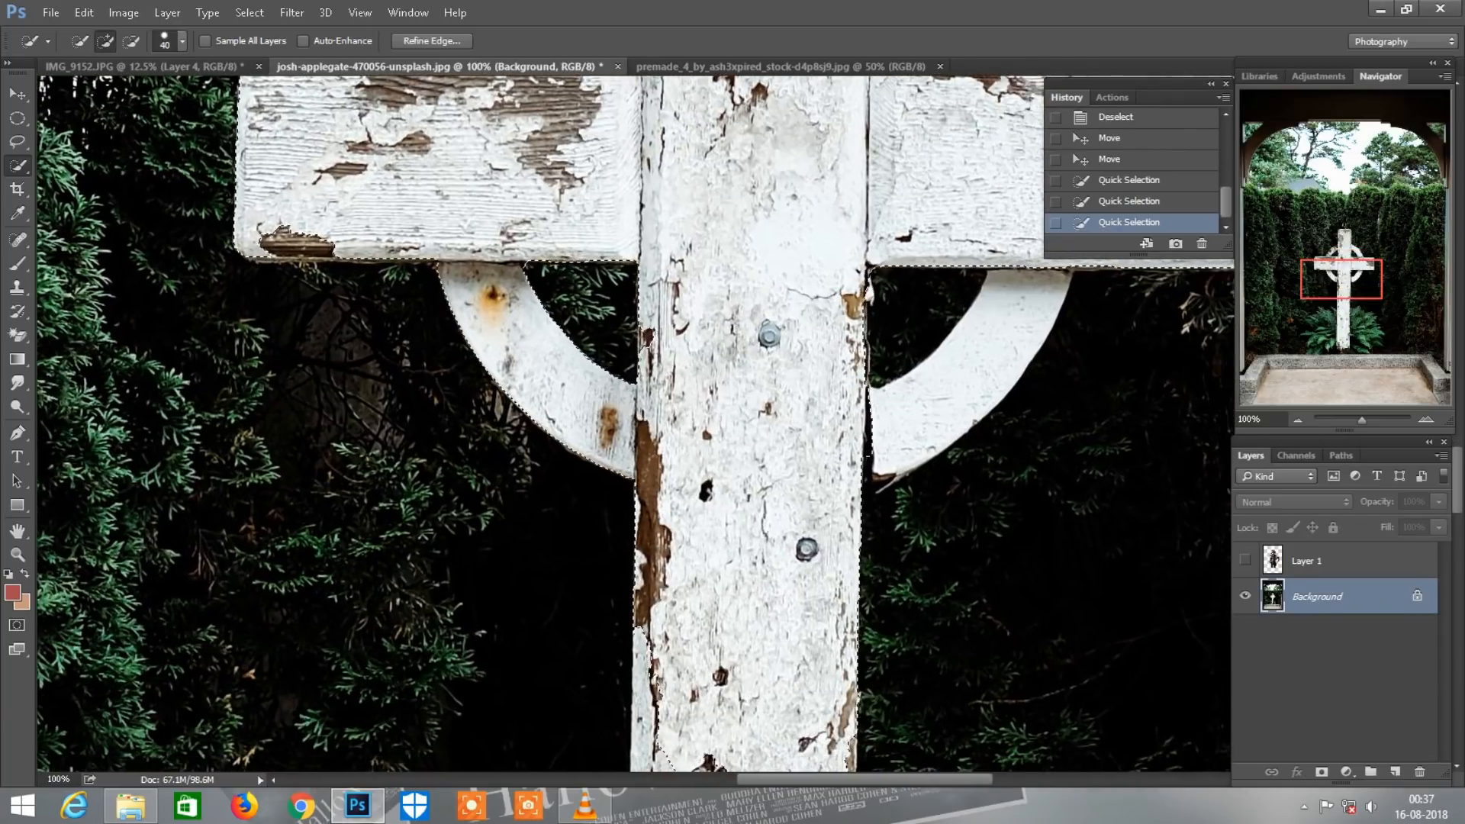
pyautogui.press('[')
pyautogui.moveTo(962, 309); pyautogui.dragTo(854, 427)
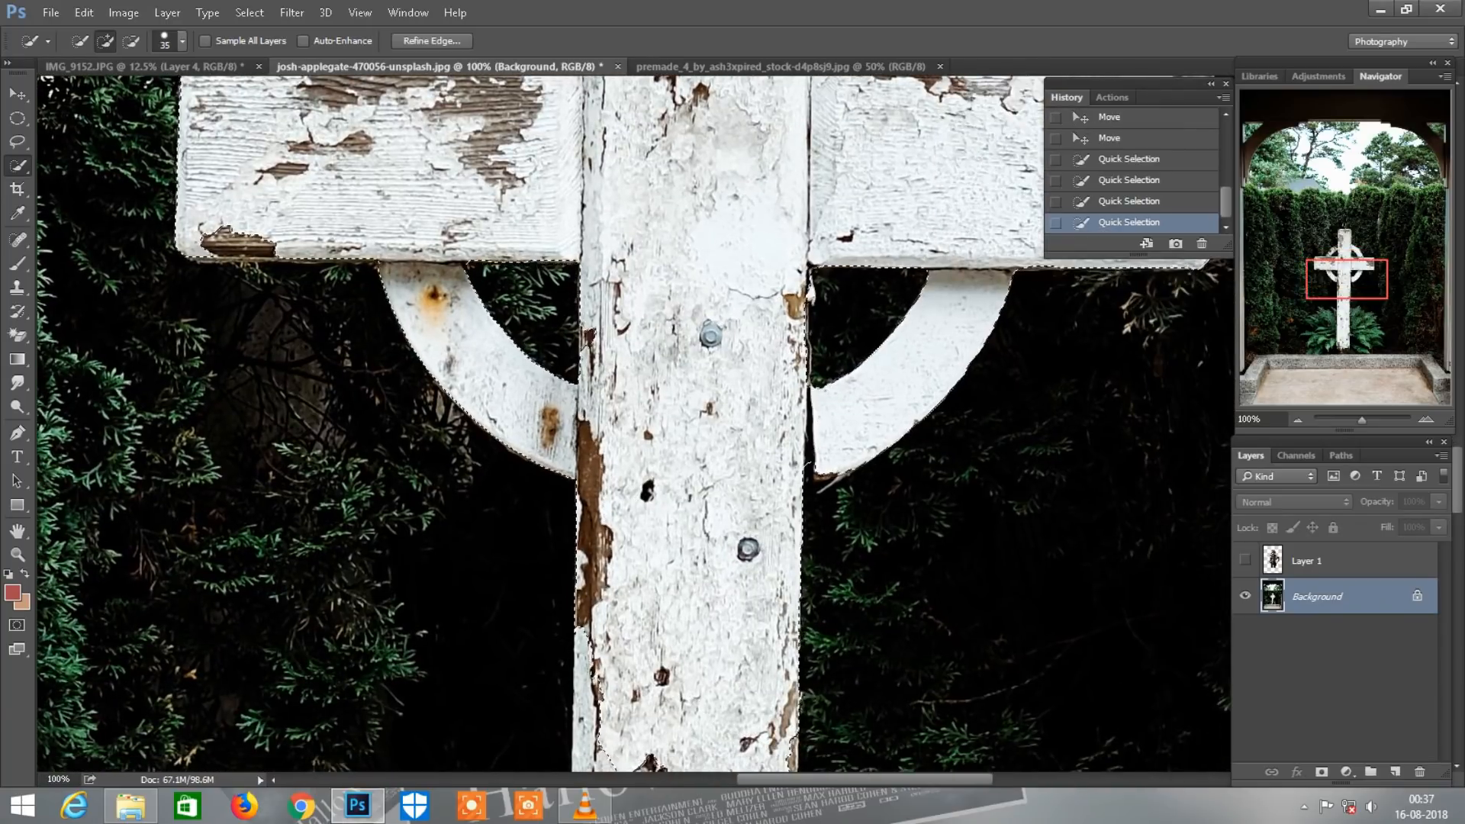
# - Extend the selection down the post to the cross's base among the ferns, including its lower left edge
pyautogui.scroll(-10, 633, 419)
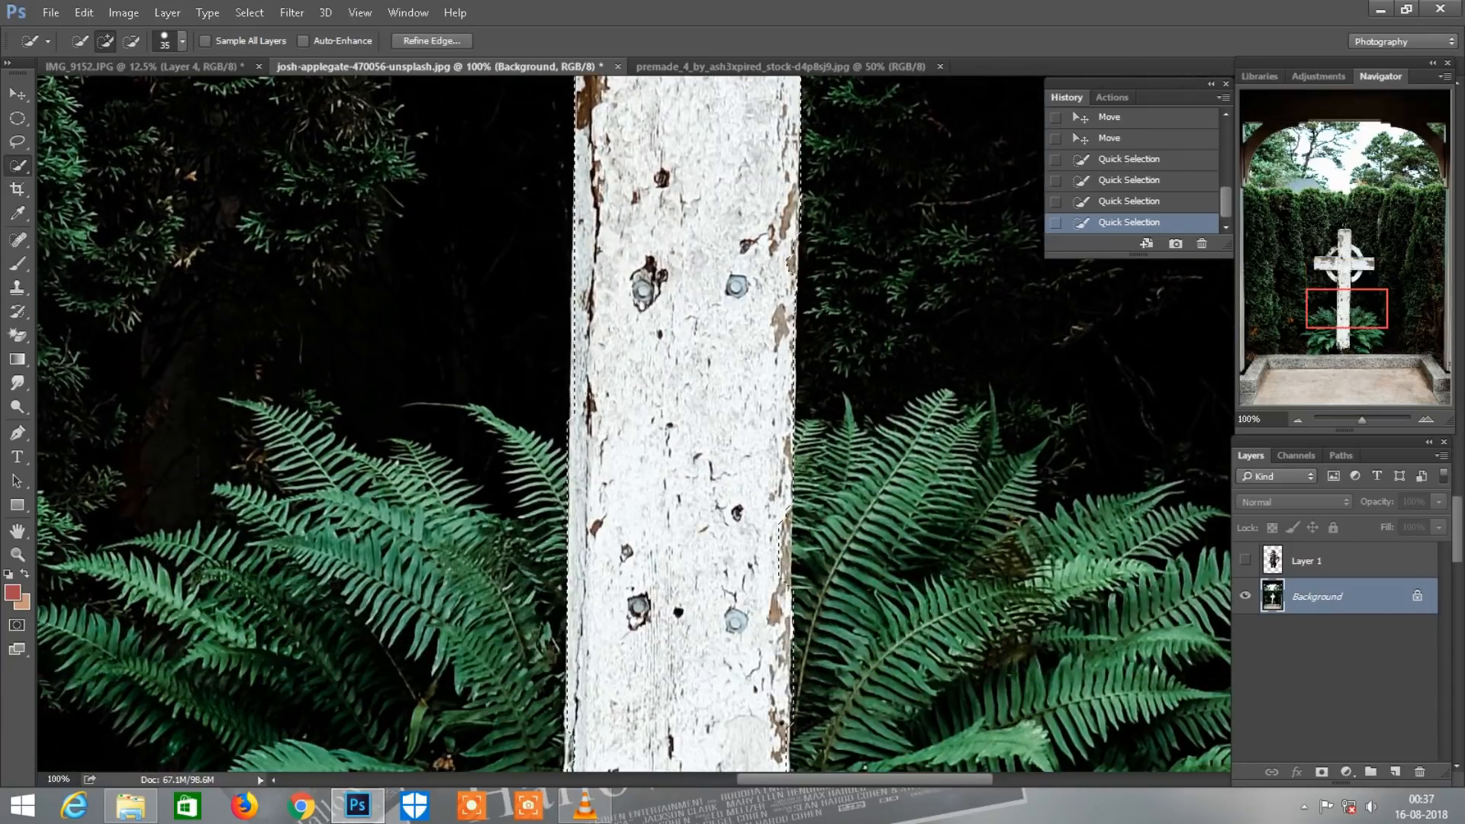
pyautogui.scroll(-9, 679, 458)
pyautogui.moveTo(675, 366); pyautogui.dragTo(687, 603)
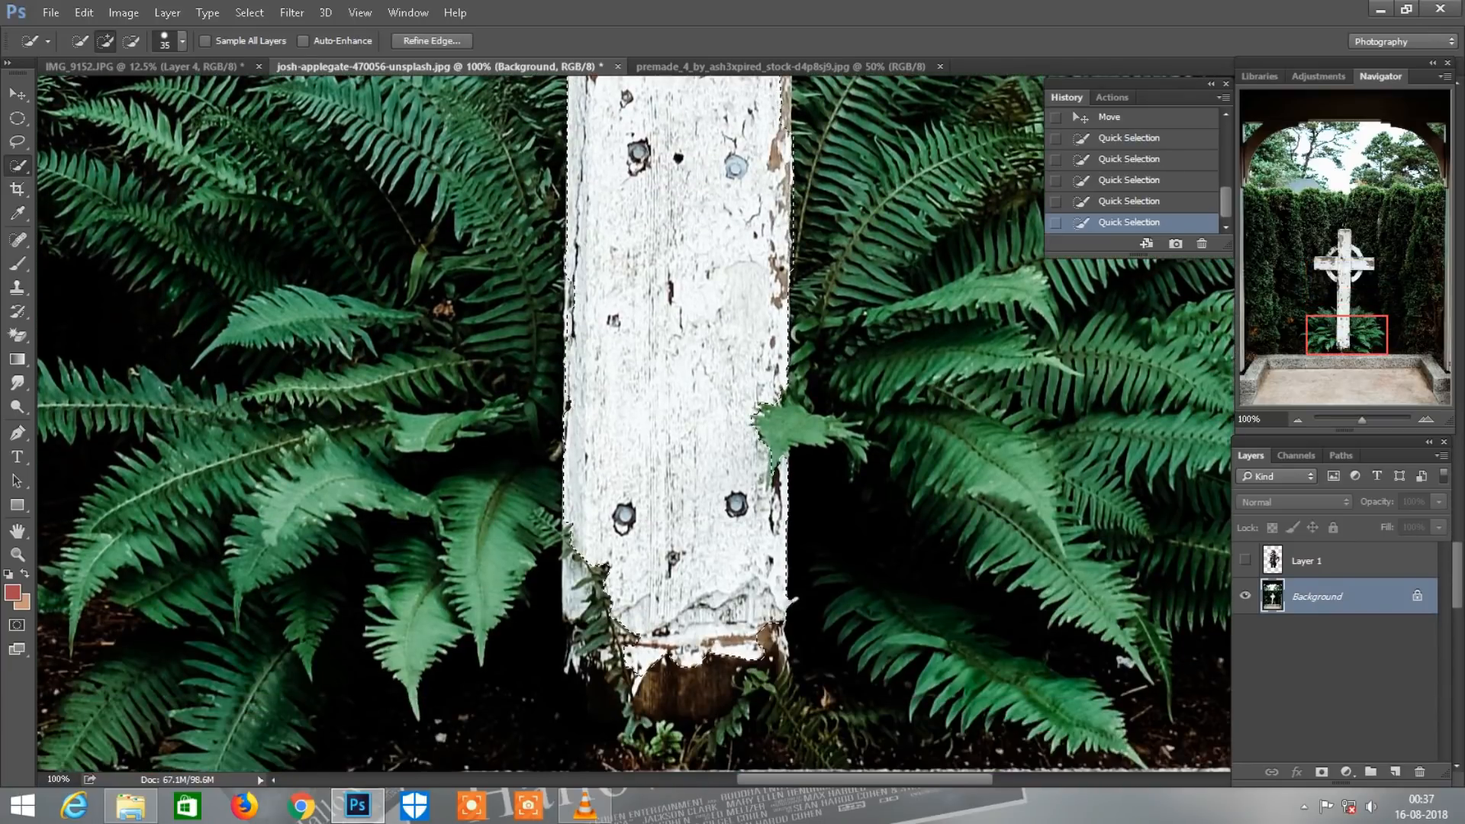
pyautogui.click(579, 589)
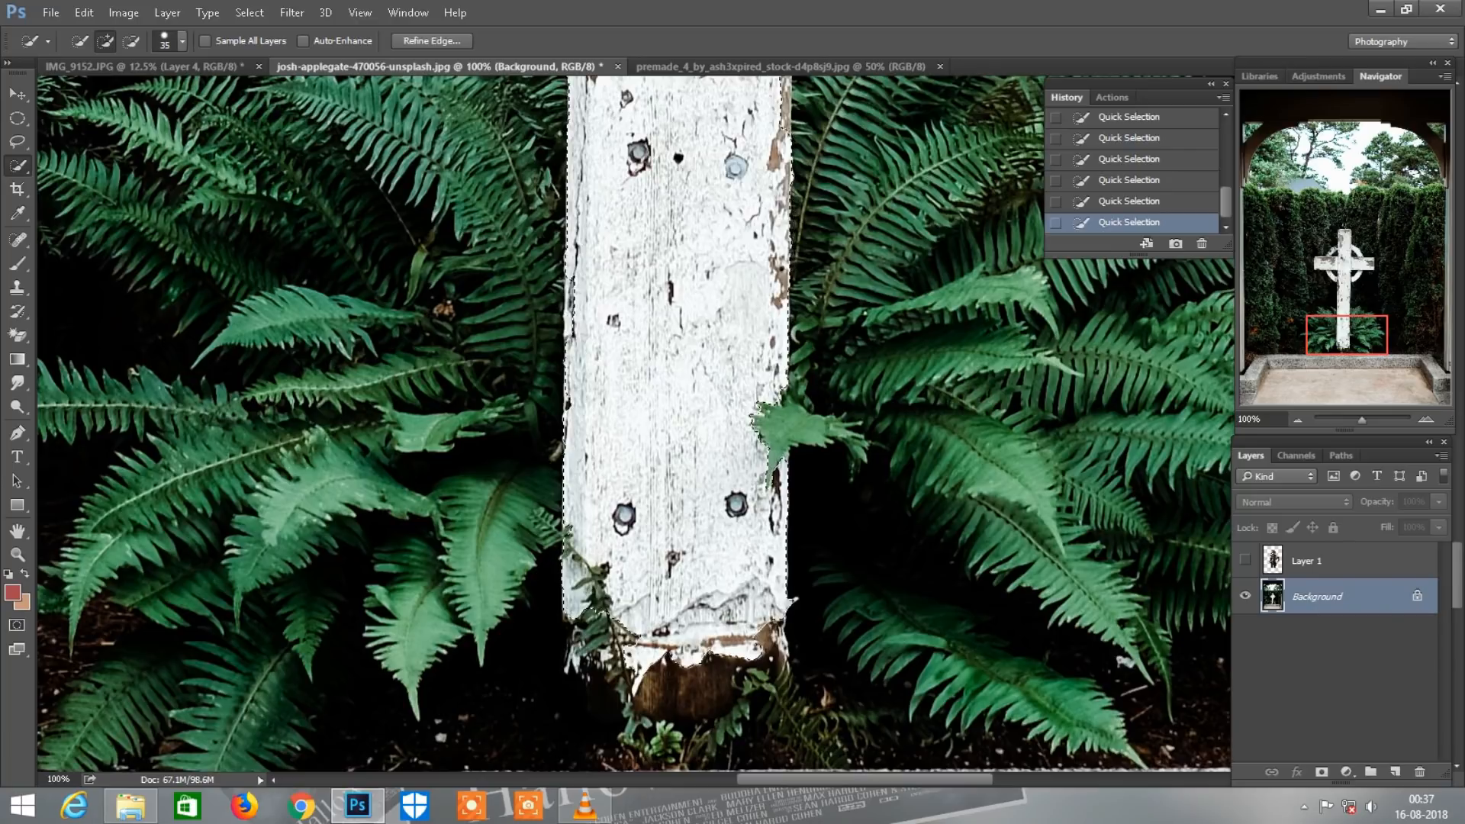
# - Check the selection along the cross and move the selected cross into IMG_9152.JPG in front of the scarecrow
pyautogui.scroll(5, 633, 423)
pyautogui.scroll(4, 633, 424)
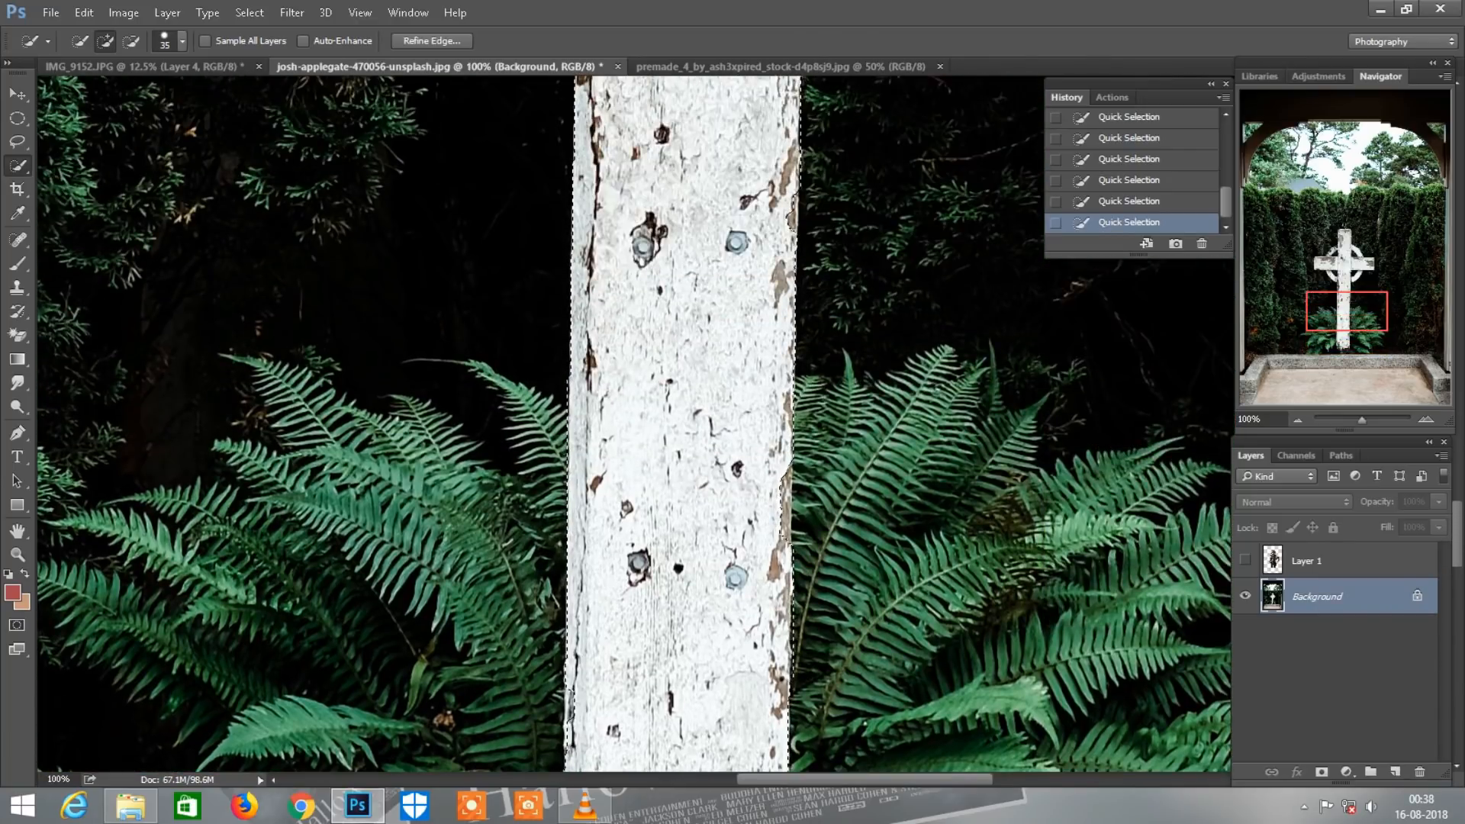
pyautogui.scroll(10, 634, 423)
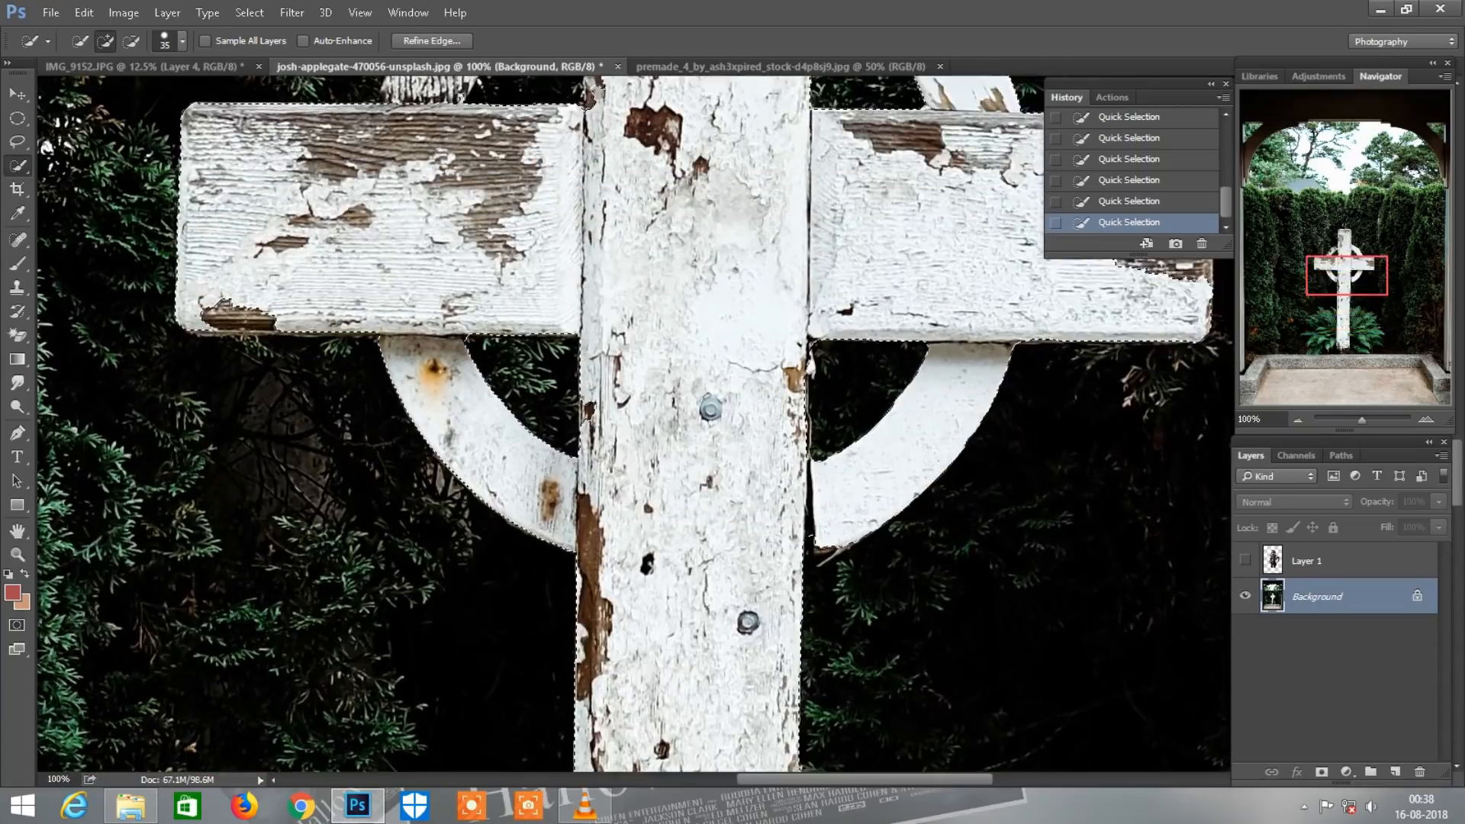
pyautogui.scroll(4, 633, 423)
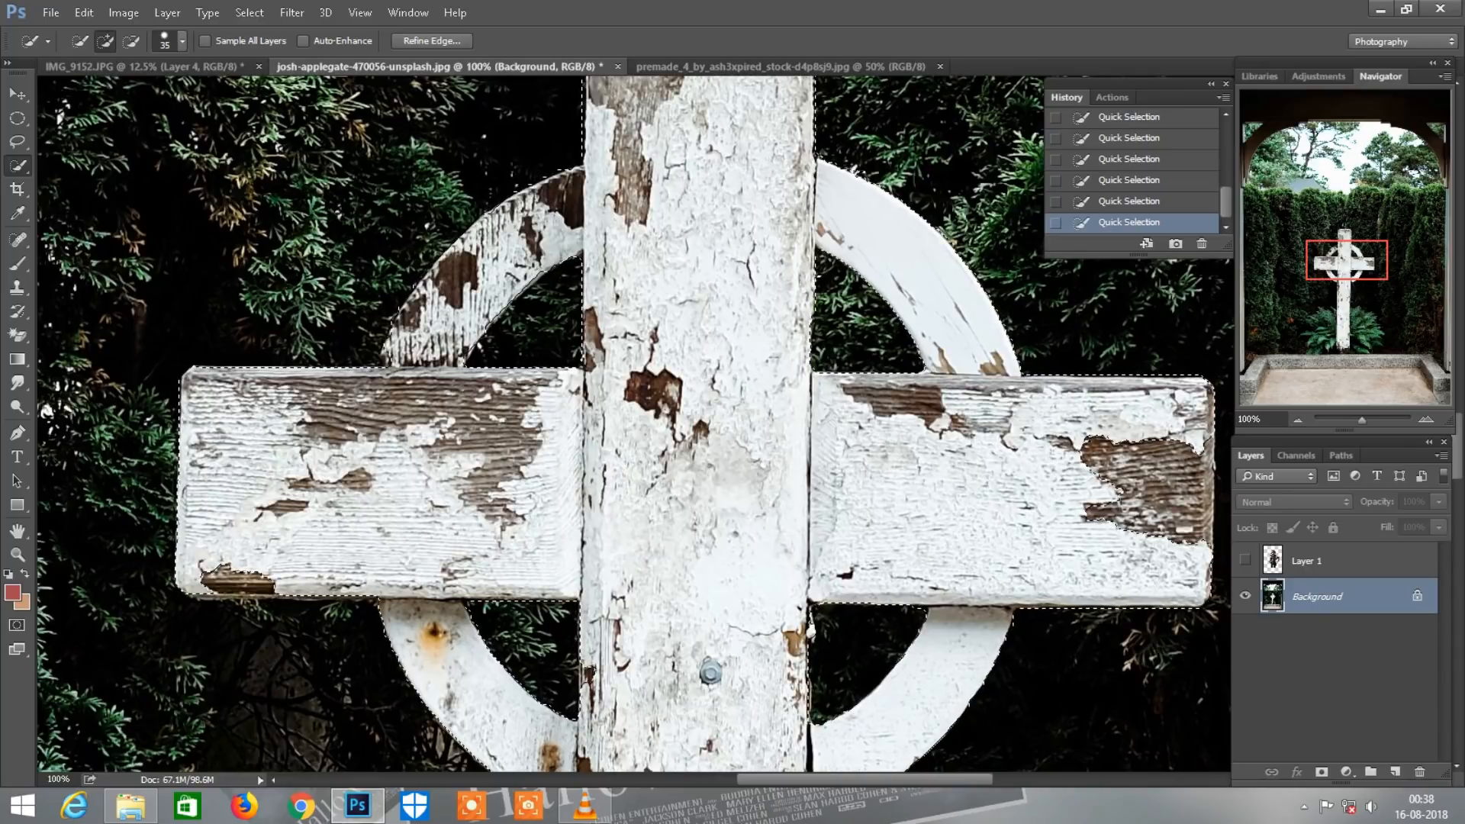
pyautogui.click(1157, 482)
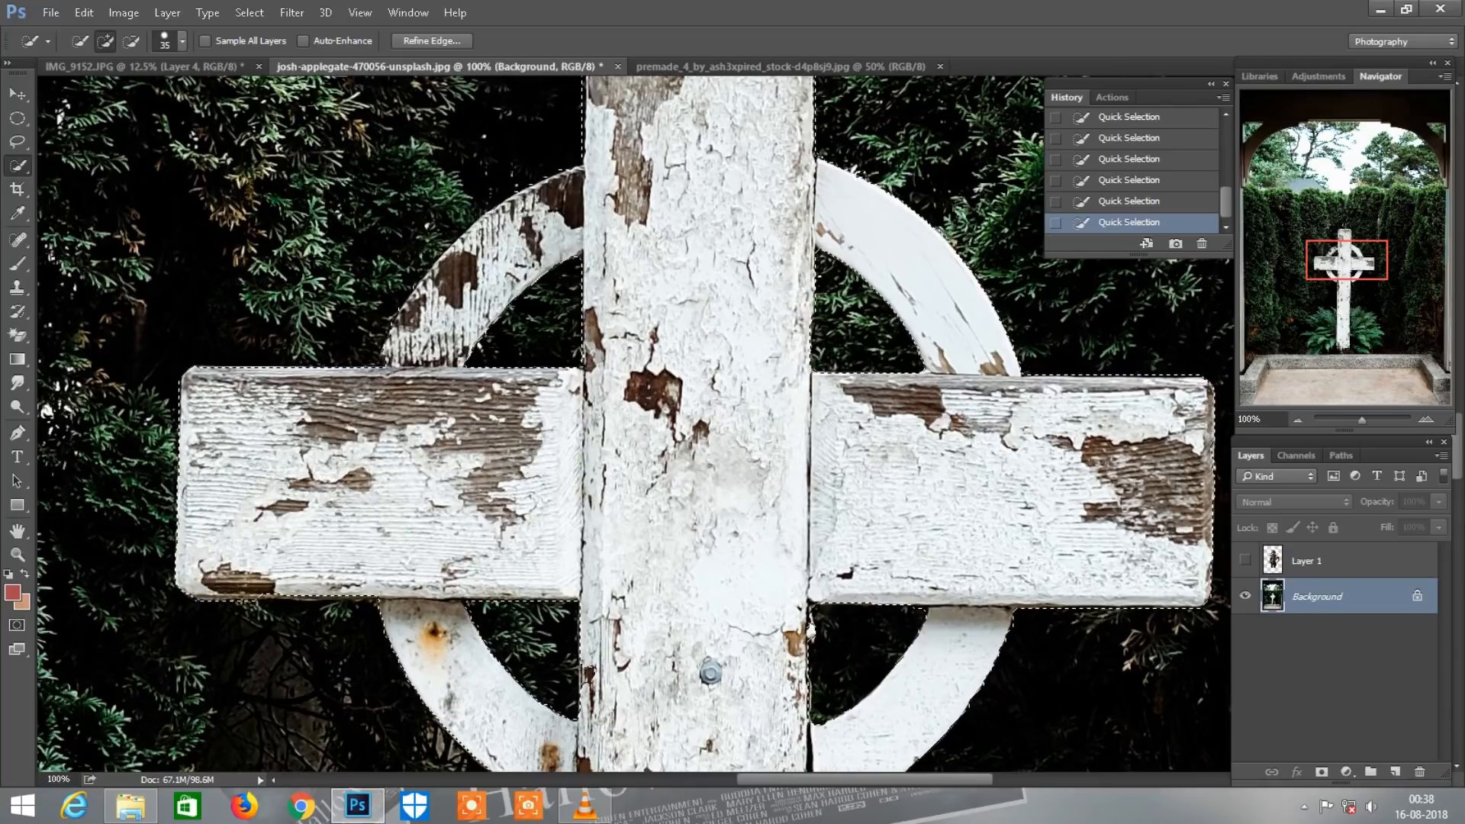
pyautogui.scroll(5, 635, 424)
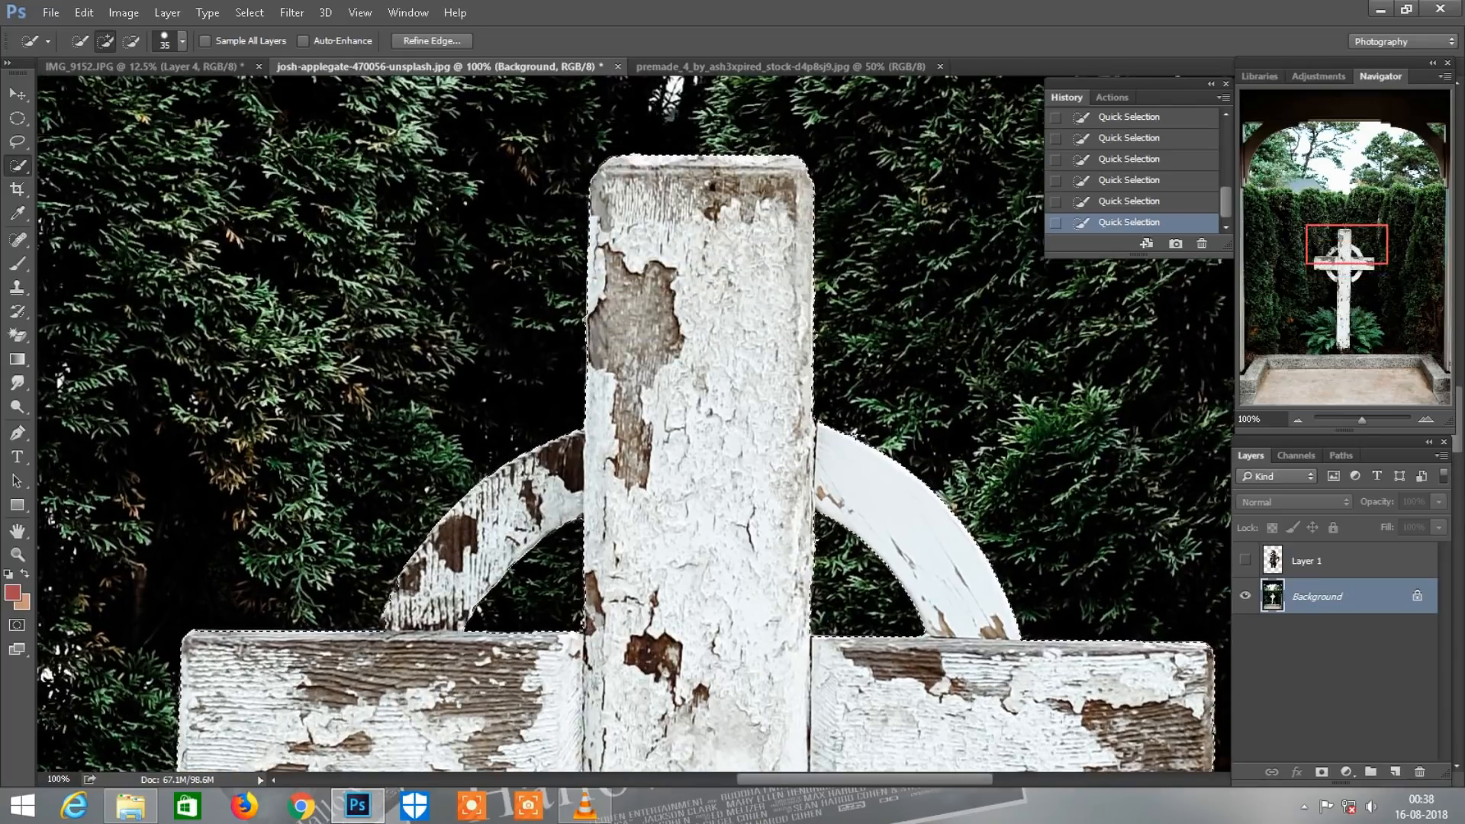
pyautogui.press('v')
pyautogui.moveTo(663, 206); pyautogui.dragTo(751, 485)
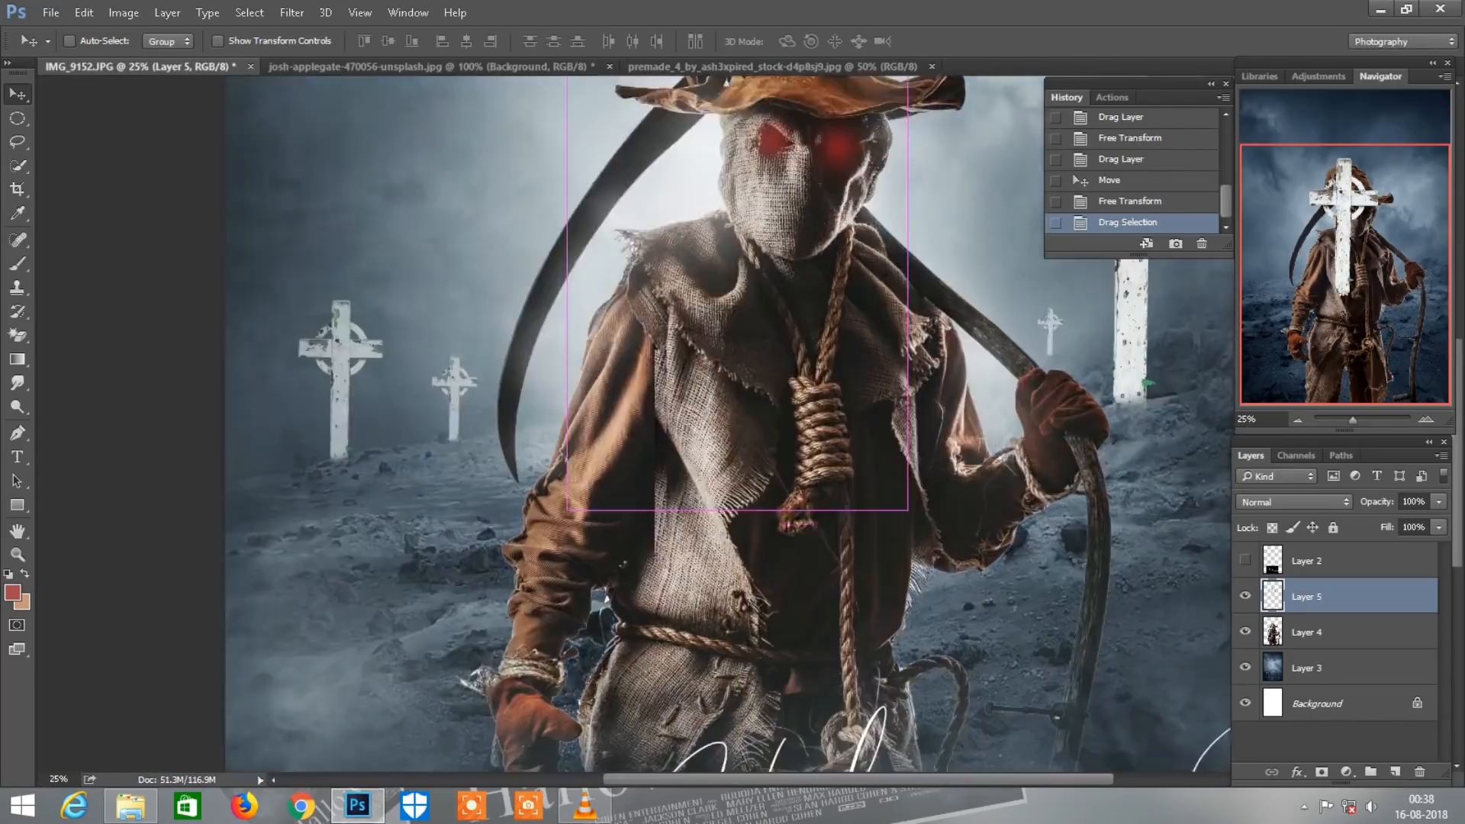
# - Erase the green leaf tip protruding beside the cross's lower post with a 70 px eraser at 100% hardness
pyautogui.hotkey('ctrl', '+')
pyautogui.hotkey('ctrl', '+')
pyautogui.rightClick(18, 336)
pyautogui.click(113, 333)
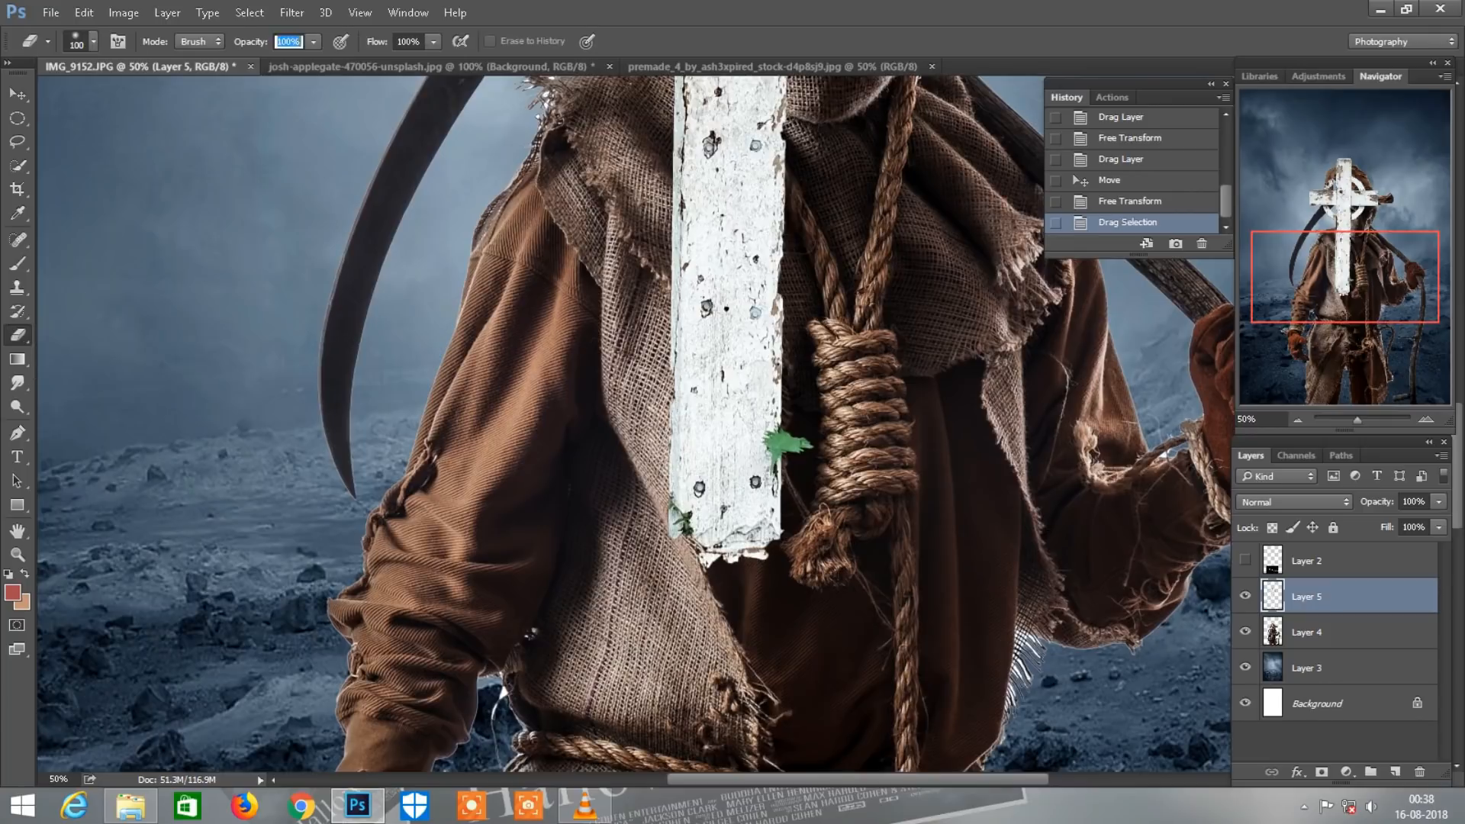
pyautogui.rightClick(678, 260)
pyautogui.click(735, 423)
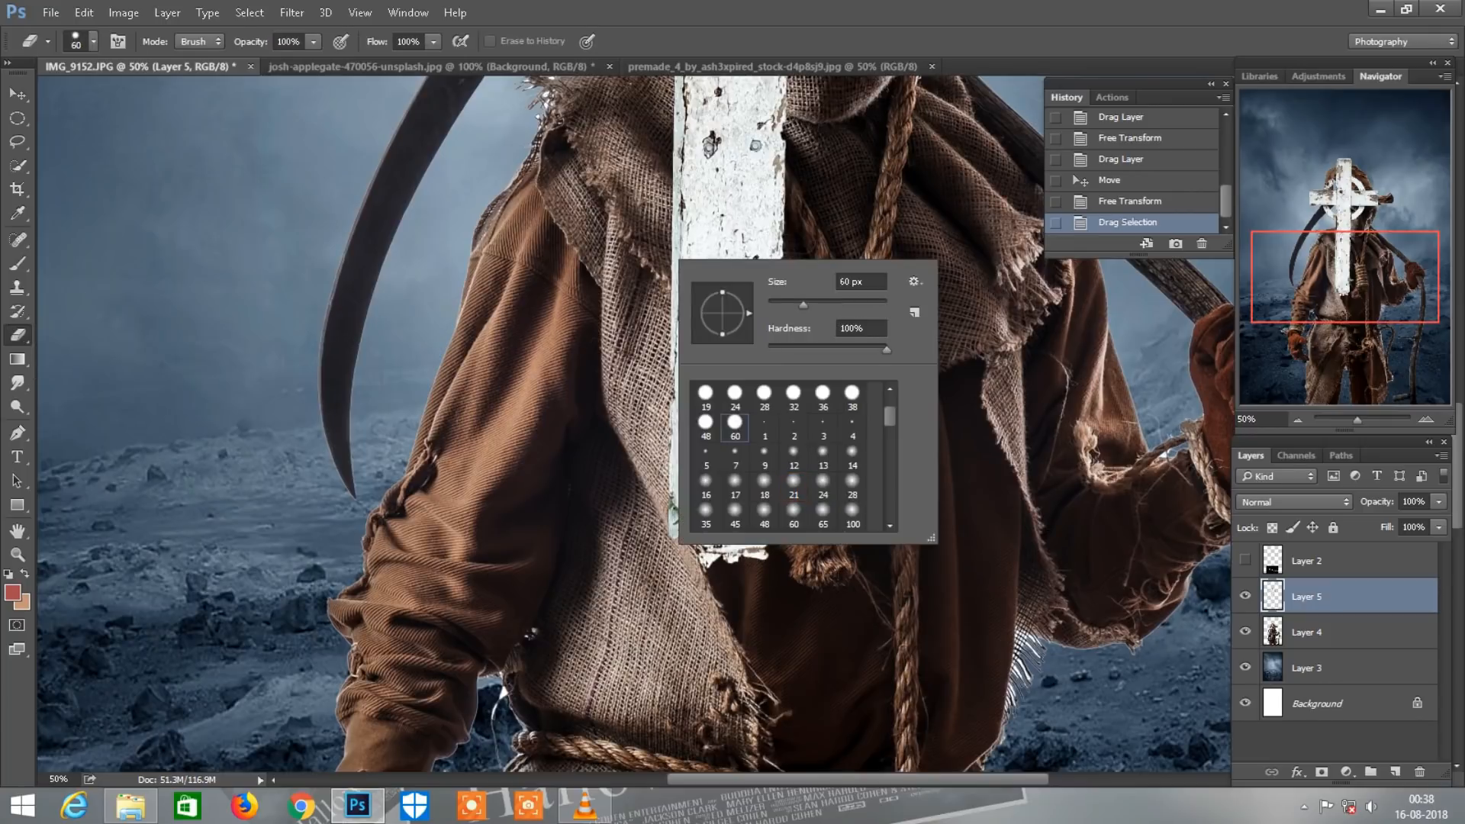
pyautogui.press('Return')
pyautogui.press(']')
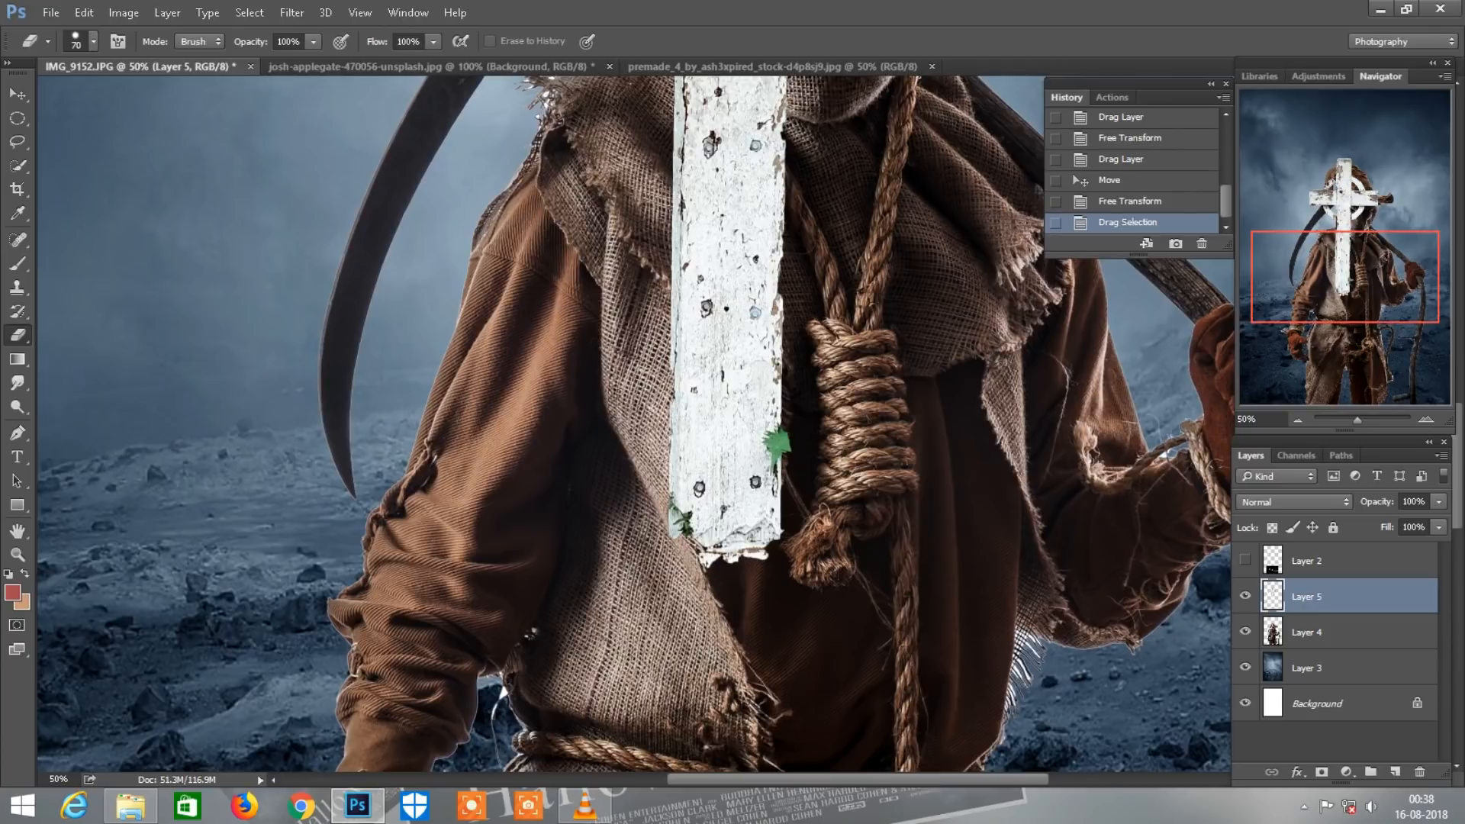
pyautogui.click(794, 452)
pyautogui.hotkey('ctrl', '-')
pyautogui.hotkey('ctrl', '-')
pyautogui.hotkey('ctrl', '-')
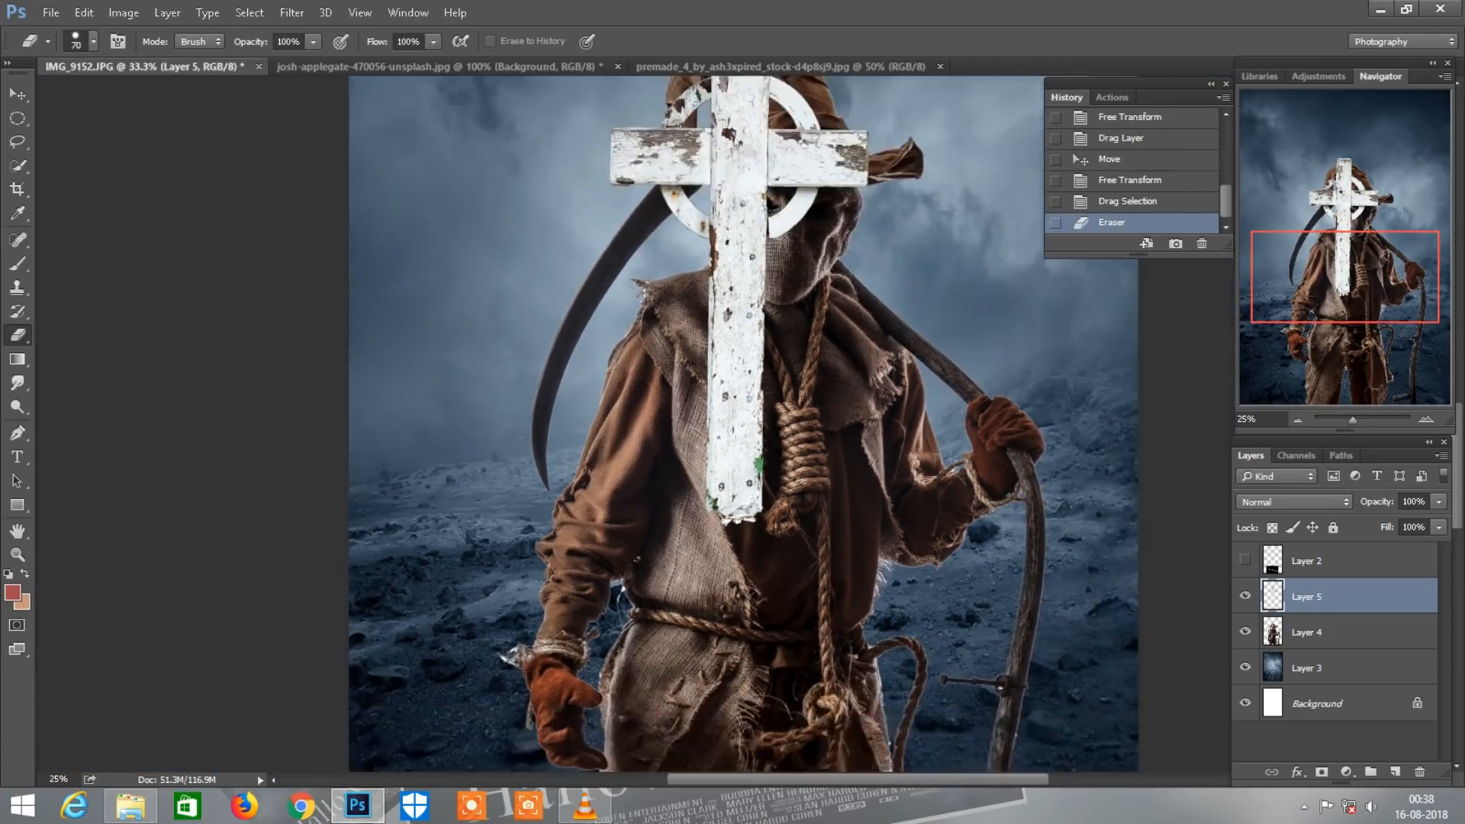
pyautogui.click(83, 13)
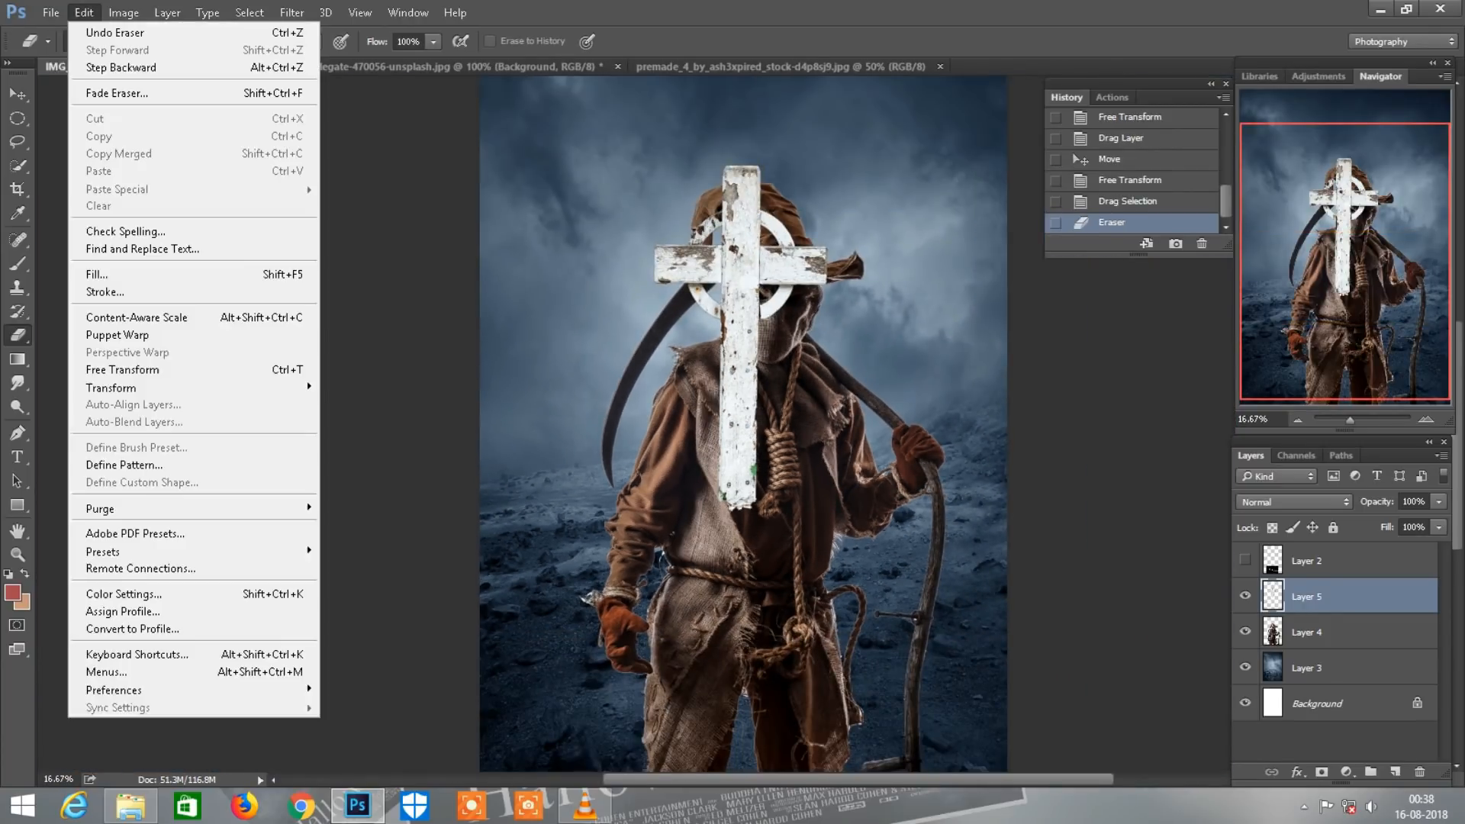
pyautogui.moveTo(124, 13)
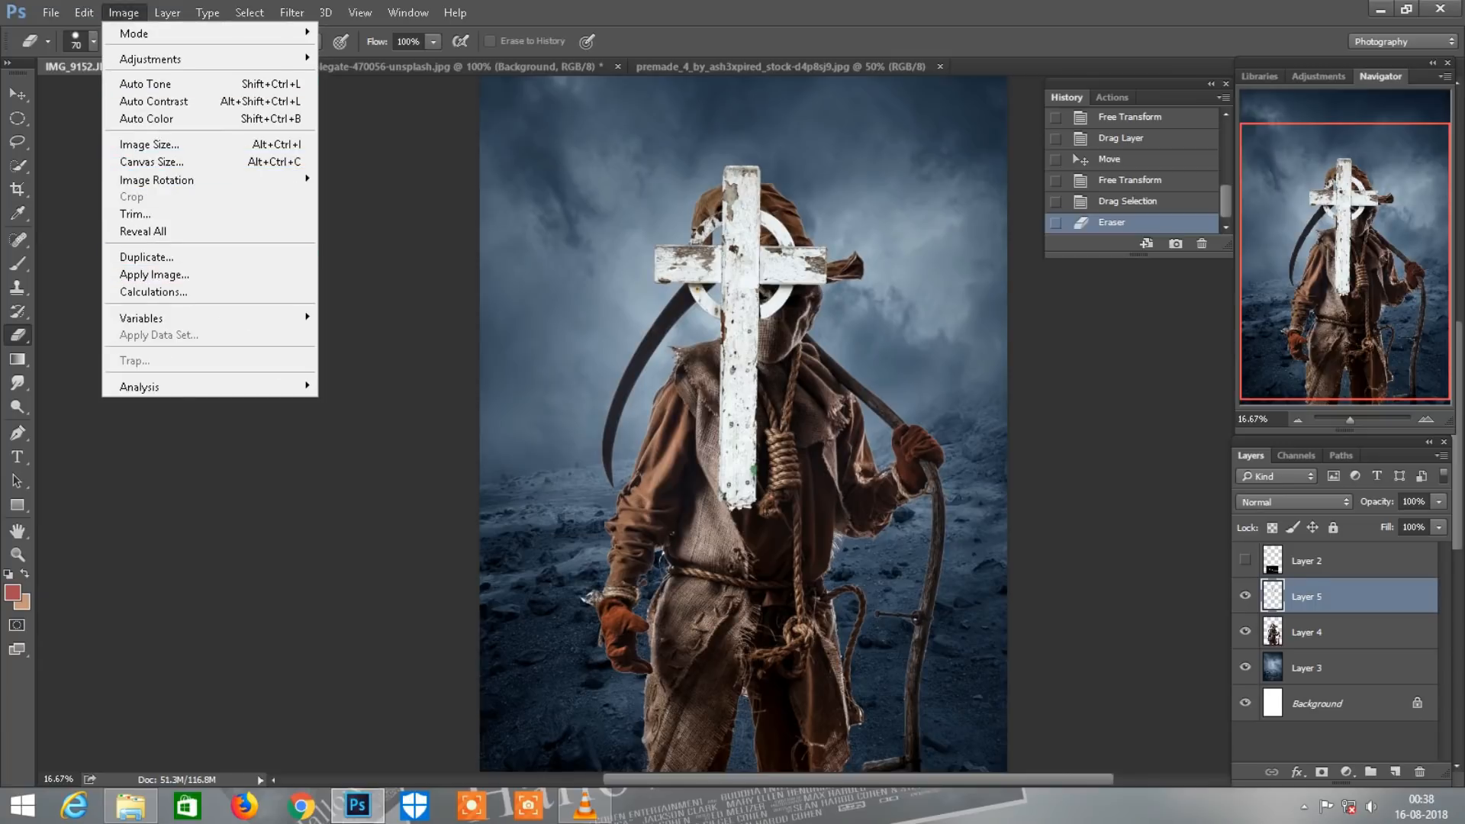
pyautogui.press('Escape')
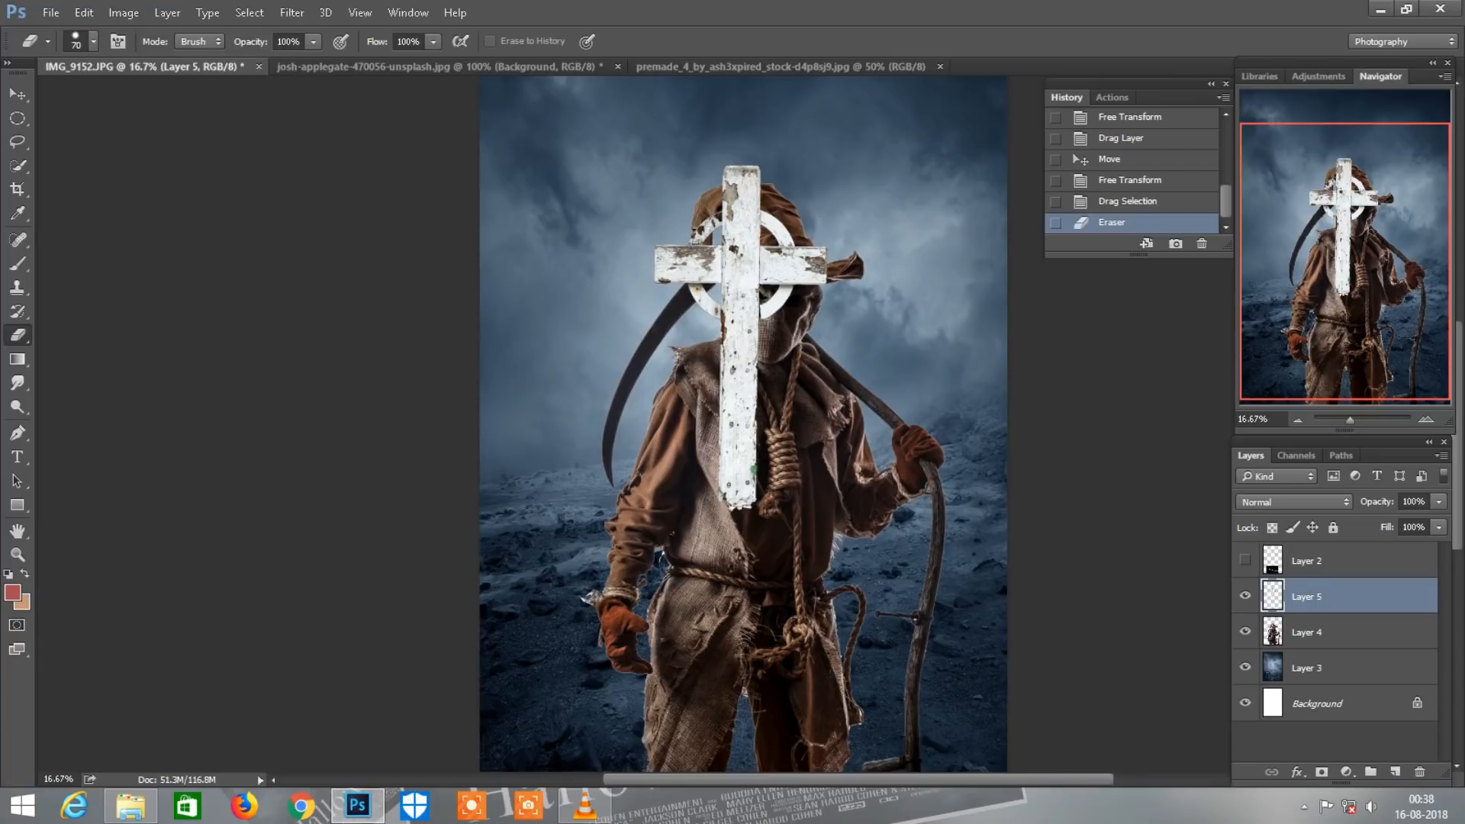
# - Scale the grave cross to 60% and move it into the sky above the scarecrow's raised hand
pyautogui.hotkey('ctrl', 't')
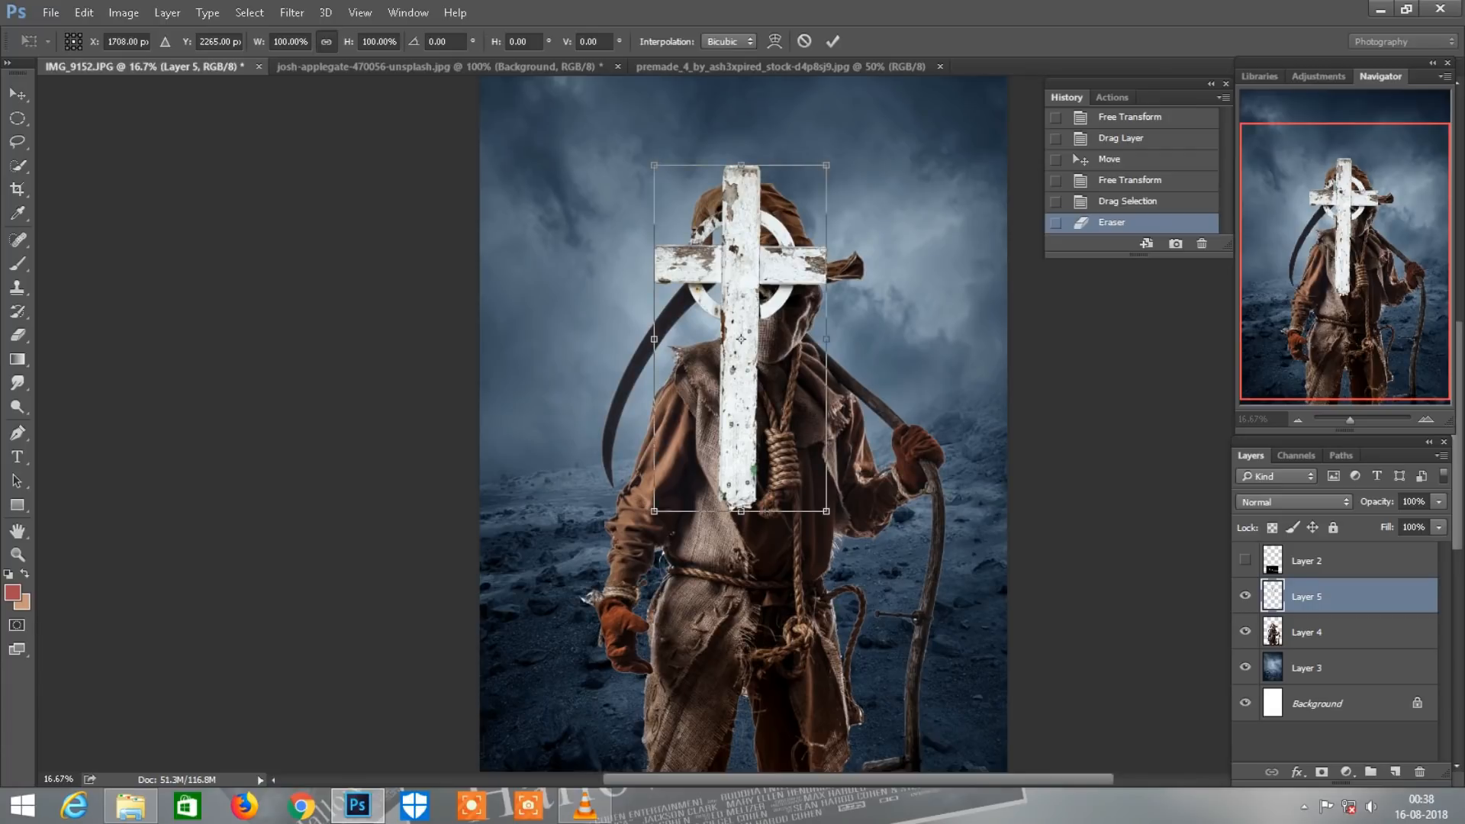
pyautogui.click(379, 42)
pyautogui.write('60')
pyautogui.press('Return')
pyautogui.hotkey('ctrl', '+')
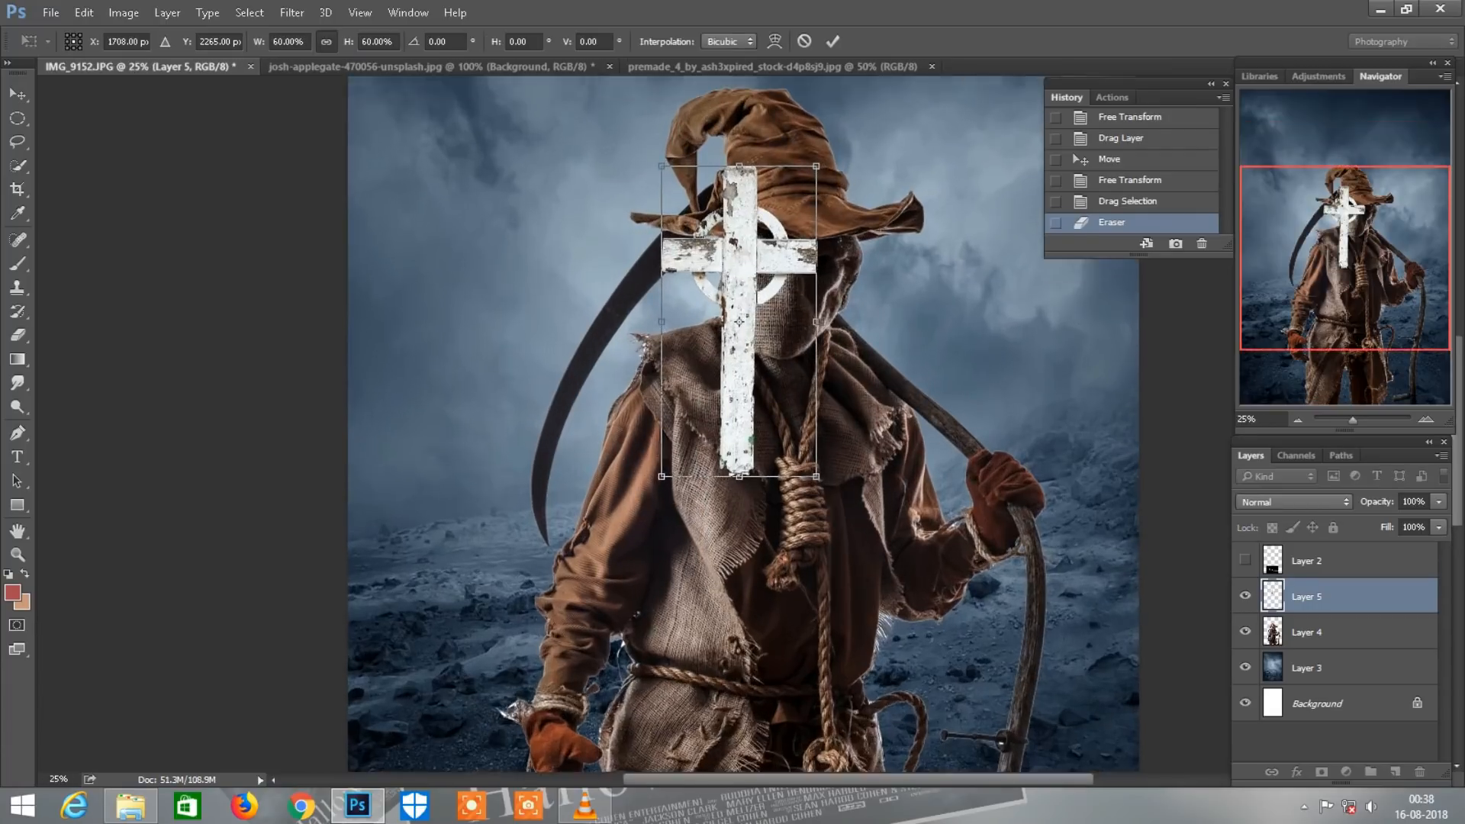
pyautogui.scroll(2, 739, 397)
pyautogui.hscroll(4, 738, 396)
pyautogui.moveTo(561, 321); pyautogui.dragTo(851, 290)
pyautogui.hotkey('ctrl', '+')
pyautogui.hscroll(2, 851, 290)
pyautogui.hscroll(1, 488, 424)
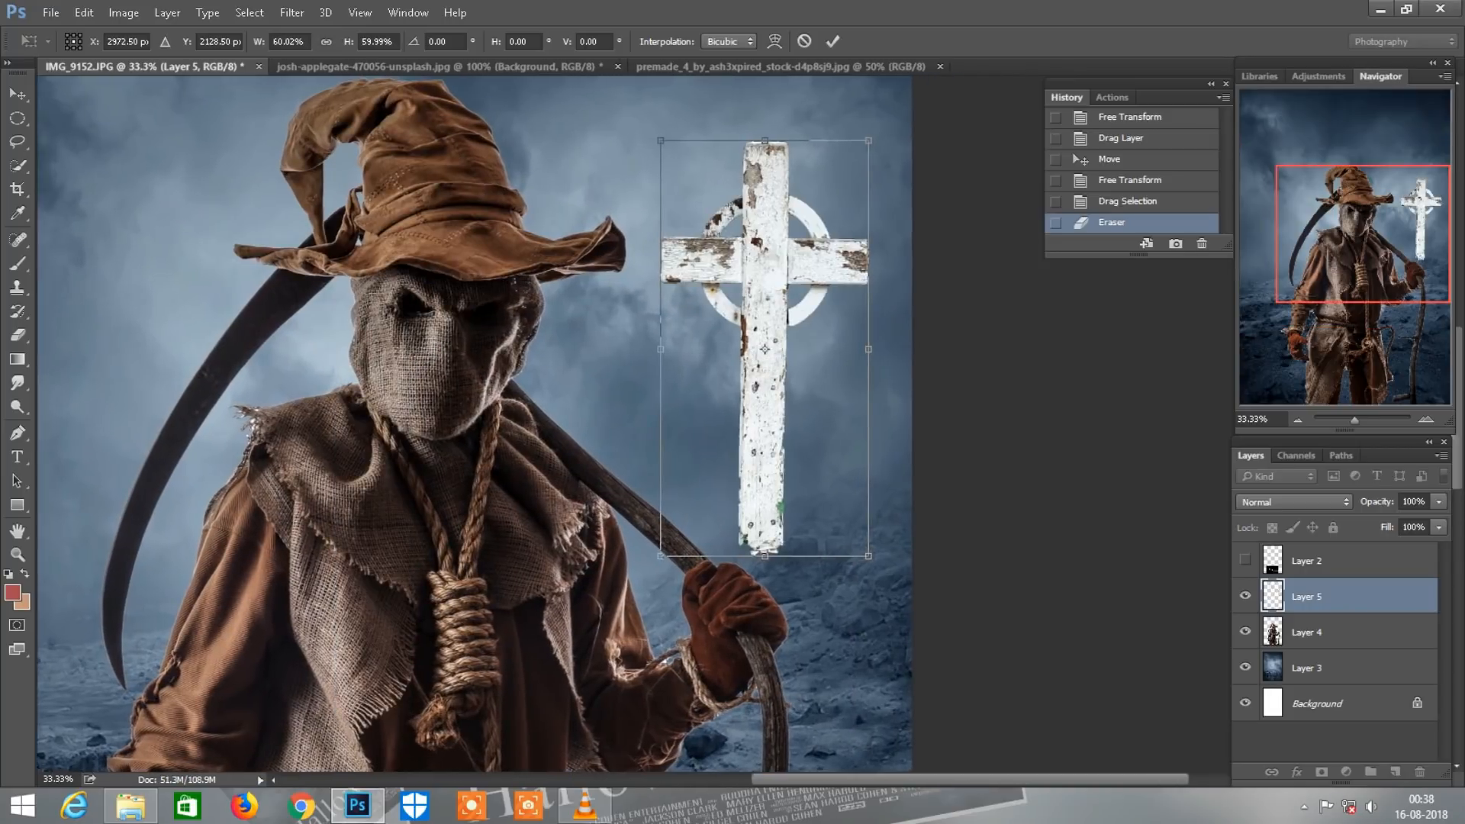
# - Reduce the cross to about 47% of its size, lower it slightly toward the horizon and apply the transform
pyautogui.press('Down')
pyautogui.press('Down')
pyautogui.press('Down')
pyautogui.press('Down')
pyautogui.press('Down')
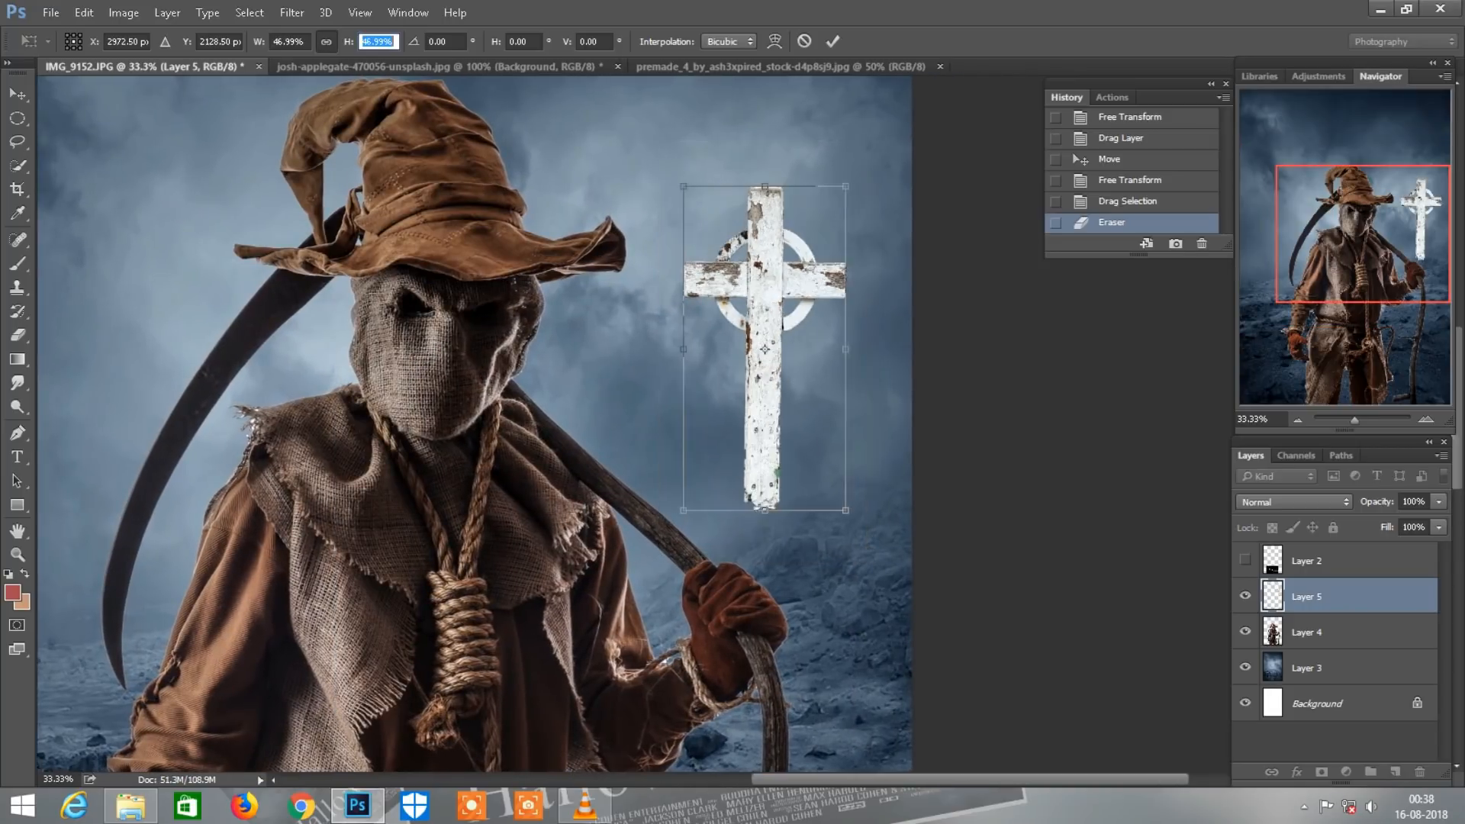
pyautogui.moveTo(771, 335); pyautogui.dragTo(781, 395)
pyautogui.scroll(-1, 782, 395)
pyautogui.press('e')
pyautogui.scroll(-1, 790, 404)
# - Duplicate the cross and move the copy to the left part of the image, outside the scythe blade
pyautogui.hotkey('ctrl', 'j')
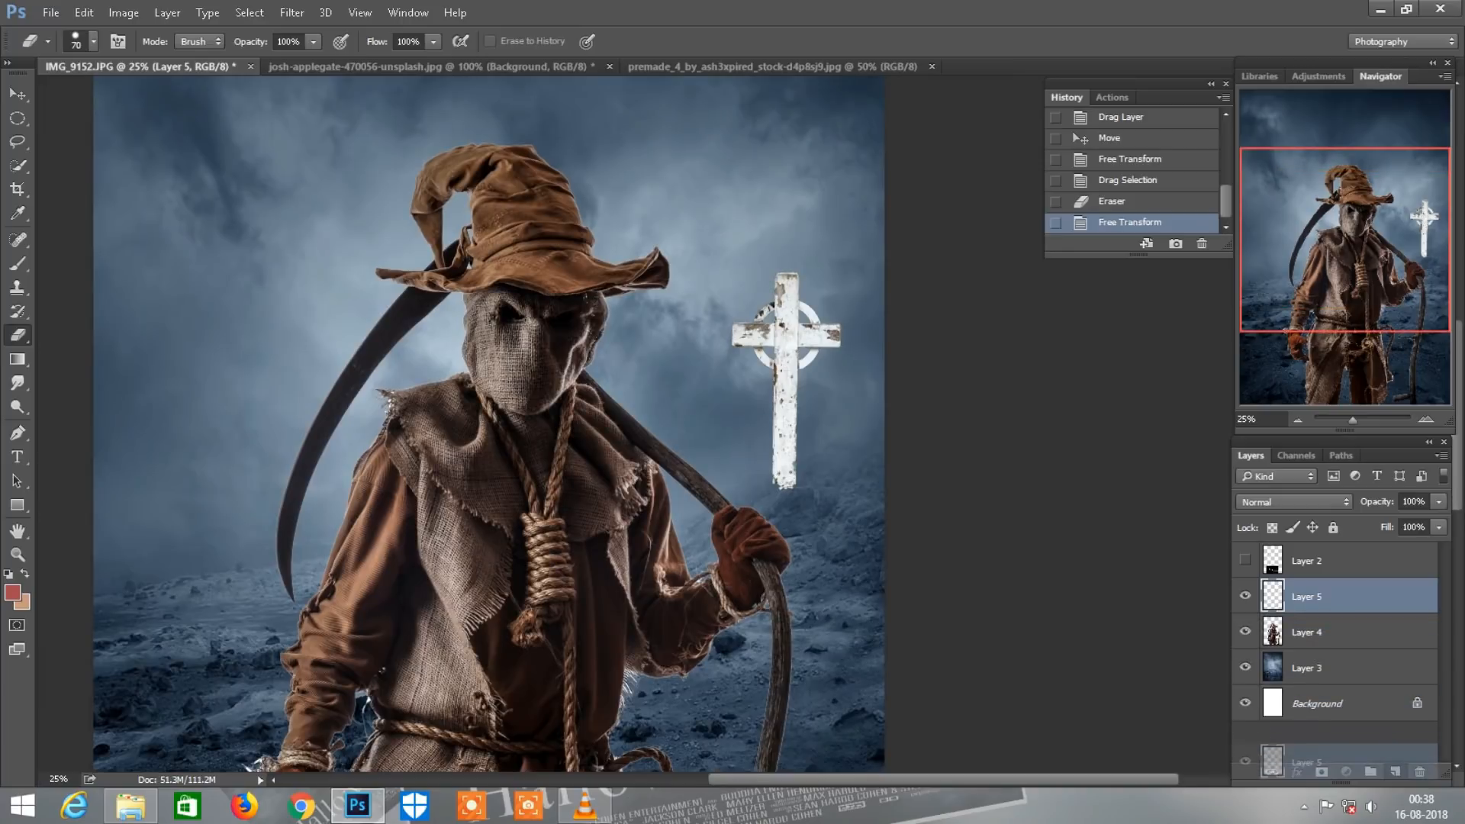
pyautogui.hscroll(-4, 633, 423)
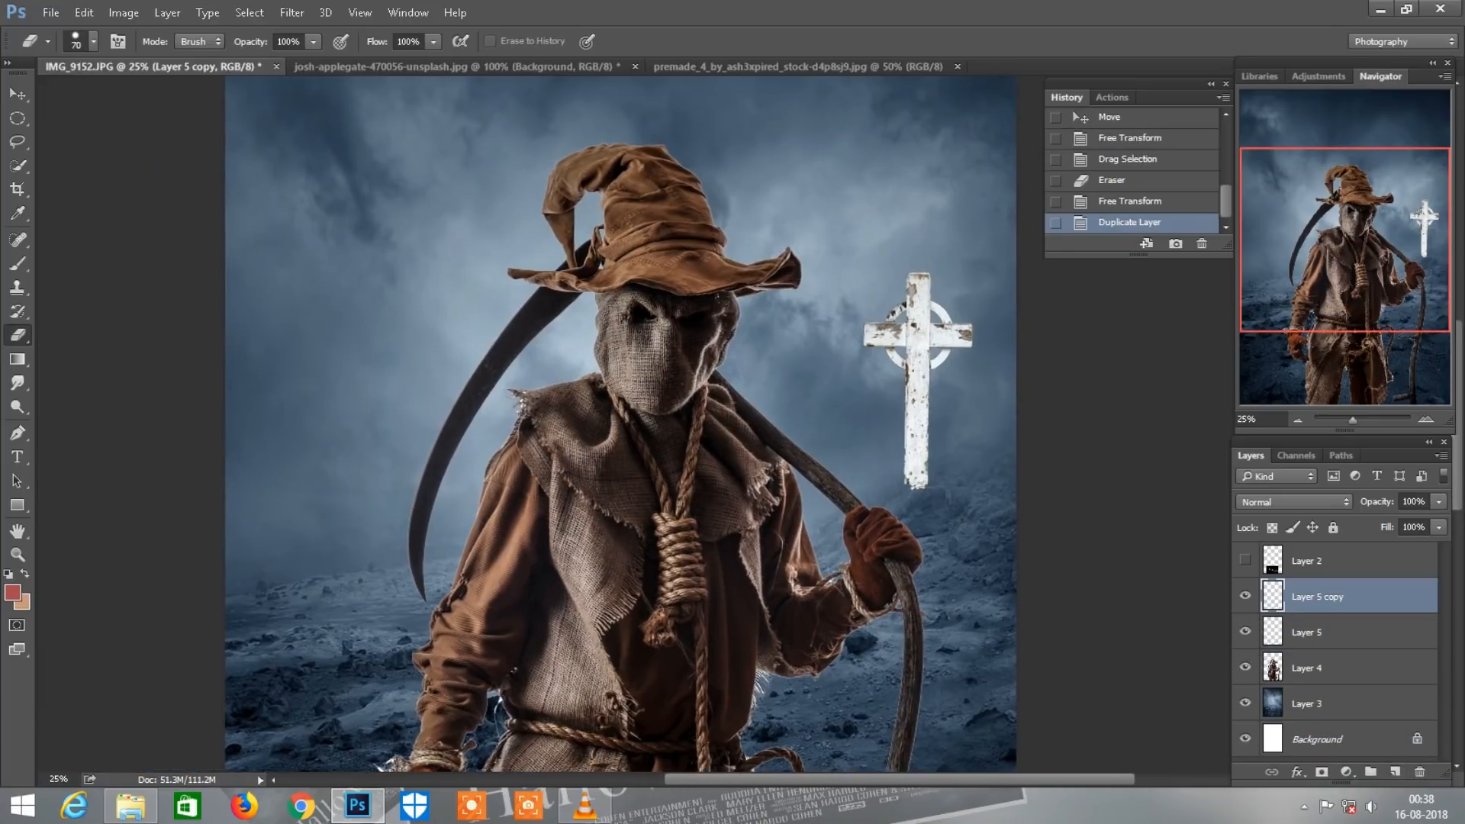
pyautogui.moveTo(942, 321); pyautogui.dragTo(382, 393)
pyautogui.hscroll(-8, 381, 394)
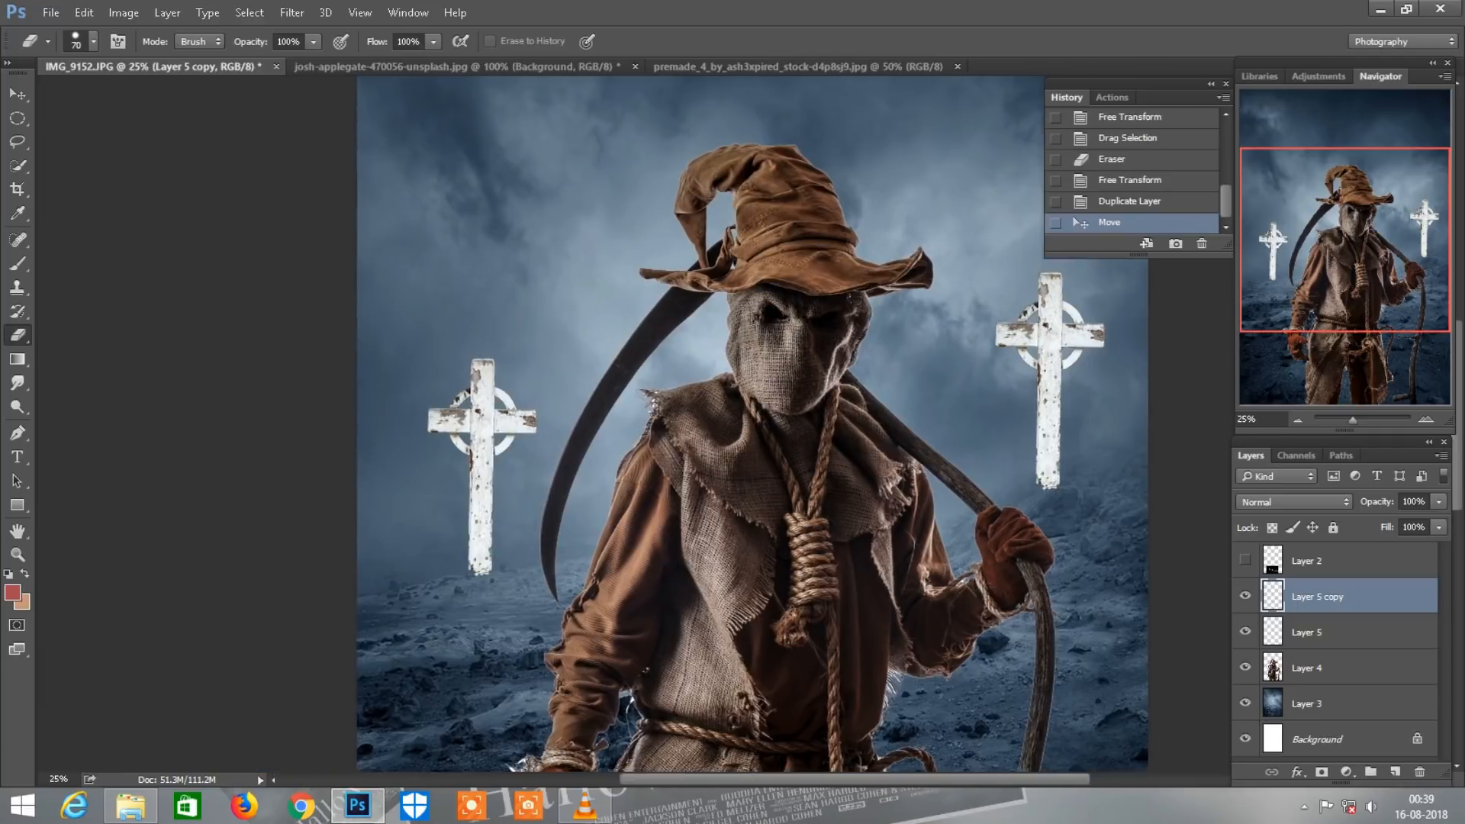
pyautogui.hscroll(-3, 866, 424)
pyautogui.scroll(-3, 866, 424)
# - Scale the copied cross to 66% and move it down toward the image's left edge so its base meets the ground
pyautogui.hotkey('ctrl', 't')
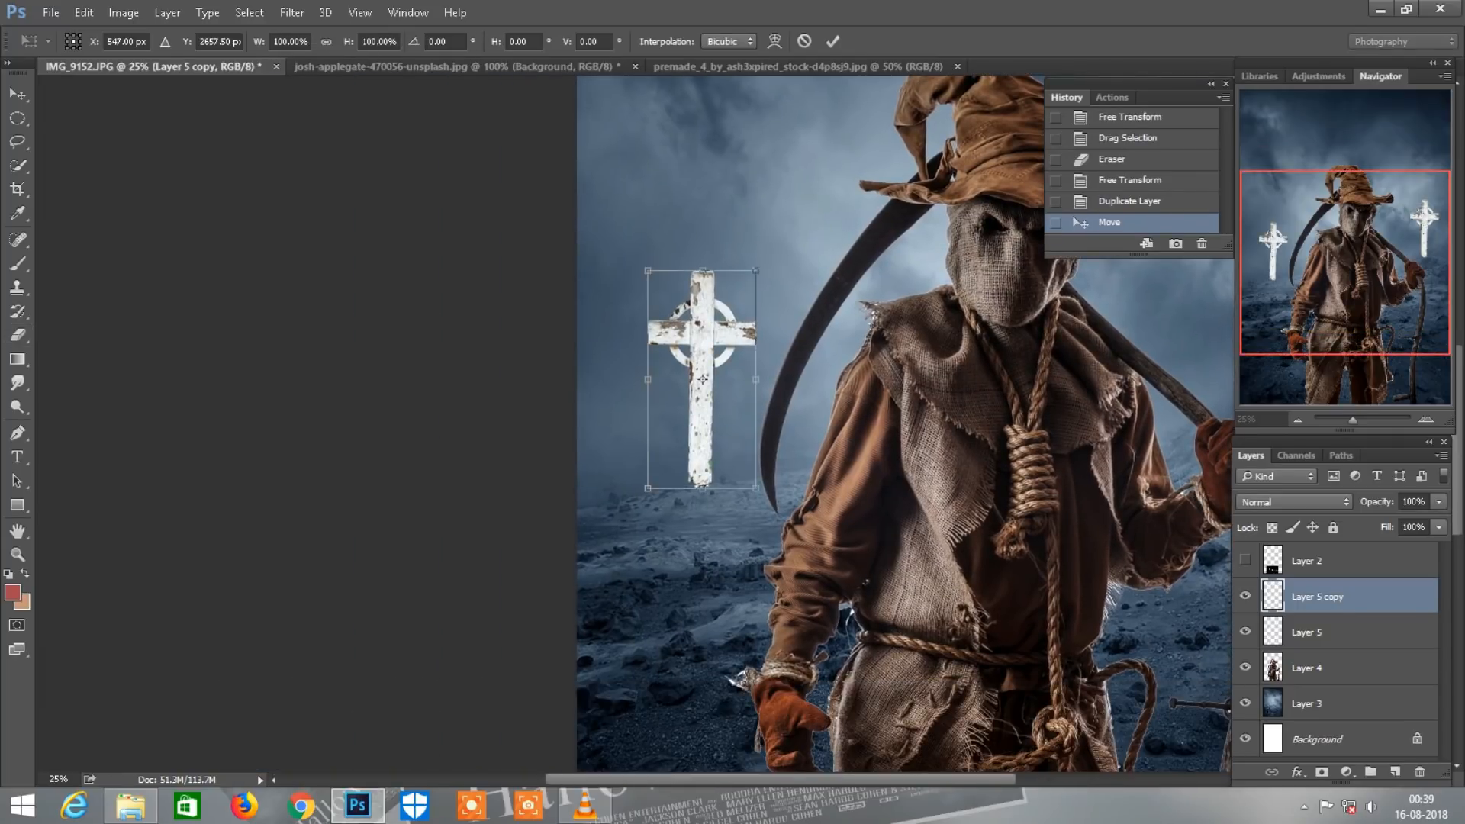
pyautogui.moveTo(349, 42); pyautogui.dragTo(322, 42)
pyautogui.scroll(1, 734, 369)
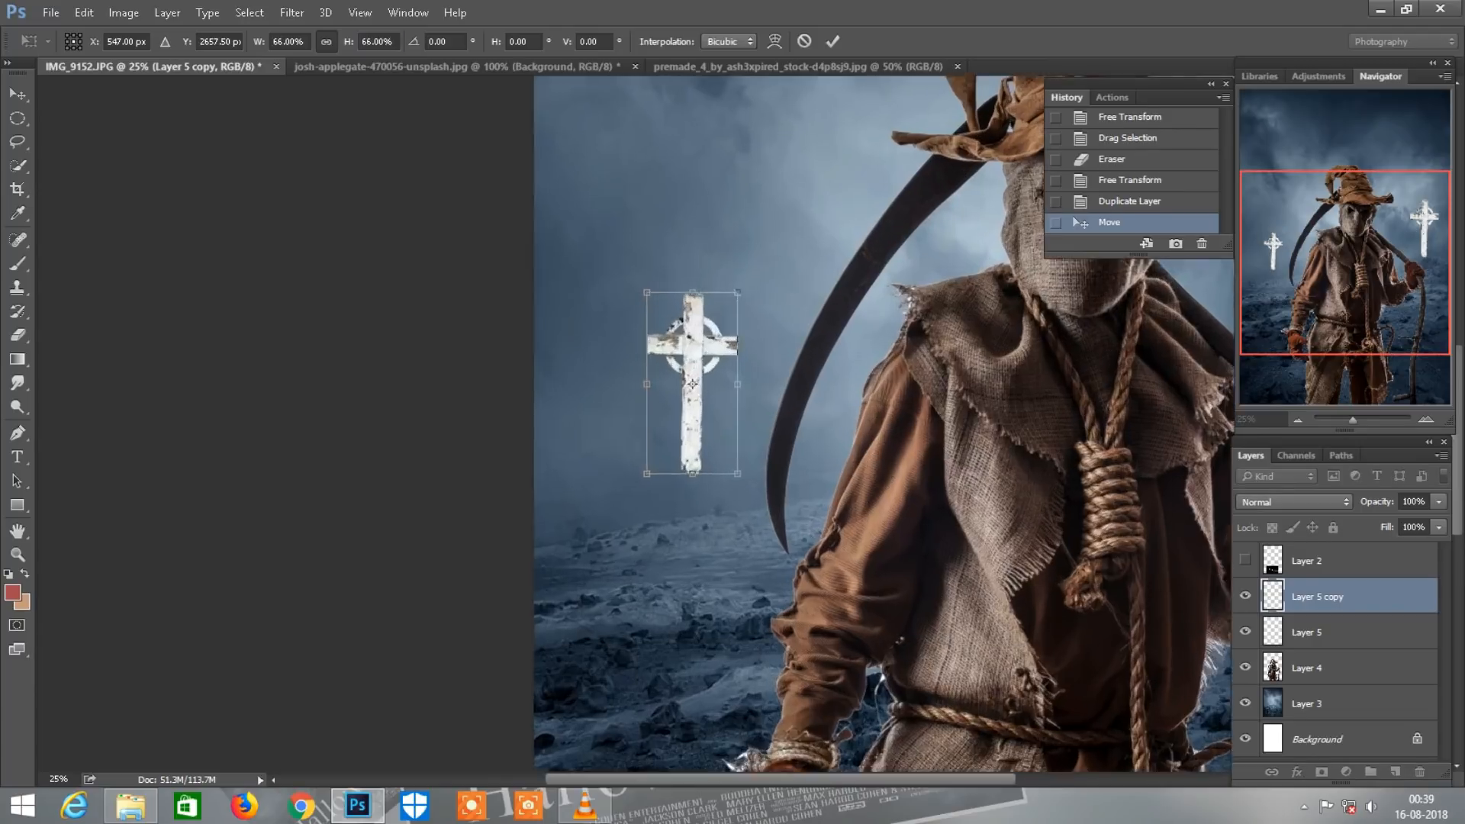
pyautogui.moveTo(703, 402); pyautogui.dragTo(643, 441)
pyautogui.press('Return')
pyautogui.press('e')
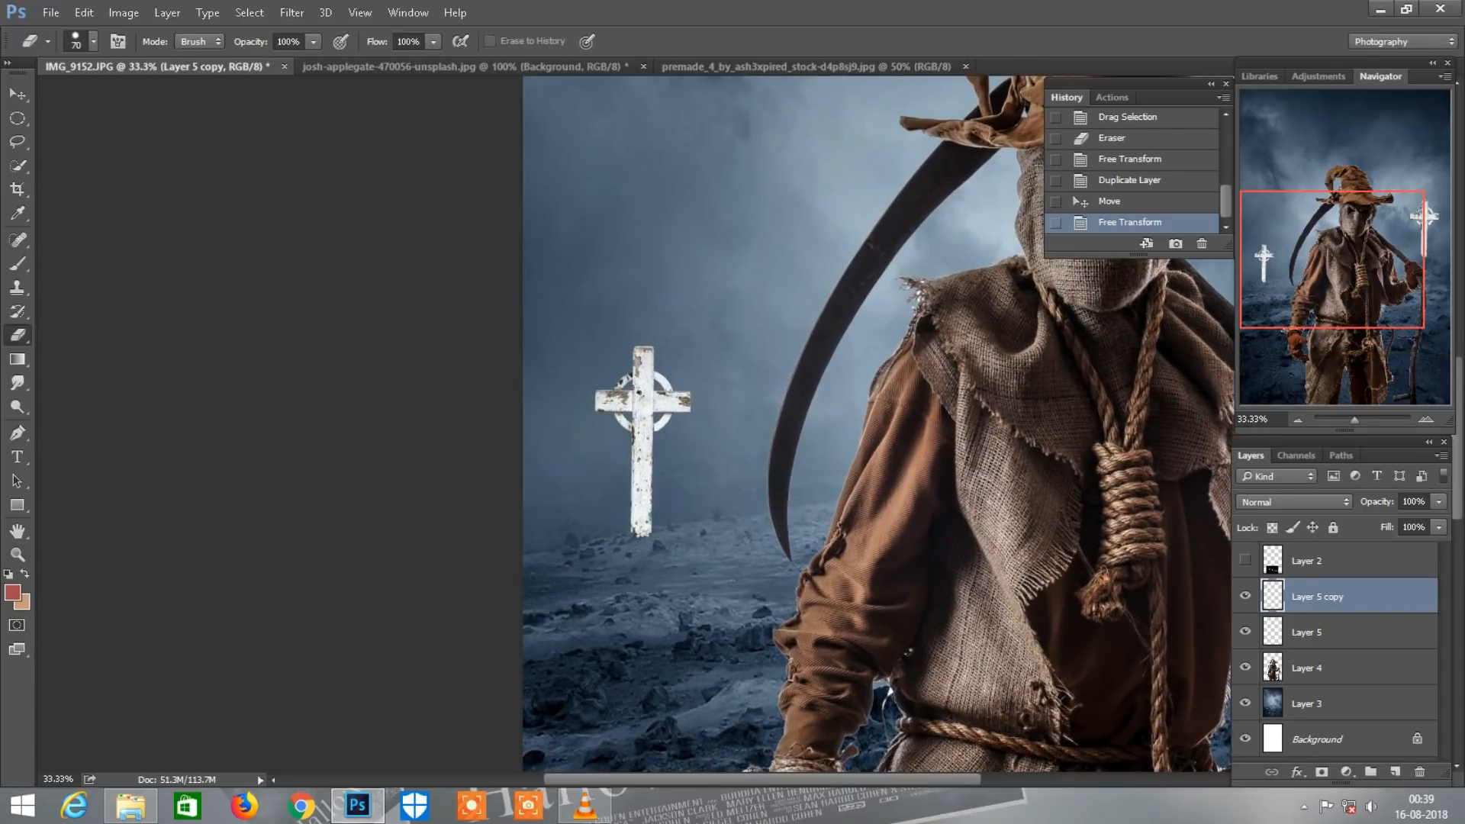
# - Duplicate the left cross, scale the copy to 58% and place it between that cross and the scythe blade
pyautogui.hotkey('ctrl', 'j')
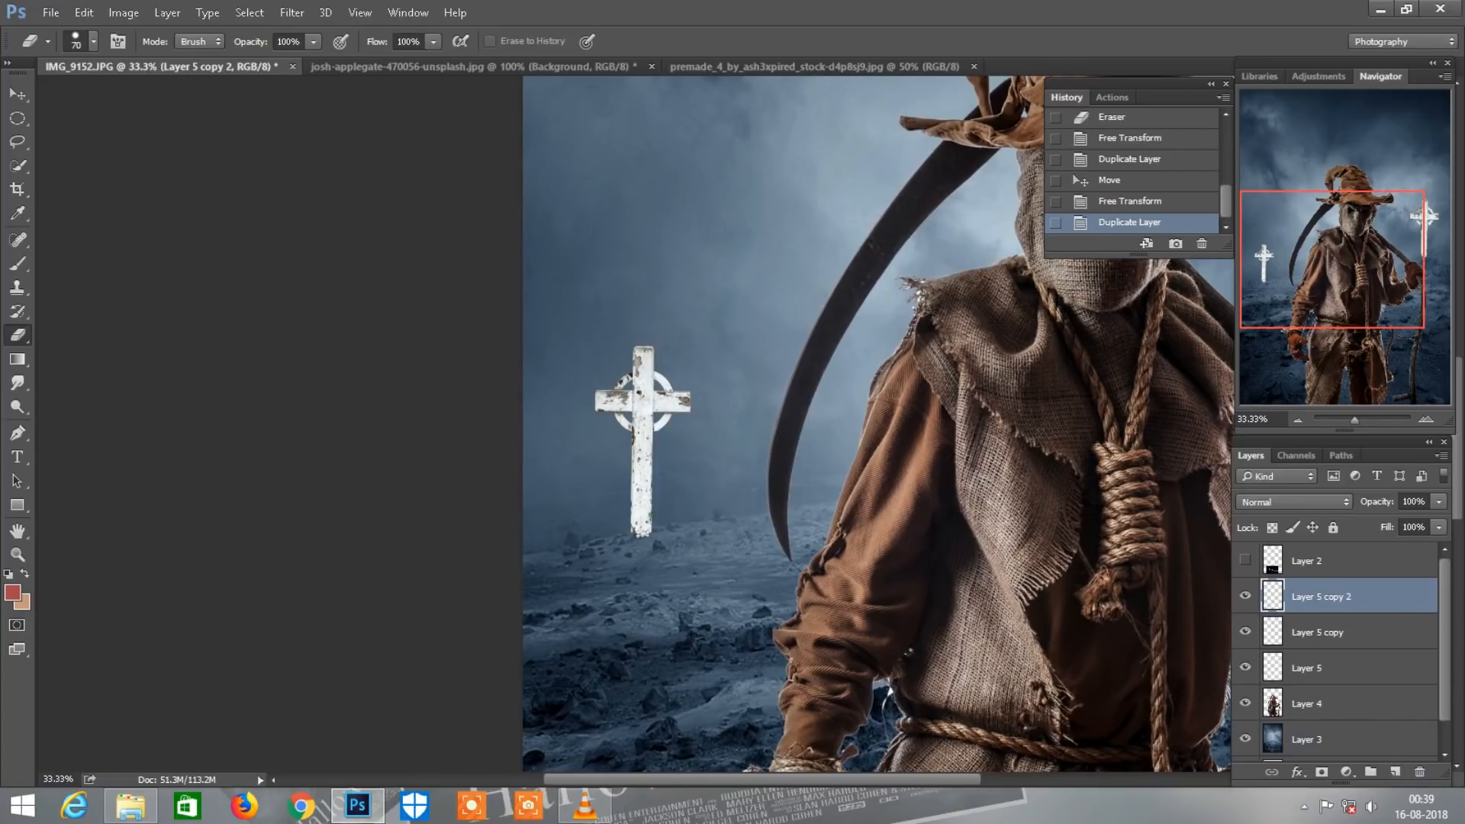
pyautogui.hscroll(3, 643, 435)
pyautogui.hotkey('ctrl', 't')
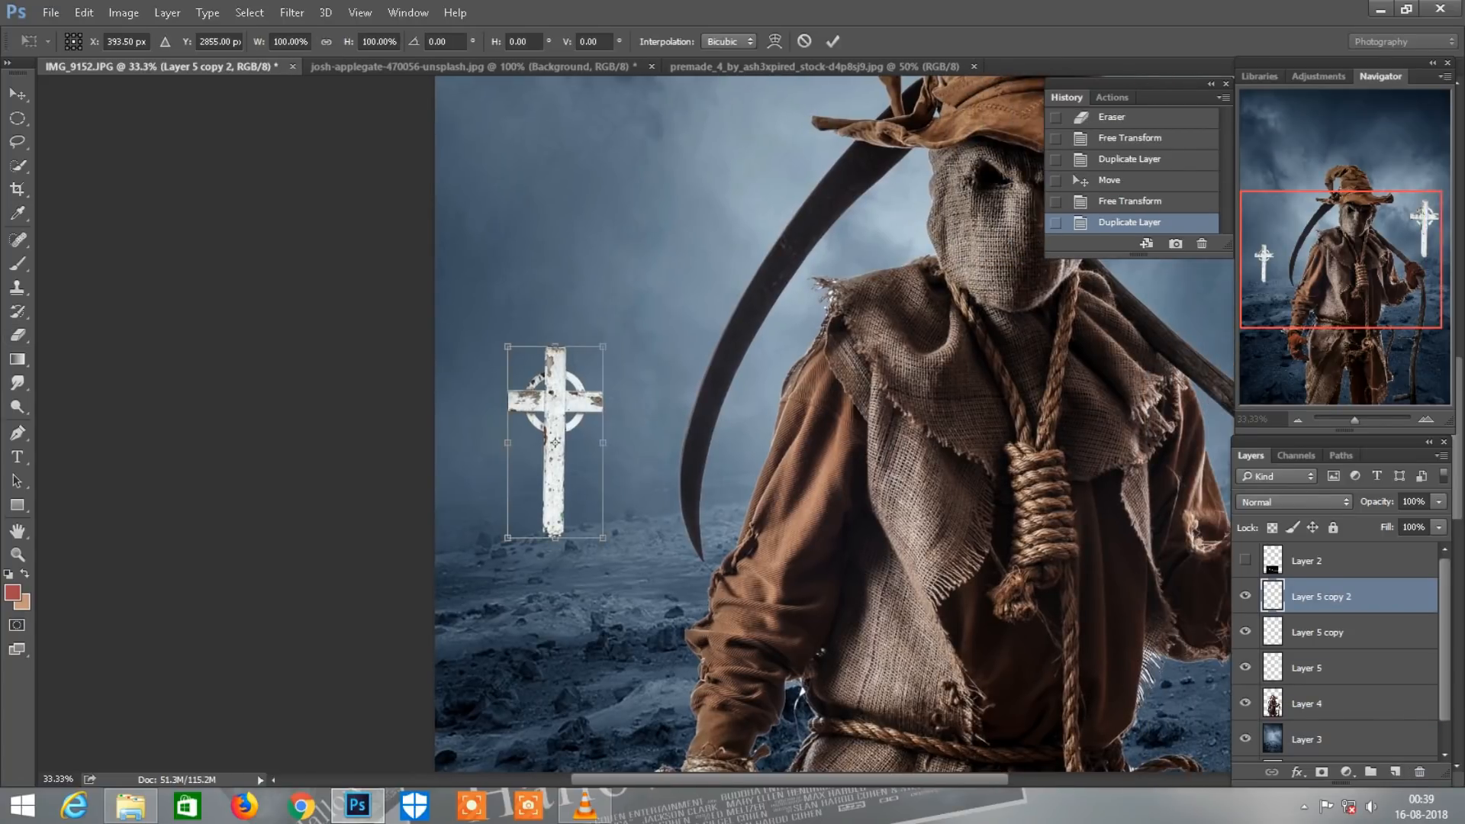
pyautogui.moveTo(349, 42); pyautogui.dragTo(317, 42)
pyautogui.moveTo(555, 441); pyautogui.dragTo(674, 459)
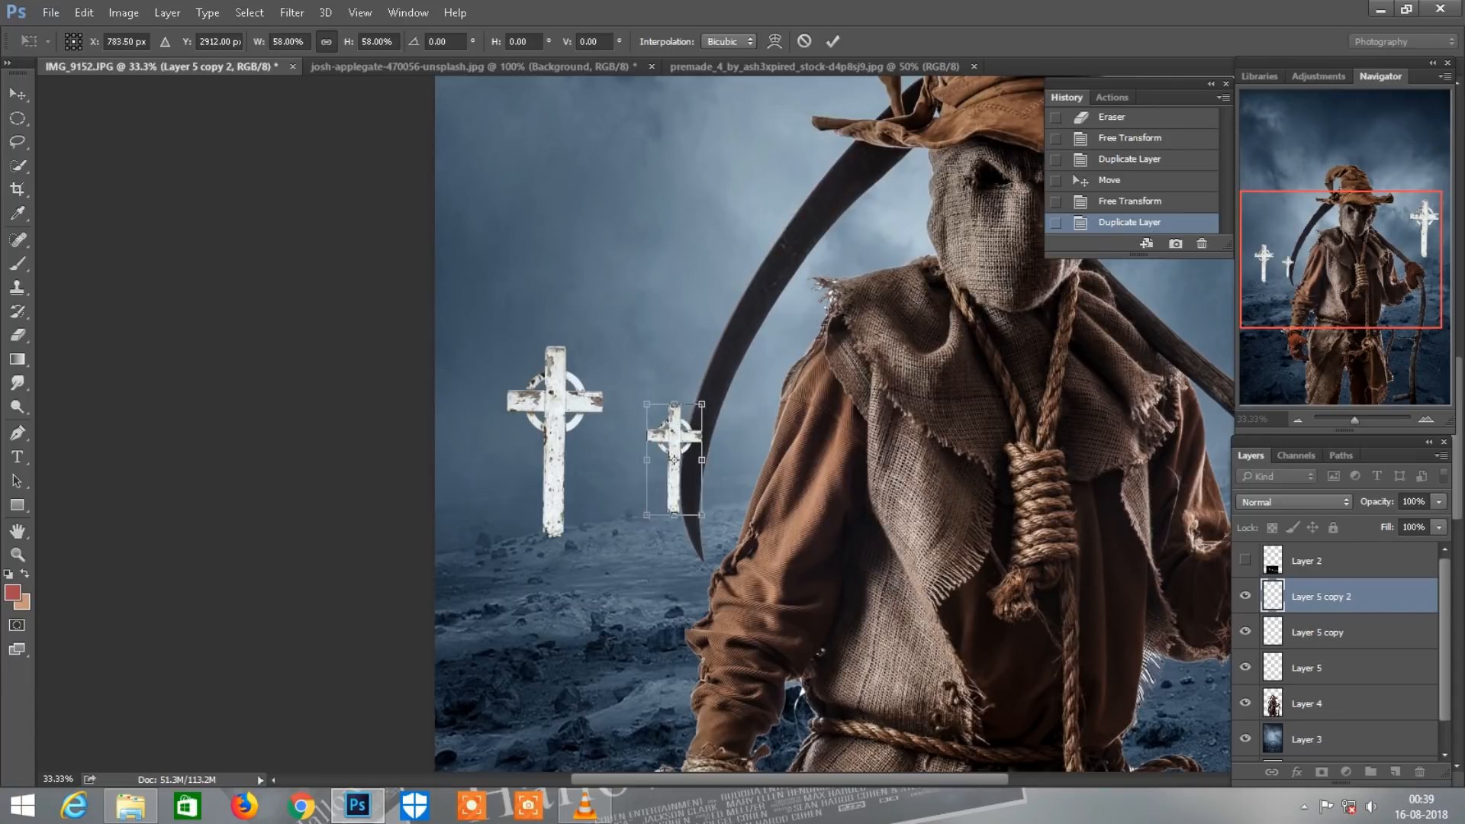
pyautogui.press('Return')
pyautogui.press('e')
# - Scale the scarecrow on Layer 4 to 89% and apply the transform
pyautogui.hotkey('ctrl', '-')
pyautogui.hotkey('ctrl', '-')
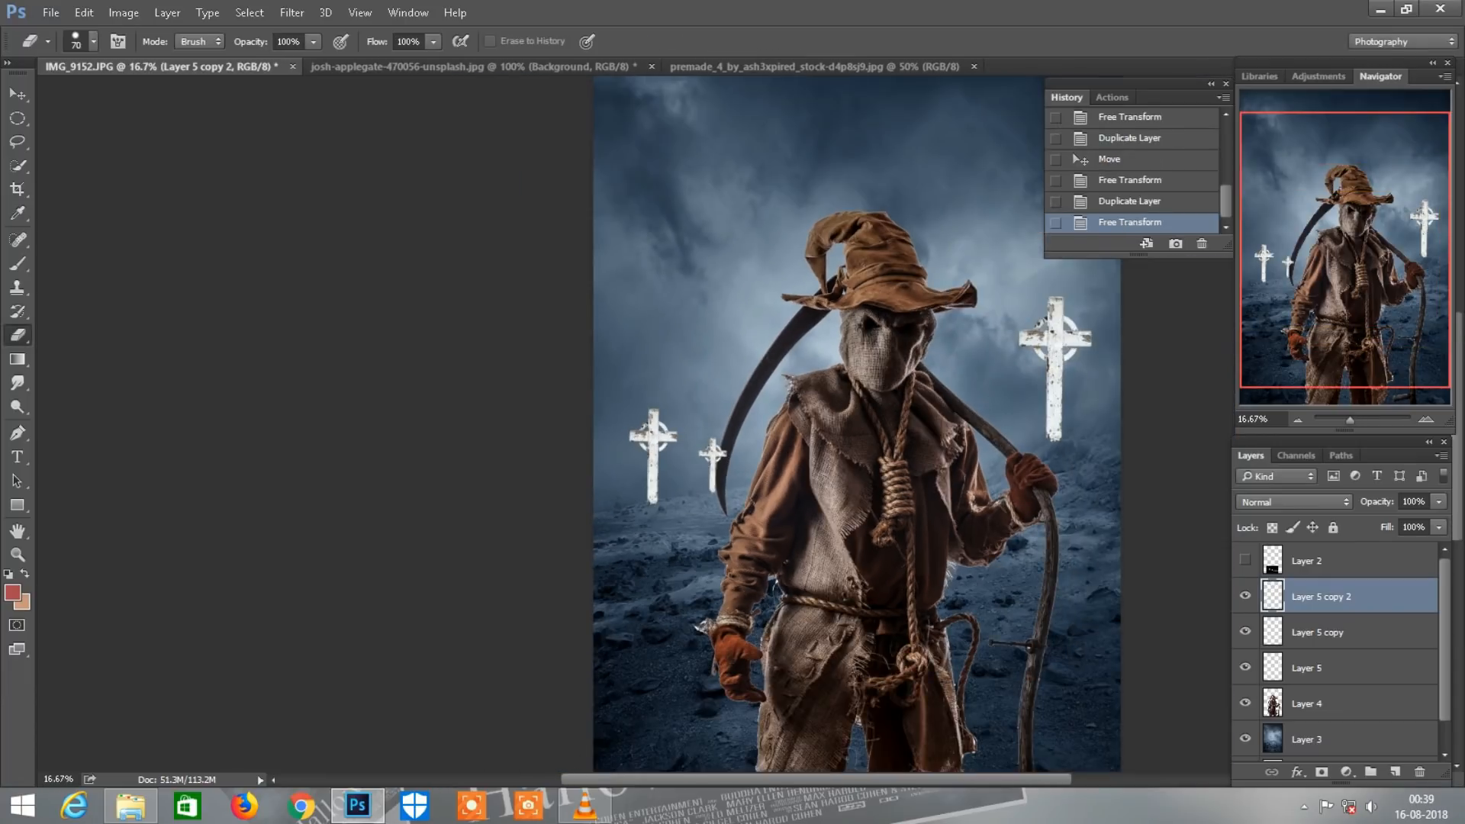
pyautogui.scroll(-2, 857, 424)
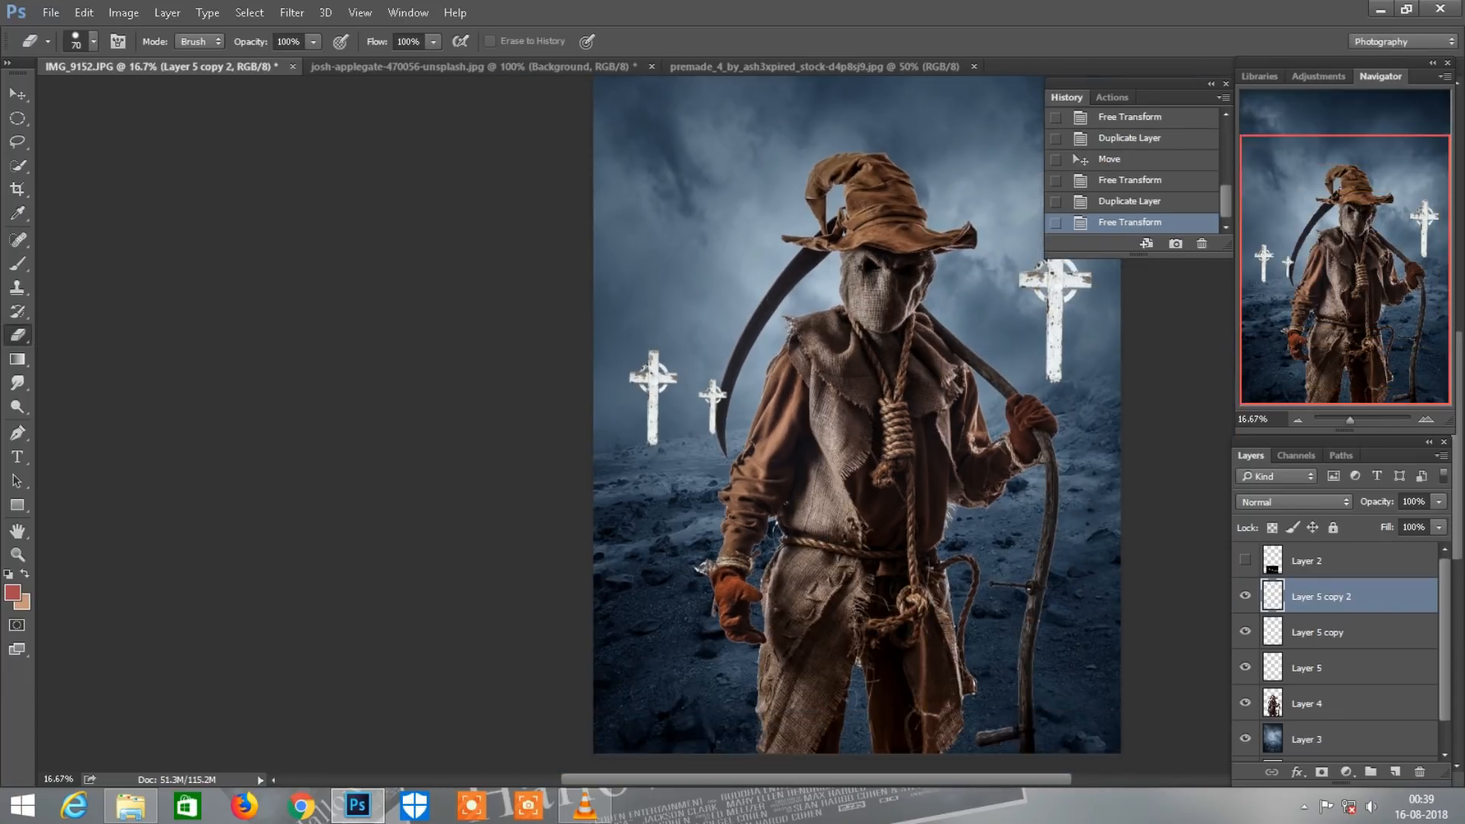
pyautogui.click(1306, 702)
pyautogui.hotkey('ctrl', 't')
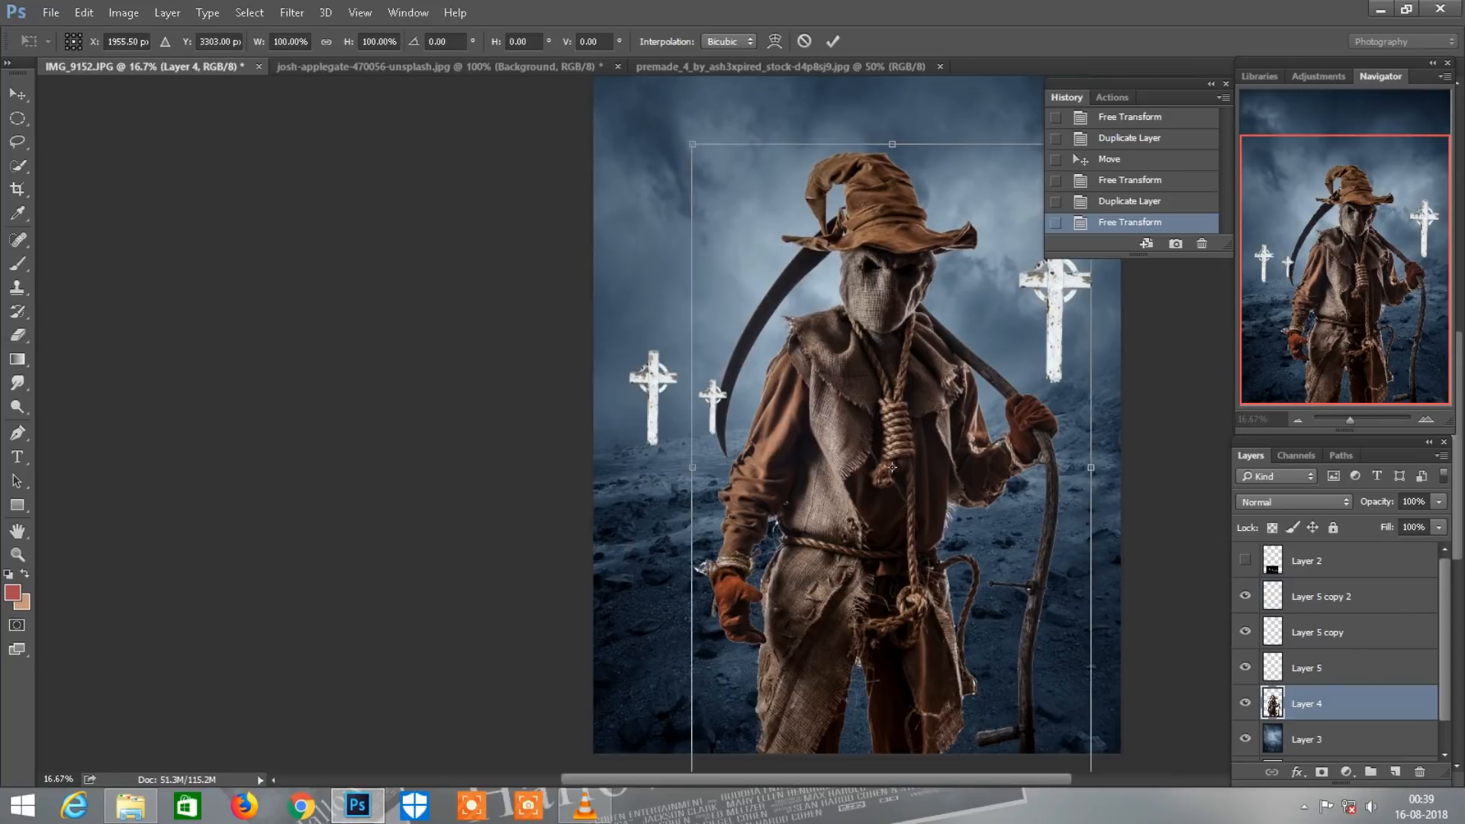
pyautogui.hotkey('ctrl', '-')
pyautogui.moveTo(348, 41); pyautogui.dragTo(340, 41)
pyautogui.hotkey('ctrl', '+')
pyautogui.hotkey('ctrl', '+')
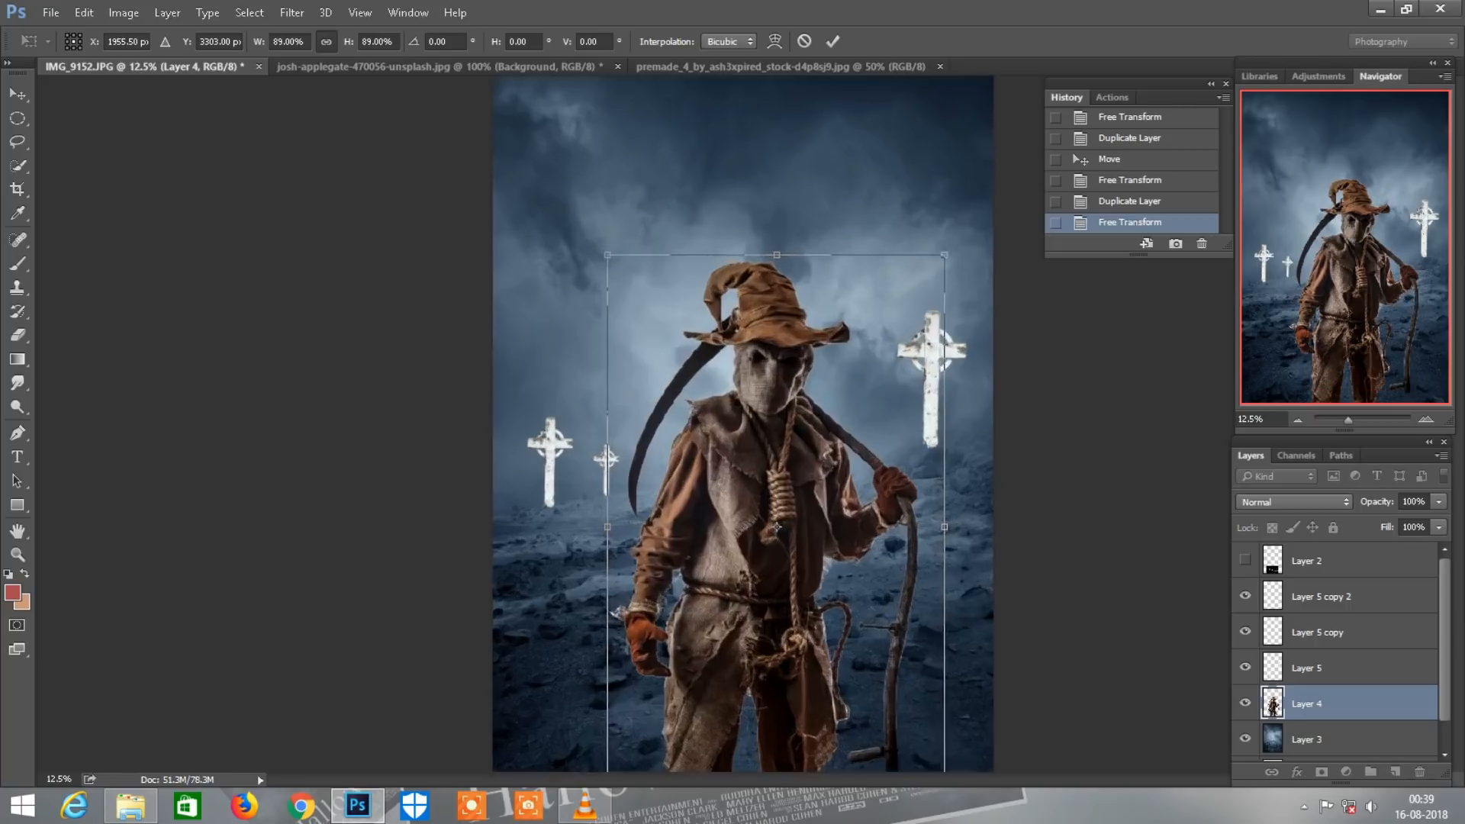
pyautogui.scroll(-3, 743, 425)
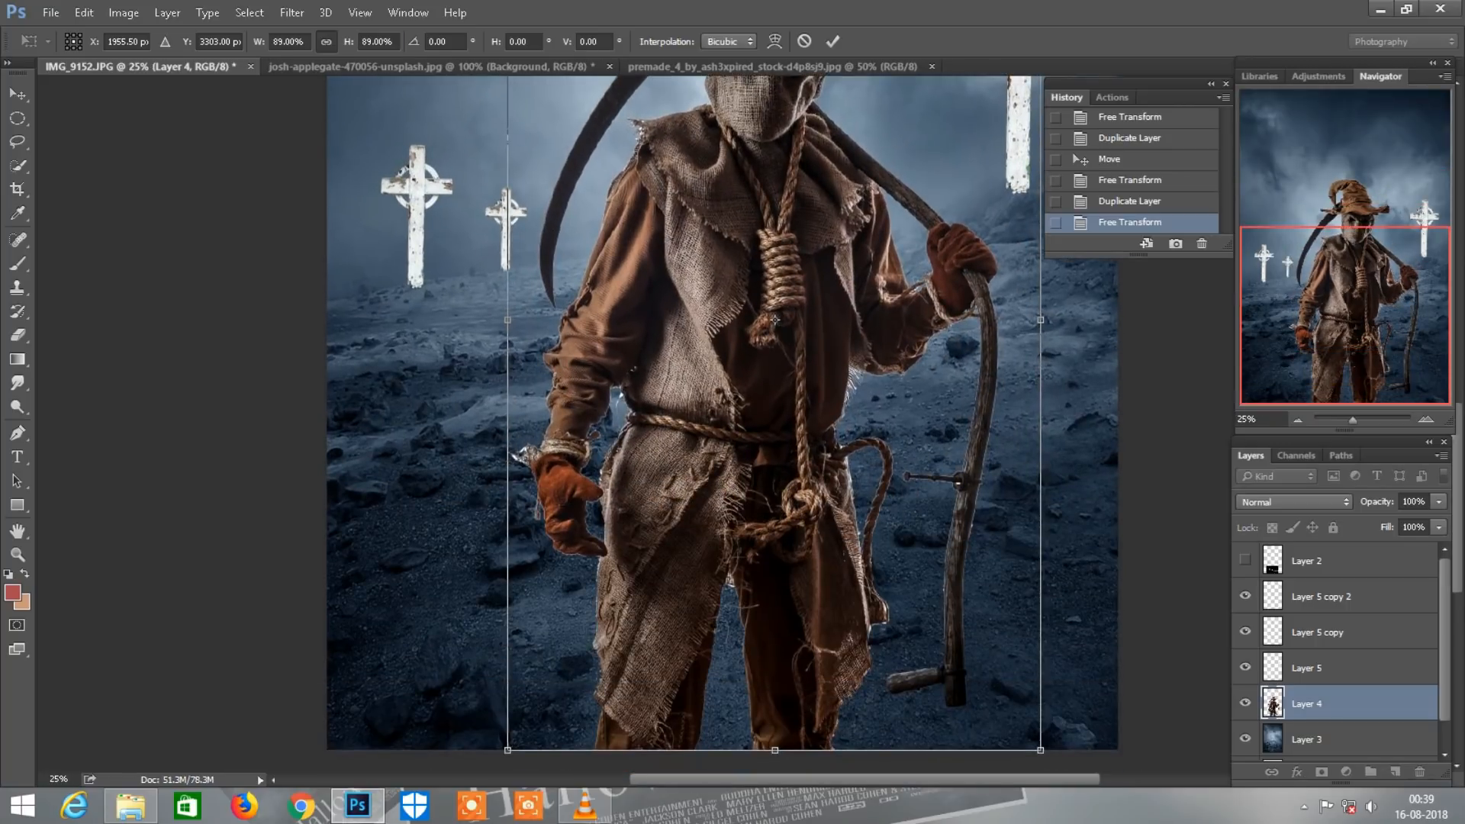
pyautogui.press('Return')
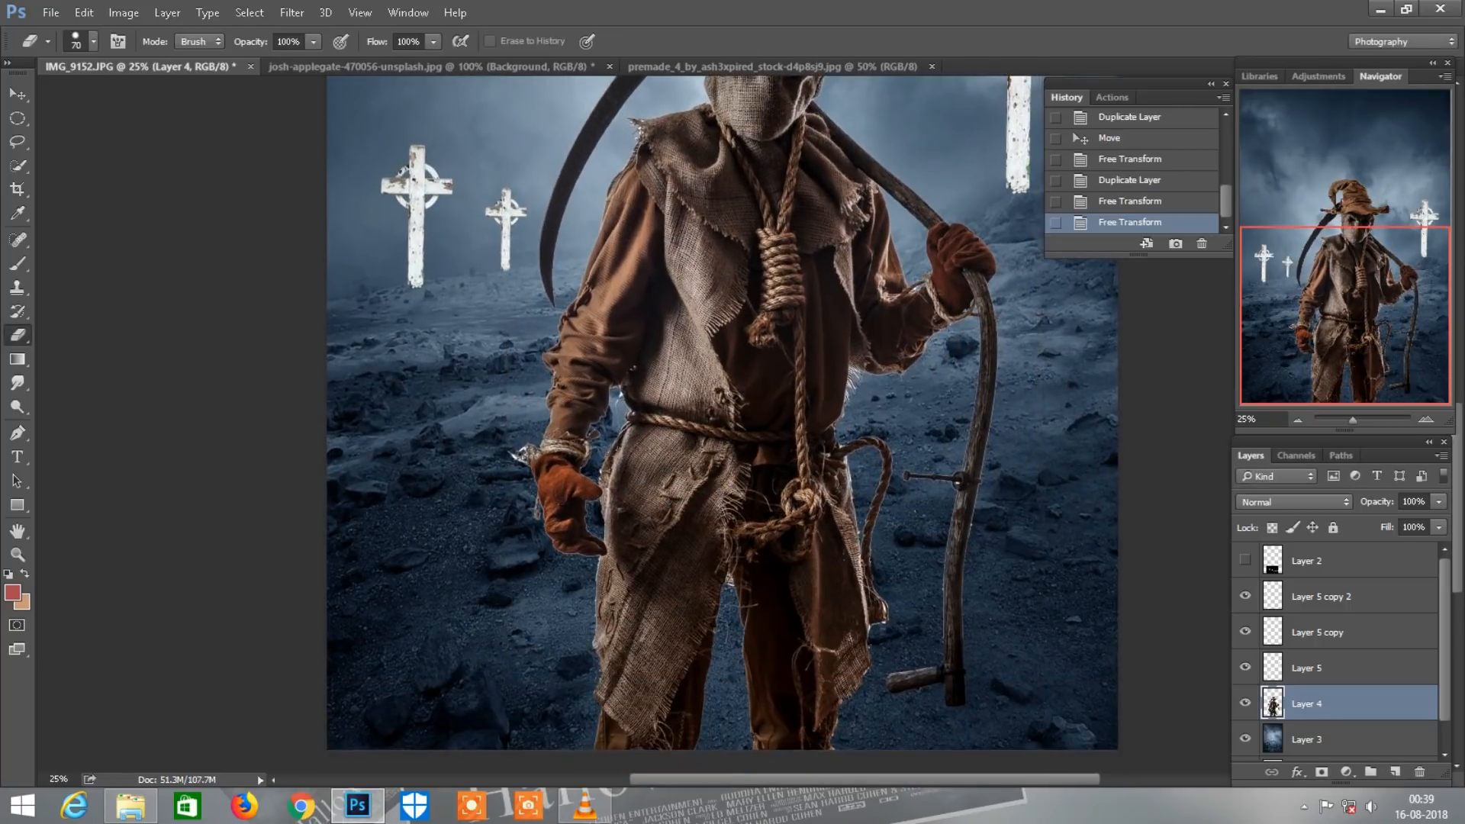
# - Select the layer of the smallest cross, Layer 5 copy 2
pyautogui.scroll(3, 721, 422)
pyautogui.hscroll(-3, 721, 424)
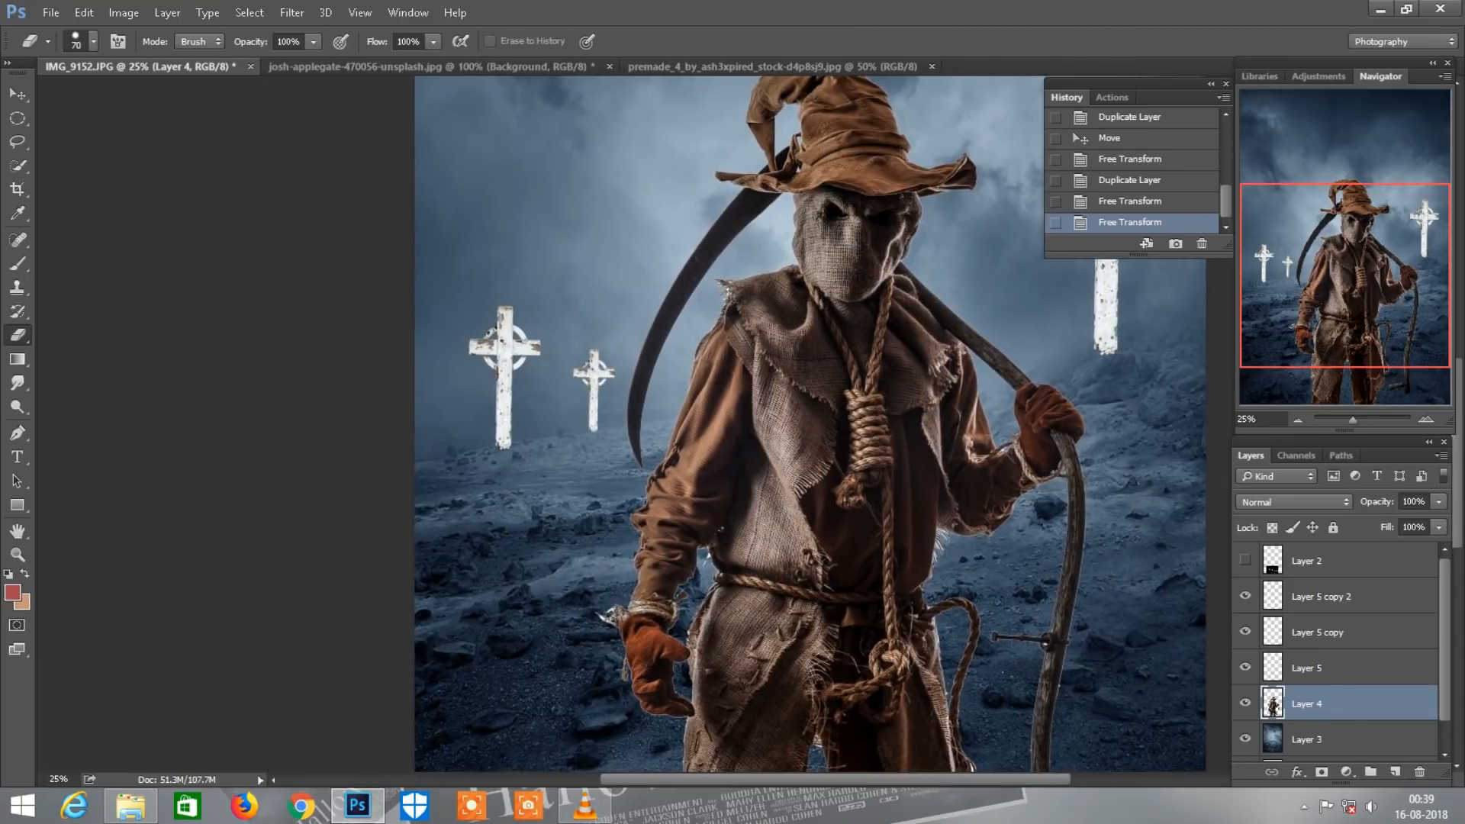
pyautogui.click(1317, 633)
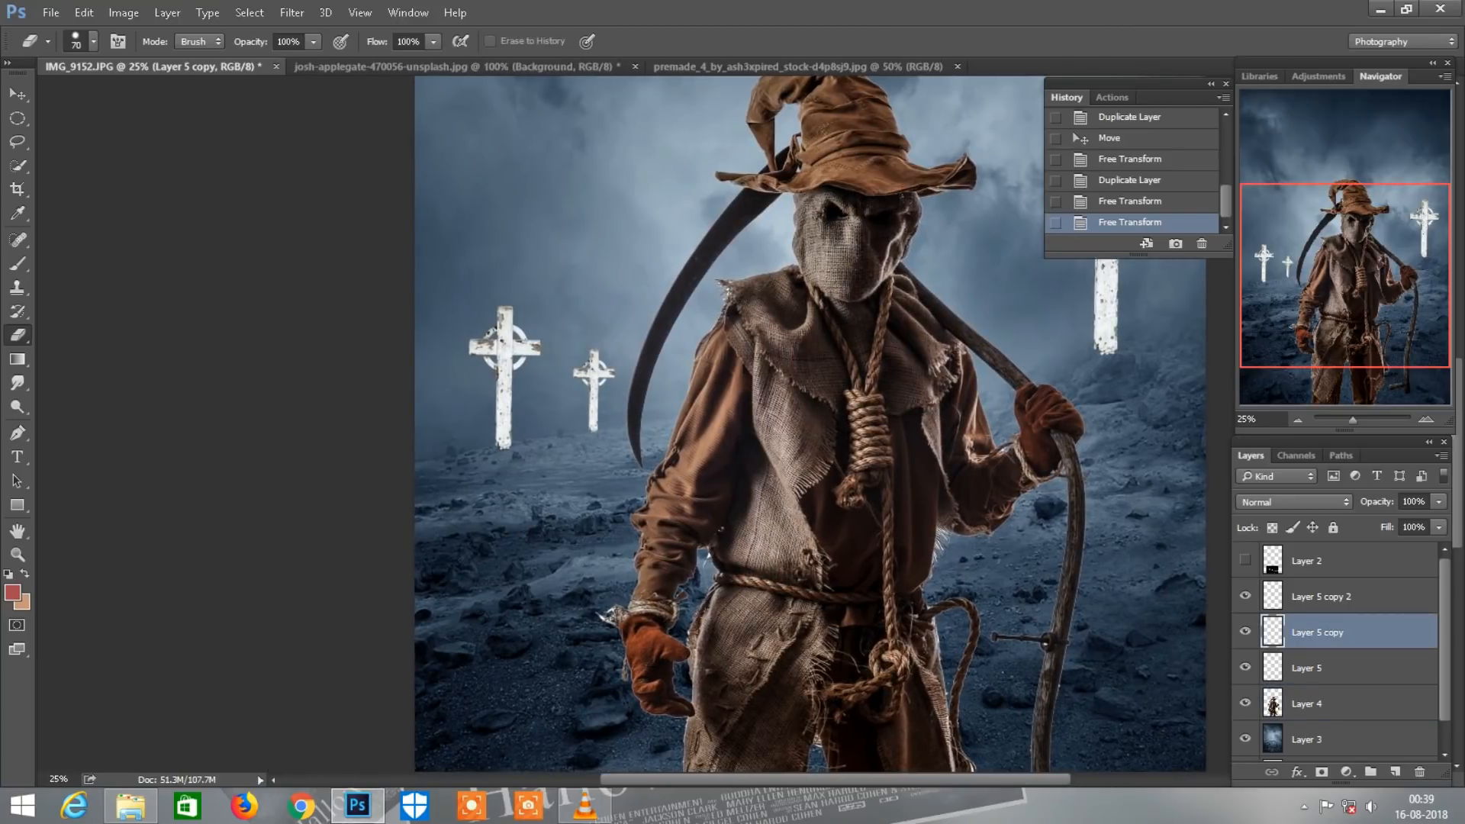
pyautogui.click(1321, 597)
pyautogui.doubleClick(1321, 596)
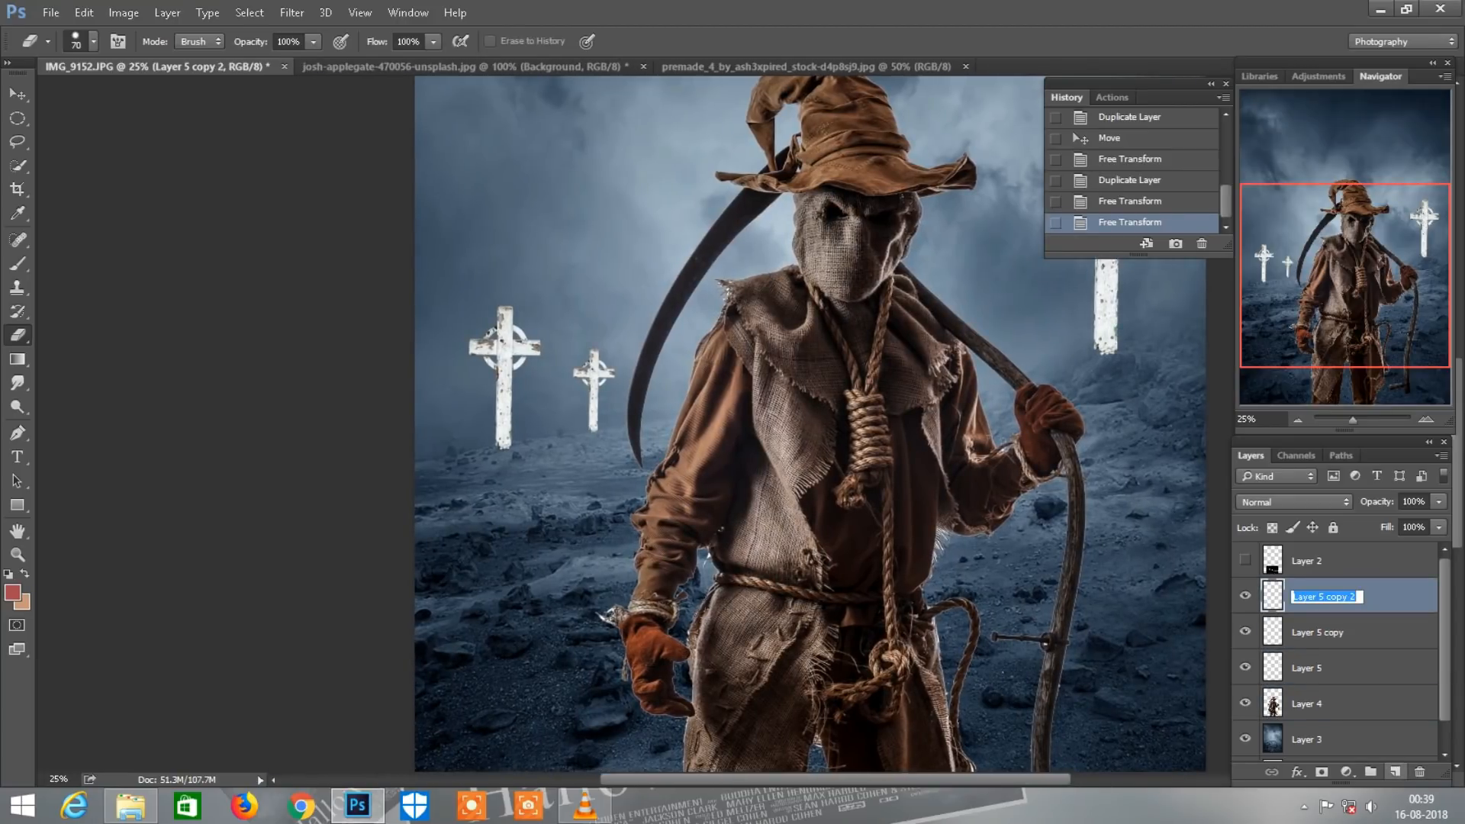
pyautogui.click(1365, 560)
pyautogui.doubleClick(1388, 597)
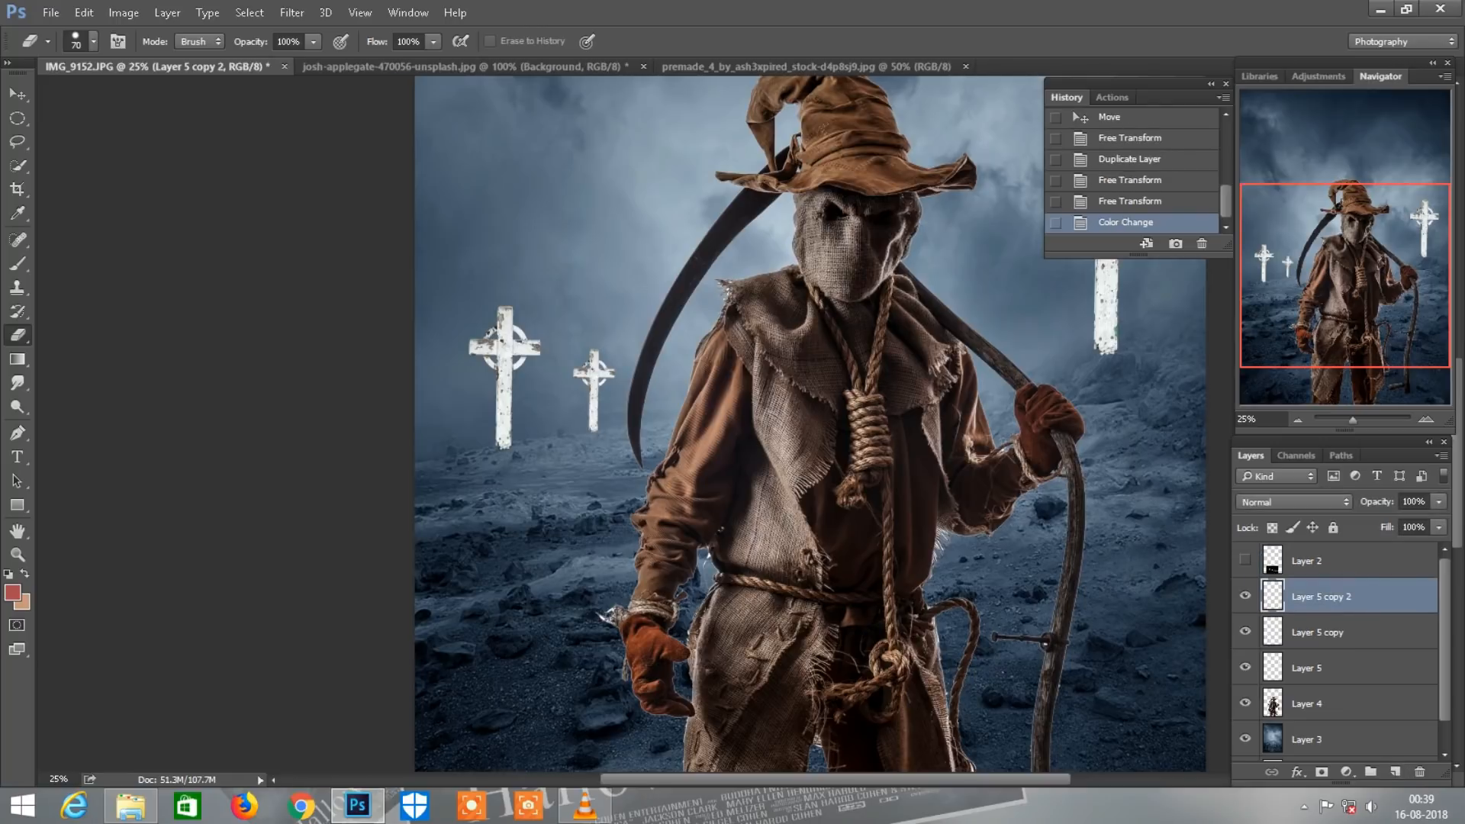
pyautogui.press('Escape')
# - Duplicate the smallest cross and move the copy between the scarecrow's shoulder and the large cross
pyautogui.press('e')
pyautogui.hotkey('ctrl', 'j')
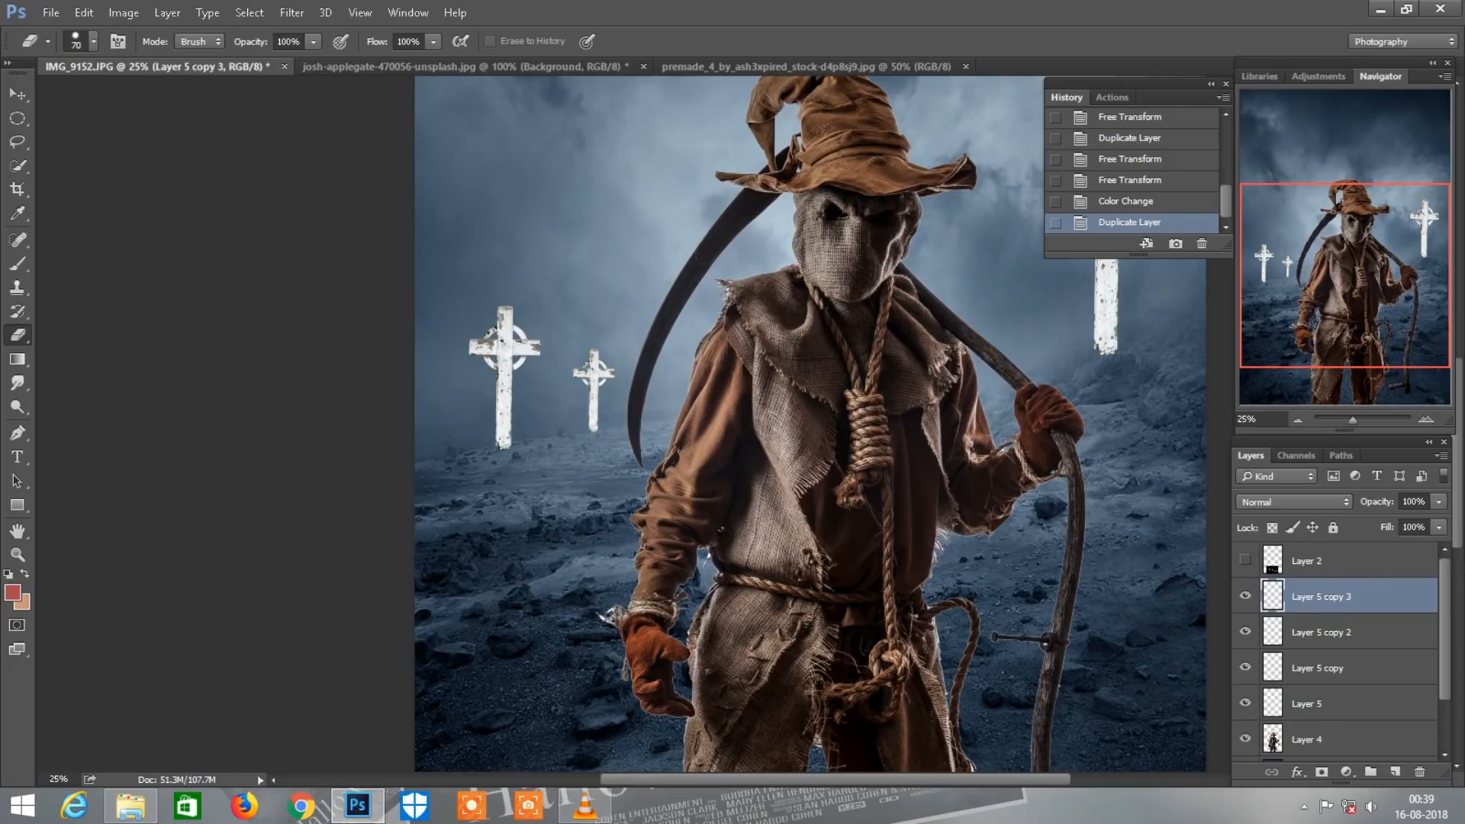
pyautogui.hotkey('ctrl', '+')
pyautogui.moveTo(862, 427); pyautogui.dragTo(563, 437)
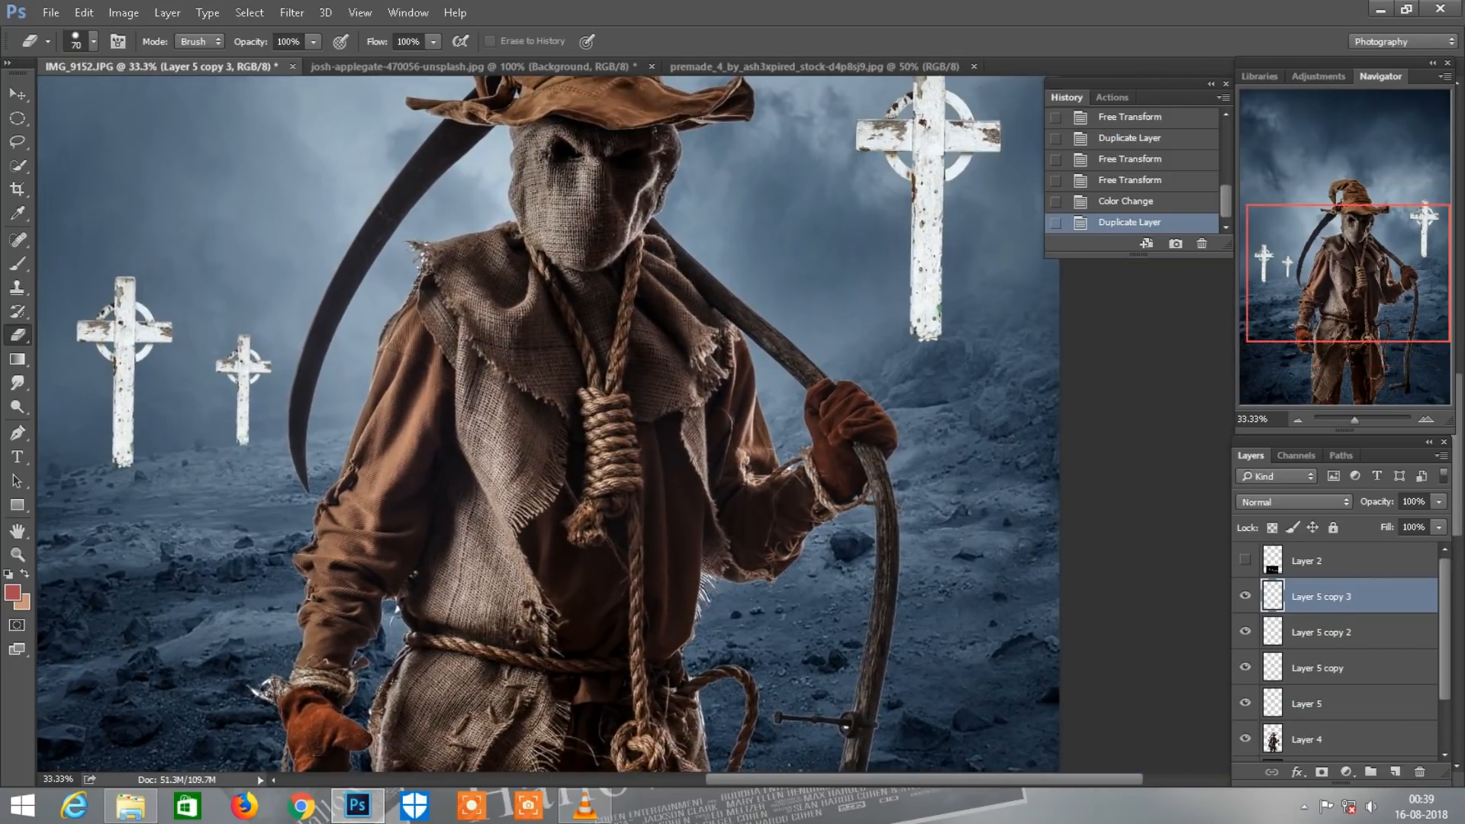
pyautogui.moveTo(254, 375); pyautogui.dragTo(780, 371)
# - Scale the new cross to 66% and move it slightly down and toward the large cross, above the scarecrow's hand
pyautogui.hotkey('ctrl', '+')
pyautogui.hotkey('ctrl', 't')
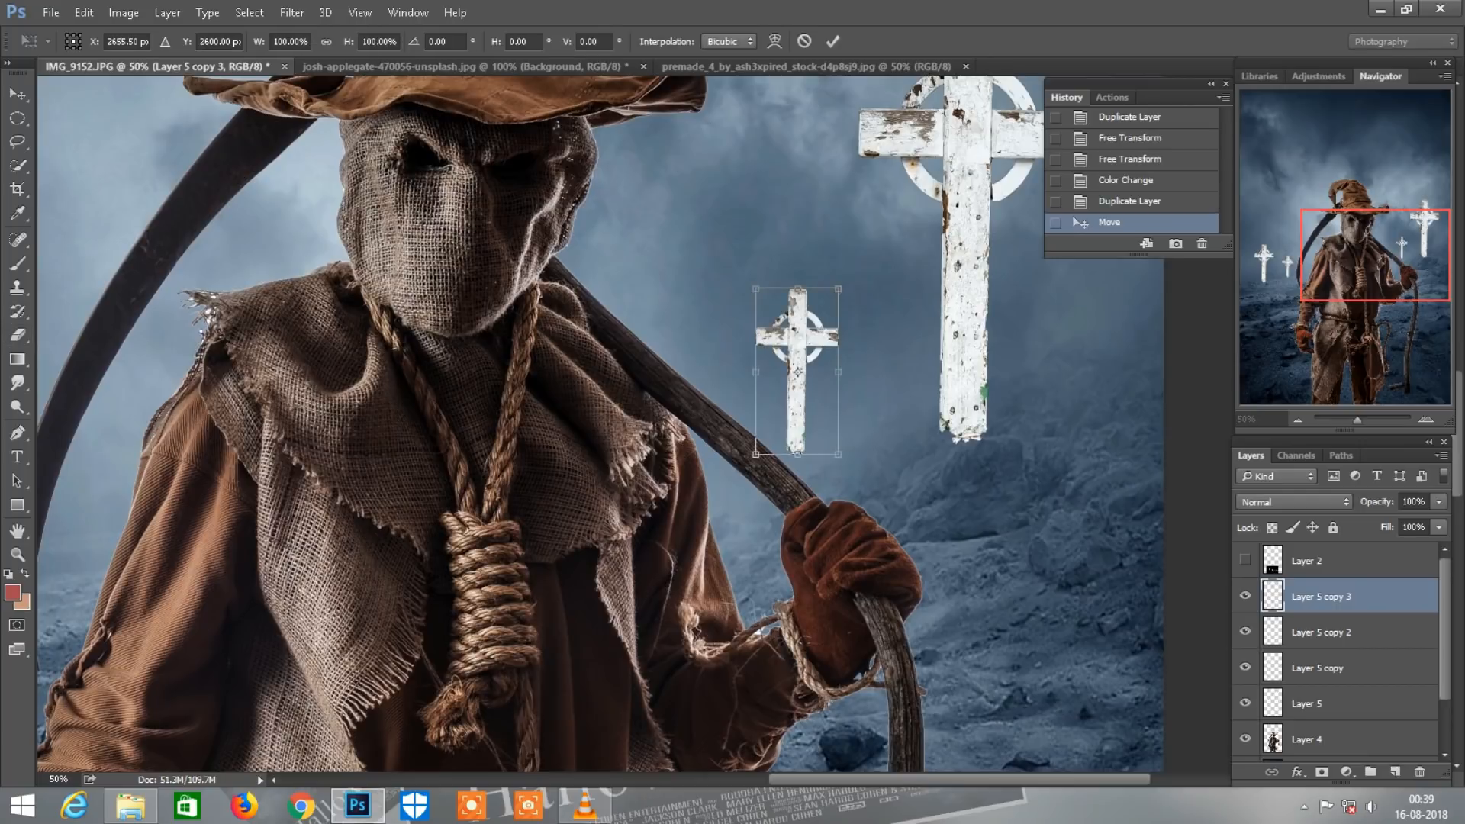
pyautogui.click(364, 42)
pyautogui.scroll(-6, 364, 41)
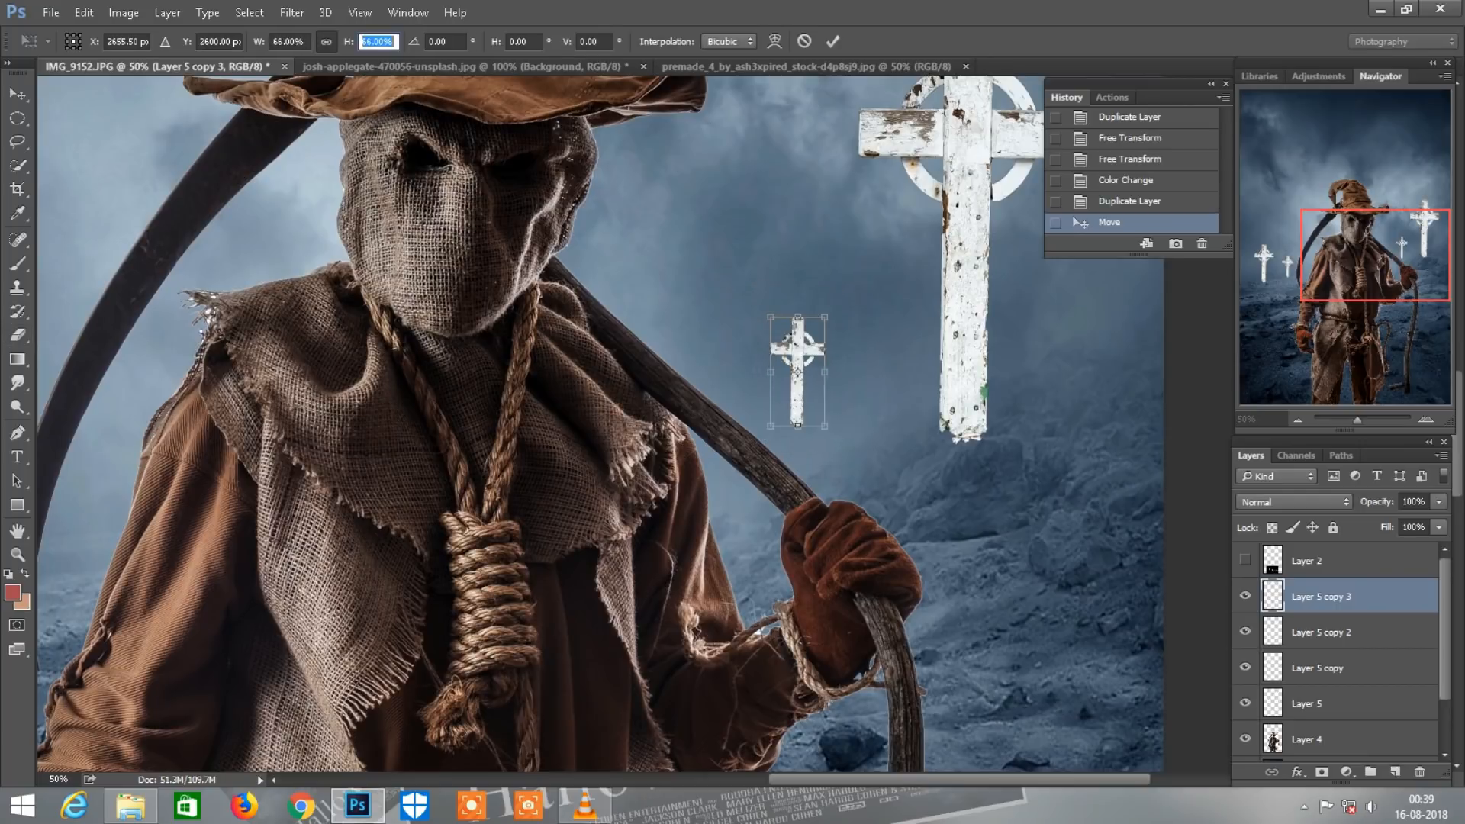
pyautogui.press('Return')
pyautogui.press('e')
pyautogui.moveTo(797, 343); pyautogui.dragTo(831, 379)
# - Lower the fill of the smallest cross on Layer 5 copy 3 and set the fill of Layer 5 copy 2 to 68%
pyautogui.hotkey('ctrl', '-')
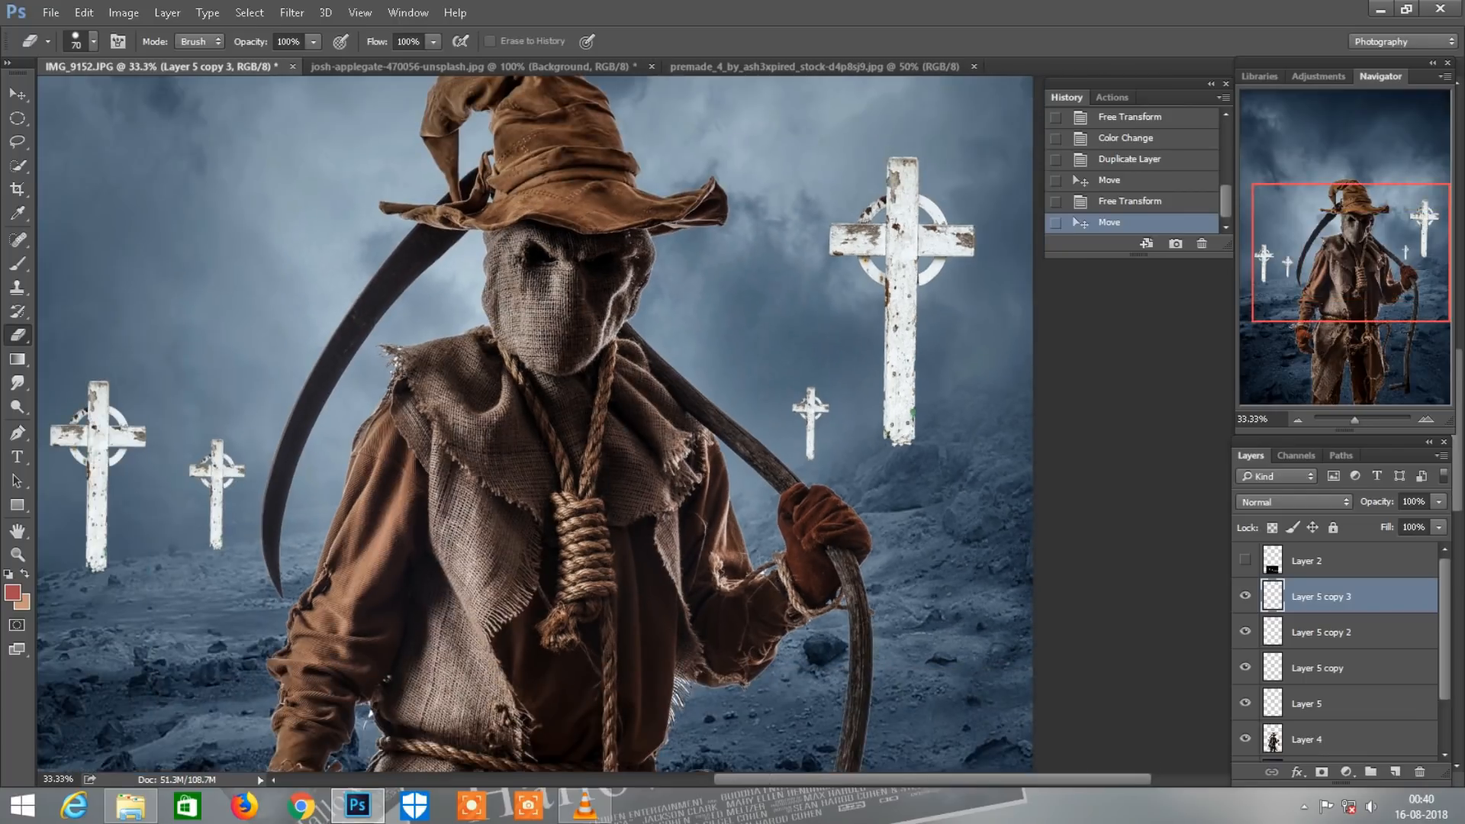
pyautogui.moveTo(1386, 528)
pyautogui.mouseDown()
pyautogui.moveTo(1358, 527)
pyautogui.moveTo(1380, 527)
pyautogui.mouseUp()
pyautogui.moveTo(854, 428); pyautogui.dragTo(1272, 381)
pyautogui.click(1327, 632)
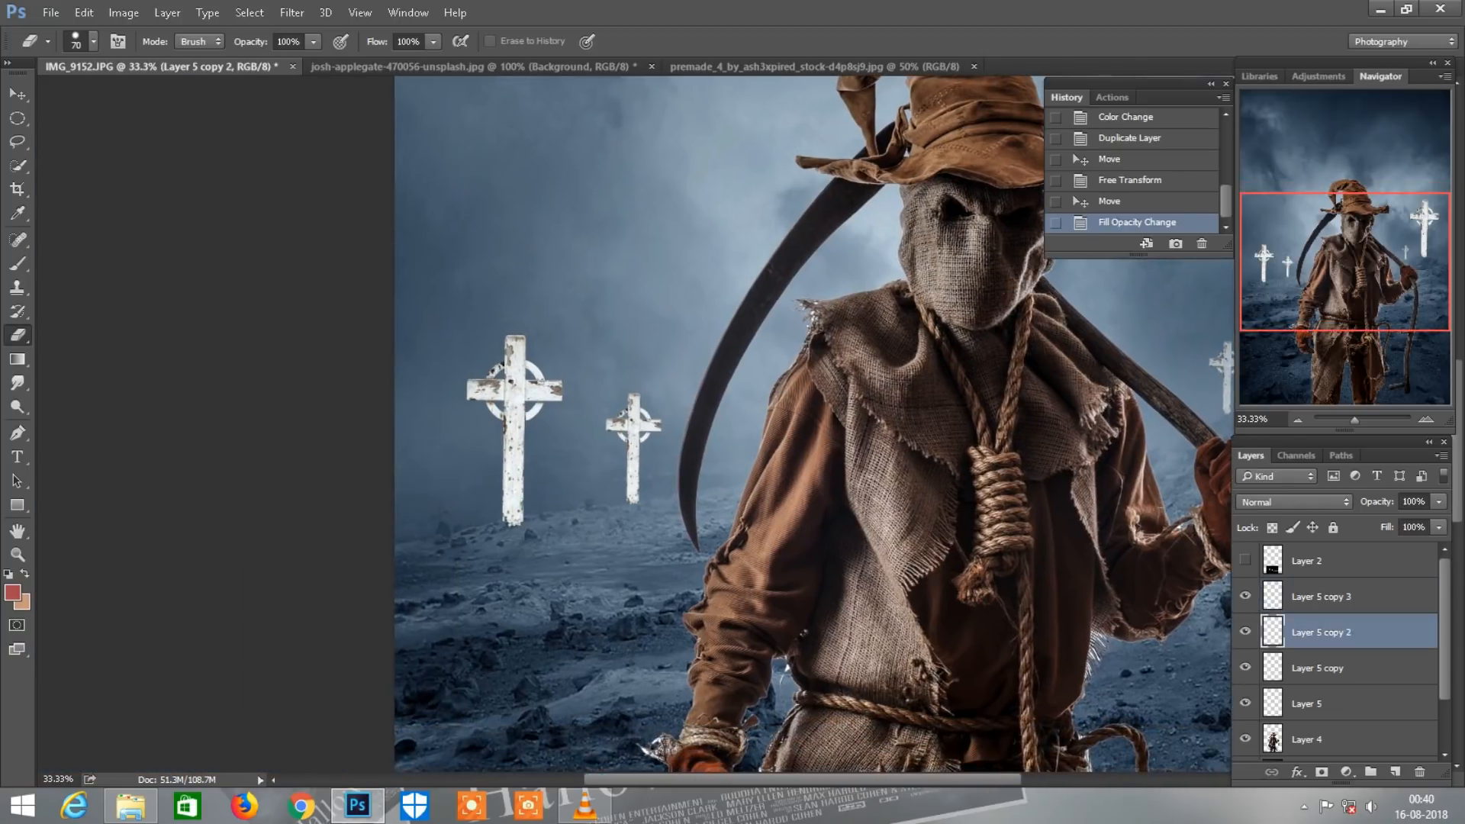
pyautogui.moveTo(1386, 527); pyautogui.dragTo(1360, 527)
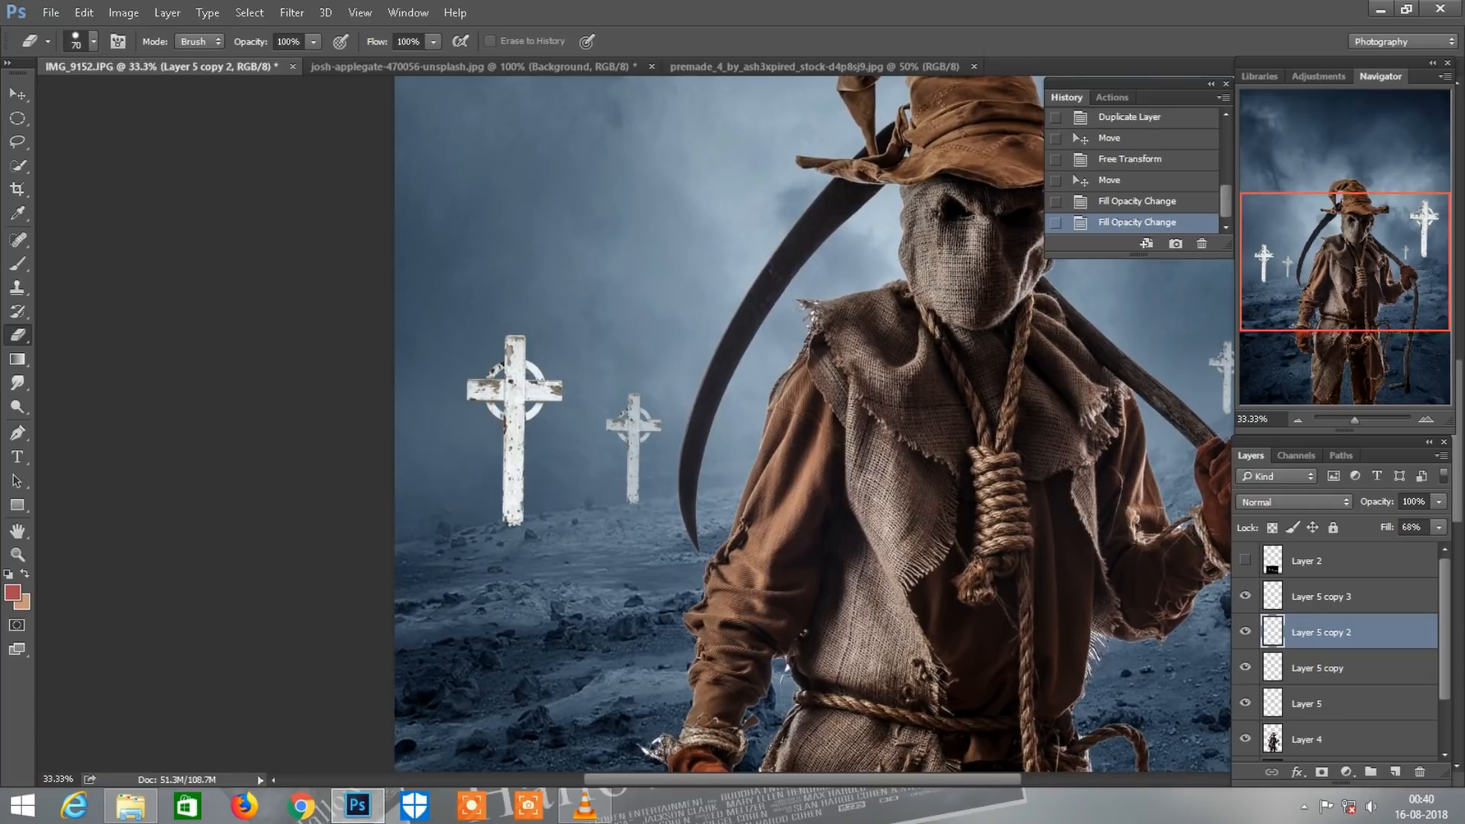
# - Set the fill of the outer left cross on Layer 5 copy to 73%
pyautogui.click(1327, 668)
pyautogui.moveTo(1386, 528); pyautogui.dragTo(1366, 527)
pyautogui.hotkey('ctrl', '-')
pyautogui.hotkey('ctrl', '-')
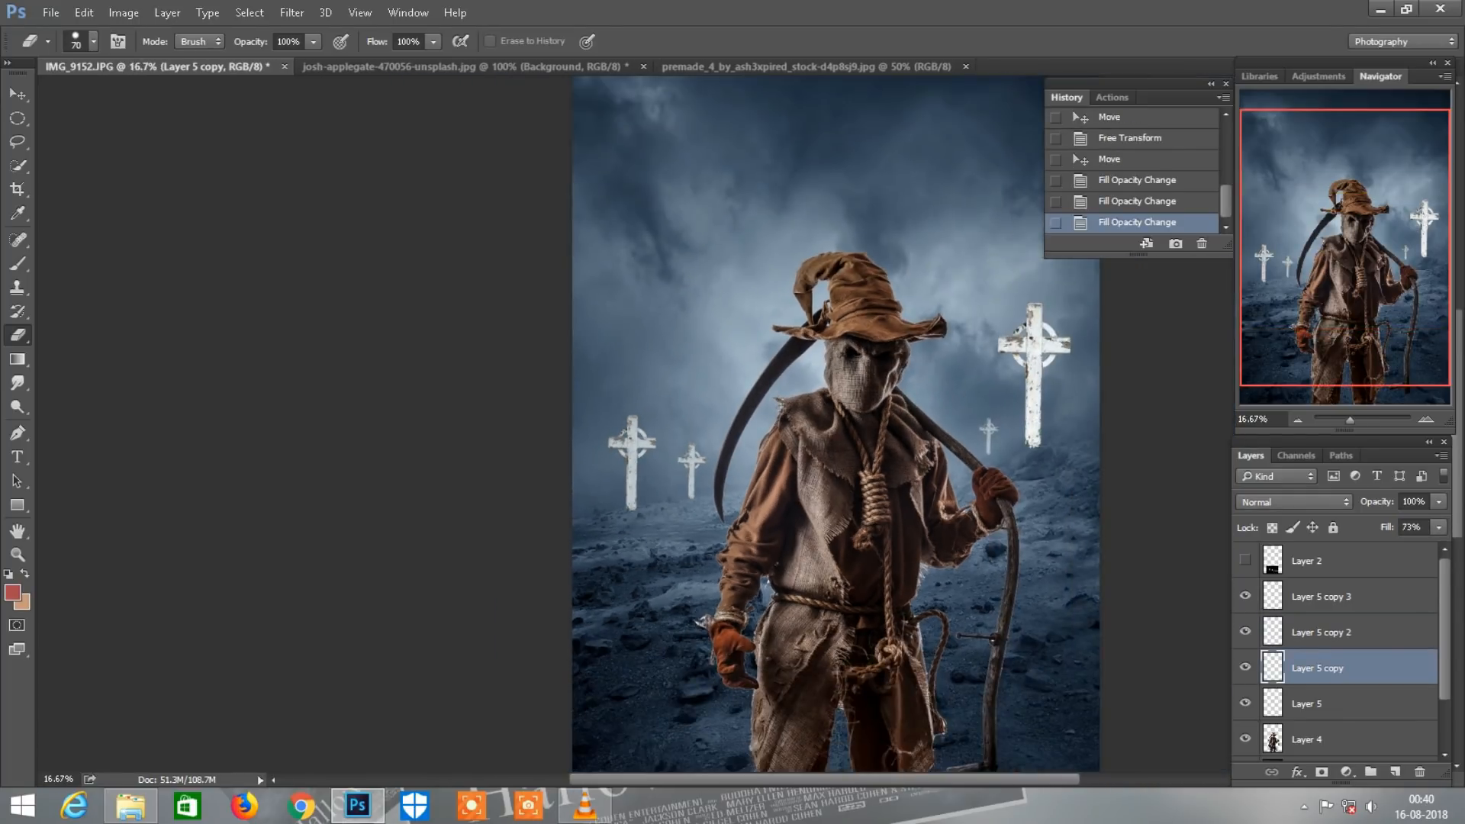
# - Apply a Camera Raw filter to the scarecrow on Layer 4 with increased clarity, darker blacks and lifted shadows
pyautogui.hotkey('ctrl', '-')
pyautogui.hotkey('ctrl', '+')
pyautogui.hotkey('alt', '[')
pyautogui.hotkey('alt', '[')
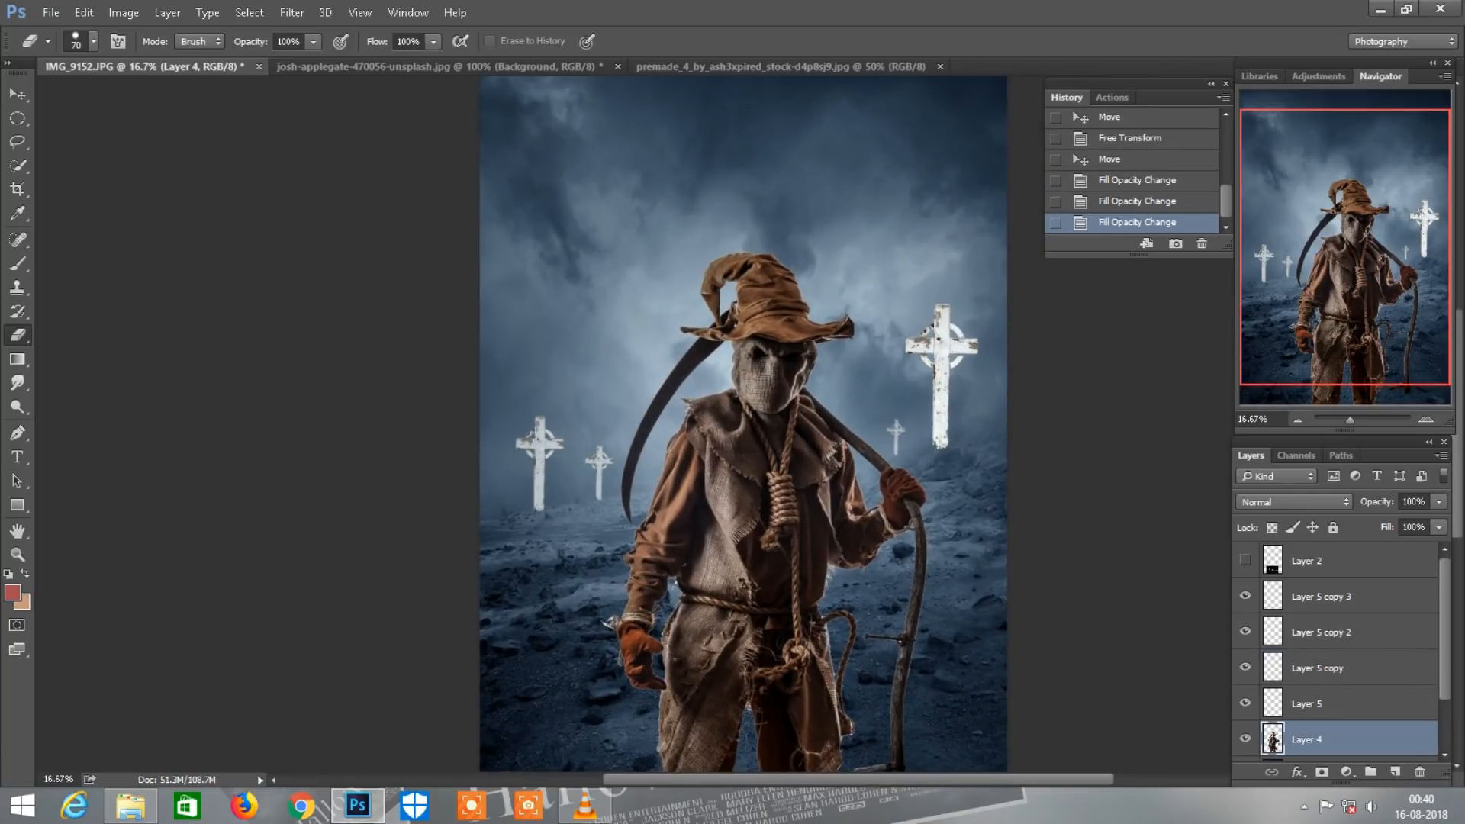
pyautogui.hotkey('alt', 't')
pyautogui.press('Down')
pyautogui.press('Return')
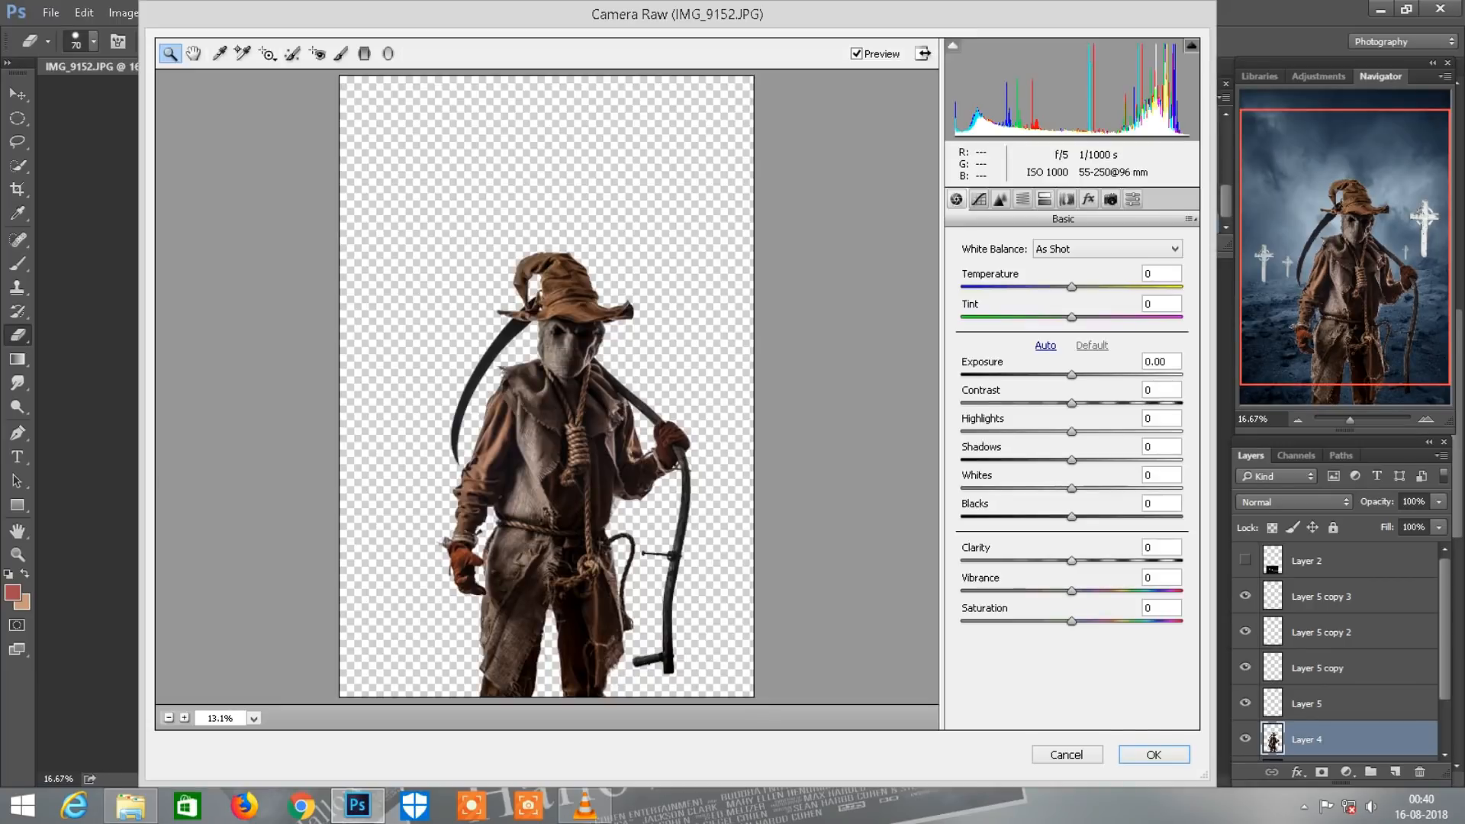
pyautogui.moveTo(1071, 561); pyautogui.dragTo(1124, 560)
pyautogui.moveTo(1071, 517); pyautogui.dragTo(1052, 517)
pyautogui.moveTo(1071, 460); pyautogui.dragTo(1117, 460)
pyautogui.click(1153, 754)
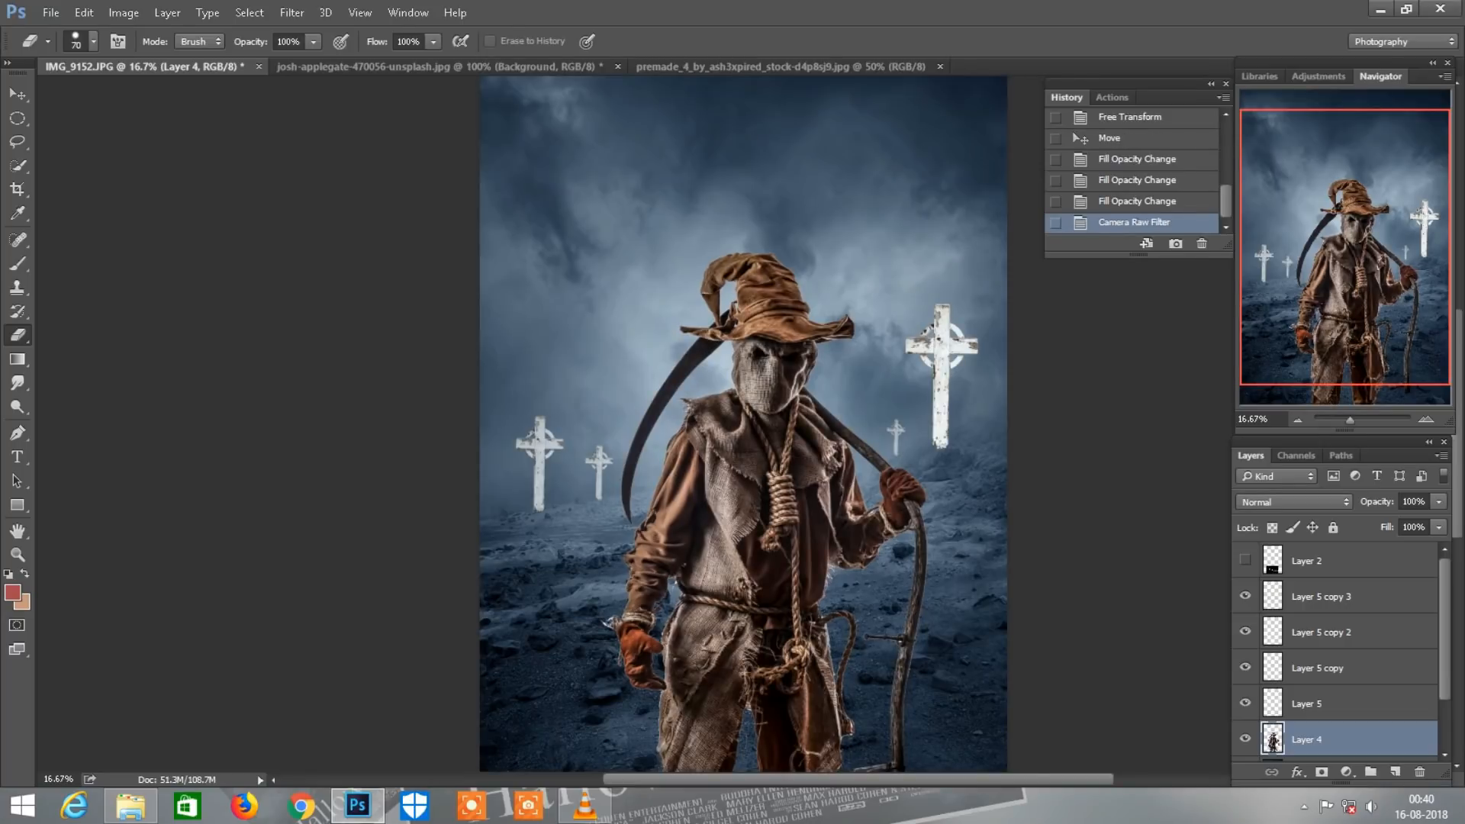
# - Select the landscape on Layer 3 and set the Brush tool's foreground colour to light blue
pyautogui.hotkey('ctrl', '+')
pyautogui.moveTo(655, 655); pyautogui.dragTo(613, 347)
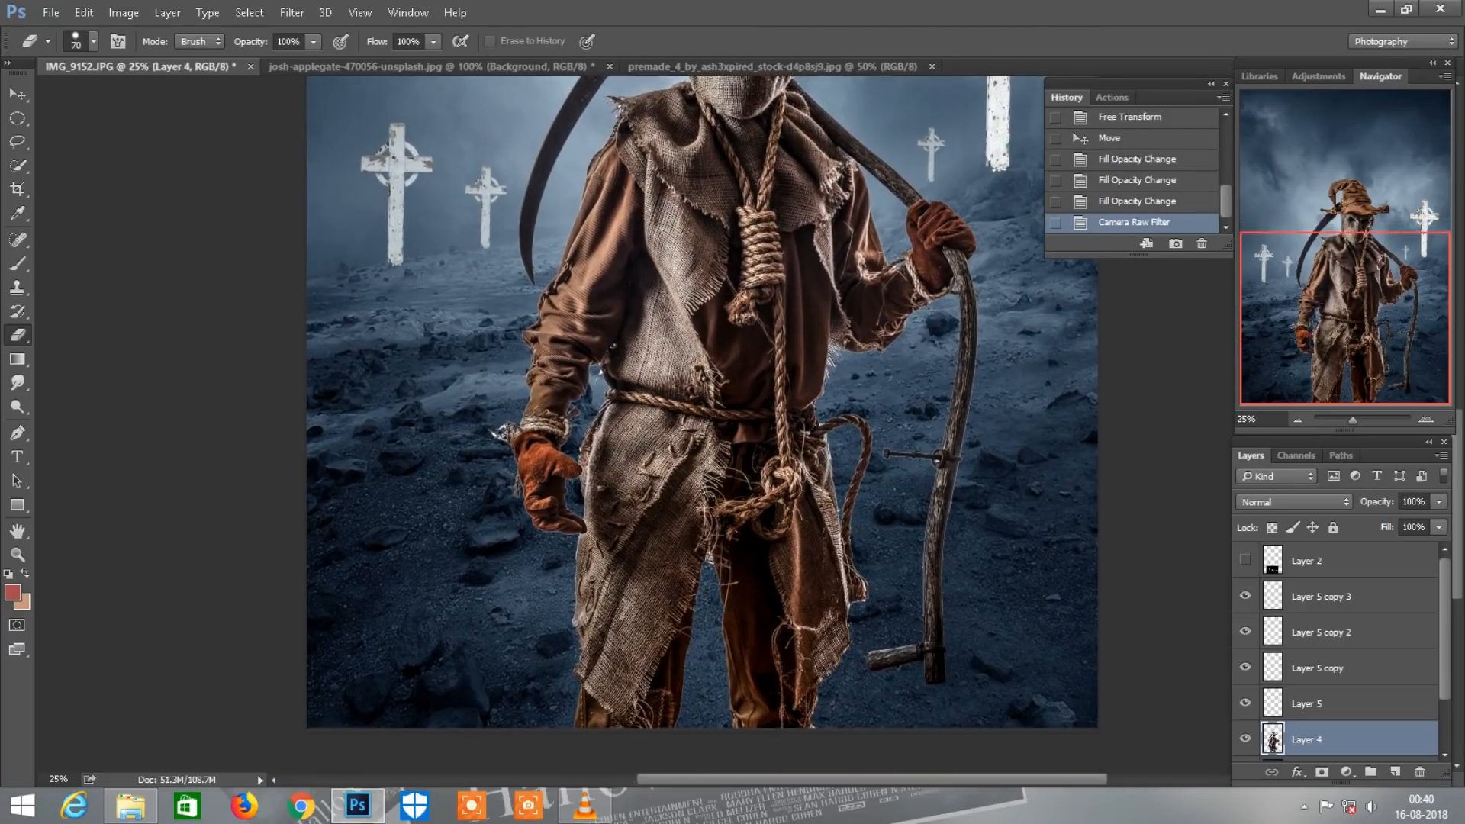
pyautogui.scroll(-3, 1335, 686)
pyautogui.click(1335, 708)
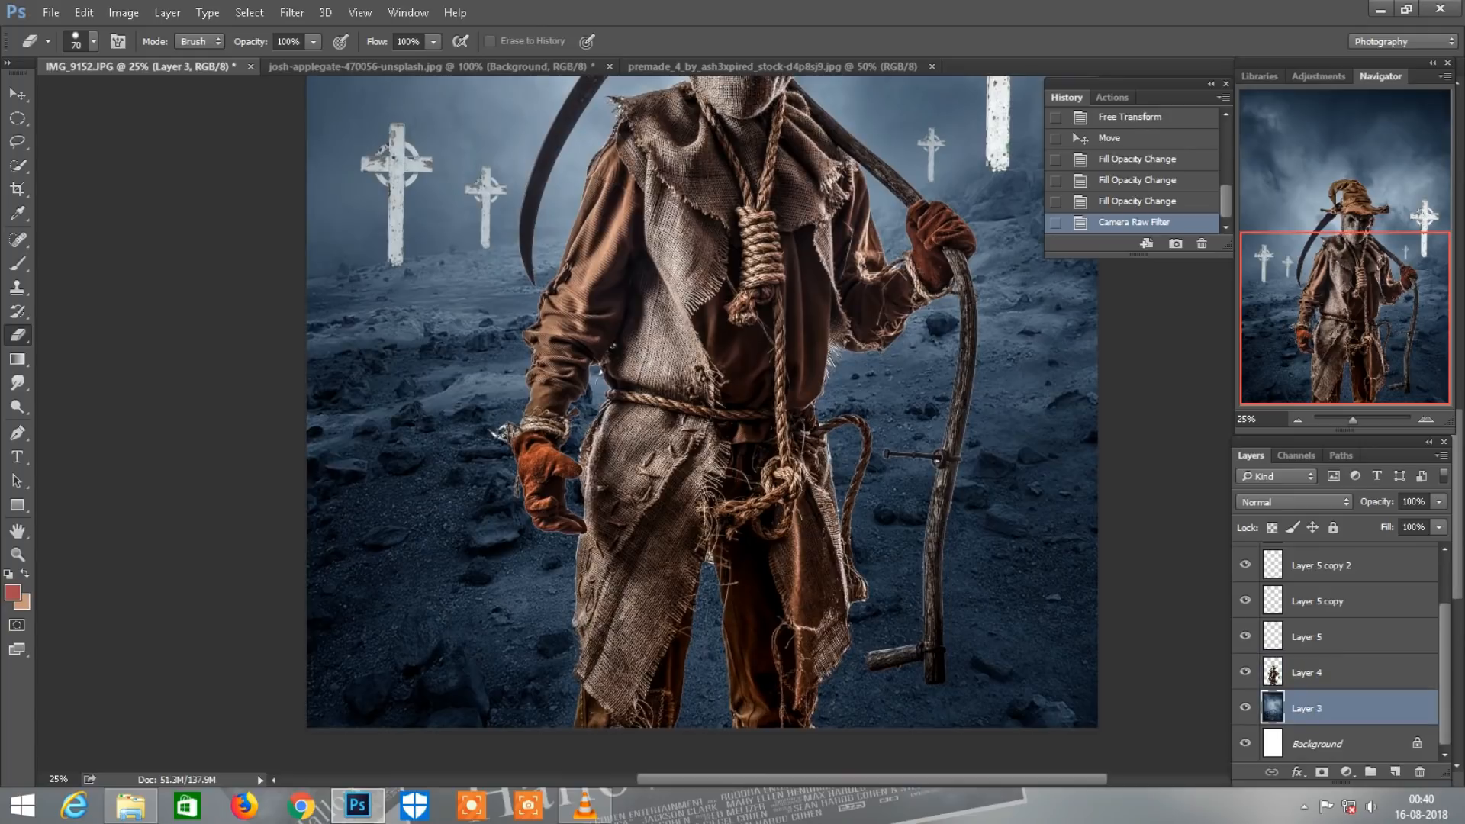
pyautogui.click(18, 264)
pyautogui.click(13, 593)
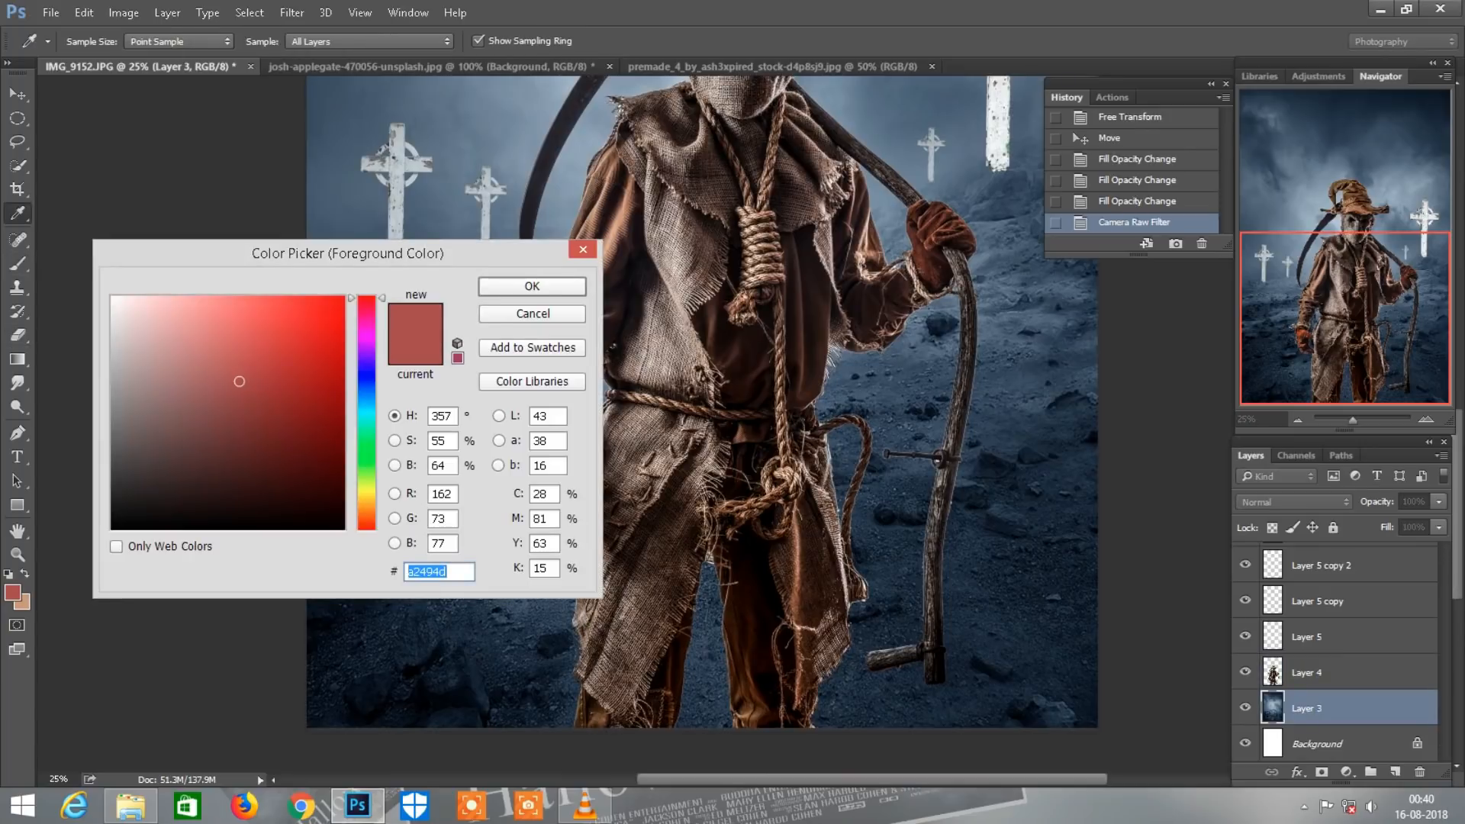
pyautogui.write('8c9fb0')
pyautogui.press('Return')
# - Paint a soft glow behind the scarecrow's head with three dabs of a 2600 px brush at 40% opacity
pyautogui.hotkey('ctrl', '-')
pyautogui.press('4')
pyautogui.press(']')
pyautogui.press(']')
pyautogui.press(']')
pyautogui.press(']')
pyautogui.press(']')
pyautogui.press(']')
pyautogui.press(']')
pyautogui.press(']')
pyautogui.press(']')
pyautogui.press(']')
pyautogui.press(']')
pyautogui.press(']')
pyautogui.press(']')
pyautogui.press(']')
pyautogui.press(']')
pyautogui.press(']')
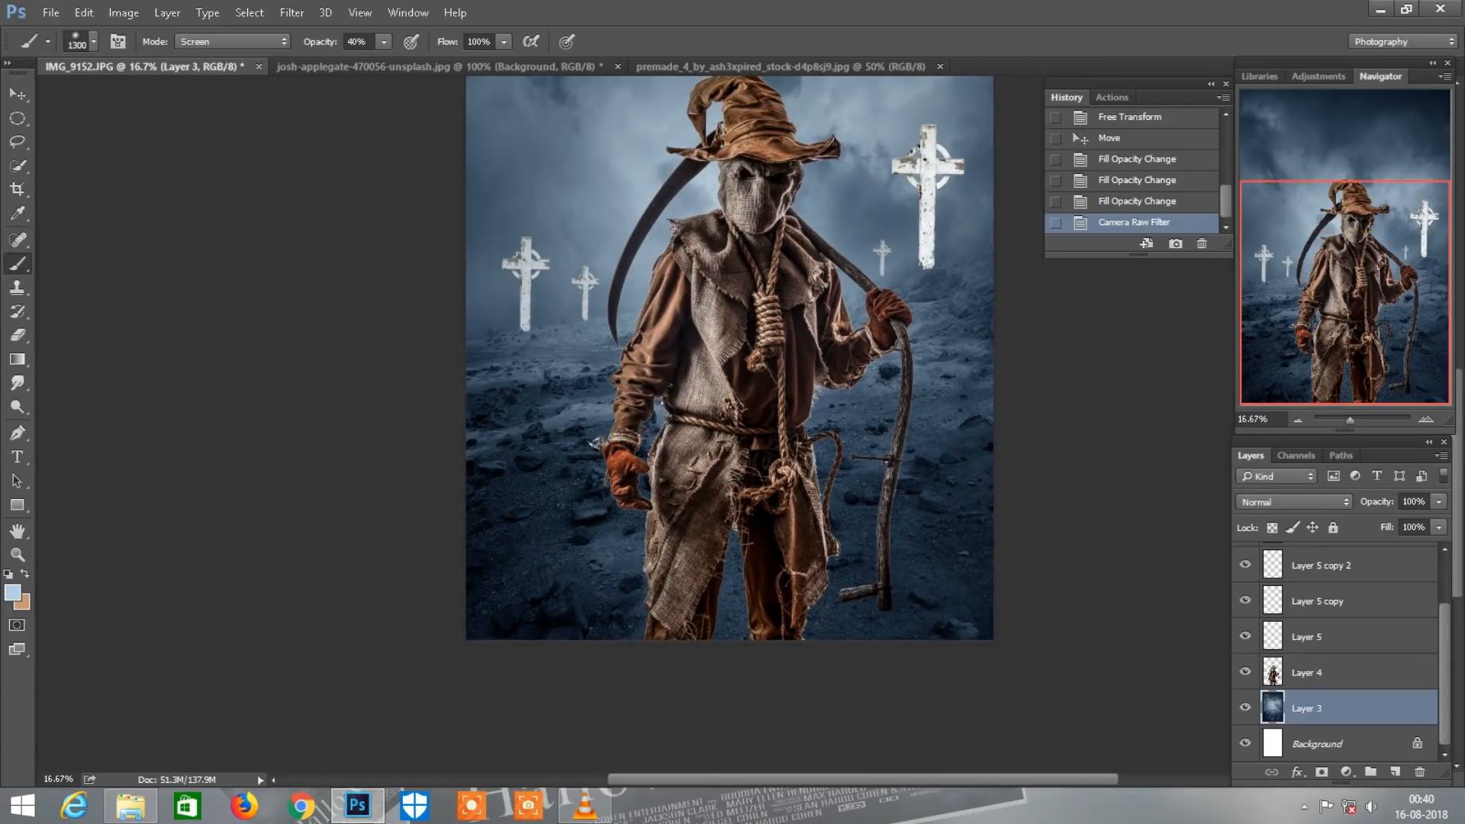
pyautogui.scroll(4, 729, 425)
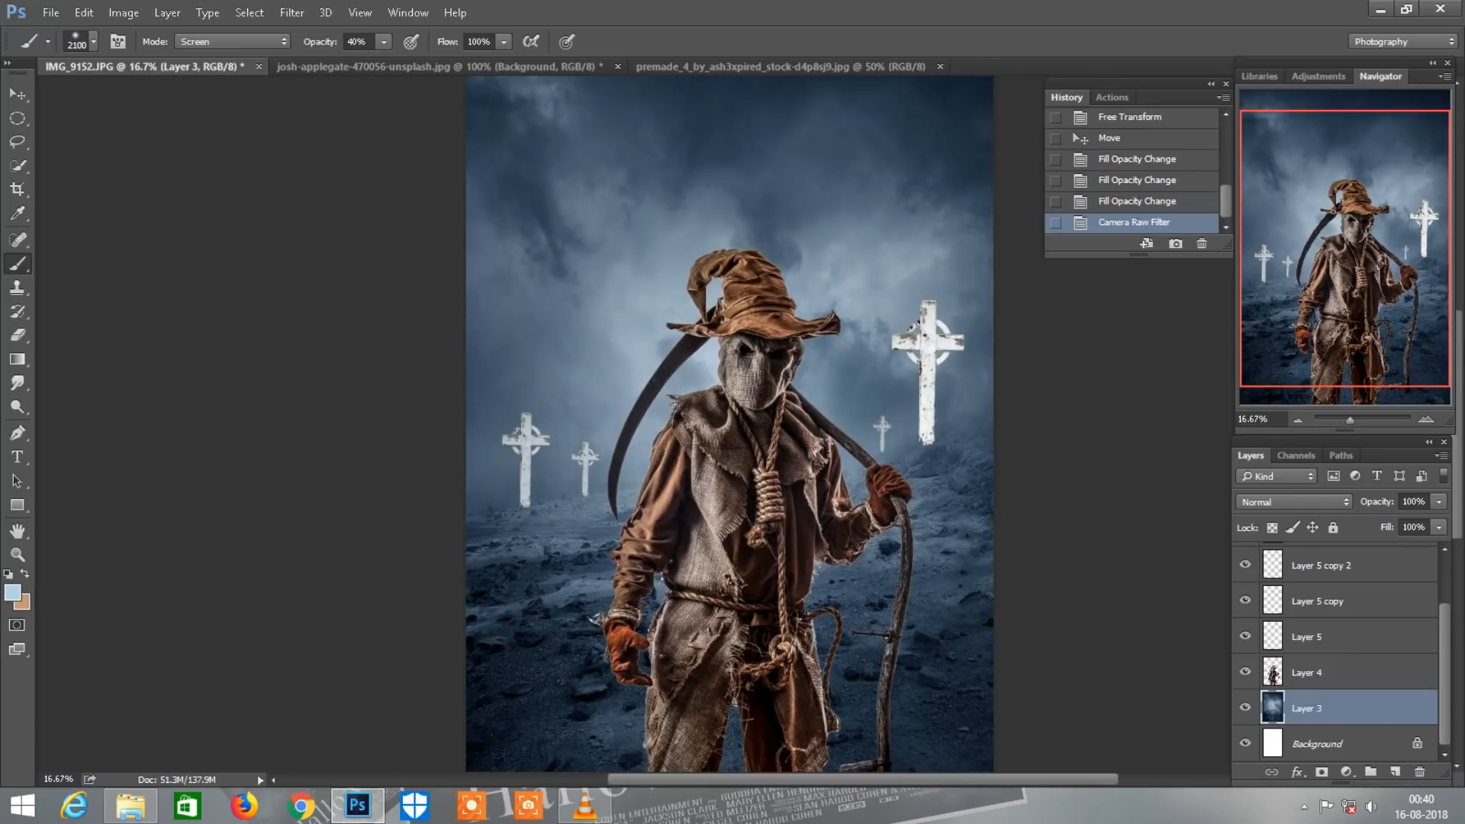
pyautogui.click(747, 343)
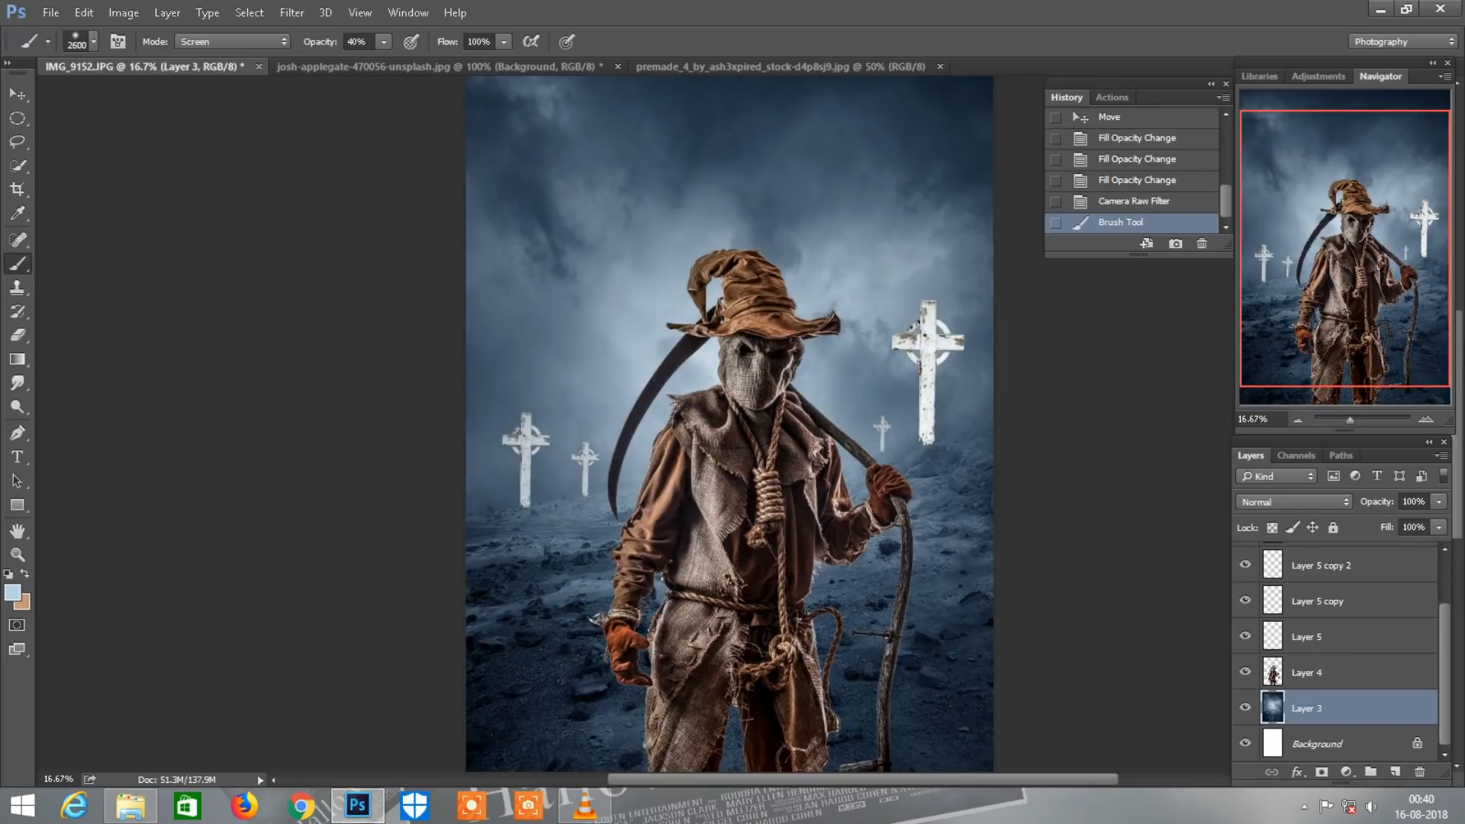
pyautogui.click(739, 298)
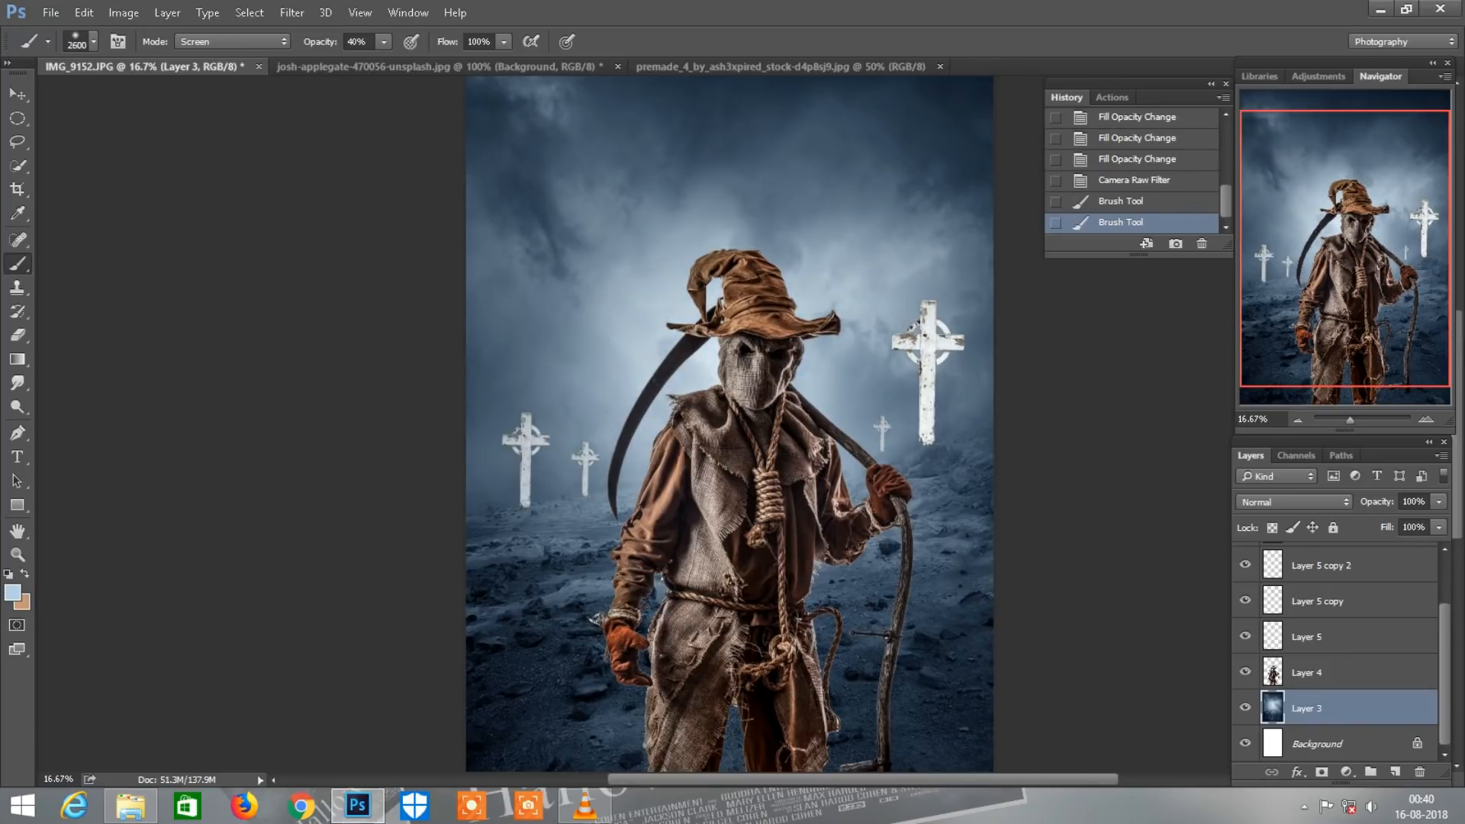
pyautogui.click(750, 306)
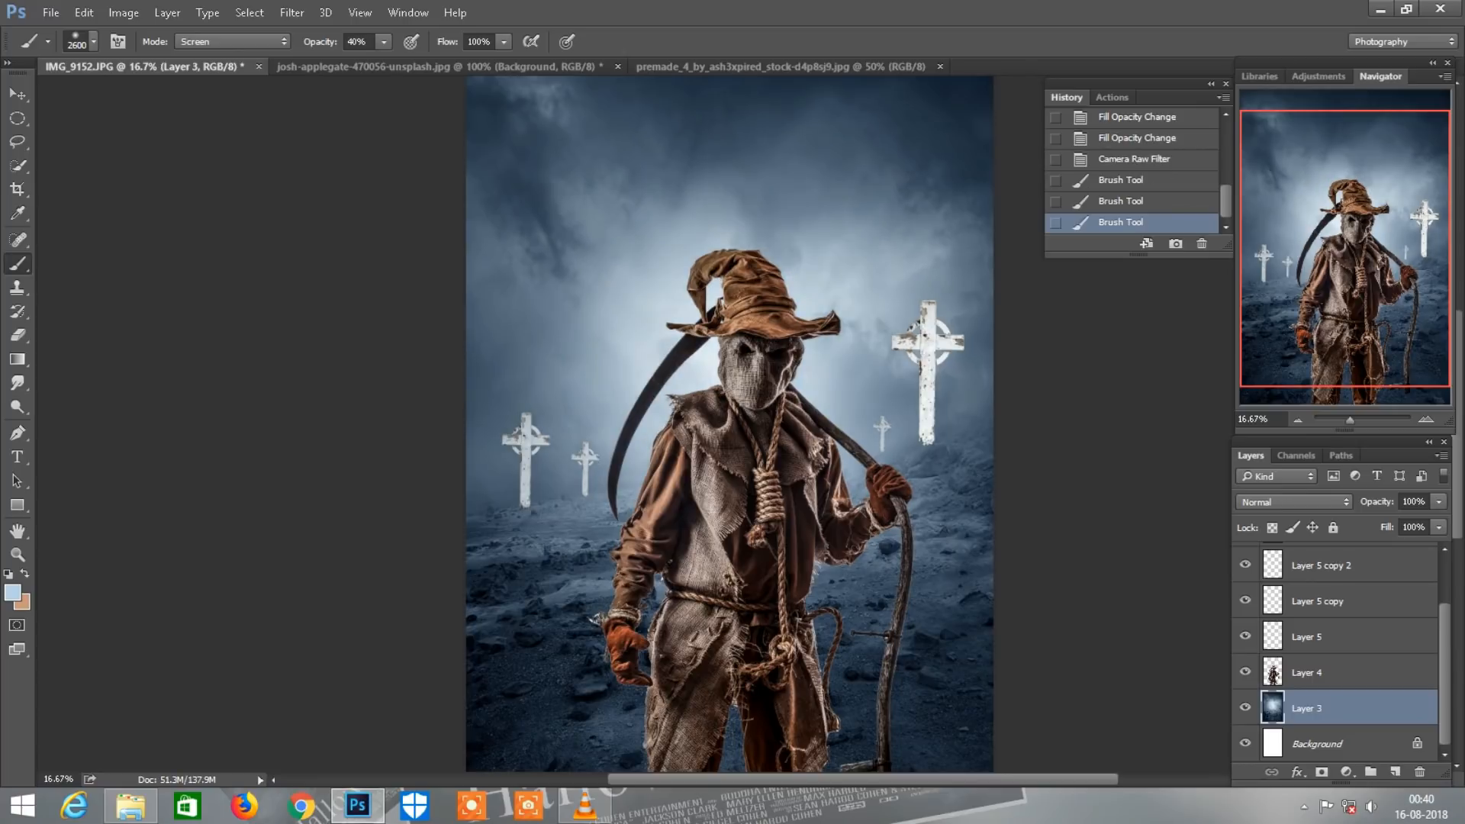
# - Merge all visible layers and duplicate the merged background
pyautogui.hotkey('ctrl', '+')
pyautogui.scroll(-5, 749, 307)
pyautogui.scroll(-4, 734, 424)
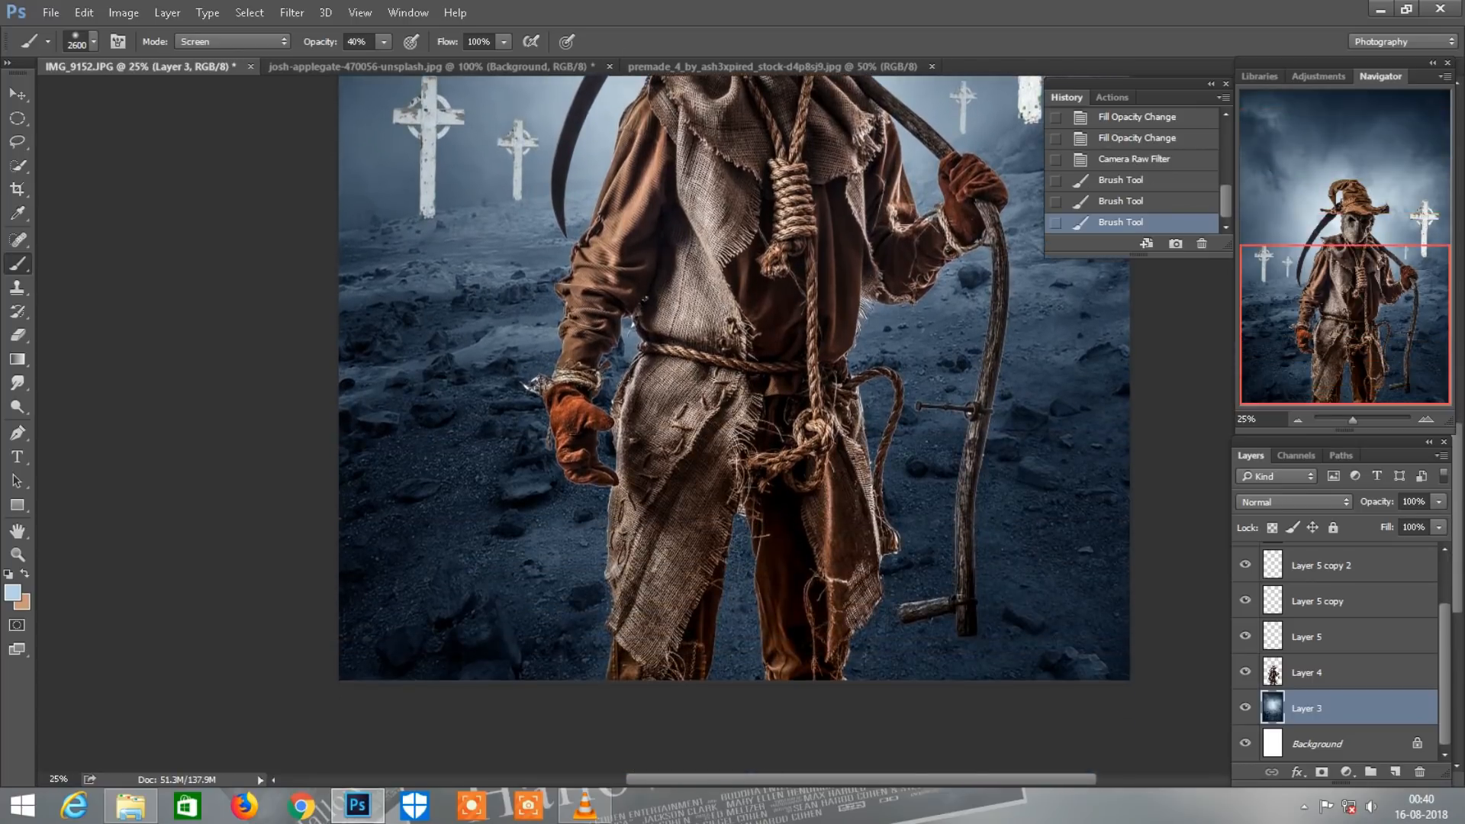
pyautogui.rightClick(1306, 708)
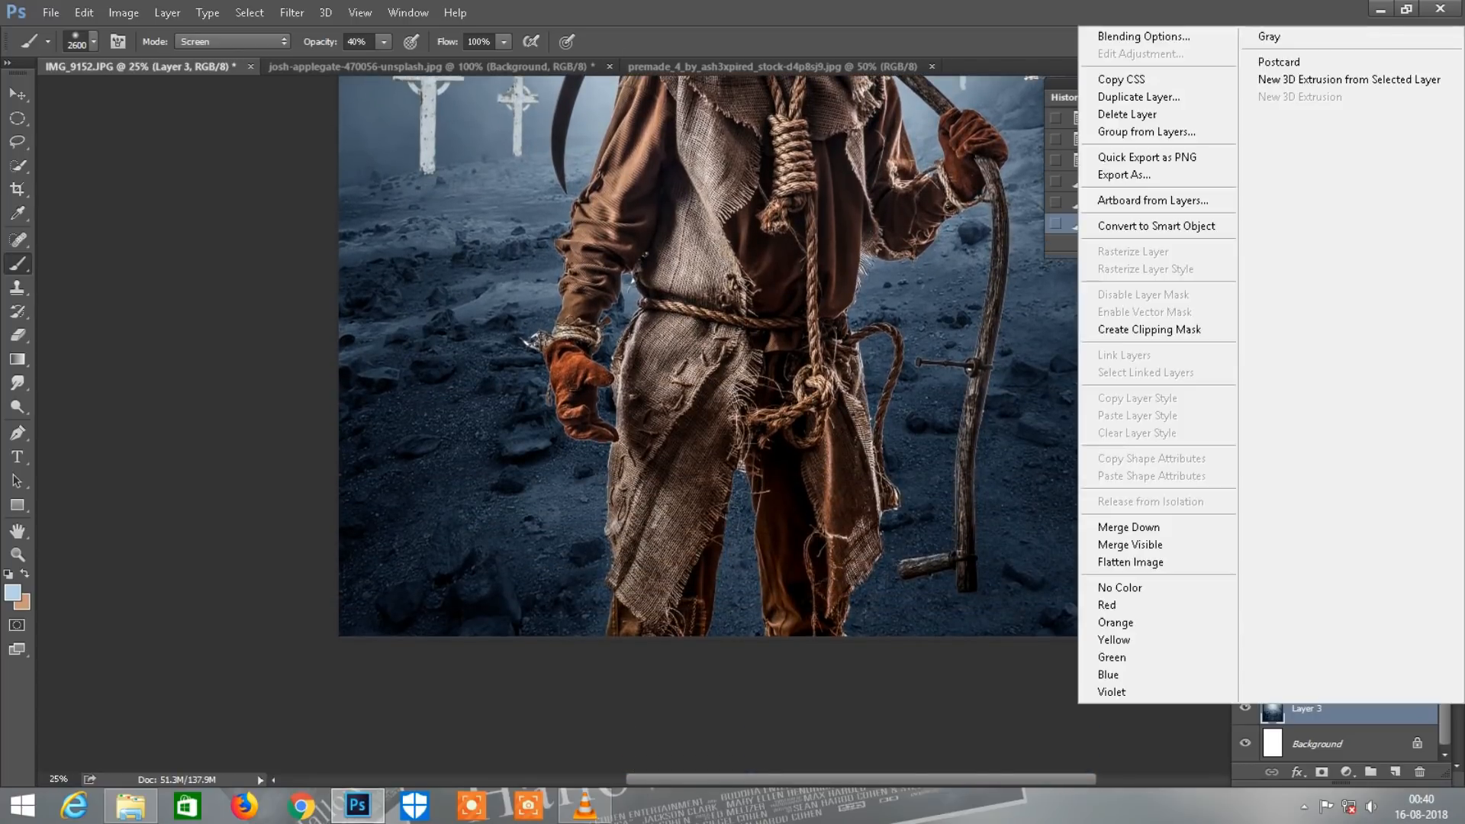
pyautogui.click(1129, 544)
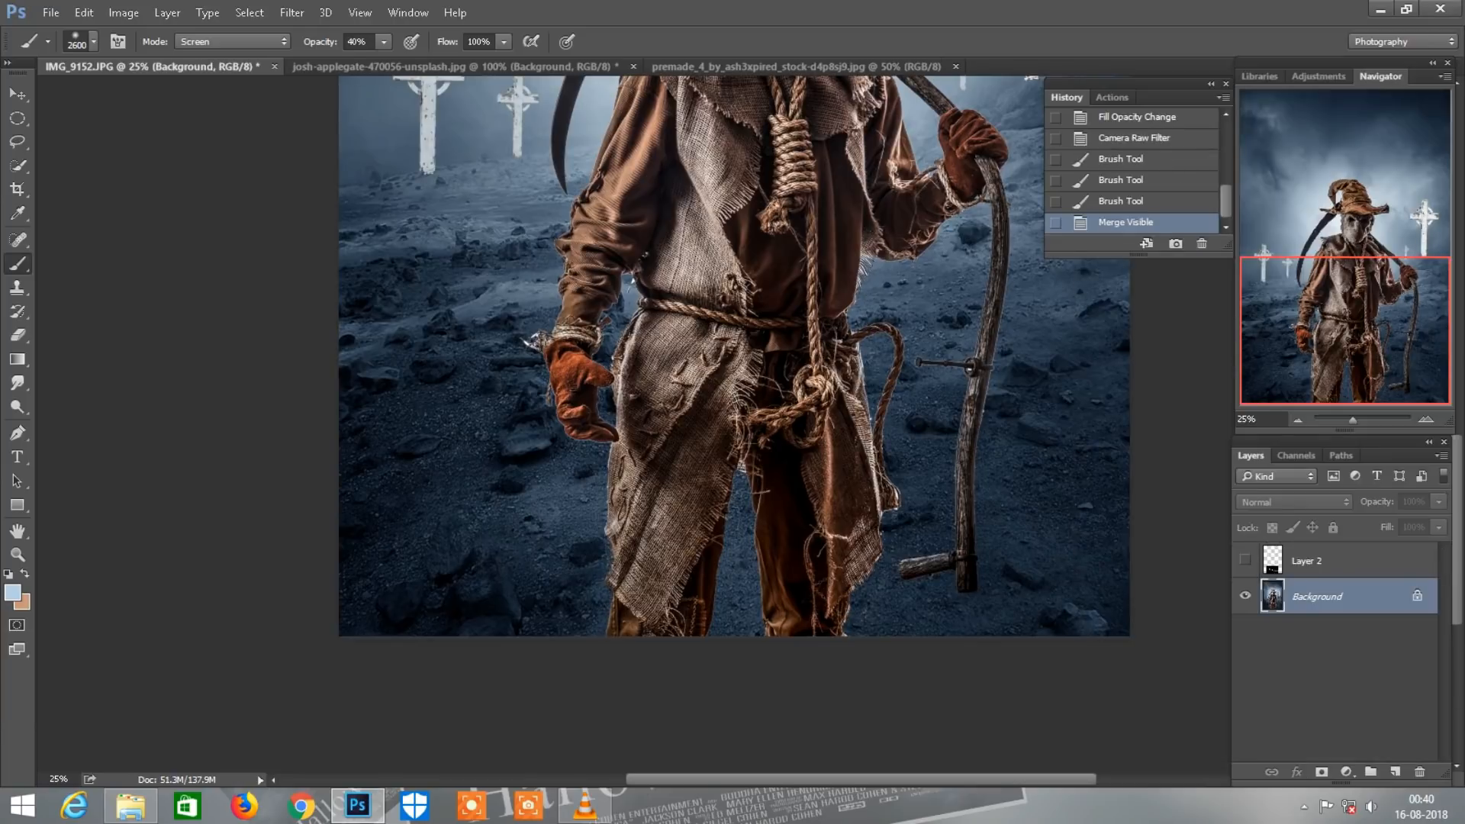
pyautogui.moveTo(1317, 595); pyautogui.dragTo(1395, 771)
# - Apply a Camera Raw filter to the background copy with Shadows +23, Blacks -14 and Clarity +21
pyautogui.click(292, 12)
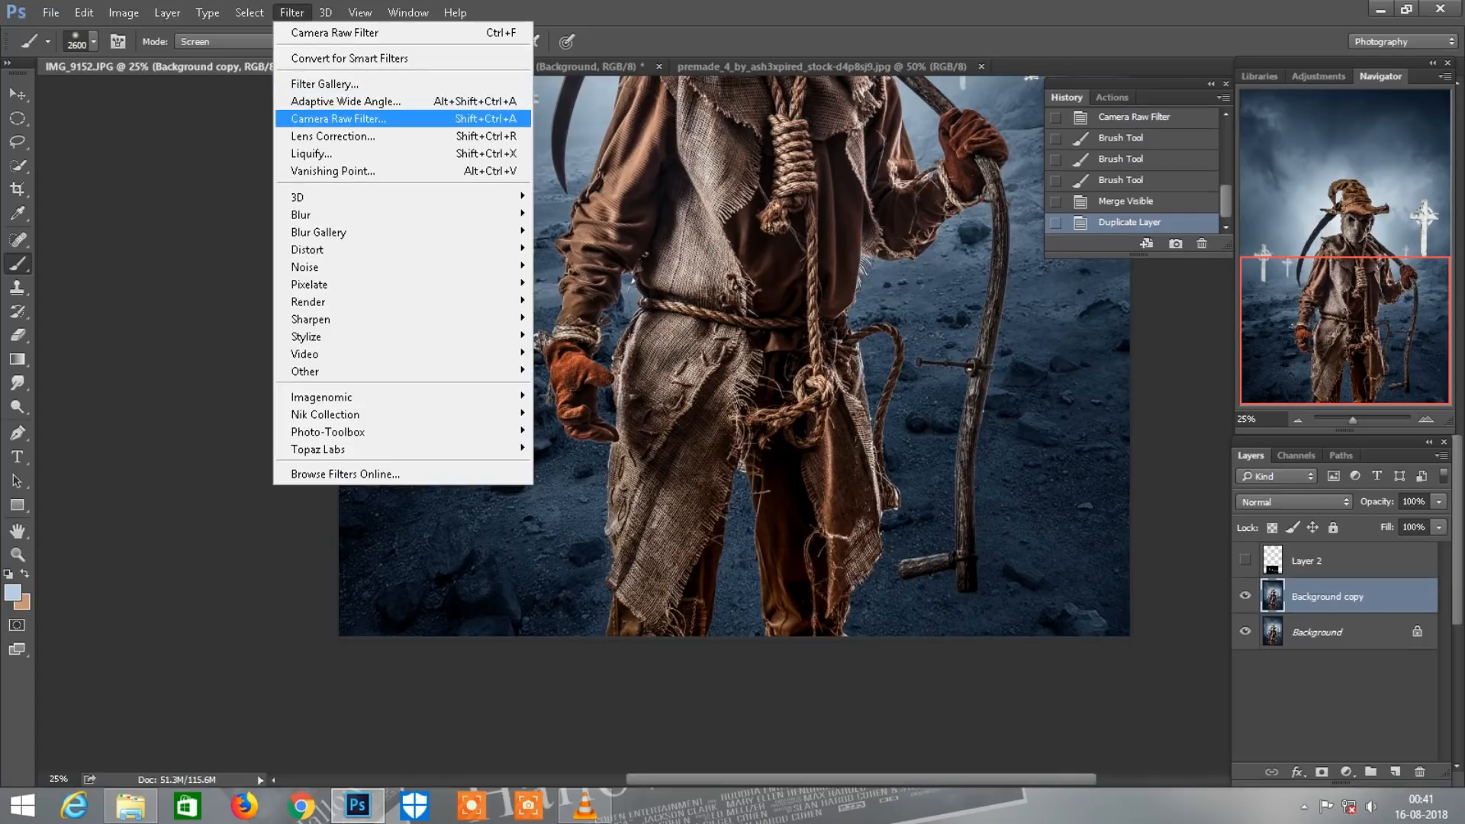
pyautogui.click(336, 130)
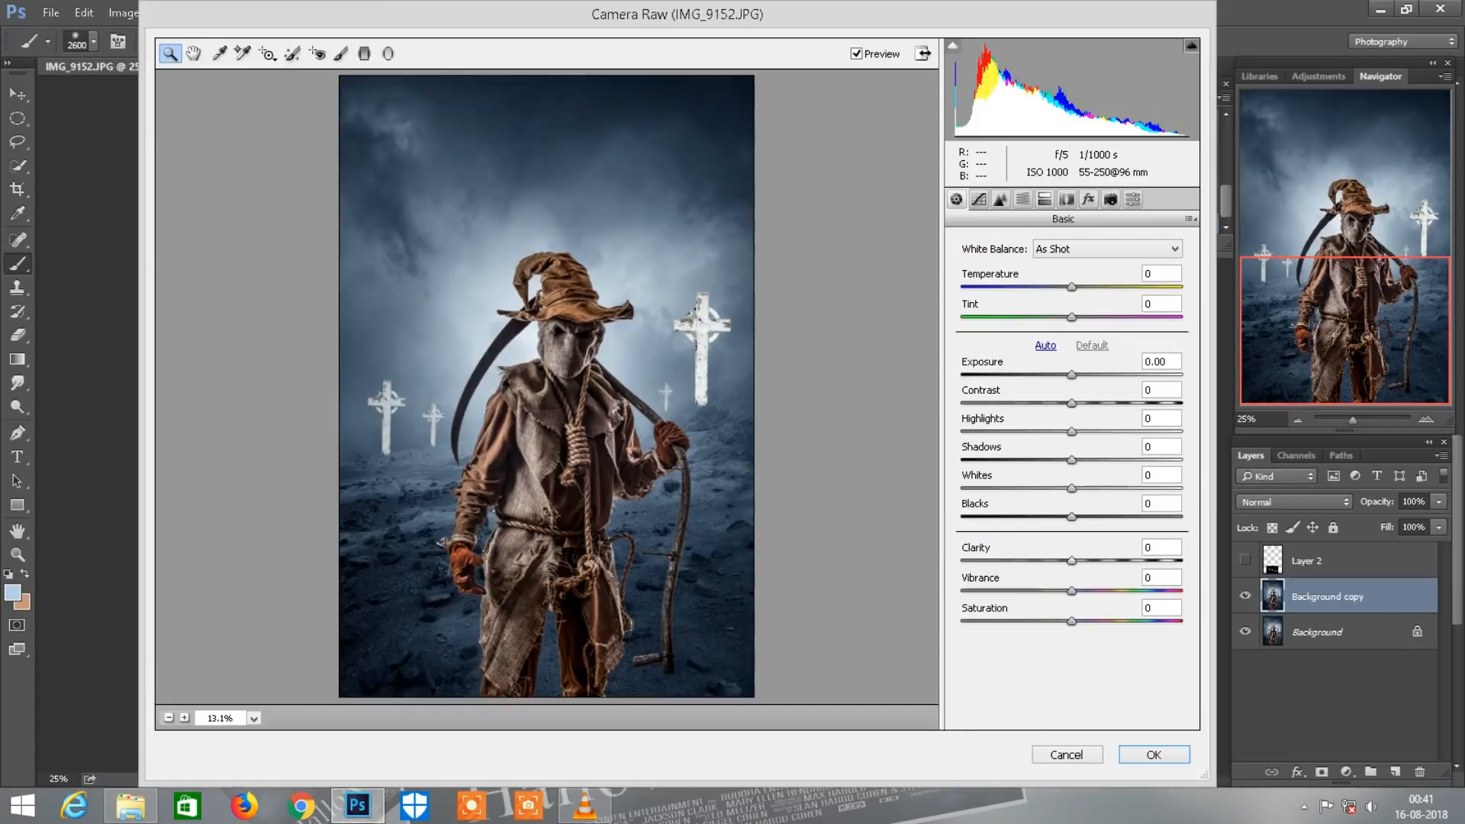
pyautogui.moveTo(1071, 561); pyautogui.dragTo(1056, 516)
pyautogui.moveTo(1071, 460); pyautogui.dragTo(1102, 459)
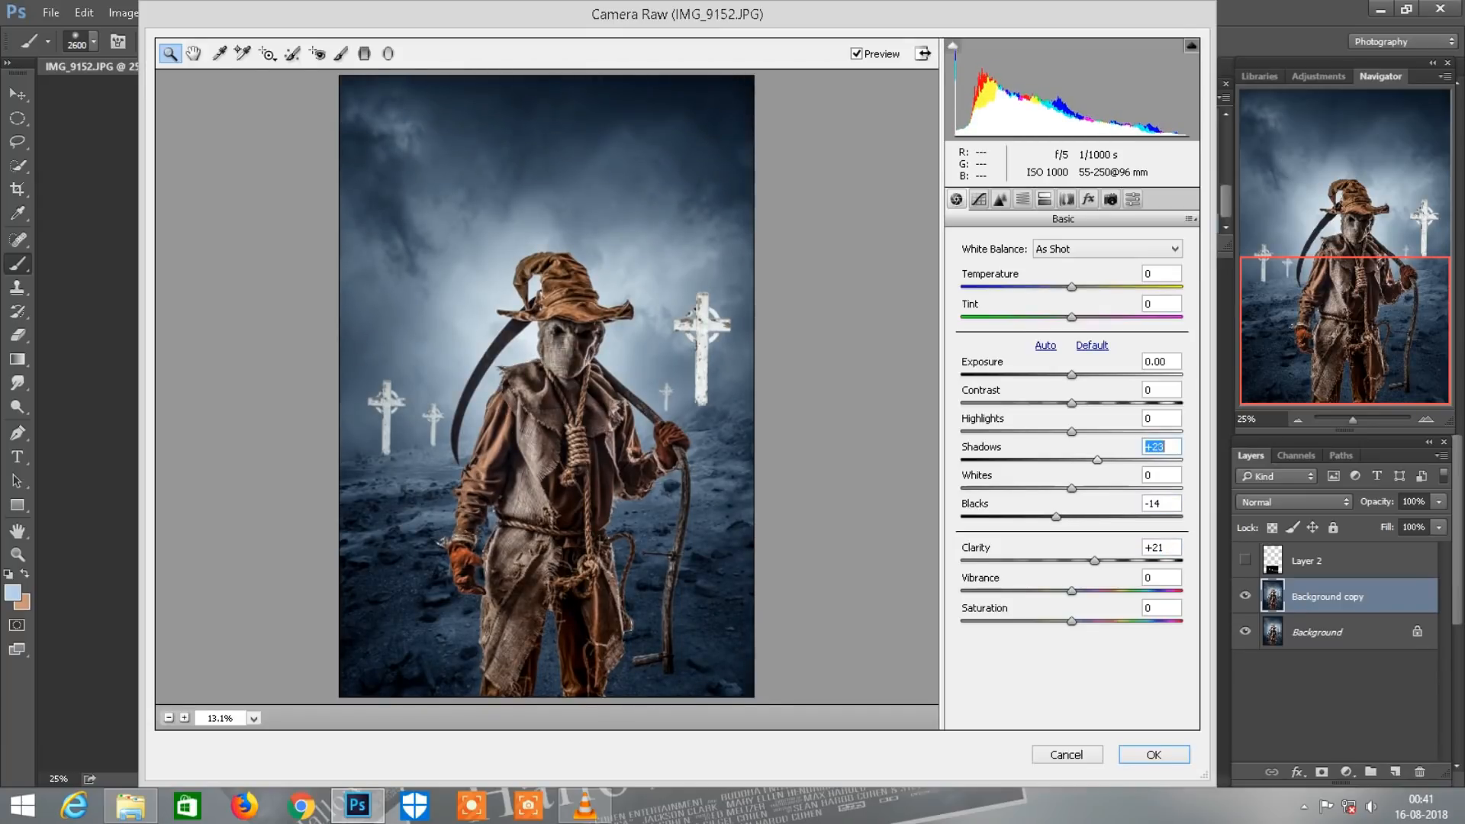
pyautogui.click(1153, 754)
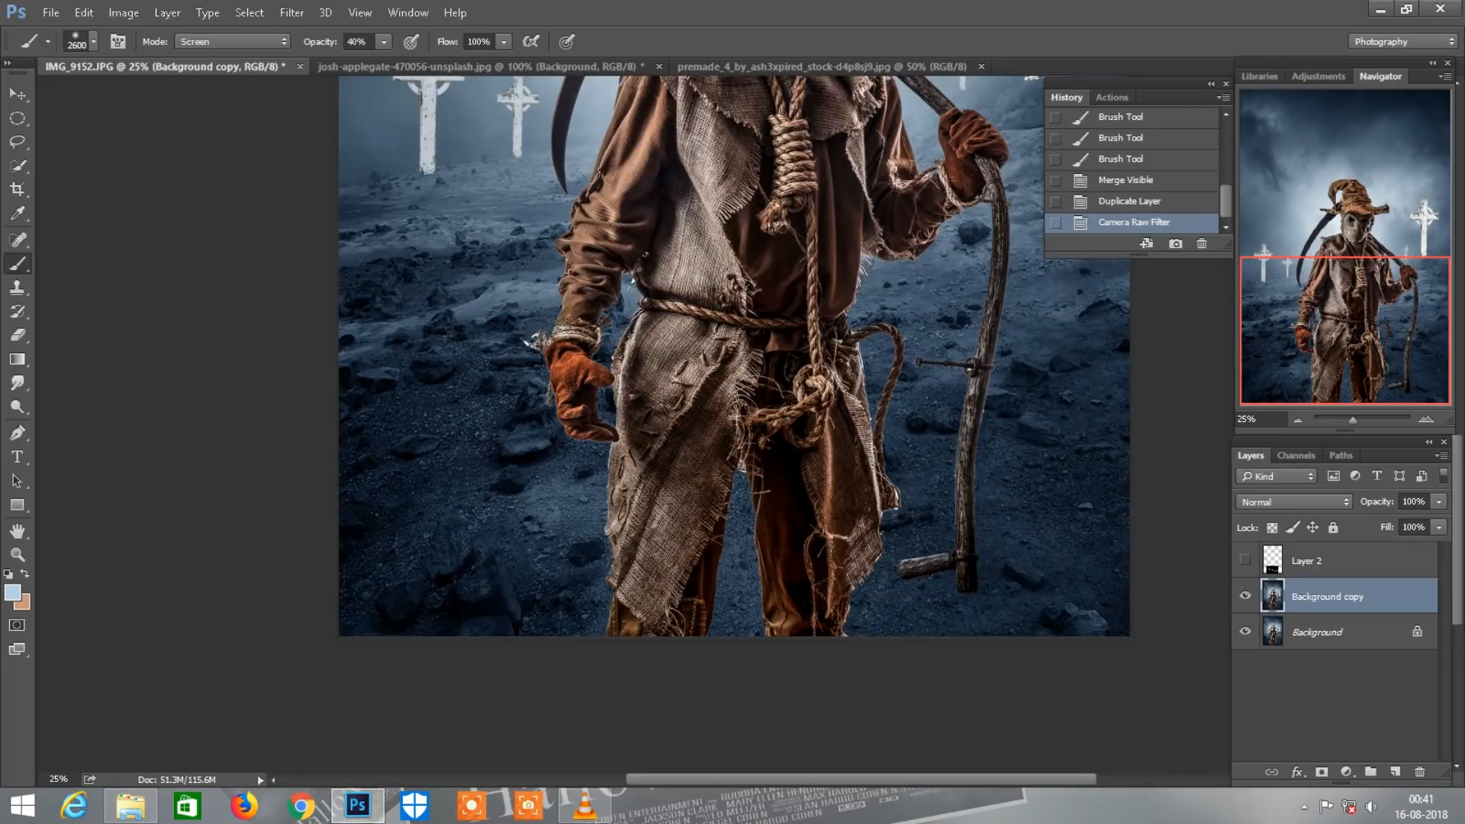
# - Add a Color Lookup adjustment above the background copy using DropBlues.3DL and set its fill to 60%
pyautogui.hotkey('ctrl', '0')
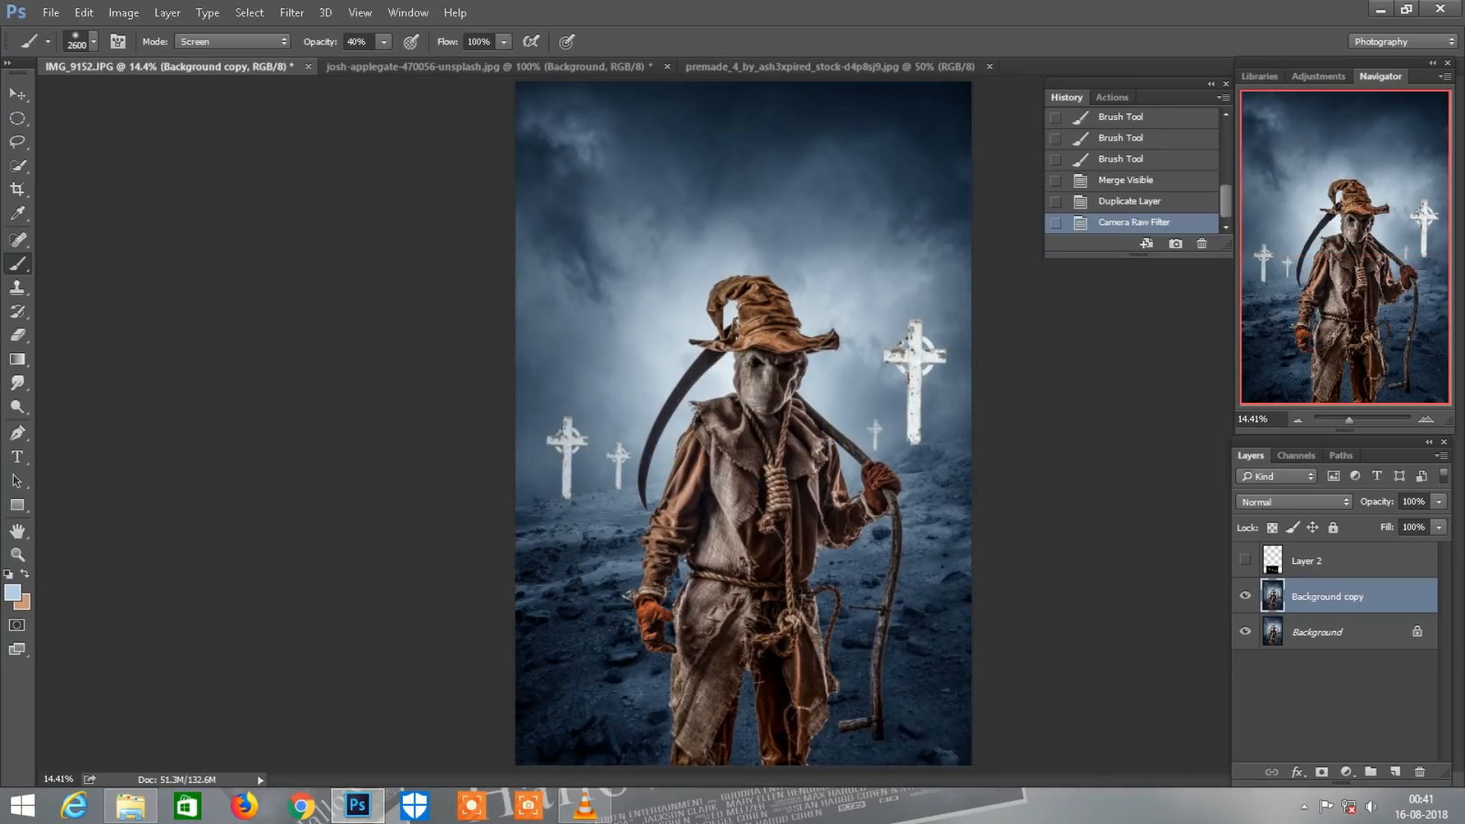
pyautogui.click(1346, 771)
pyautogui.click(1340, 647)
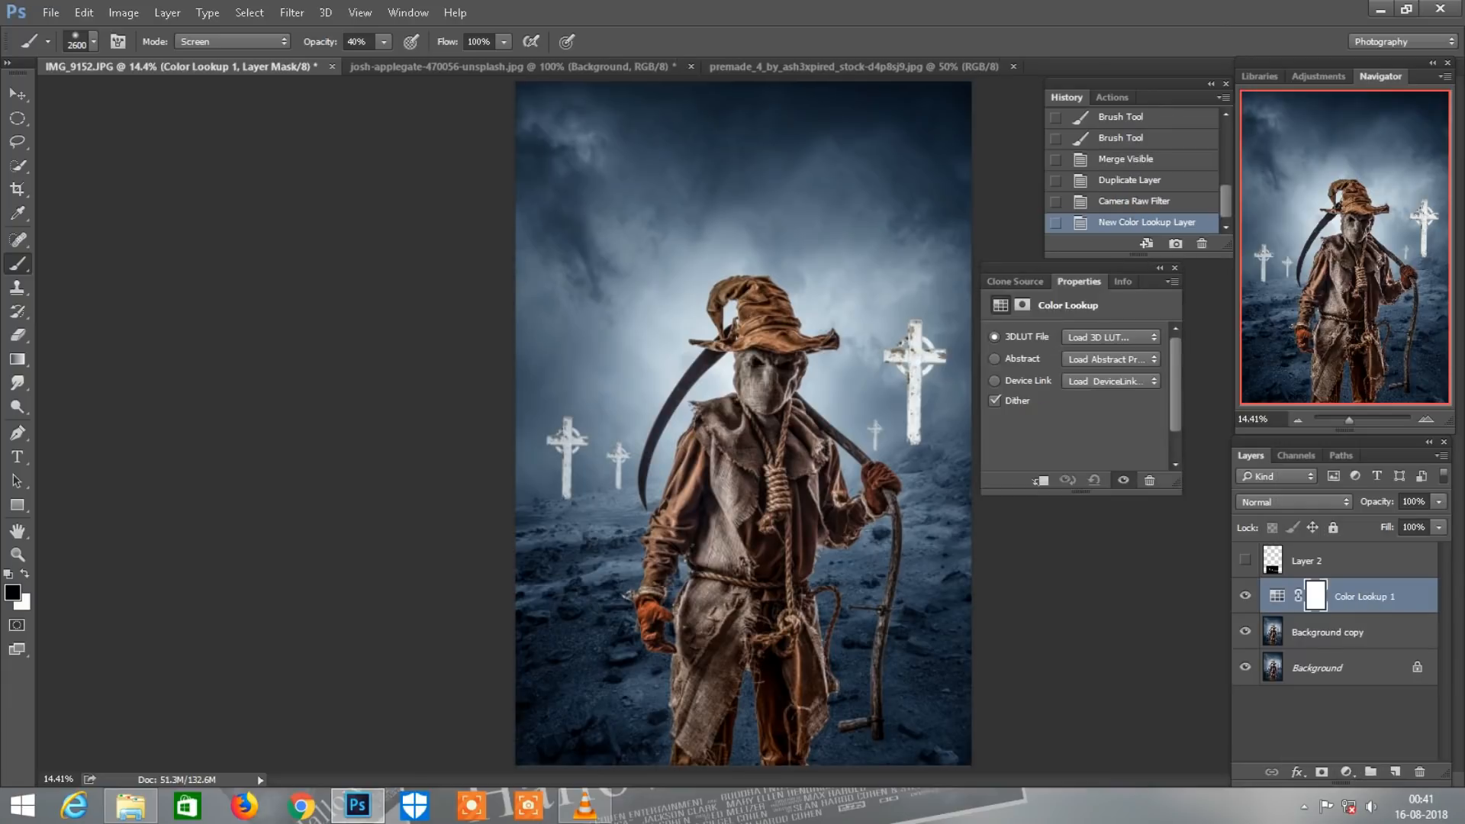
pyautogui.click(1110, 336)
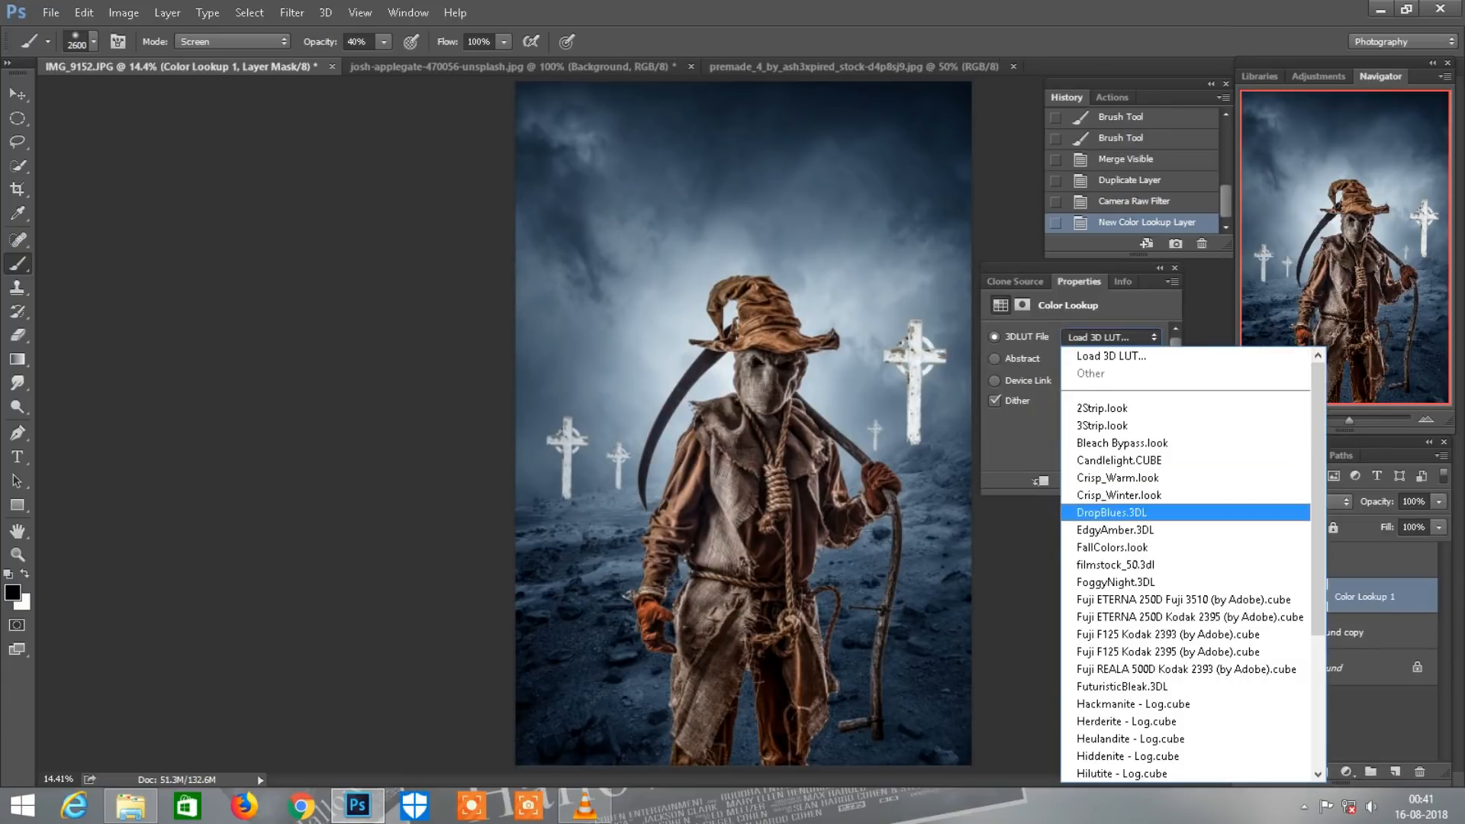
pyautogui.click(1112, 511)
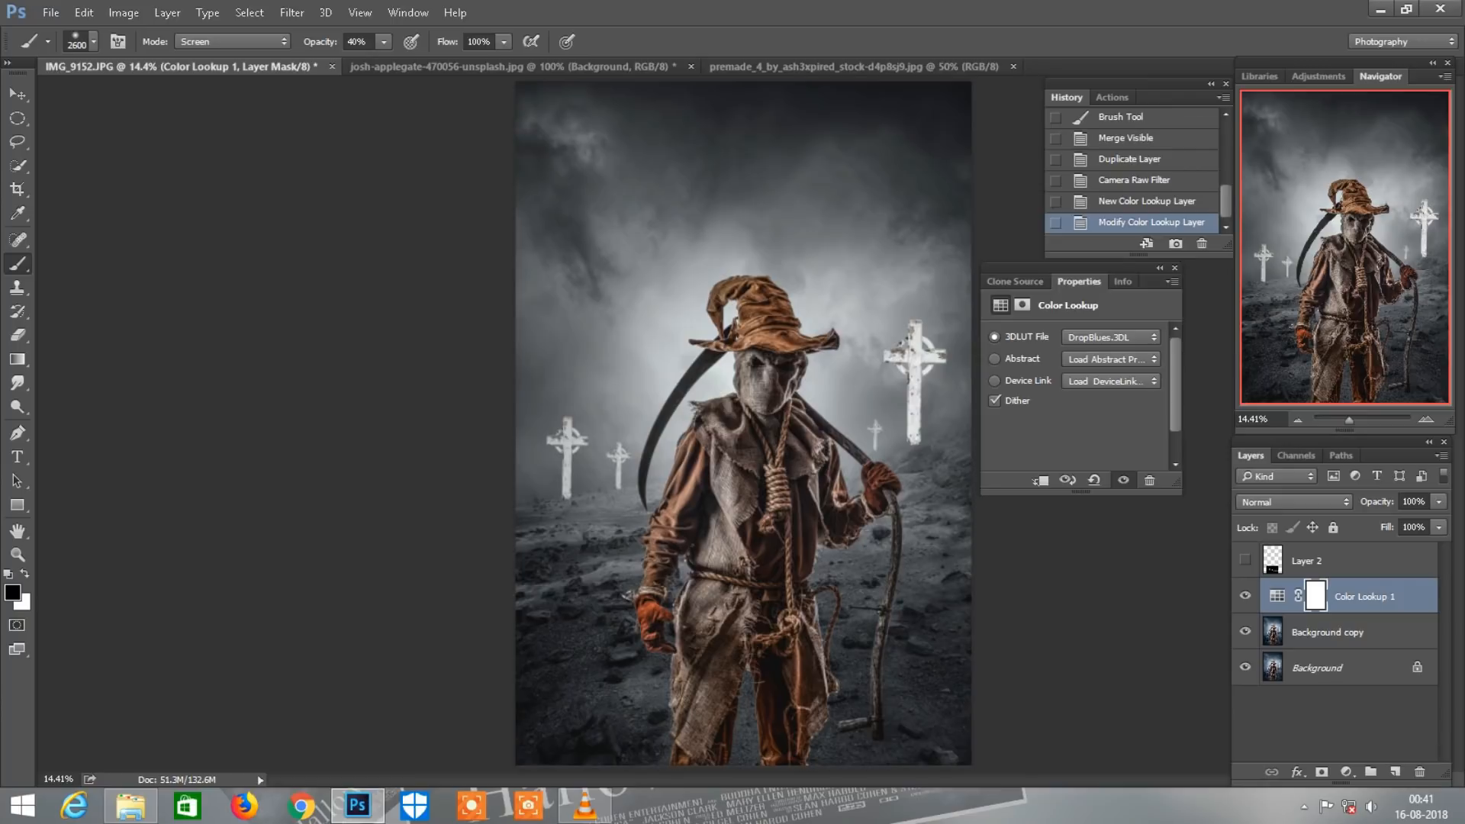
pyautogui.moveTo(1386, 527); pyautogui.dragTo(1373, 527)
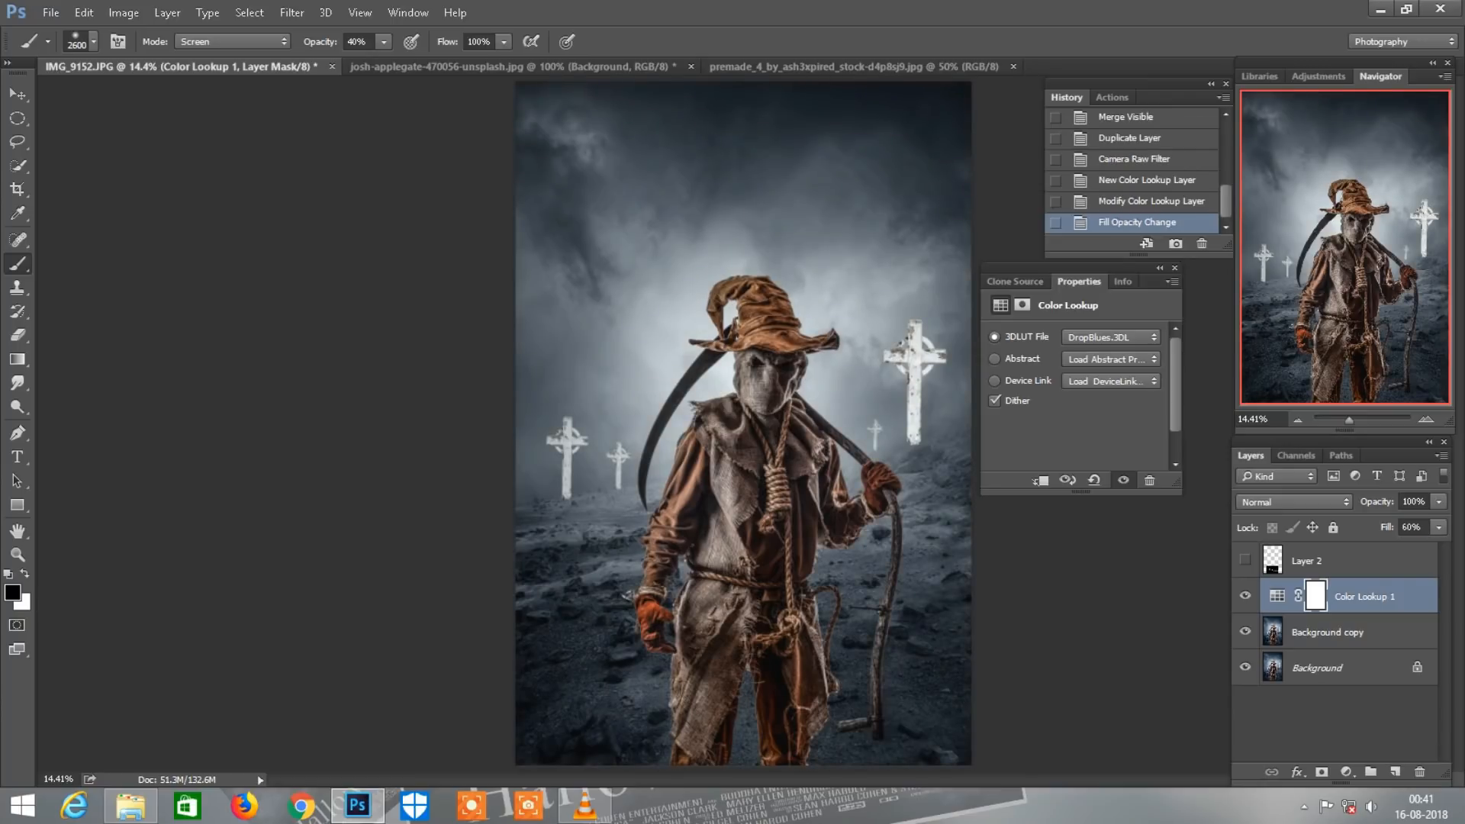
# - Bring the stormy landscape from the premade_4 document into IMG_9152.JPG and place it over the scarecrow
pyautogui.hotkey('ctrl', '+')
pyautogui.scroll(-3, 733, 423)
pyautogui.press('v')
pyautogui.hotkey('ctrl', 'shift', 'Tab')
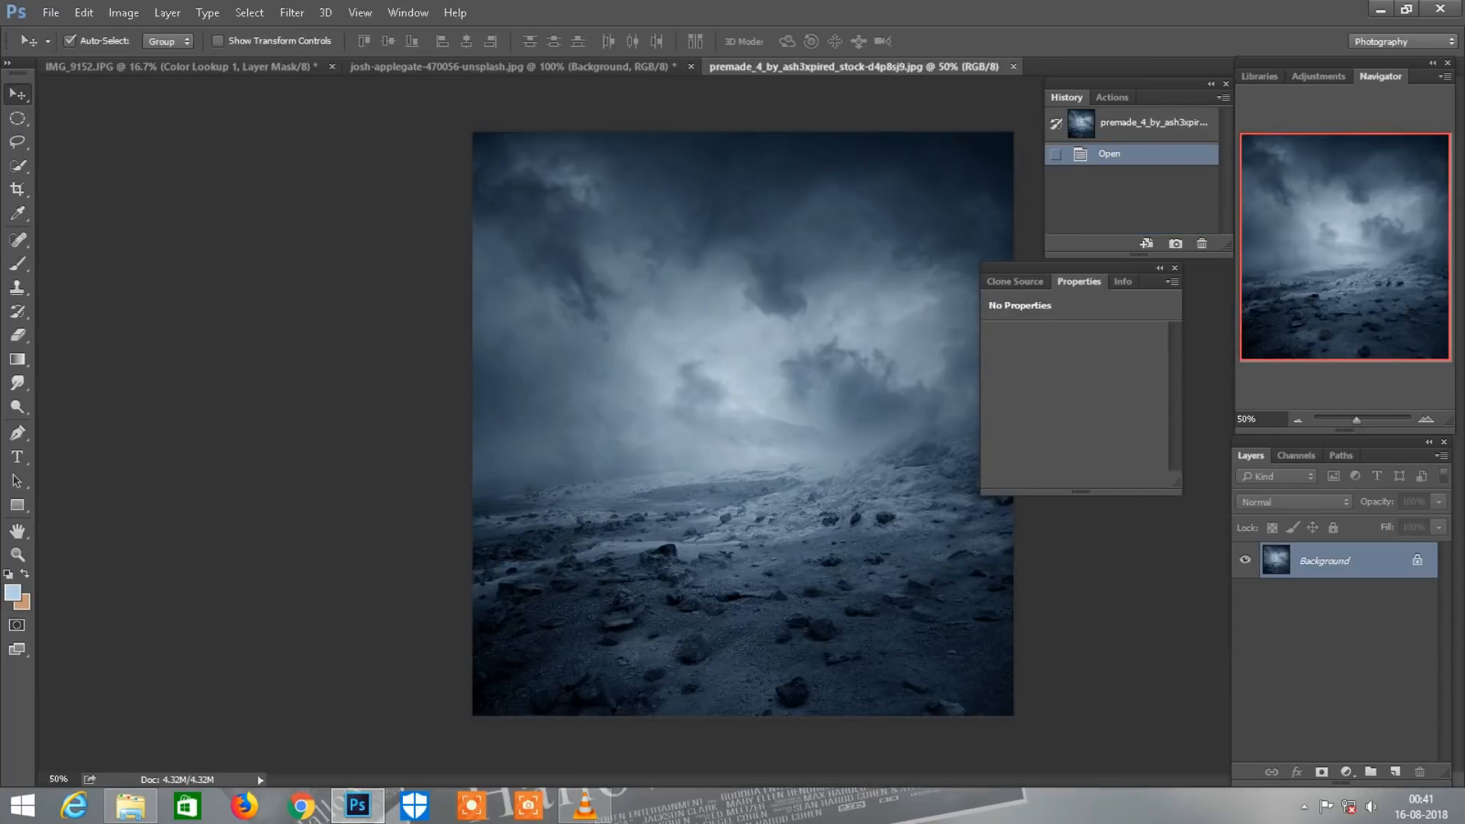
pyautogui.moveTo(618, 397); pyautogui.dragTo(649, 306)
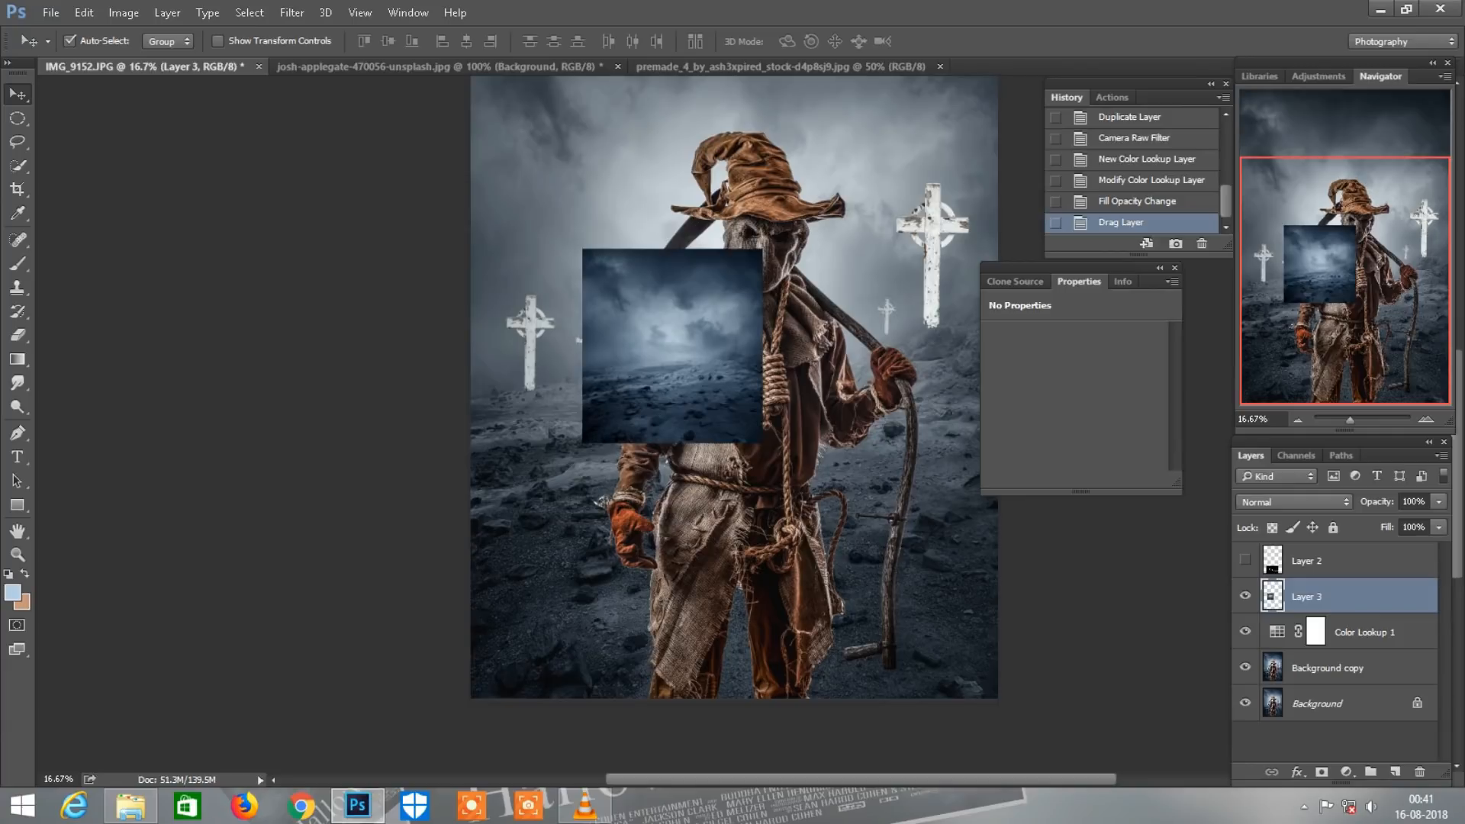
pyautogui.click(1345, 771)
pyautogui.click(1327, 653)
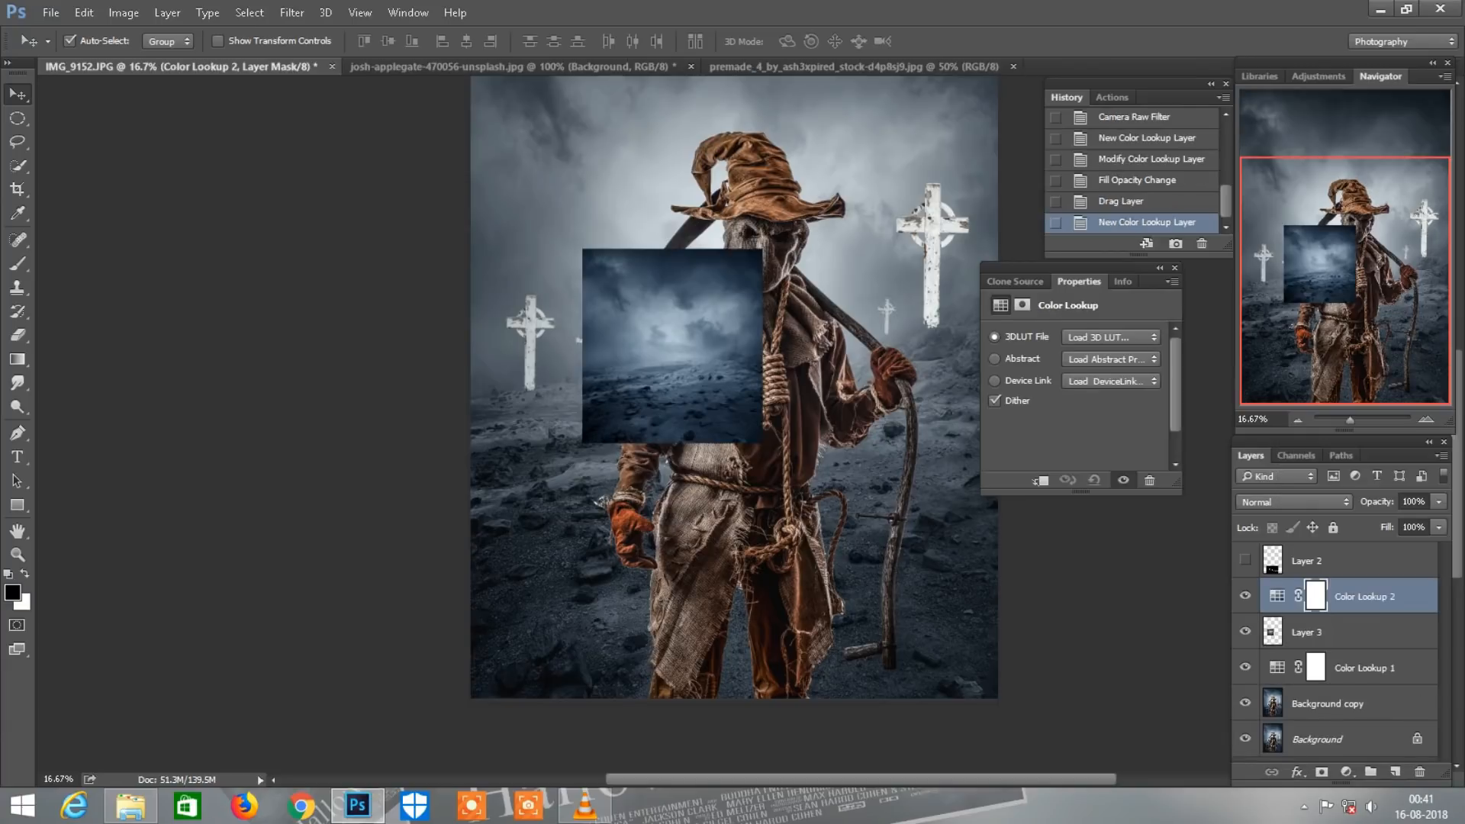
pyautogui.click(1111, 337)
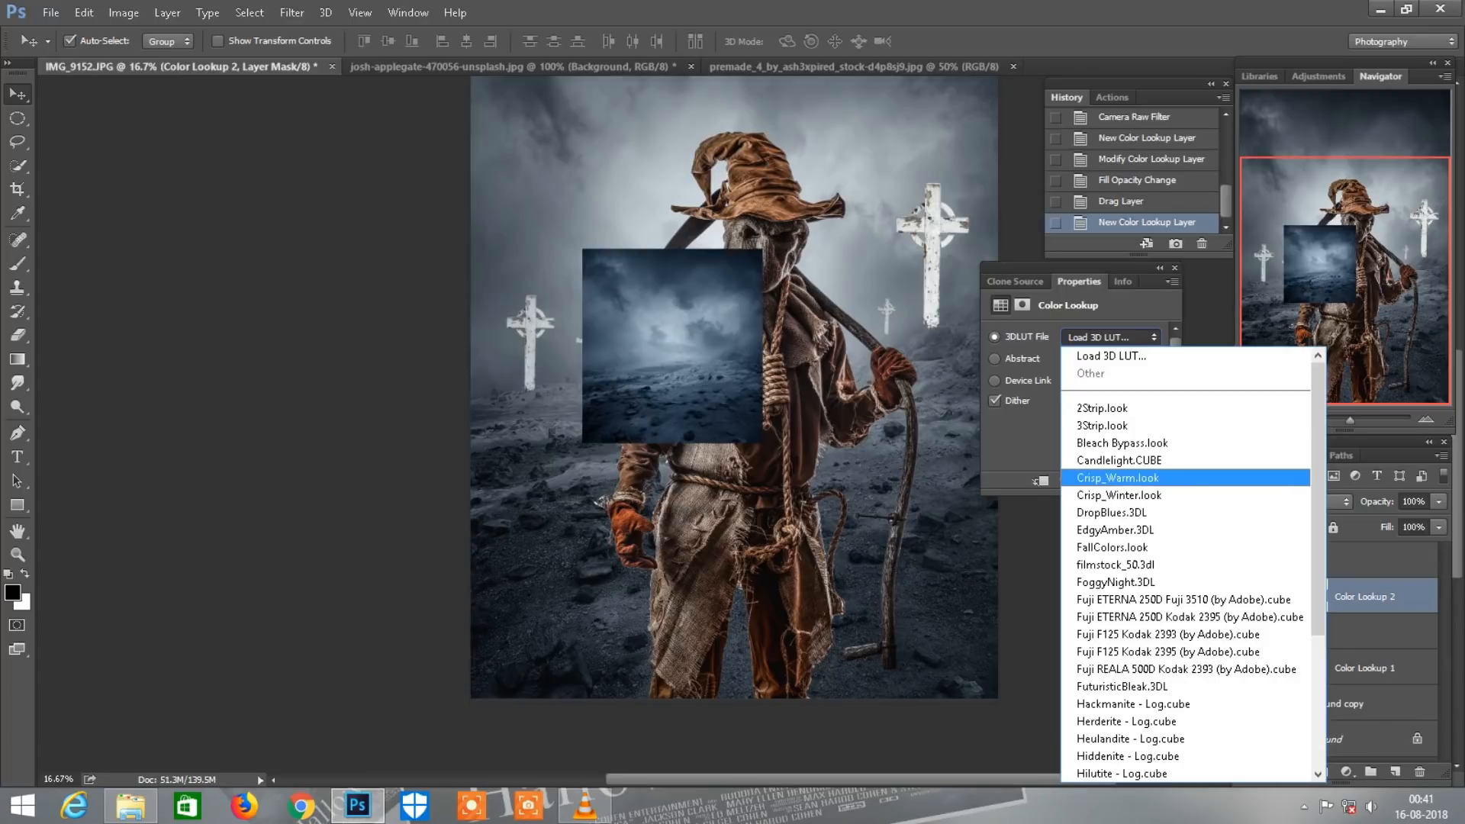
pyautogui.click(1111, 512)
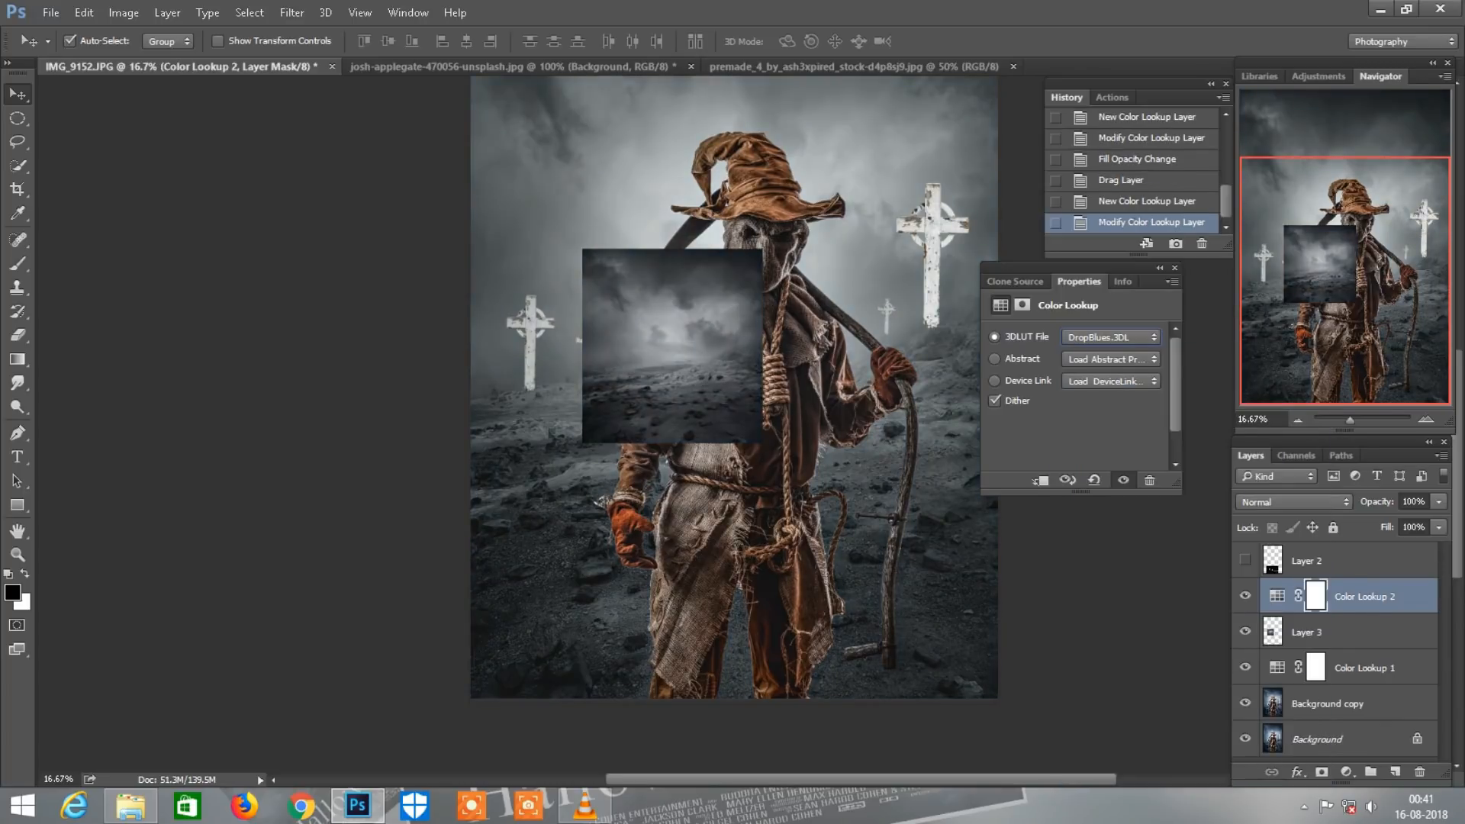
pyautogui.click(1123, 479)
pyautogui.click(1418, 771)
pyautogui.click(1419, 771)
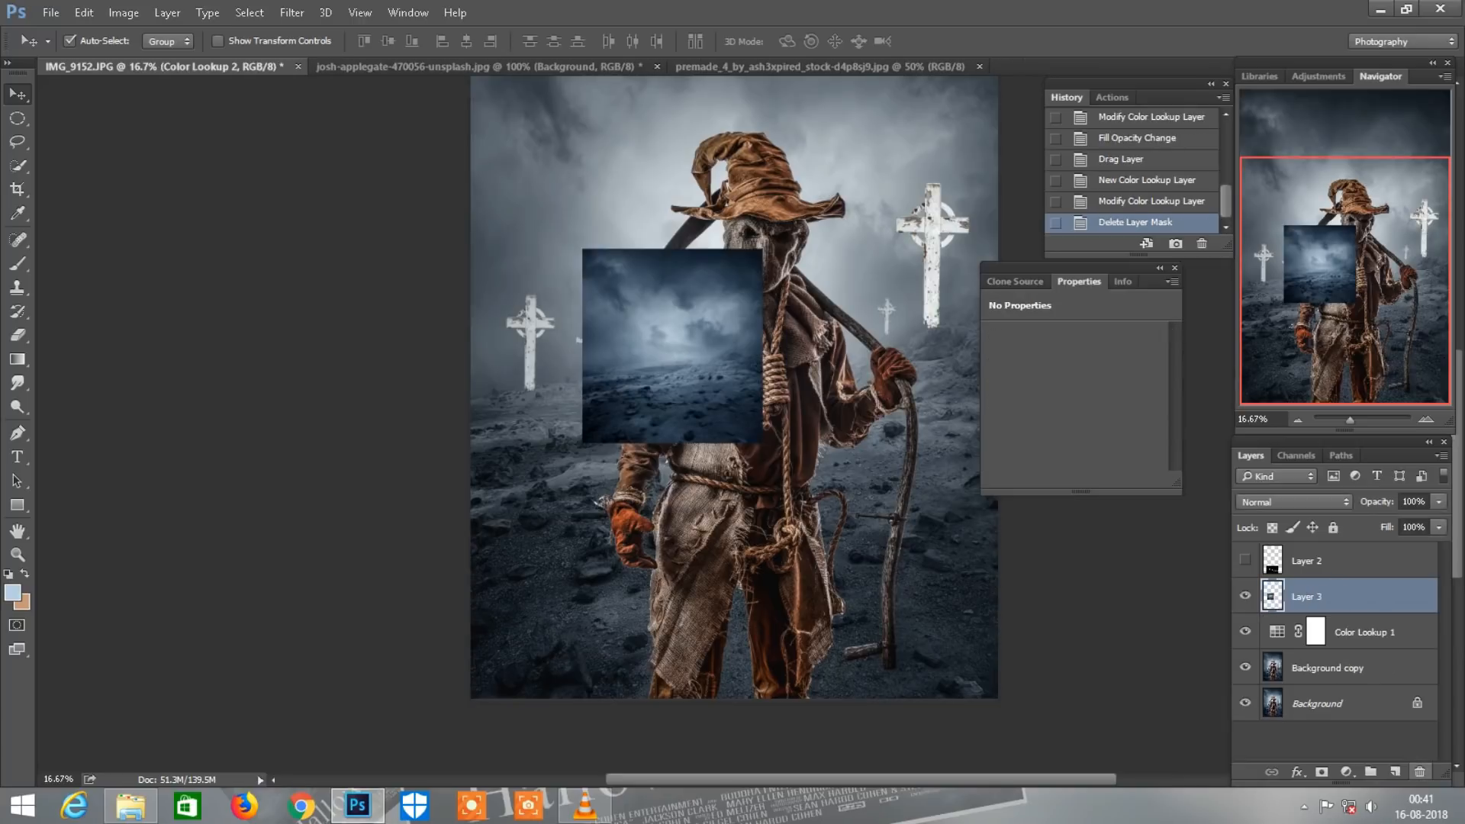
# - Reduce the saturation of the imported landscape on Layer 3 to -30
pyautogui.hotkey('ctrl', 'u')
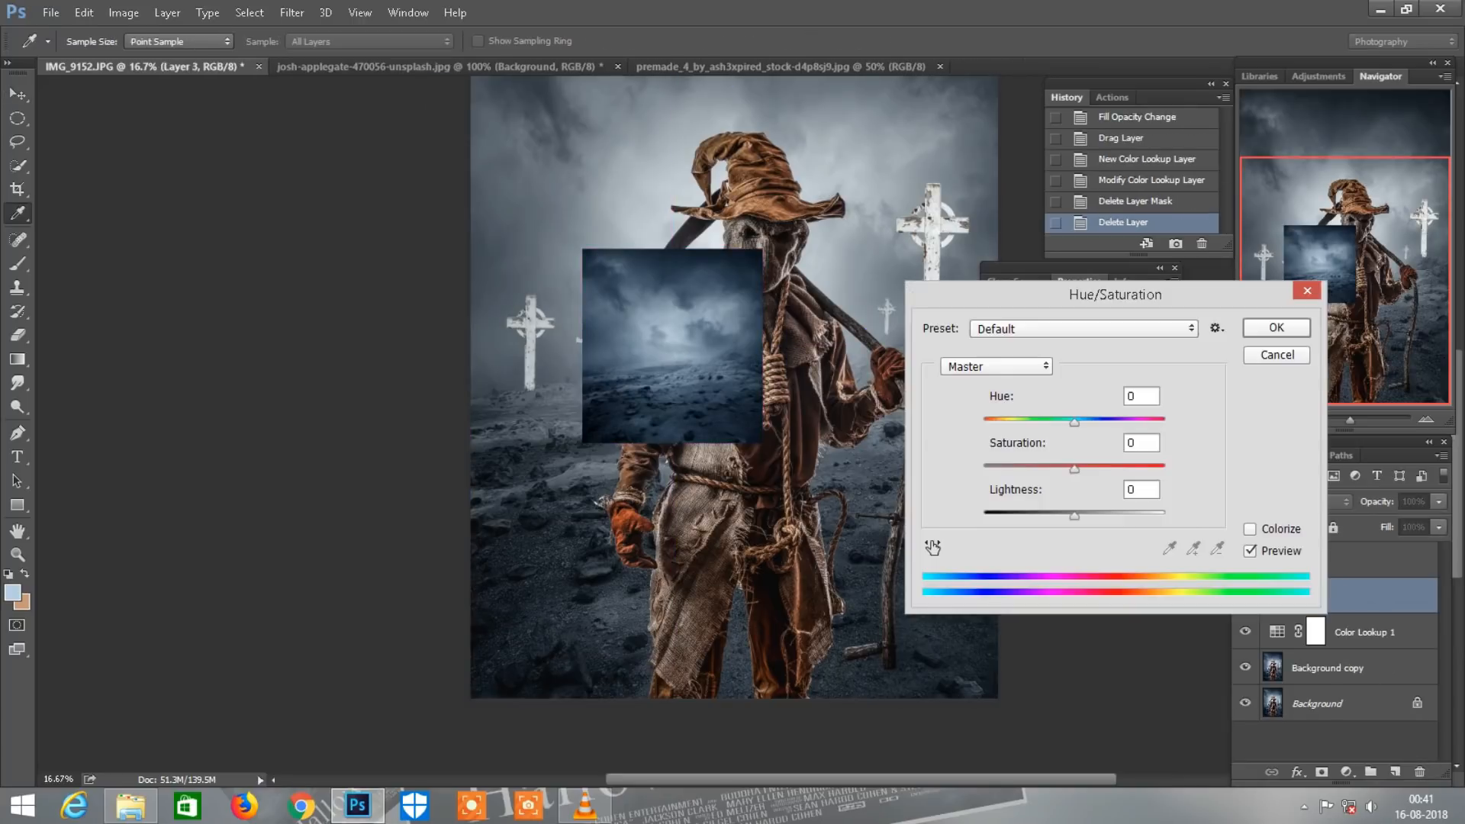
pyautogui.moveTo(1074, 467); pyautogui.dragTo(1039, 467)
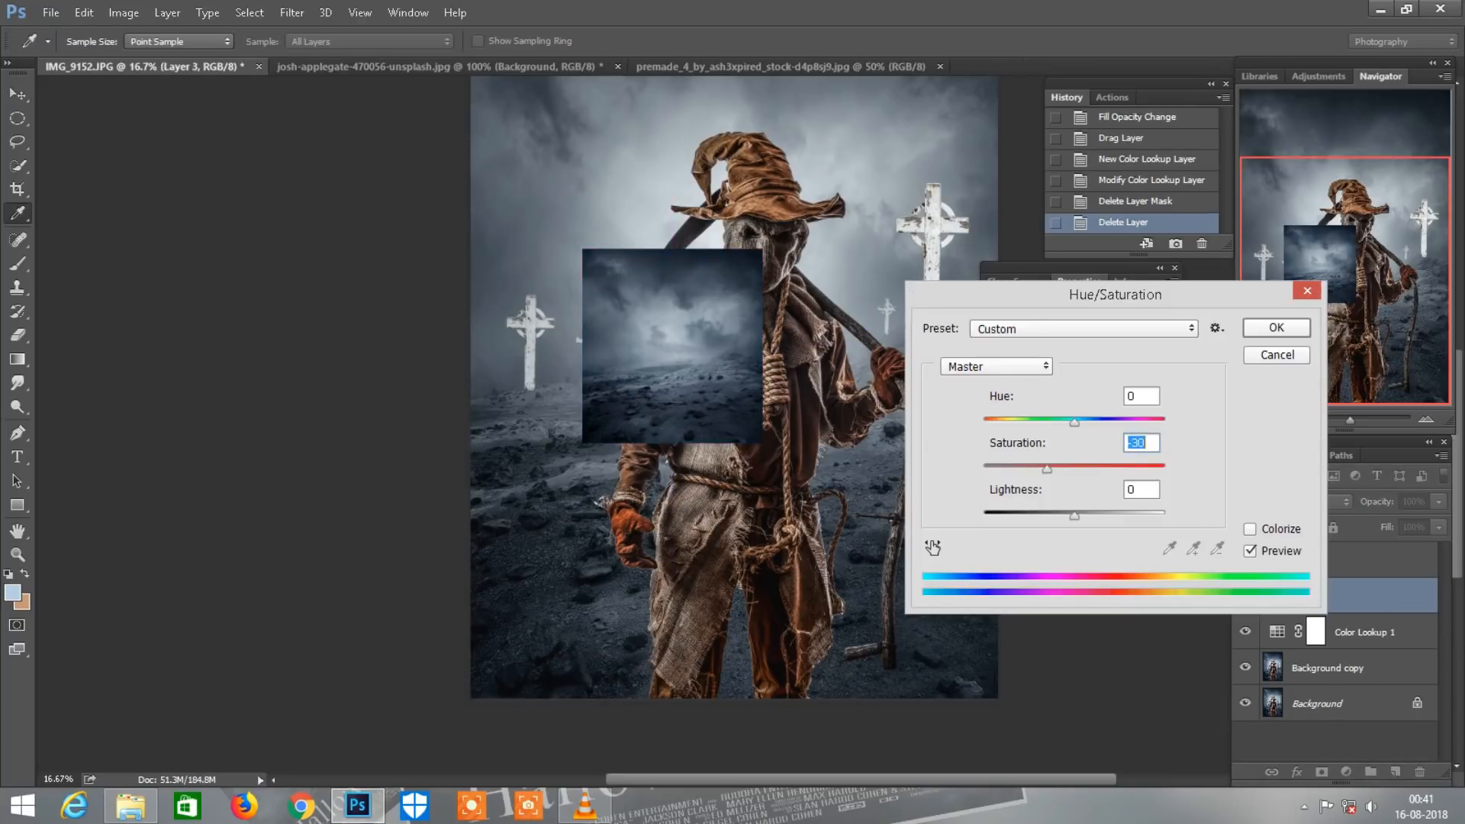
pyautogui.click(1276, 327)
# - Free-transform the landscape on Layer 3, turning it upside down and scaling it to 355.26% so it spans the canvas width and covers the scarecrow
pyautogui.hotkey('ctrl', '-')
pyautogui.hotkey('ctrl', 't')
pyautogui.moveTo(784, 351); pyautogui.dragTo(637, 522)
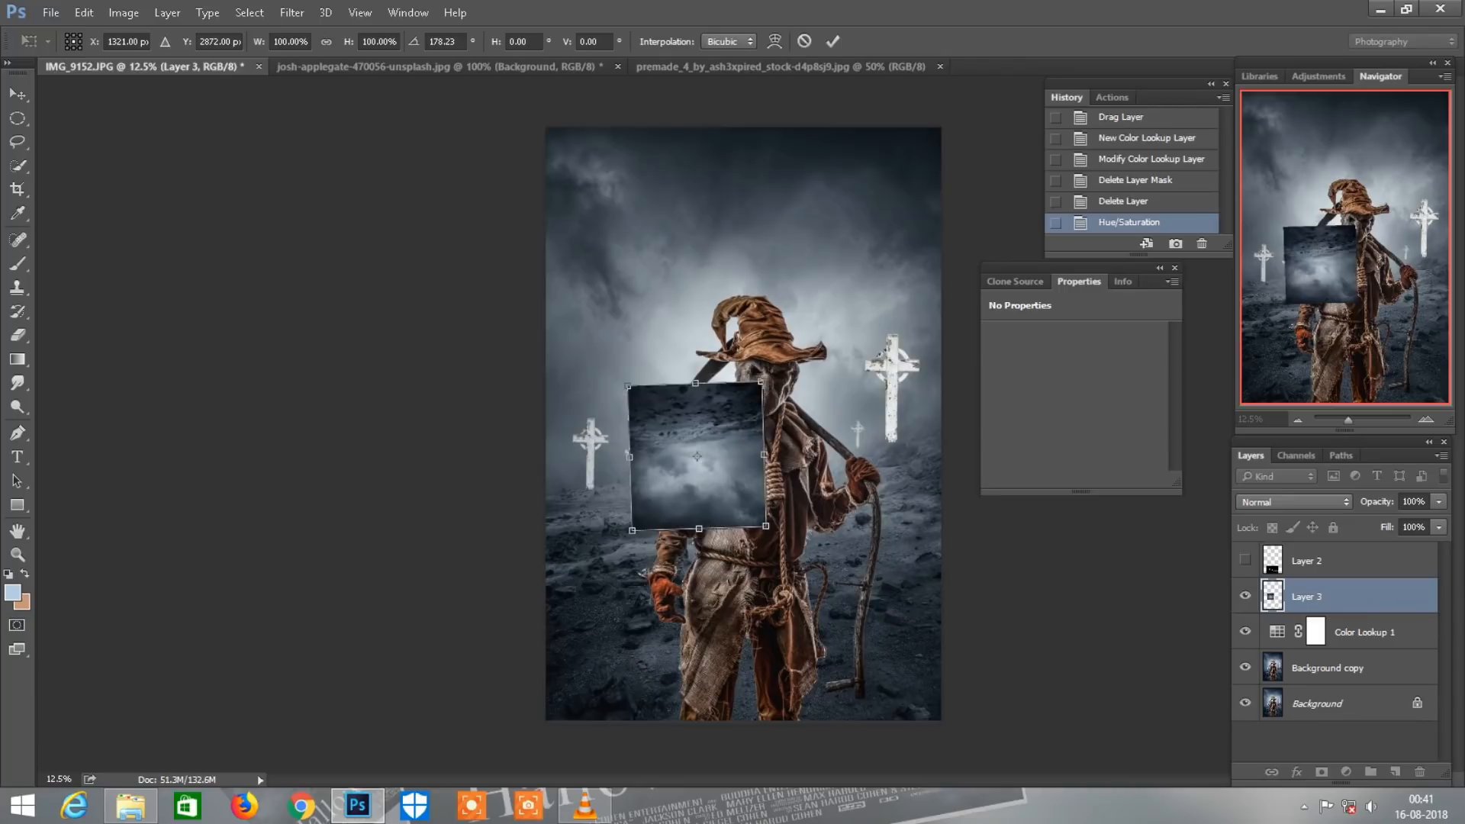
pyautogui.hotkey('ctrl', '-')
pyautogui.moveTo(349, 42); pyautogui.dragTo(507, 42)
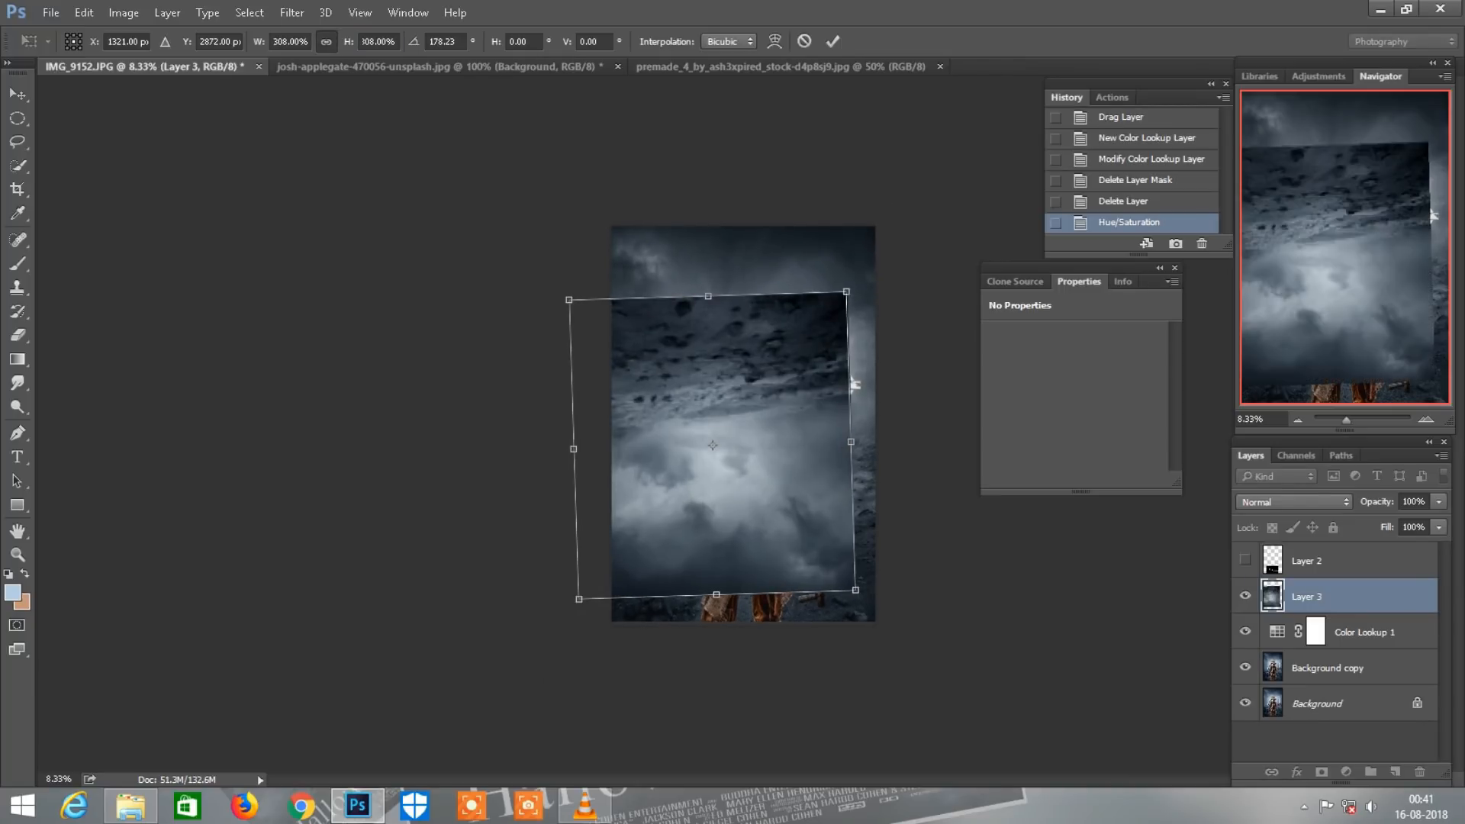
pyautogui.moveTo(898, 322); pyautogui.dragTo(913, 347)
pyautogui.moveTo(789, 378); pyautogui.dragTo(811, 419)
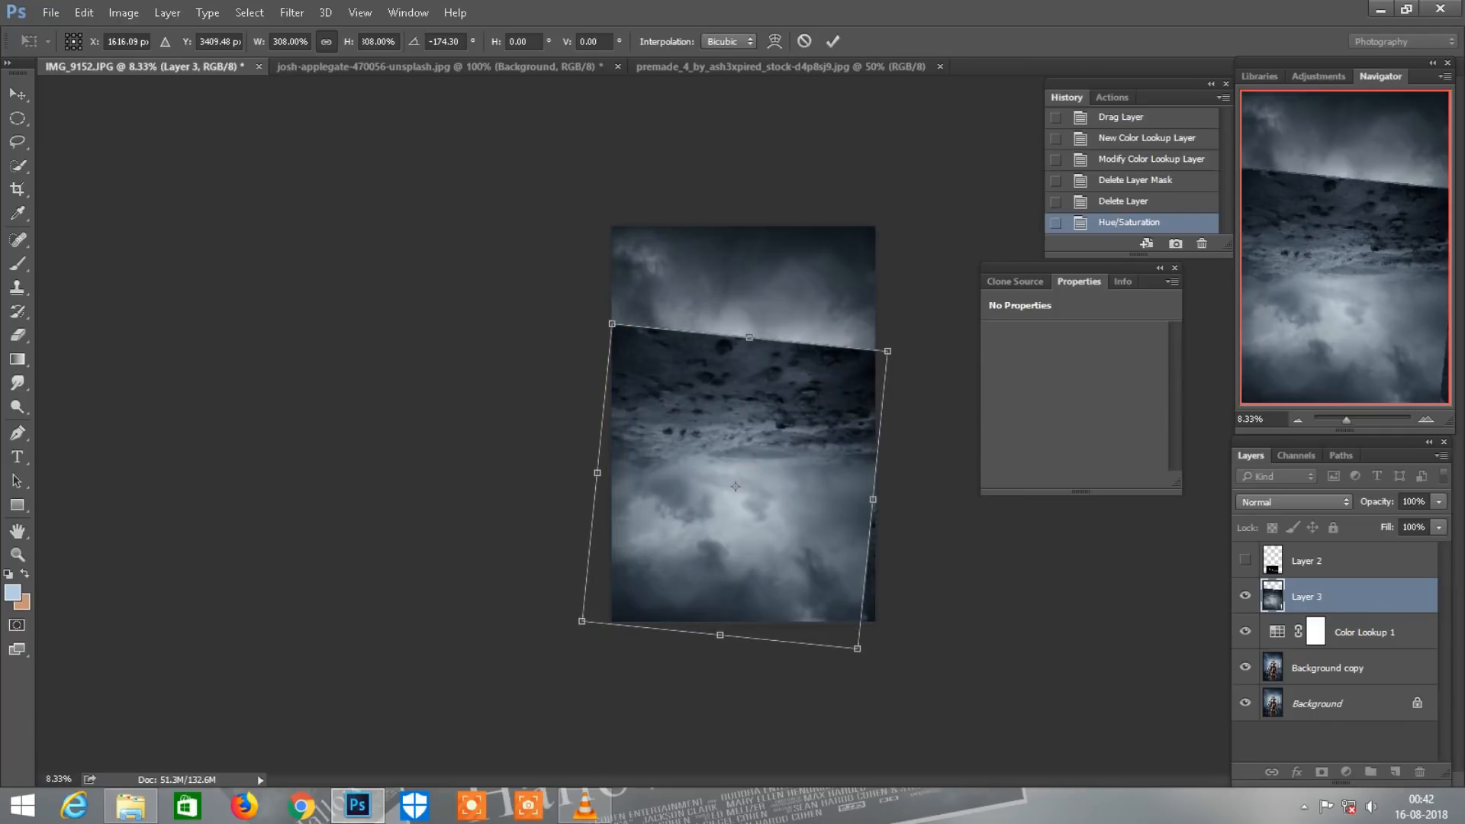
pyautogui.moveTo(887, 351); pyautogui.dragTo(933, 309)
pyautogui.moveTo(808, 464)
pyautogui.mouseDown()
pyautogui.moveTo(805, 421)
pyautogui.moveTo(804, 464)
pyautogui.mouseUp()
pyautogui.moveTo(960, 545); pyautogui.dragTo(972, 510)
pyautogui.moveTo(824, 496)
pyautogui.mouseDown()
pyautogui.moveTo(807, 467)
pyautogui.moveTo(806, 487)
pyautogui.mouseUp()
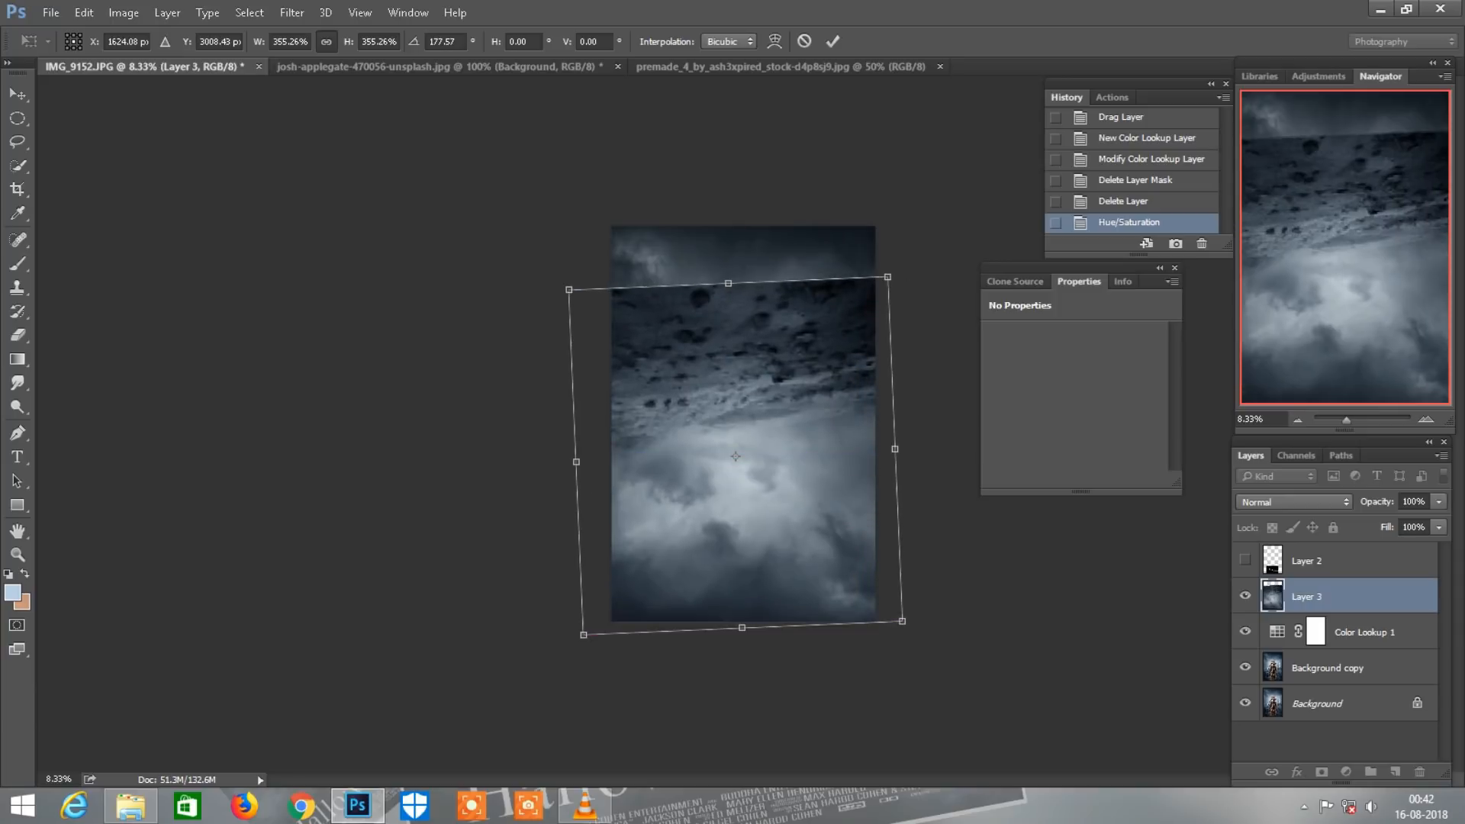
pyautogui.click(833, 41)
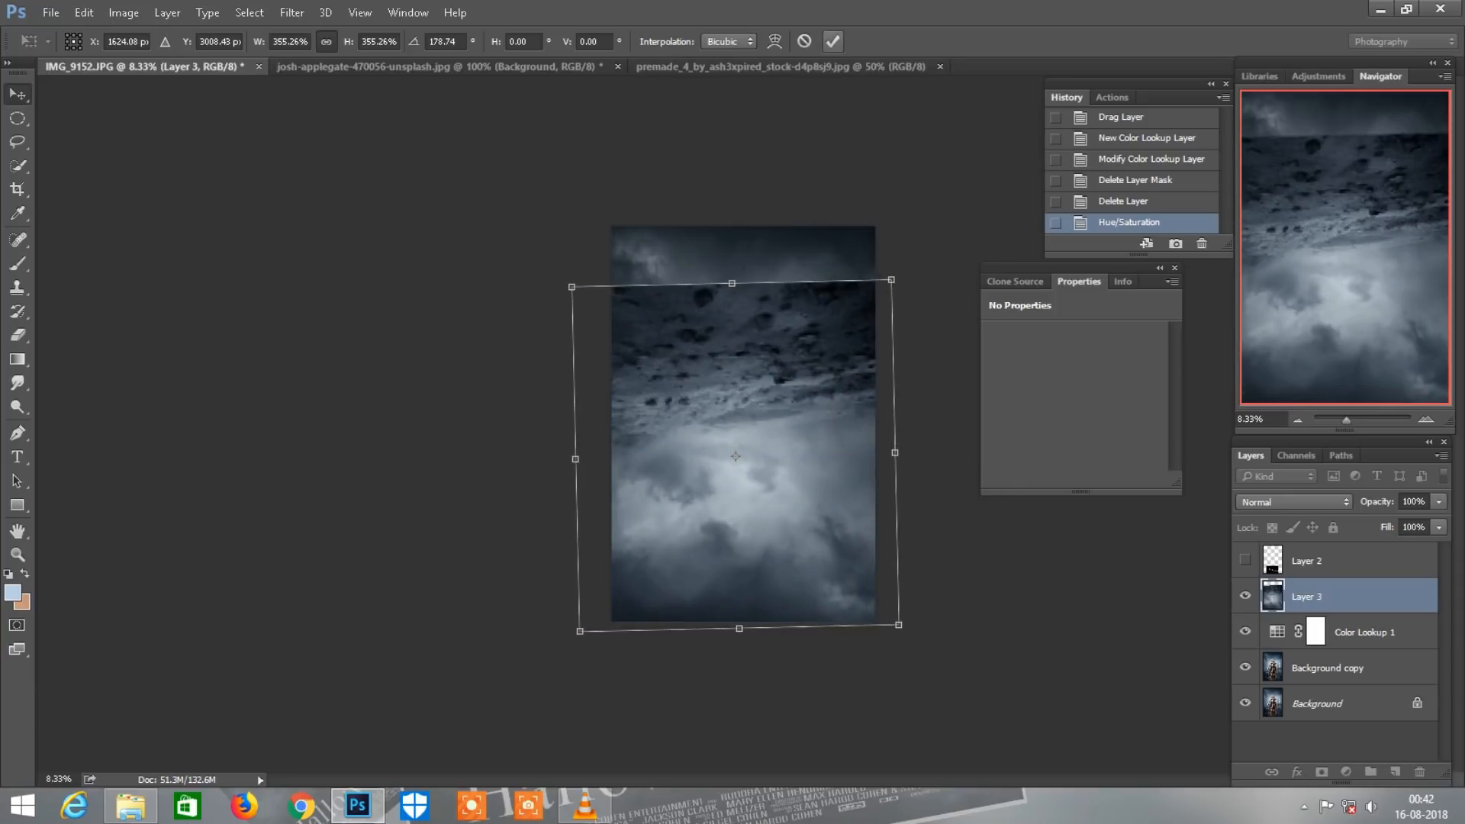
# - Add a layer mask to Layer 3 and paint it black in Normal mode at 48% opacity to uncover the scarecrow
pyautogui.click(1321, 771)
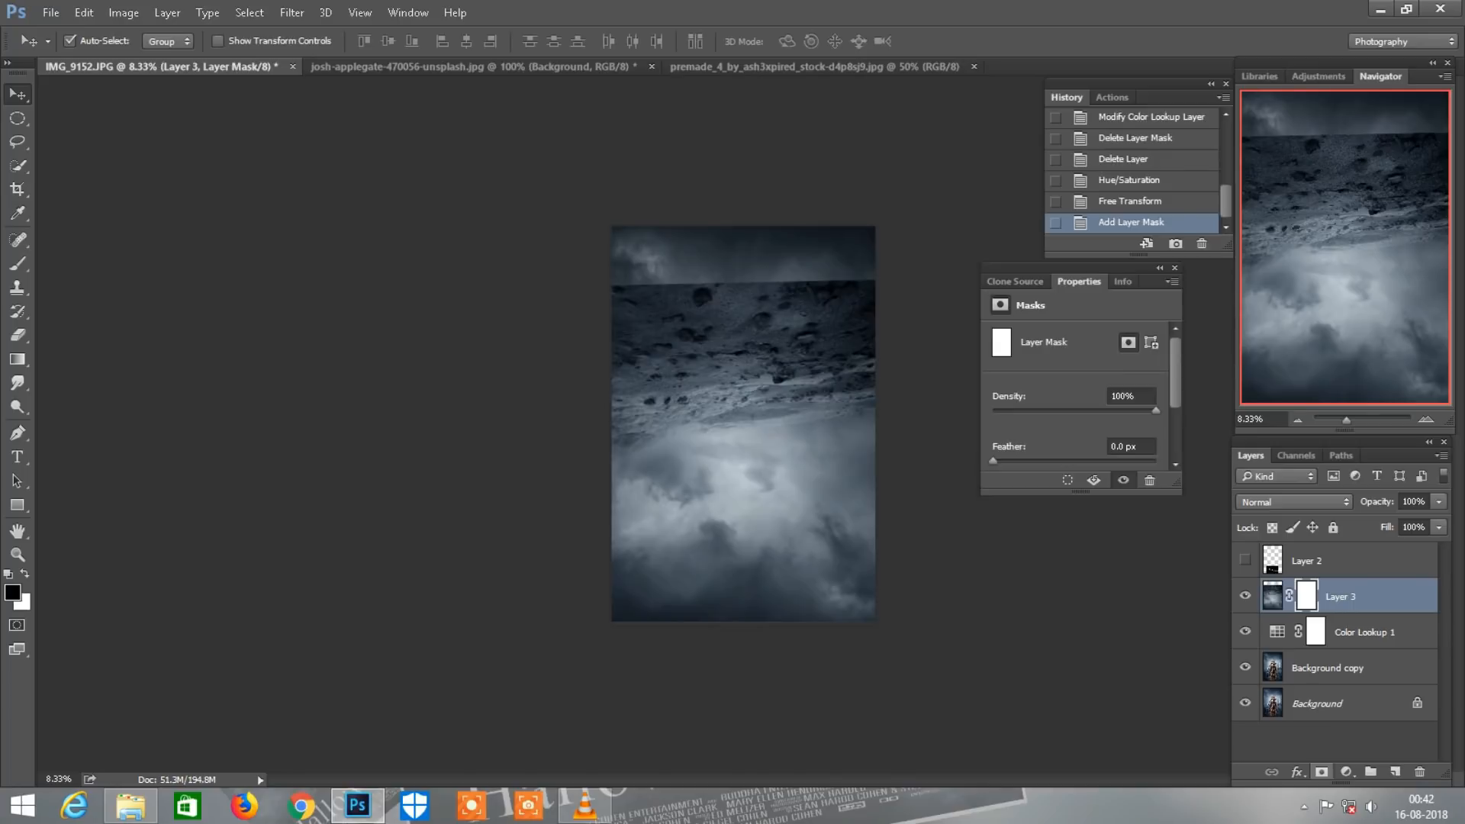
pyautogui.hotkey('ctrl', '+')
pyautogui.press('b')
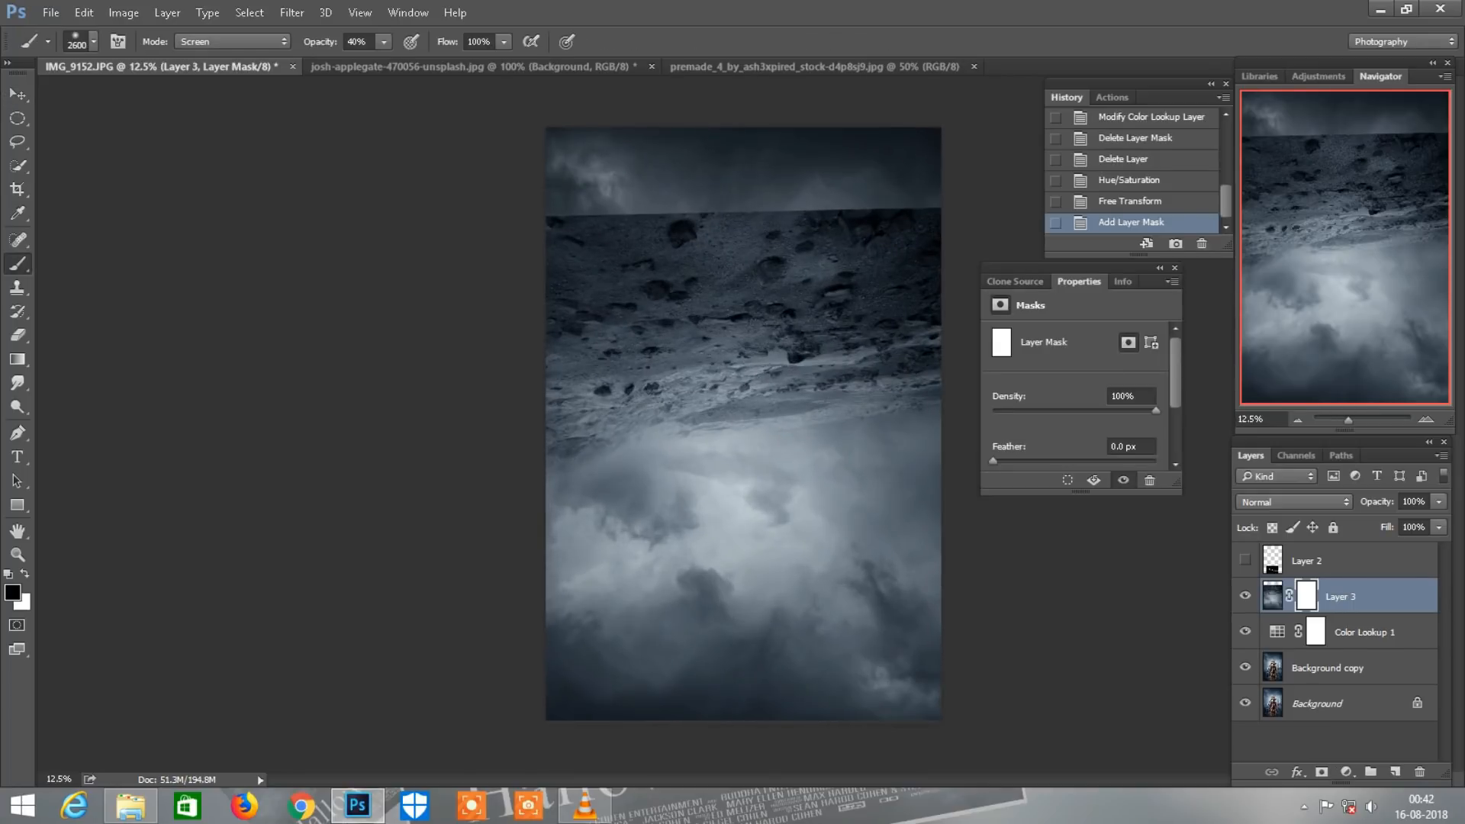
pyautogui.click(233, 41)
pyautogui.press('Return')
pyautogui.press('4')
pyautogui.press('8')
pyautogui.hotkey('ctrl', '-')
pyautogui.moveTo(785, 309)
pyautogui.mouseDown()
pyautogui.moveTo(786, 335)
pyautogui.moveTo(763, 351)
pyautogui.moveTo(747, 473)
pyautogui.moveTo(798, 408)
pyautogui.mouseUp()
# - Paint away the landscape's upper part on the mask at 72% opacity, keeping its clouds as fog around the scarecrow's legs
pyautogui.press('7')
pyautogui.press('2')
pyautogui.moveTo(686, 309)
pyautogui.mouseDown()
pyautogui.moveTo(665, 343)
pyautogui.moveTo(721, 351)
pyautogui.moveTo(698, 397)
pyautogui.moveTo(717, 450)
pyautogui.moveTo(828, 374)
pyautogui.moveTo(839, 297)
pyautogui.mouseUp()
pyautogui.hotkey('ctrl', '+')
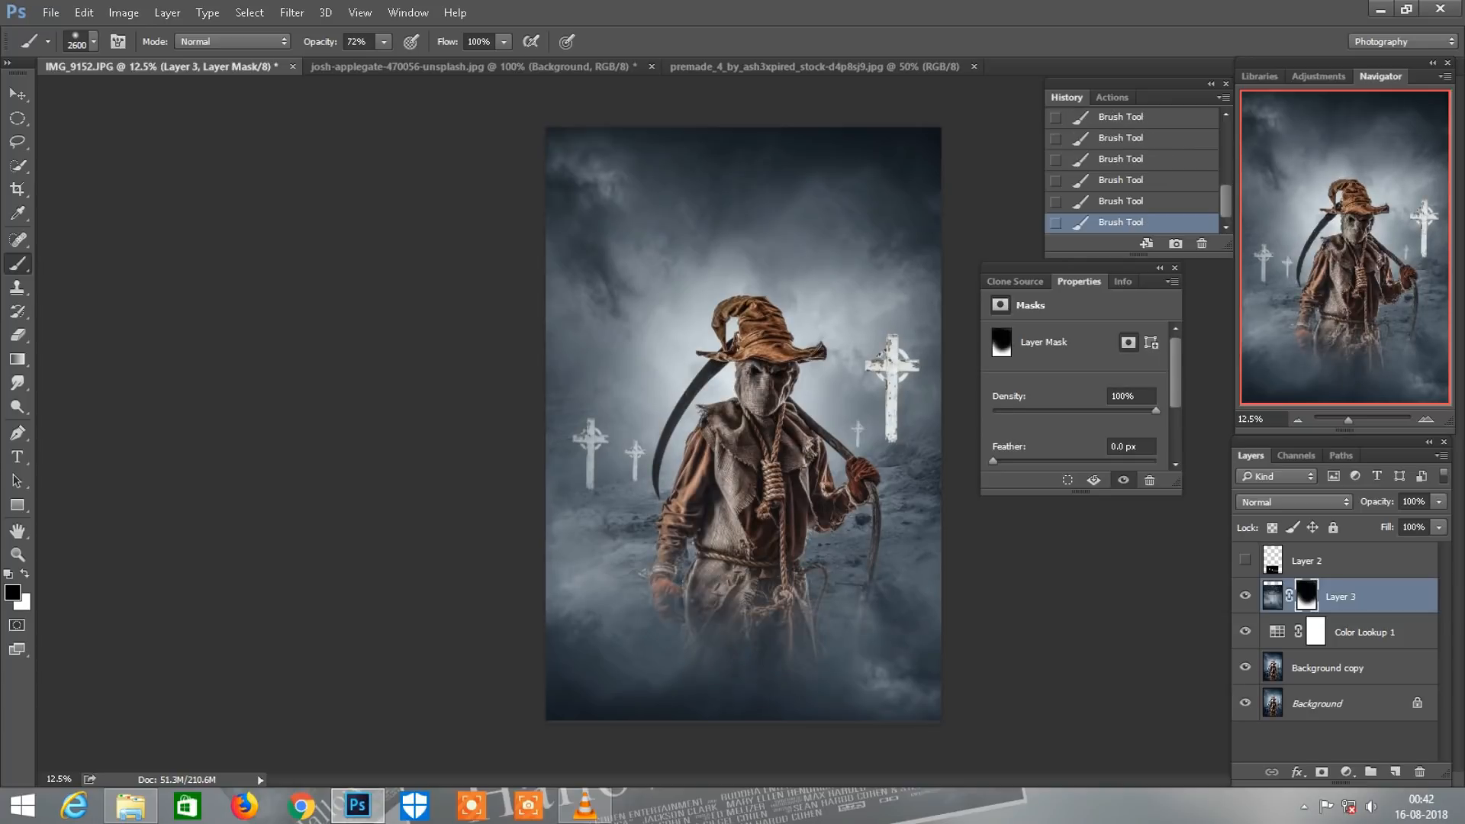
# - Merge the visible layers into the background and duplicate the merged layer
pyautogui.rightClick(1364, 597)
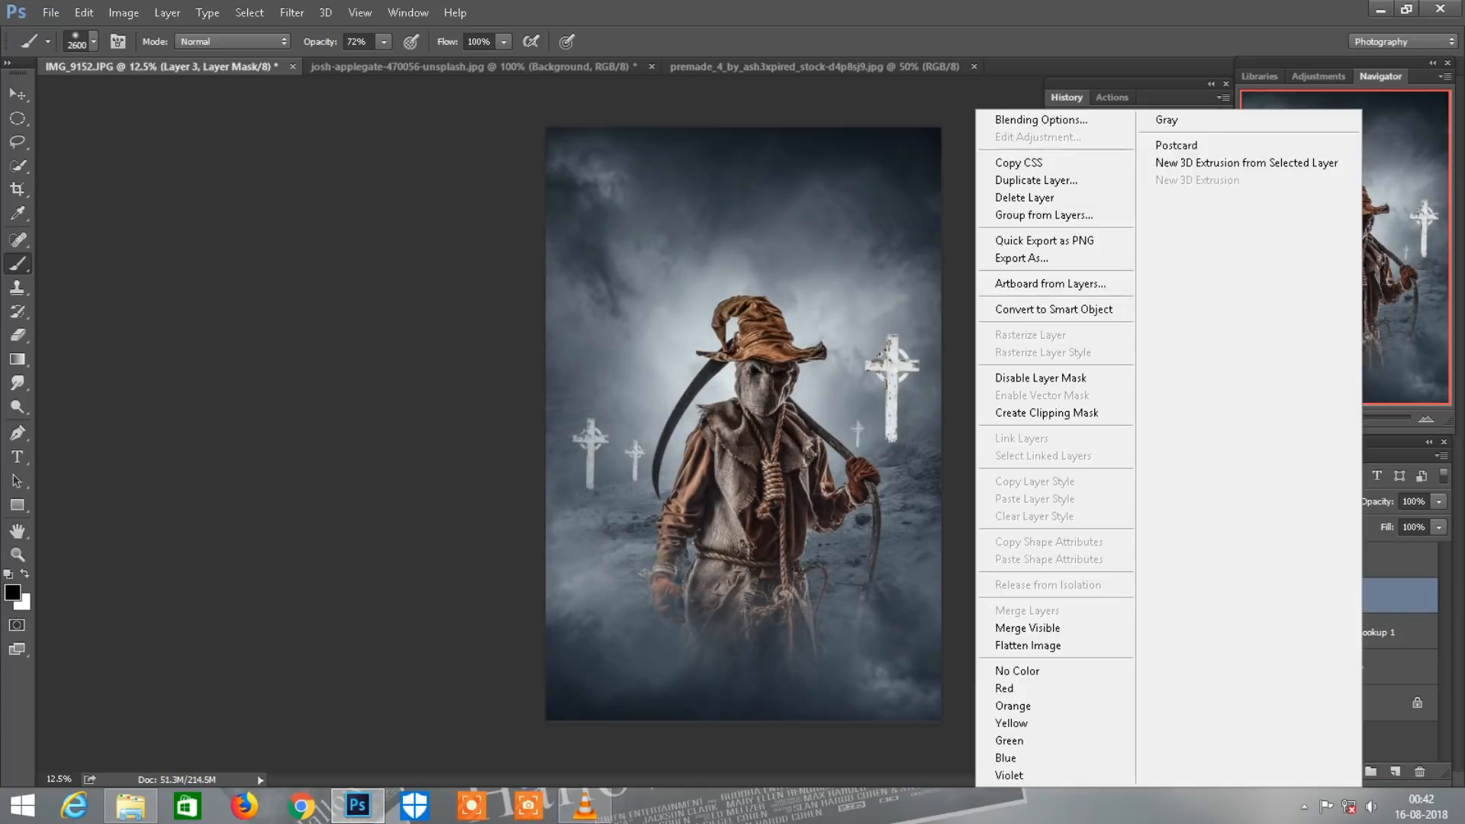
pyautogui.click(1030, 628)
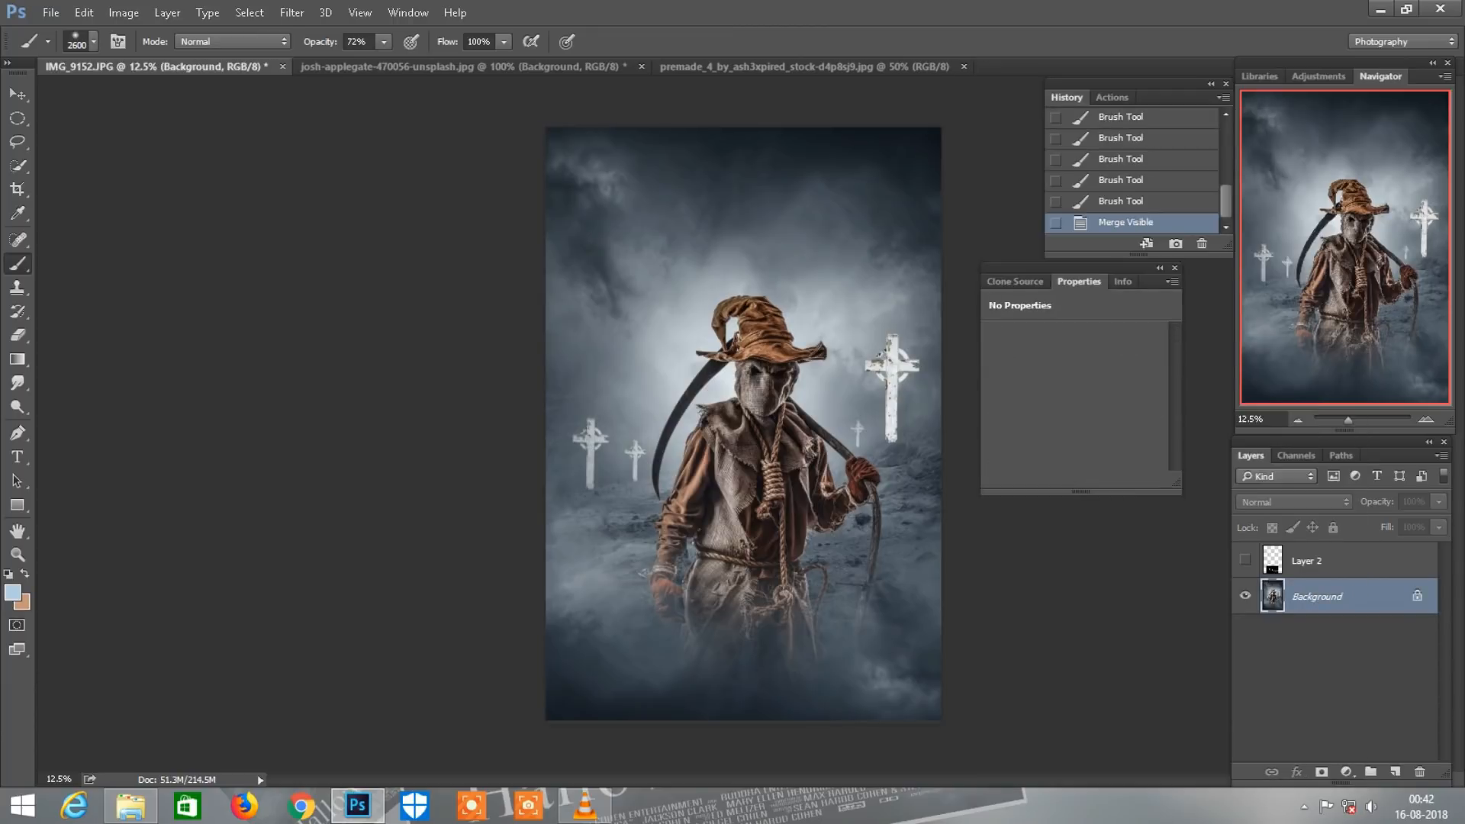
pyautogui.moveTo(1331, 597); pyautogui.dragTo(1394, 772)
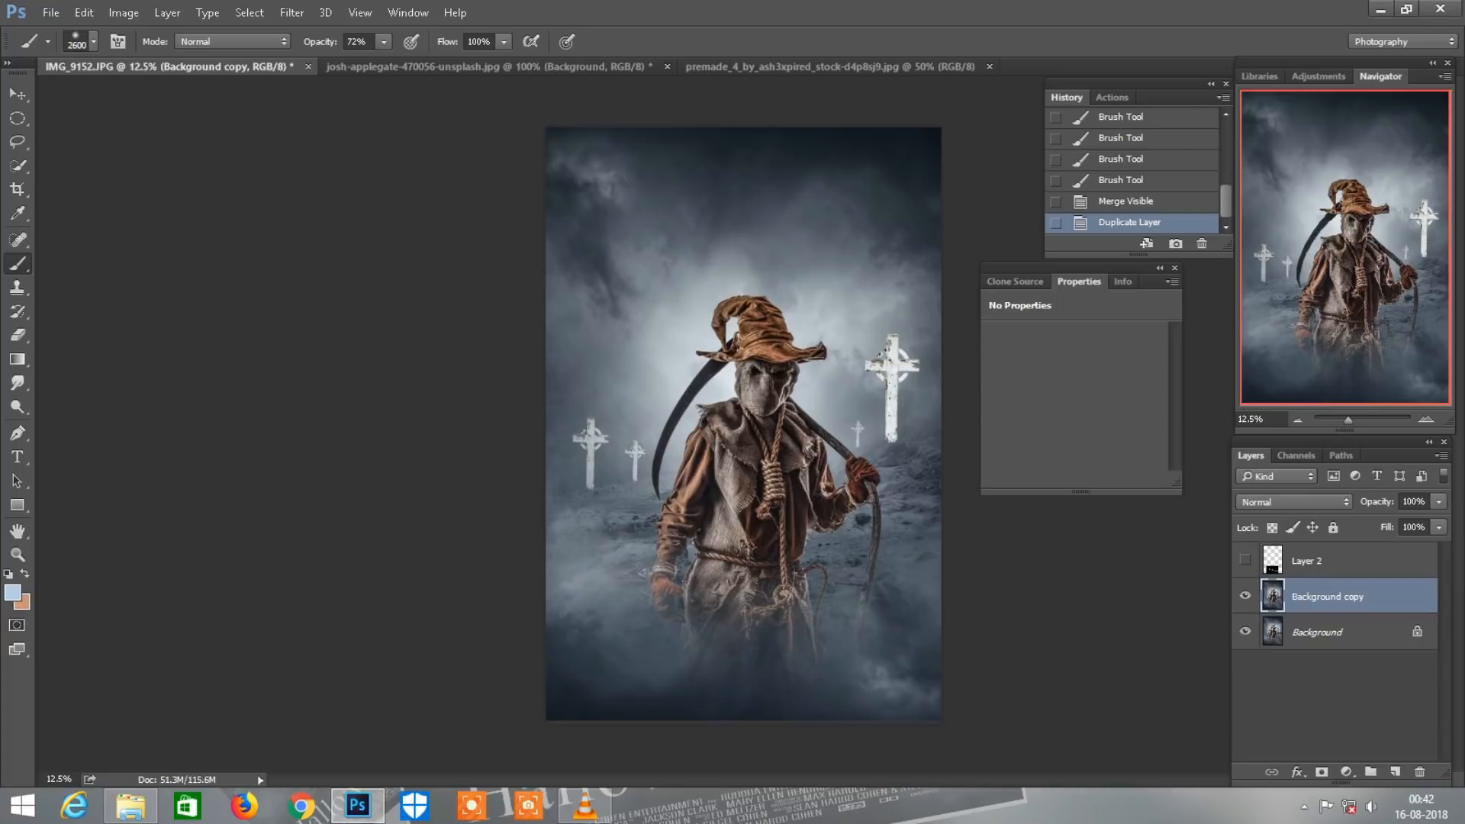
# - Apply Curves to the background copy with a midtone point, a shadow point at input 71, output 56, and the black point's output at 14
pyautogui.click(123, 12)
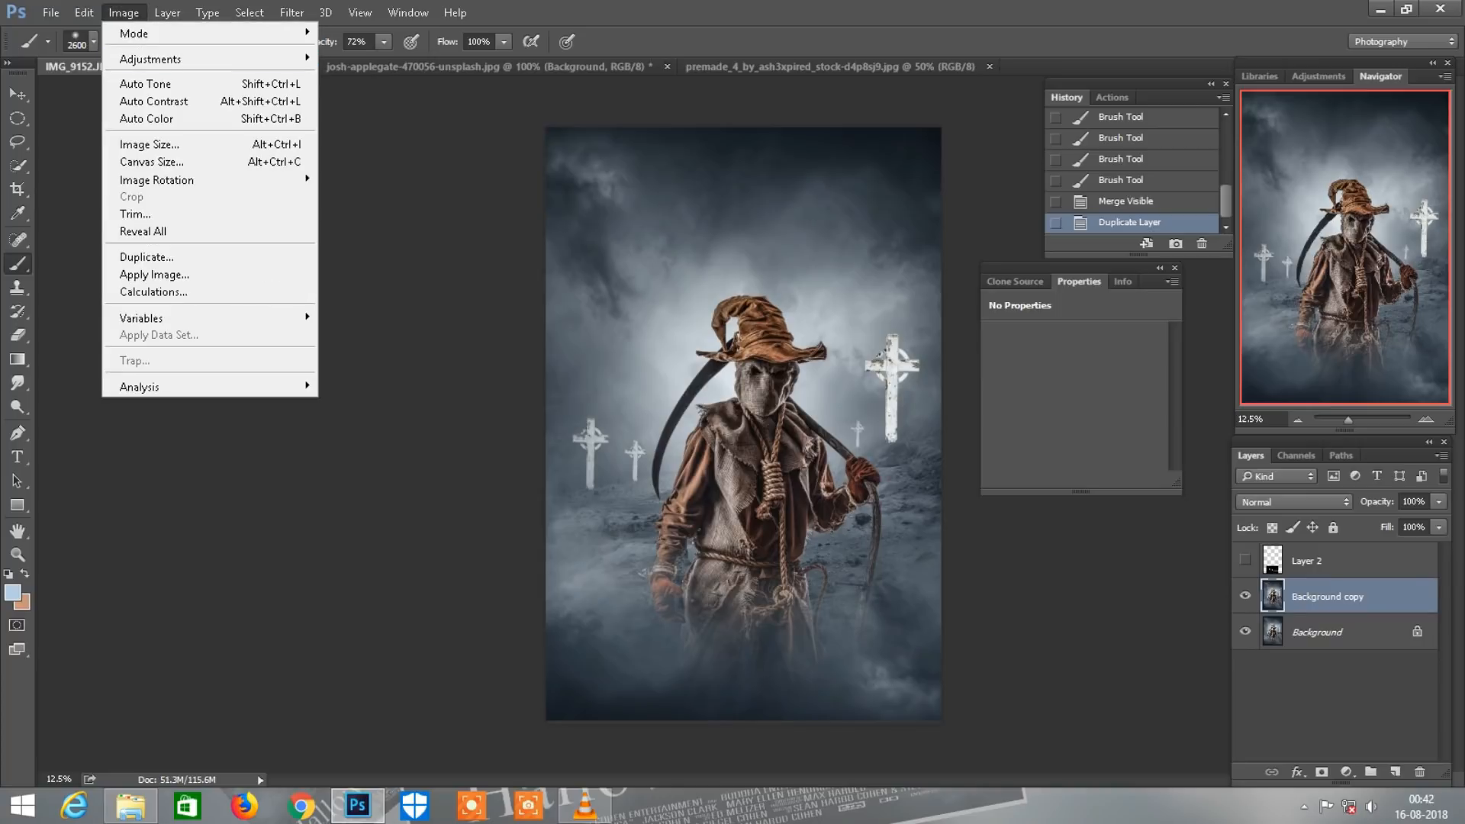
pyautogui.moveTo(190, 59)
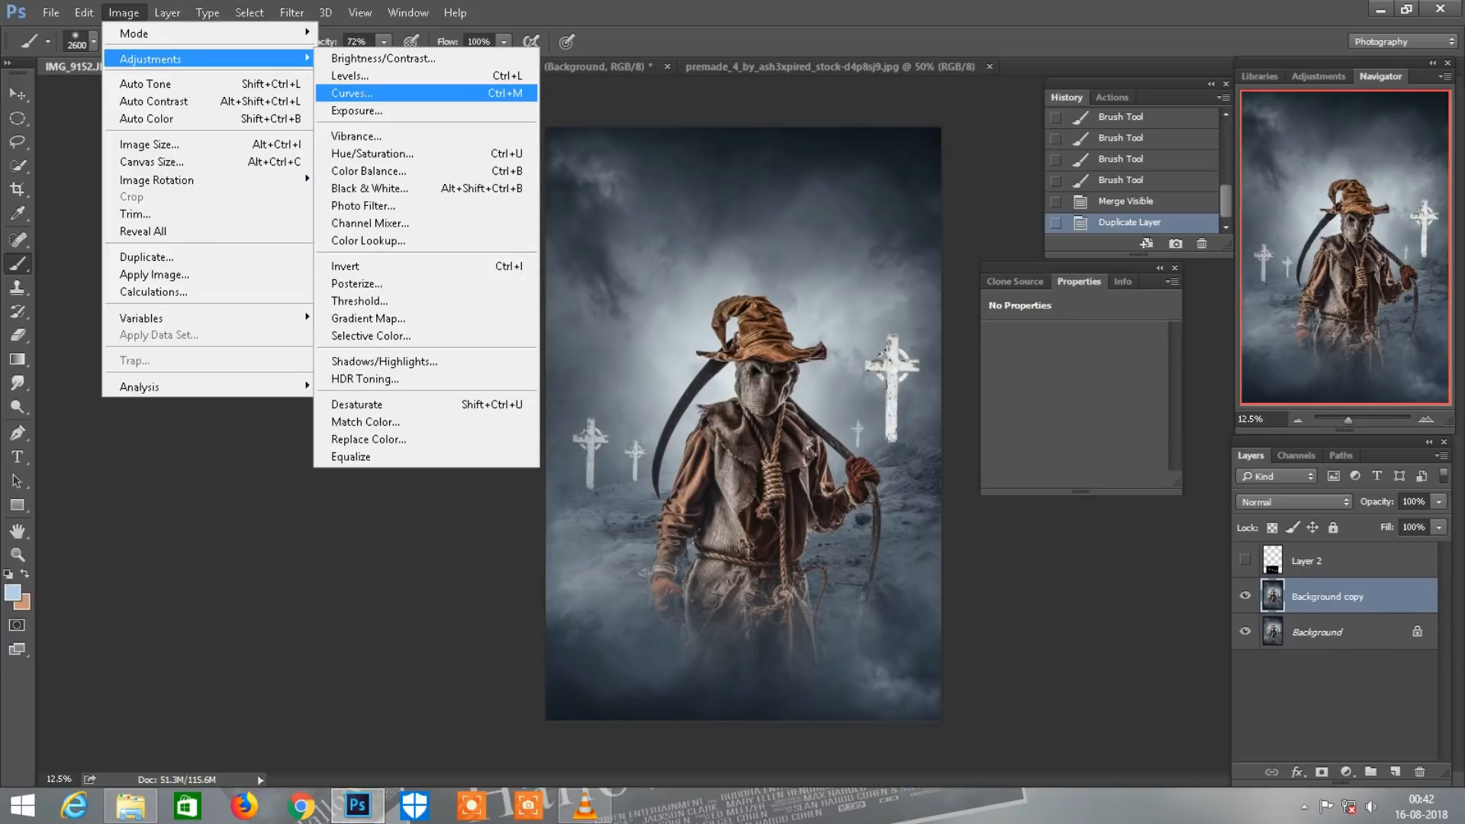
pyautogui.press('Return')
pyautogui.moveTo(477, 167); pyautogui.dragTo(1002, 175)
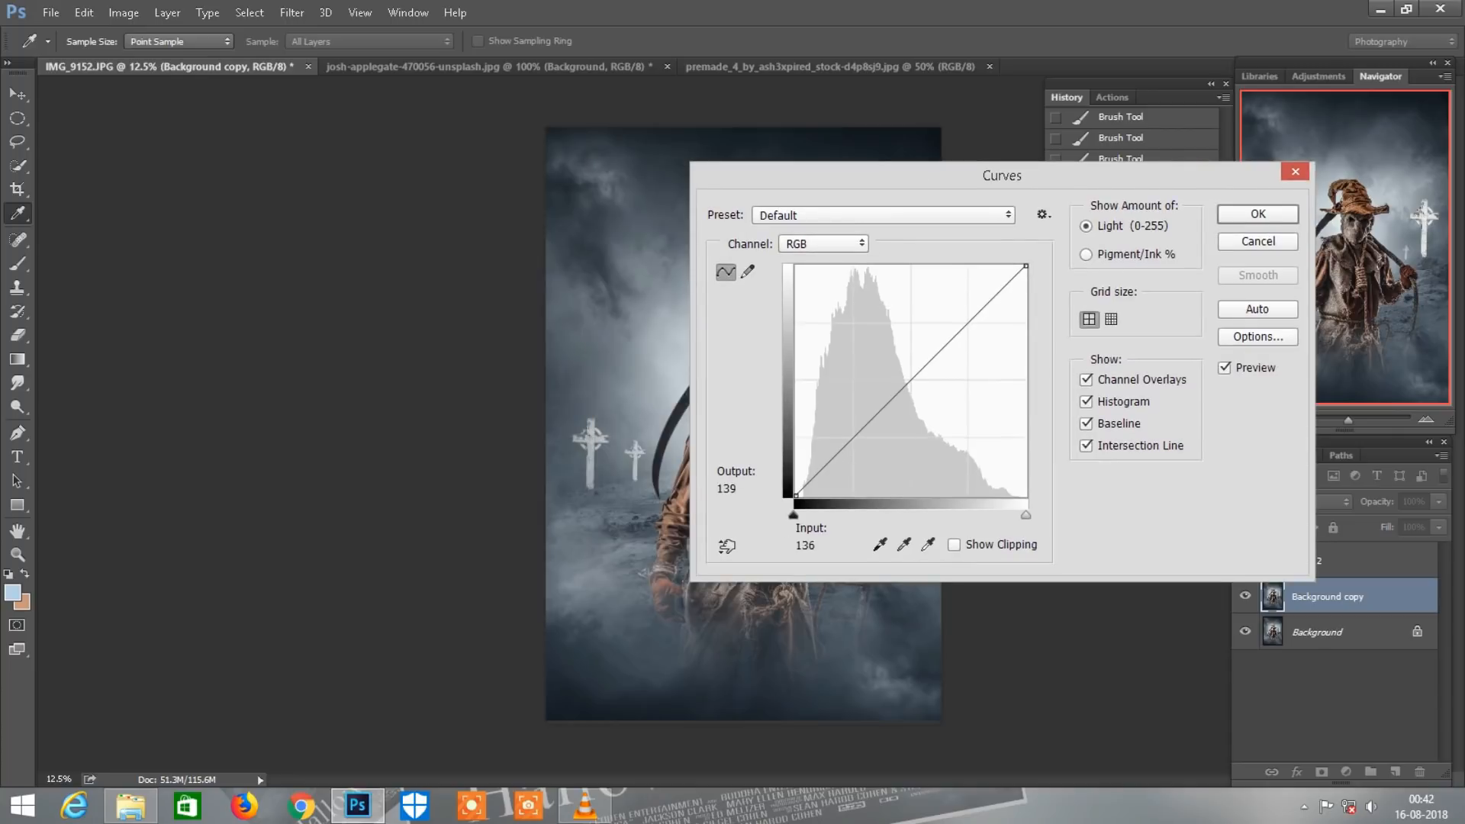
pyautogui.click(917, 372)
pyautogui.moveTo(858, 433); pyautogui.dragTo(860, 442)
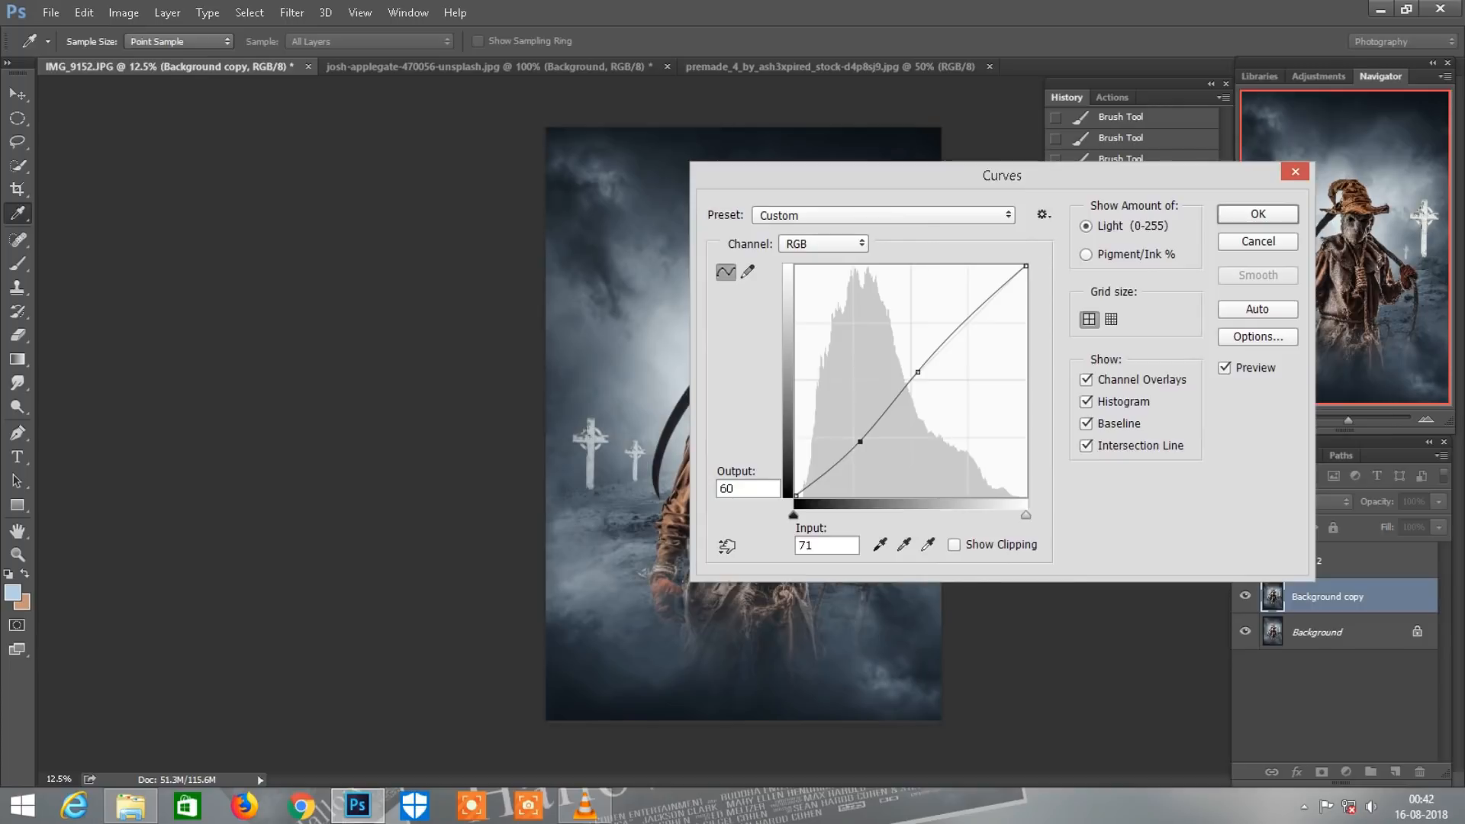
pyautogui.moveTo(1068, 175); pyautogui.dragTo(1306, 205)
pyautogui.moveTo(1034, 525); pyautogui.dragTo(1034, 512)
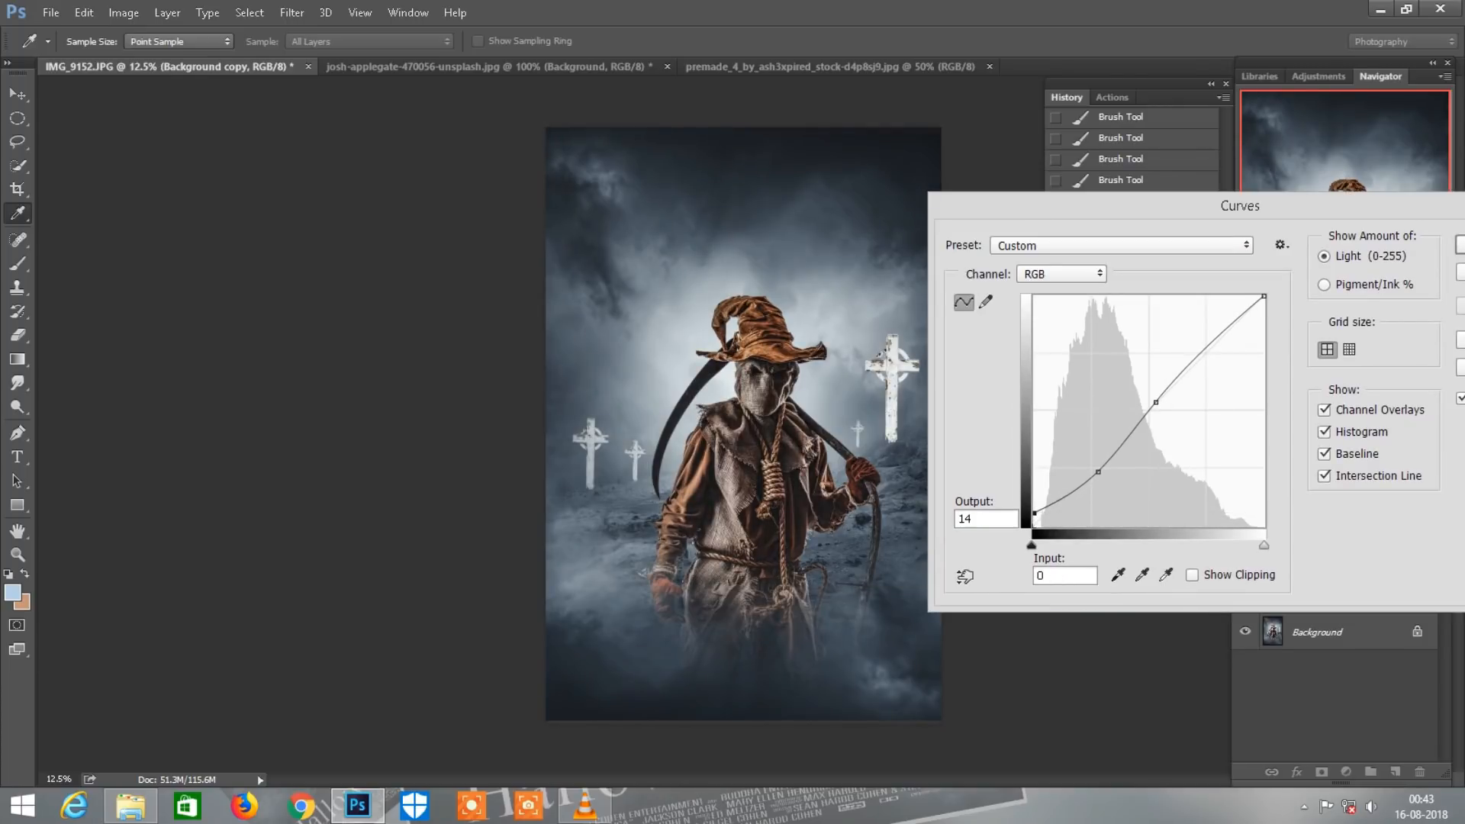
pyautogui.moveTo(1098, 471); pyautogui.dragTo(1099, 475)
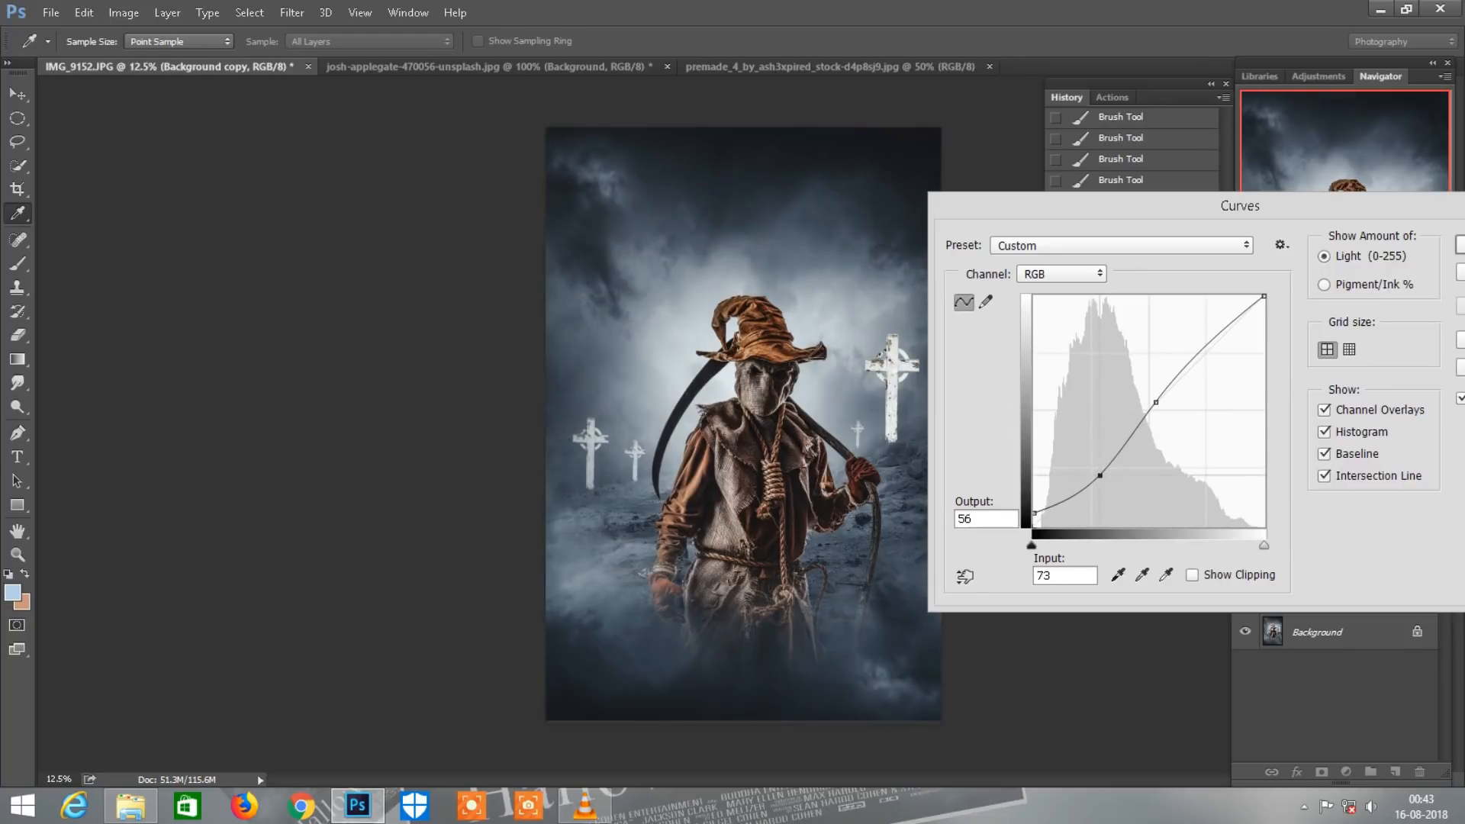
pyautogui.press('Left')
pyautogui.press('Left')
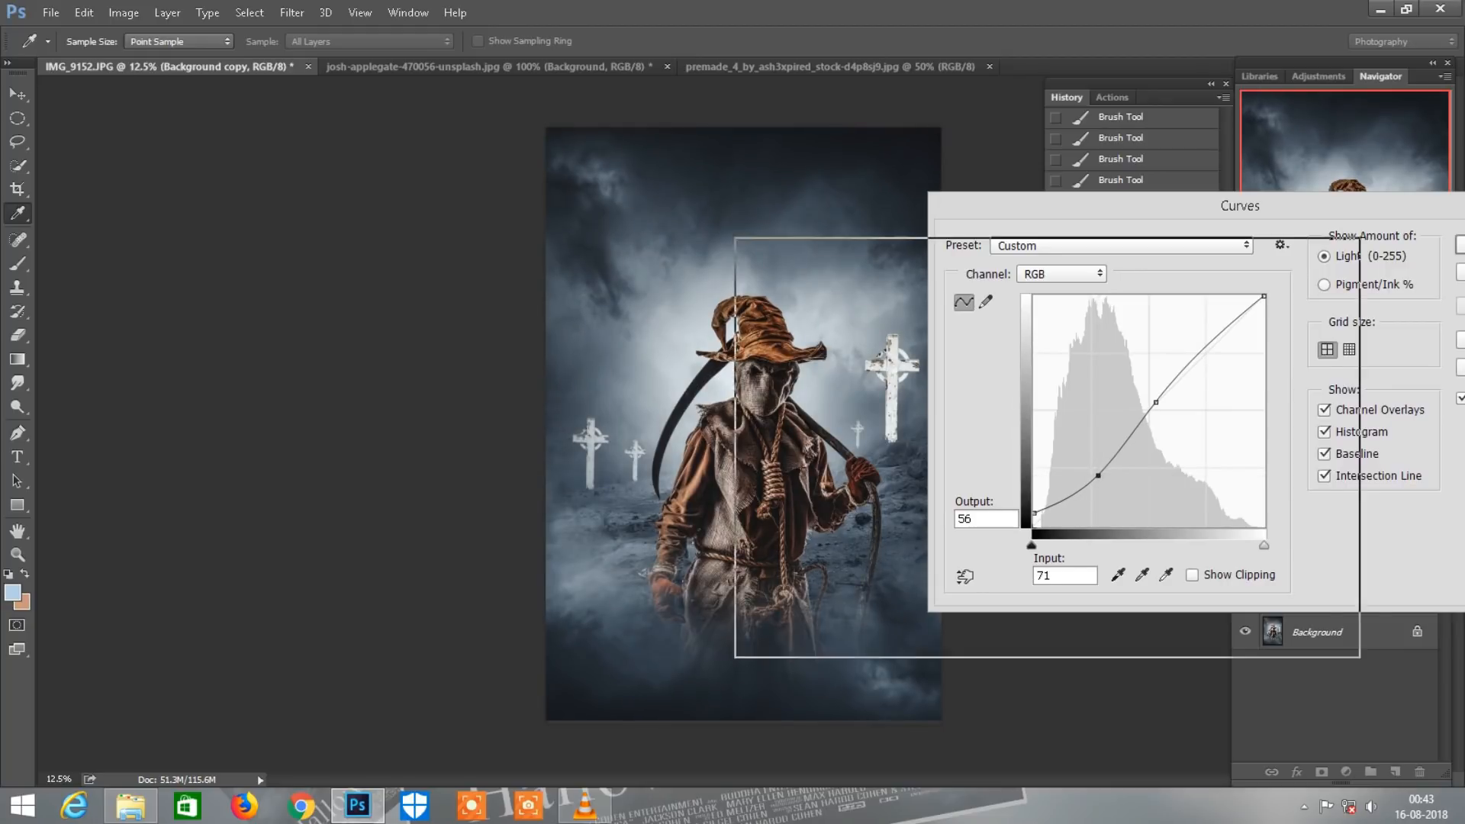
pyautogui.moveTo(1145, 206); pyautogui.dragTo(785, 252)
pyautogui.press('Return')
pyautogui.press('b')
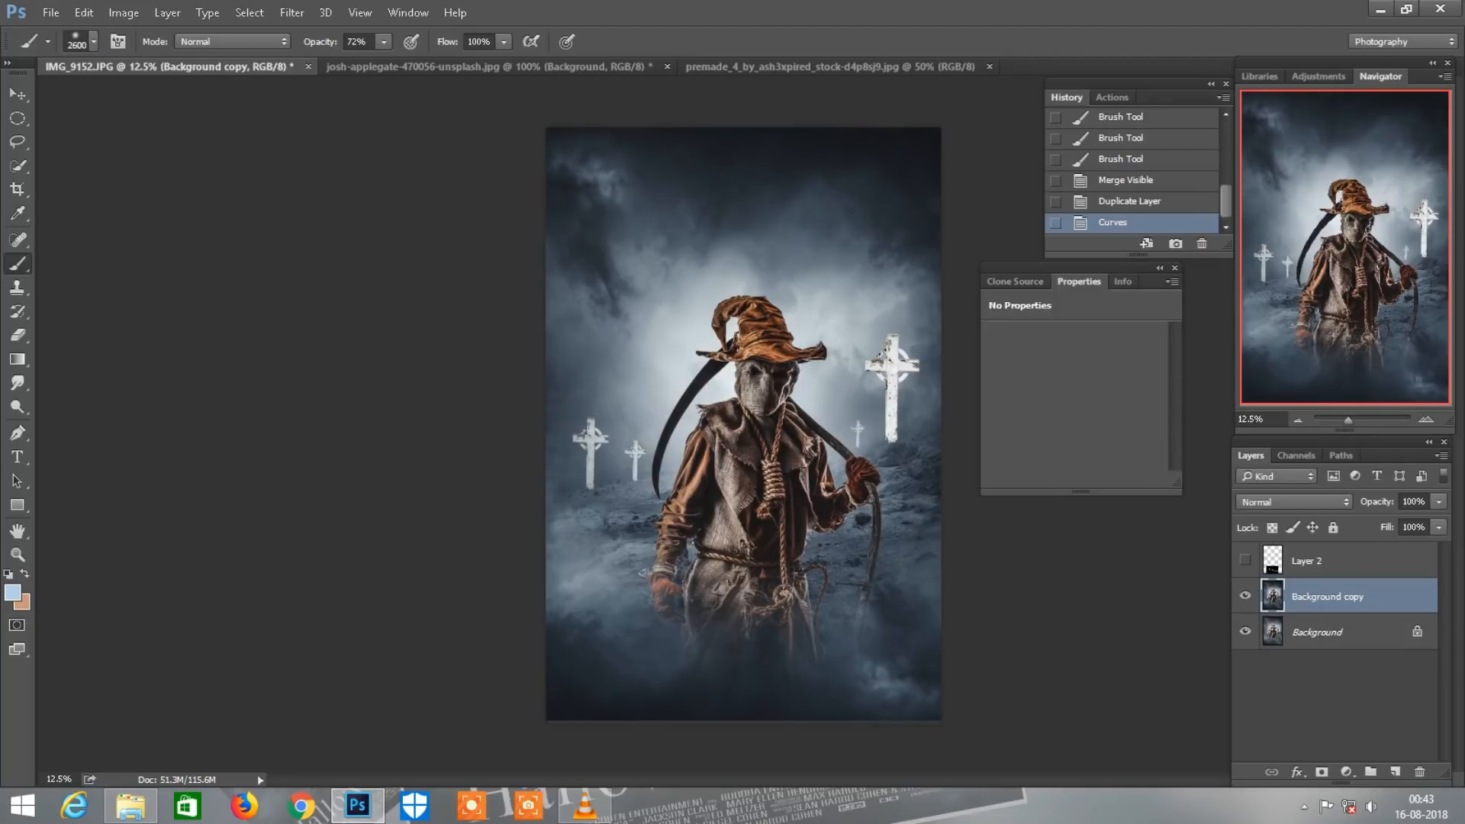
# - Create a new layer above the background copy, fill it with 50% Gray and set its blend mode to Overlay
pyautogui.click(16, 94)
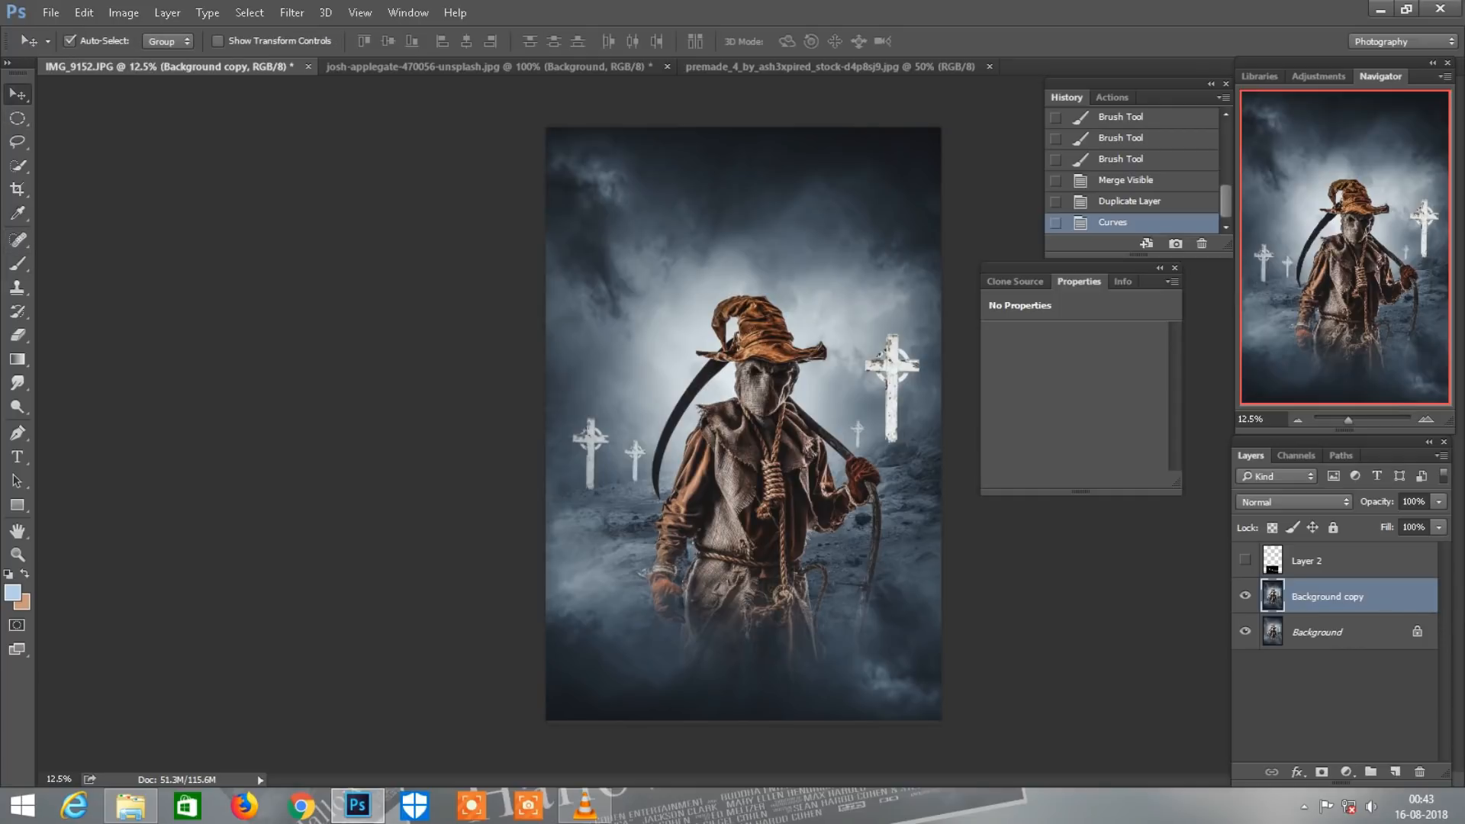
pyautogui.hotkey('ctrl', '+')
pyautogui.click(1395, 771)
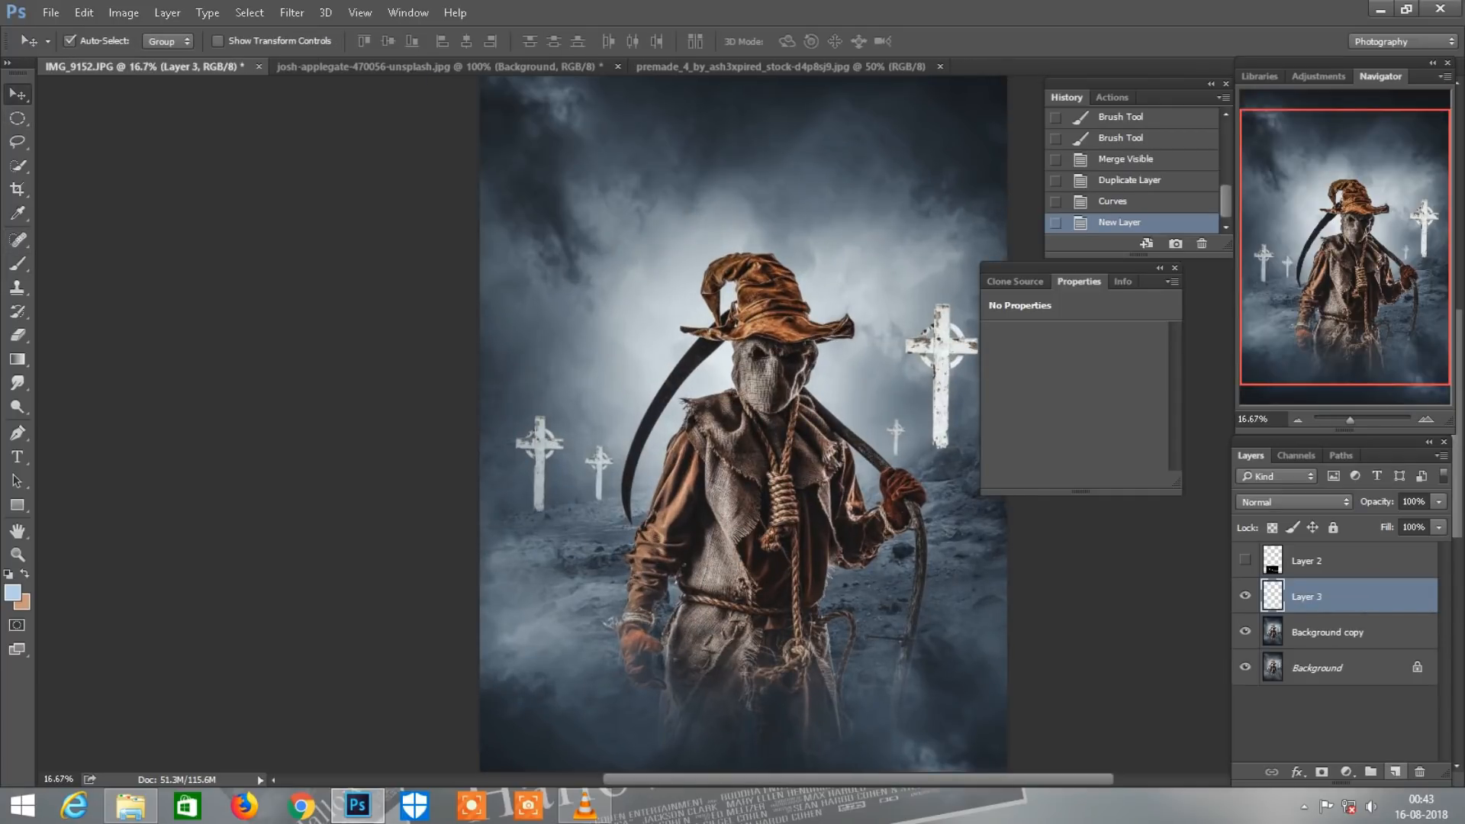
pyautogui.click(84, 12)
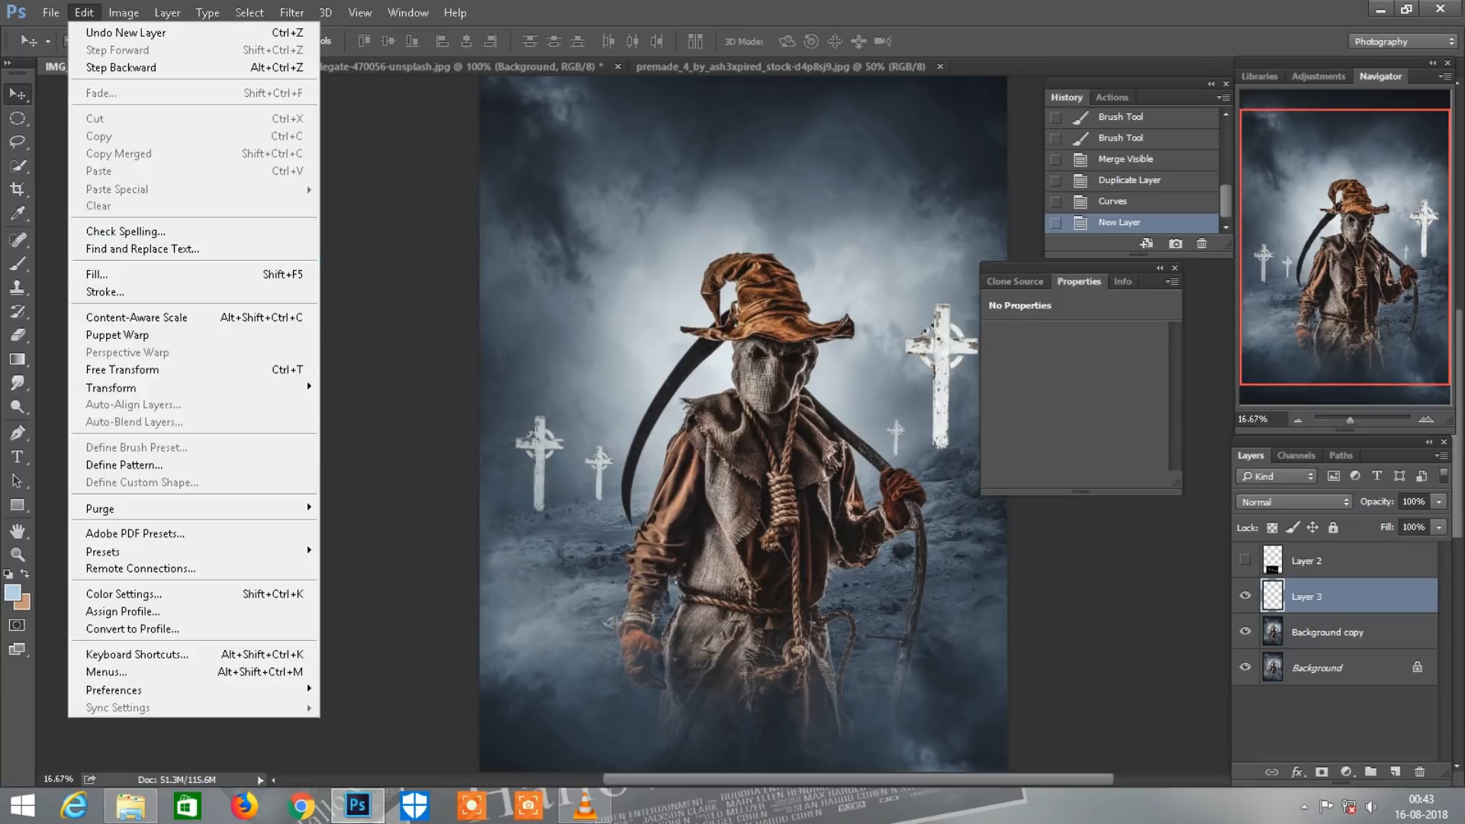
pyautogui.click(106, 274)
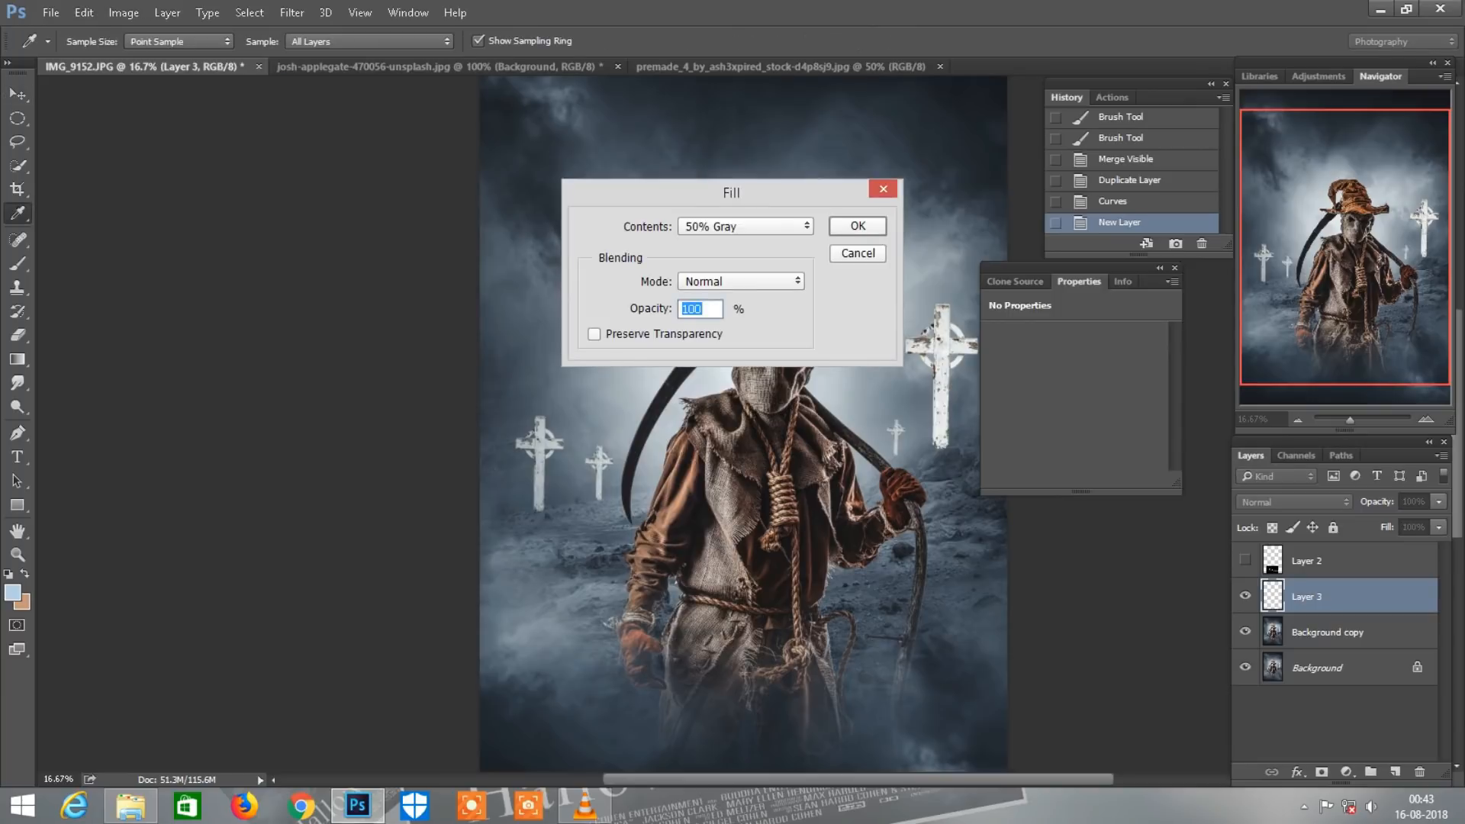
pyautogui.press('Return')
pyautogui.click(1285, 502)
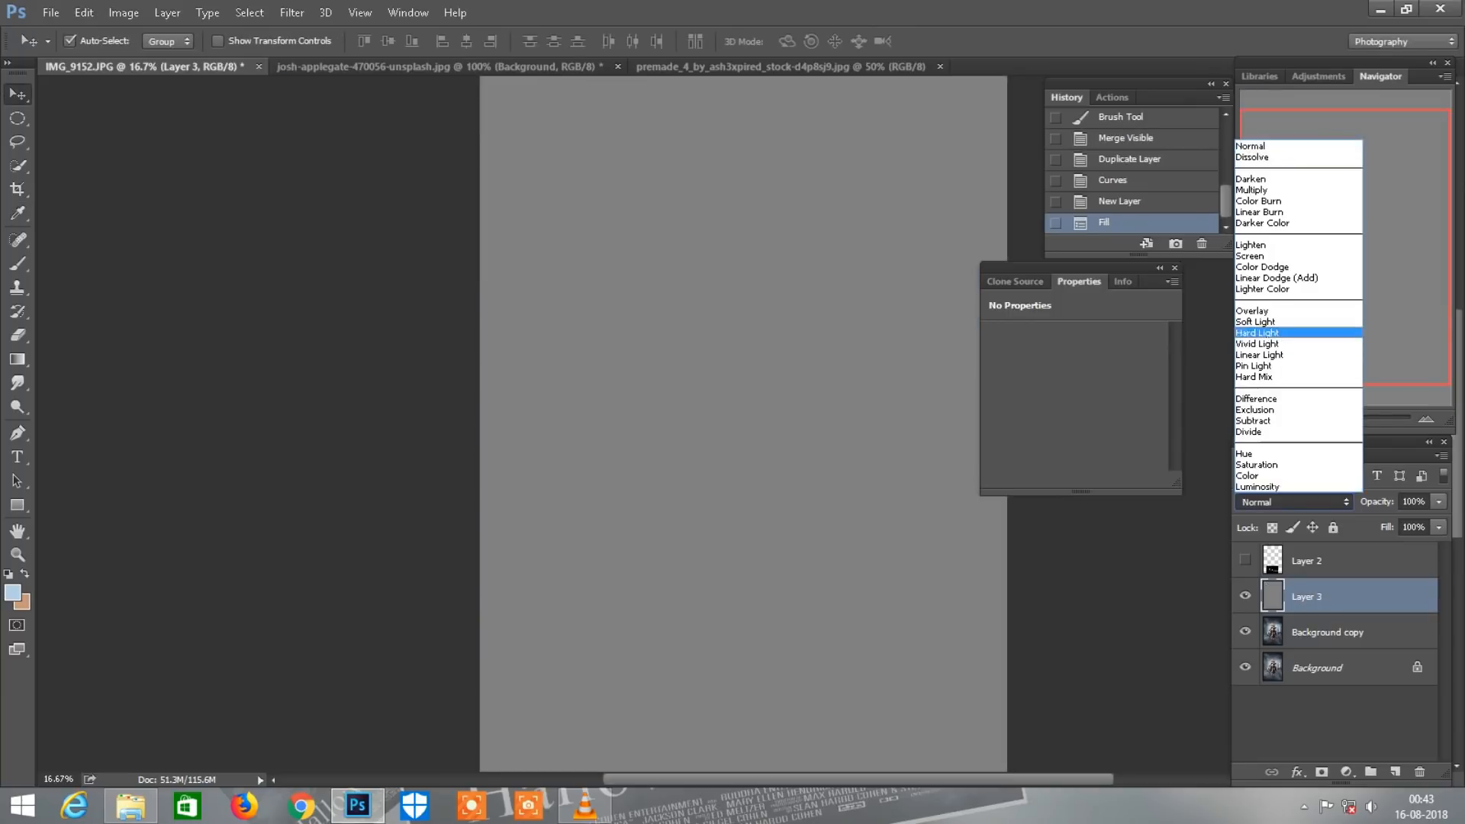
pyautogui.click(1266, 311)
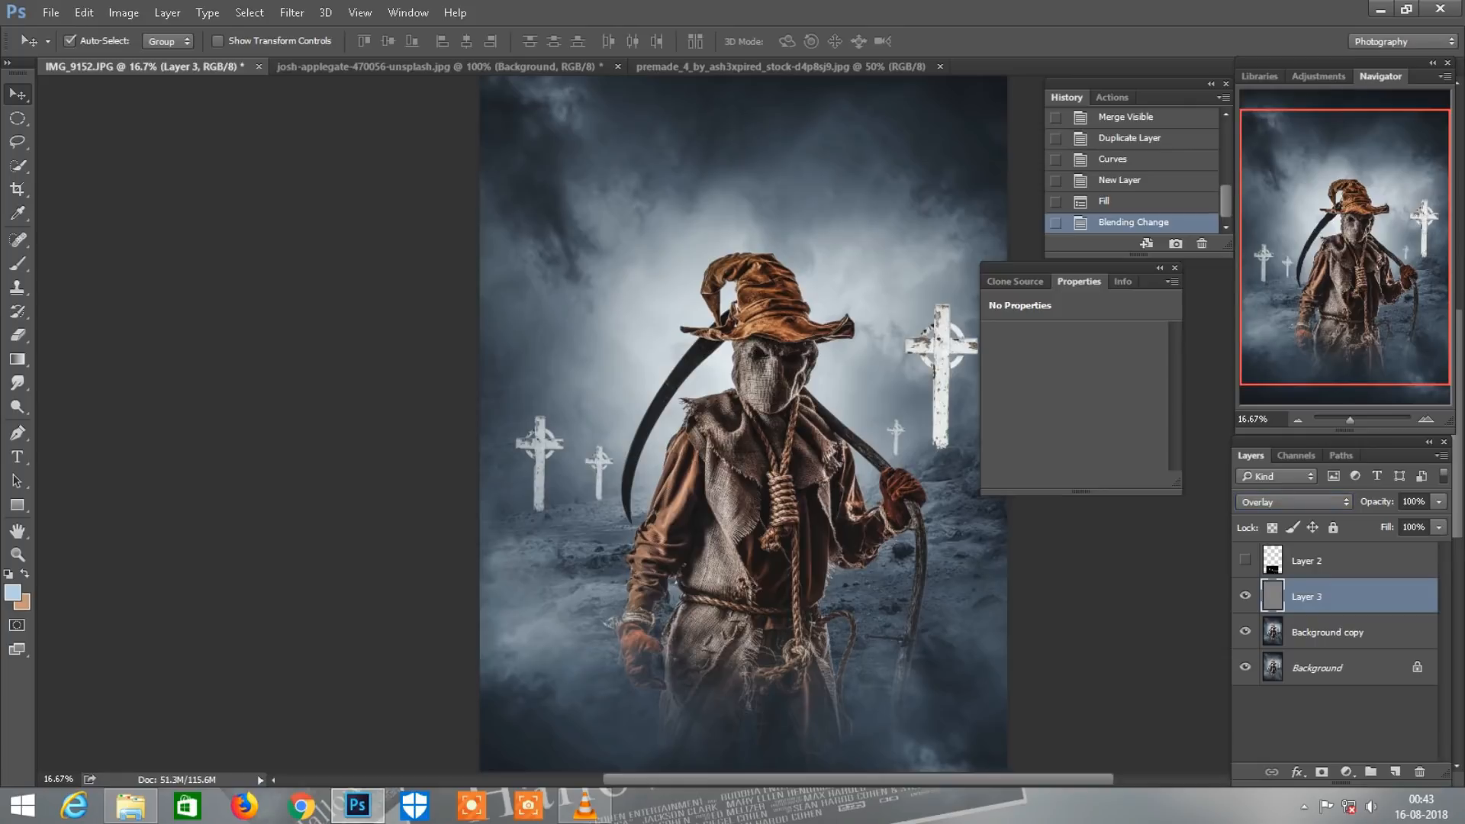
# - Dodge the midtones at 31% exposure on the gray layer over the scarecrow's hat, mask, vest and sleeve, using 200 and 250 px brushes
pyautogui.hotkey('ctrl', '+')
pyautogui.press('o')
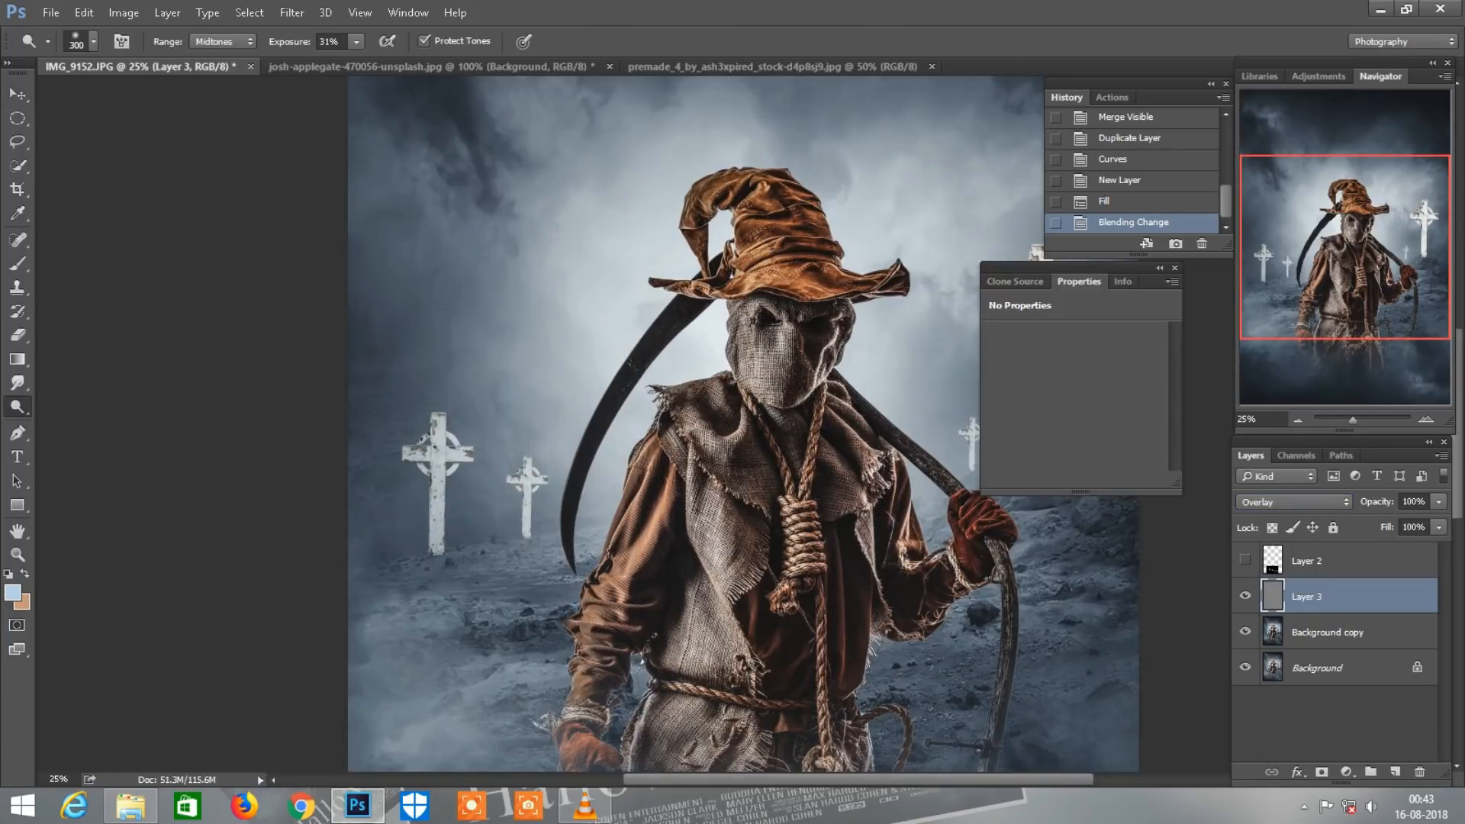
pyautogui.scroll(-4, 744, 423)
pyautogui.press('[')
pyautogui.press('[')
pyautogui.moveTo(757, 213); pyautogui.dragTo(751, 180)
pyautogui.moveTo(765, 100); pyautogui.dragTo(695, 155)
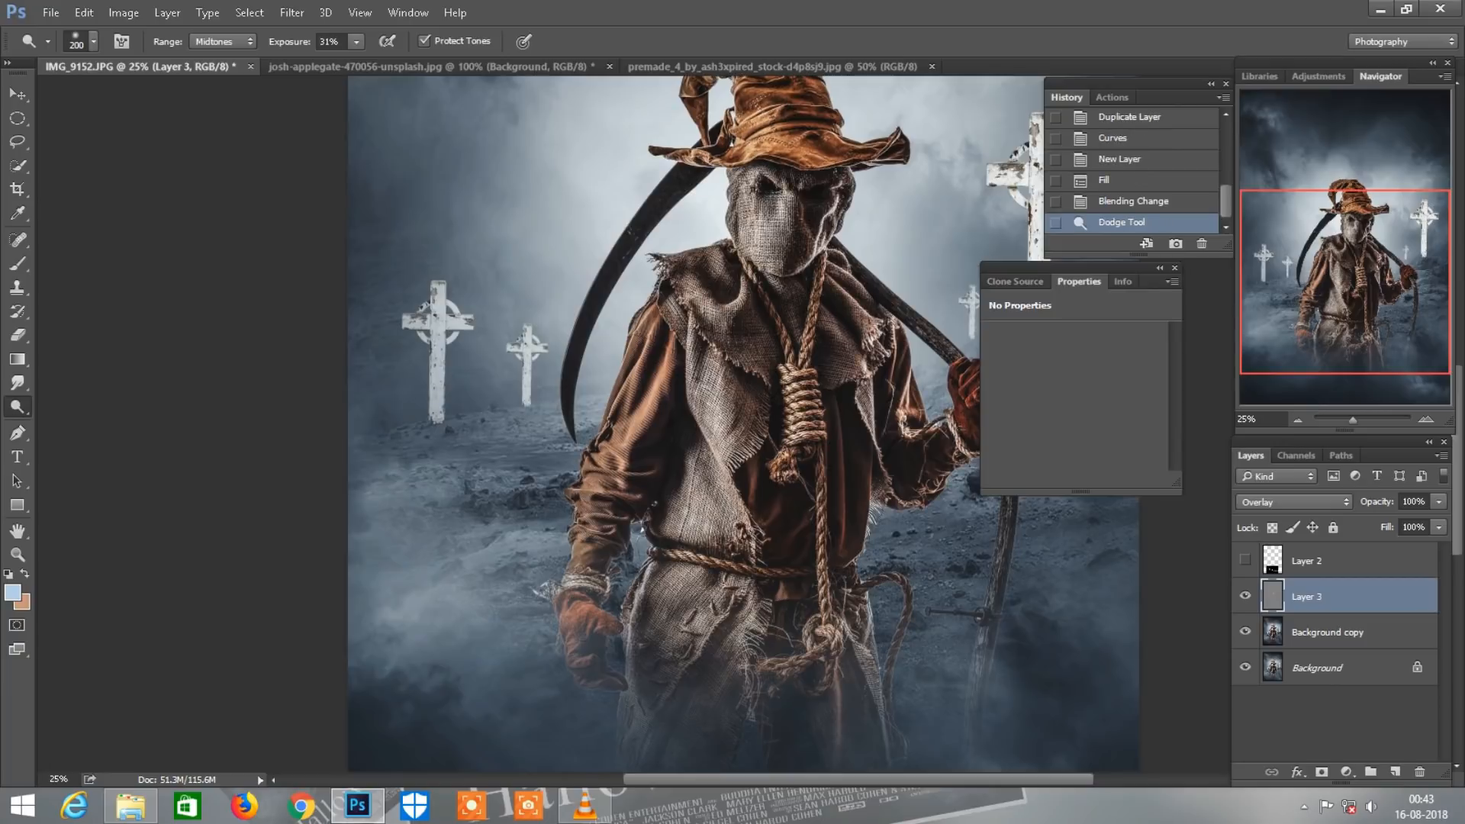
pyautogui.moveTo(708, 300); pyautogui.dragTo(730, 514)
pyautogui.press(']')
pyautogui.moveTo(658, 347); pyautogui.dragTo(599, 538)
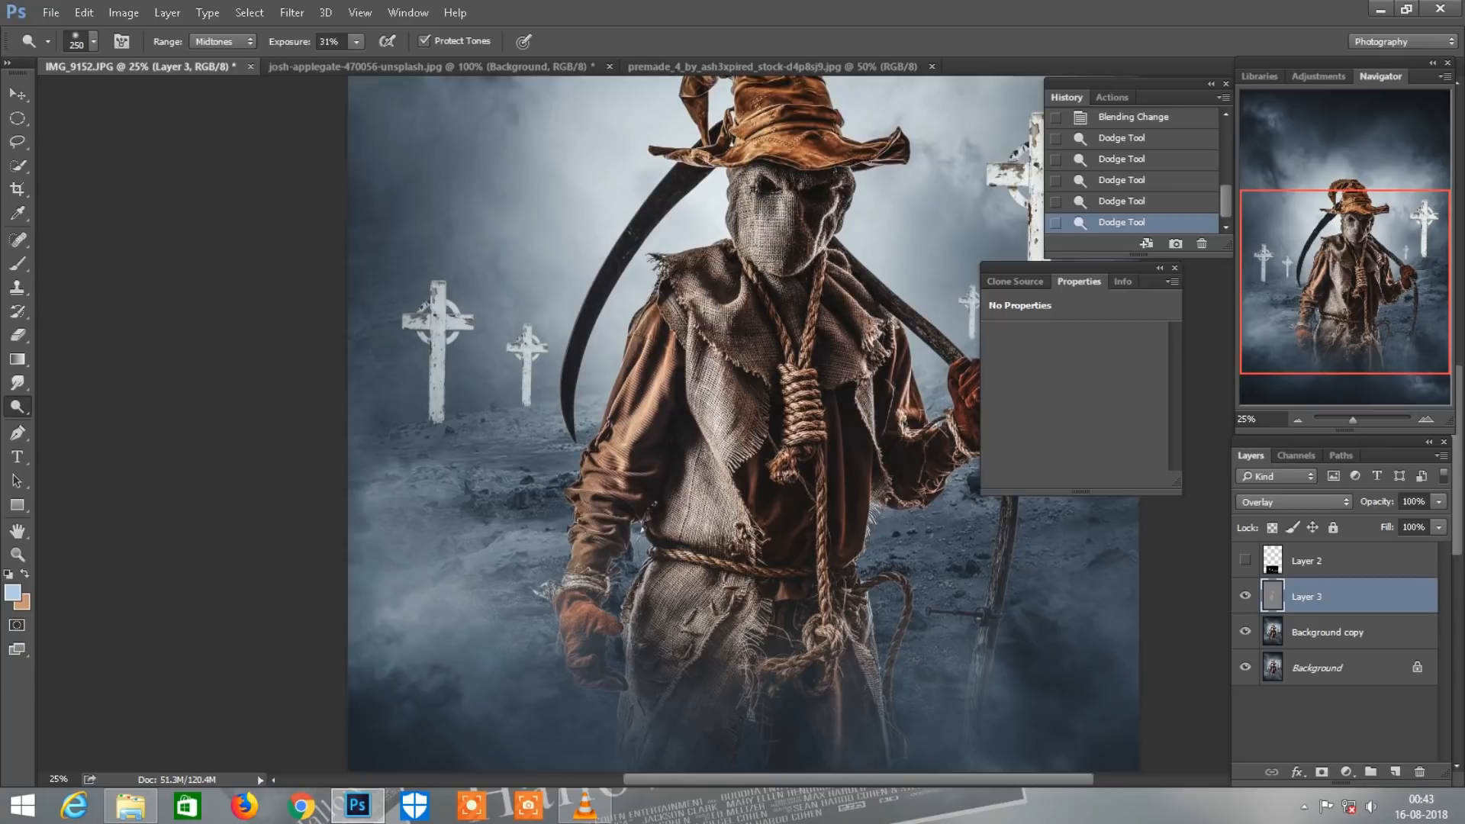
# - Continue dodging with the 250 px brush over the scarecrow's lower clothing, glove and rope to brighten their highlights
pyautogui.scroll(-4, 611, 496)
pyautogui.moveTo(736, 466)
pyautogui.mouseDown()
pyautogui.moveTo(706, 488)
pyautogui.moveTo(673, 459)
pyautogui.mouseUp()
pyautogui.moveTo(599, 408); pyautogui.dragTo(589, 515)
pyautogui.moveTo(760, 509); pyautogui.dragTo(813, 507)
pyautogui.hscroll(5, 813, 488)
pyautogui.moveTo(824, 304); pyautogui.dragTo(791, 232)
pyautogui.scroll(3, 790, 232)
pyautogui.hscroll(-3, 648, 424)
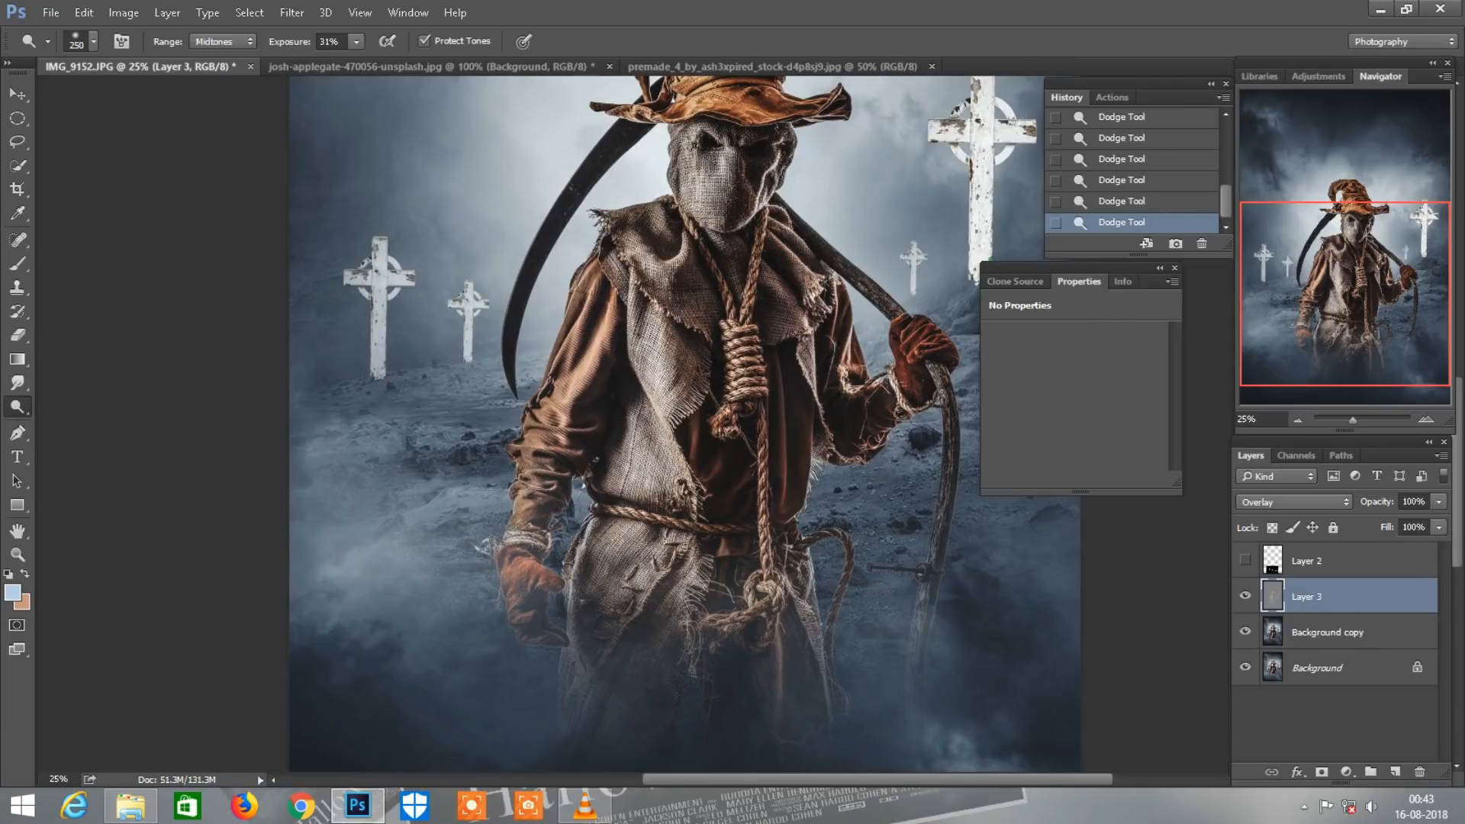
pyautogui.scroll(5, 684, 423)
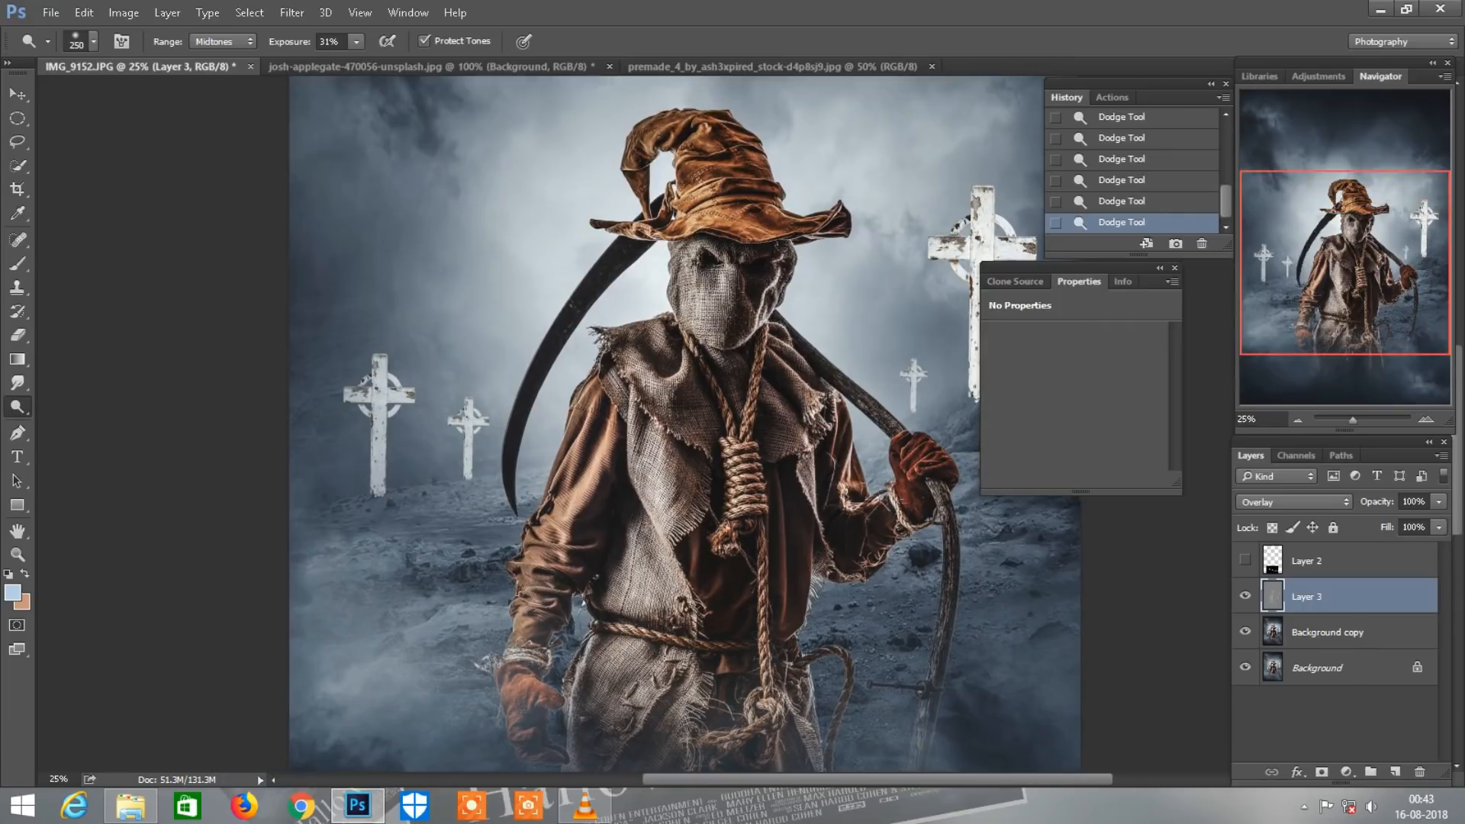
# - Merge the dodged layer with the visible layers and make a new copy of the background
pyautogui.rightClick(1343, 596)
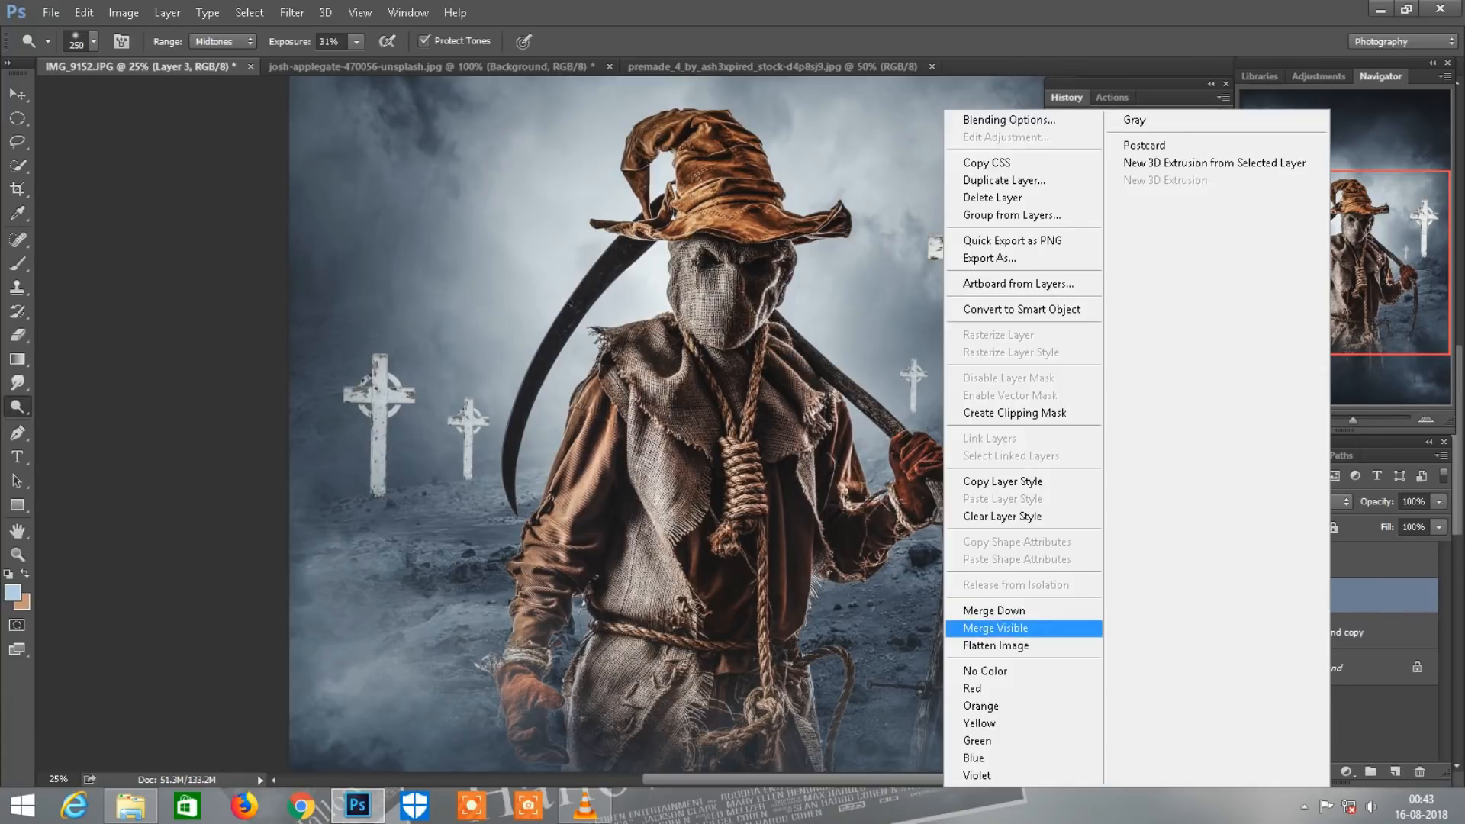
pyautogui.click(1022, 628)
pyautogui.moveTo(1346, 599); pyautogui.dragTo(1394, 772)
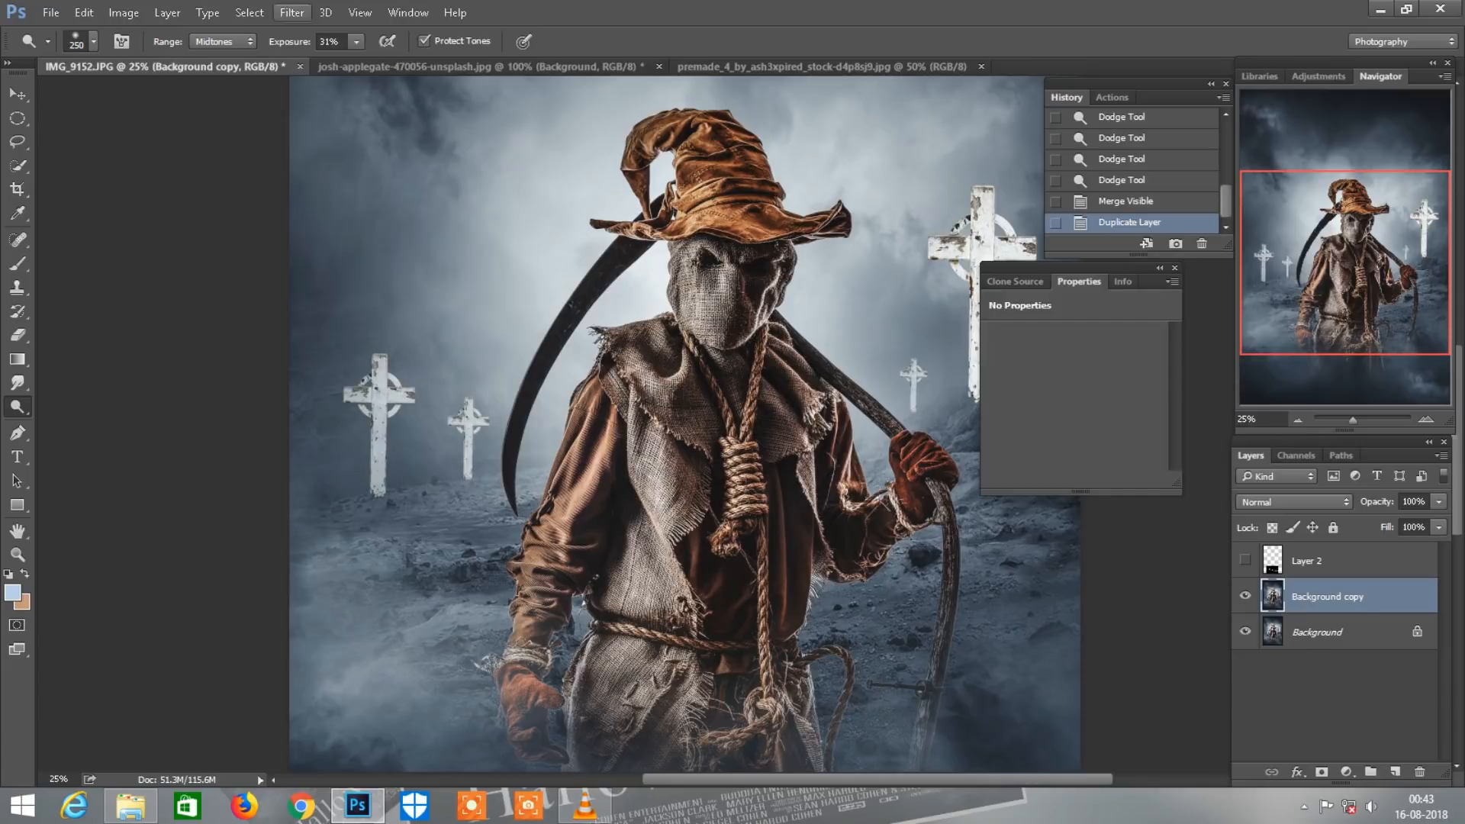
# - Sharpen the background copy with a 2.0-pixel High Pass filter and set its blend mode to Linear Light
pyautogui.click(292, 12)
pyautogui.moveTo(321, 371)
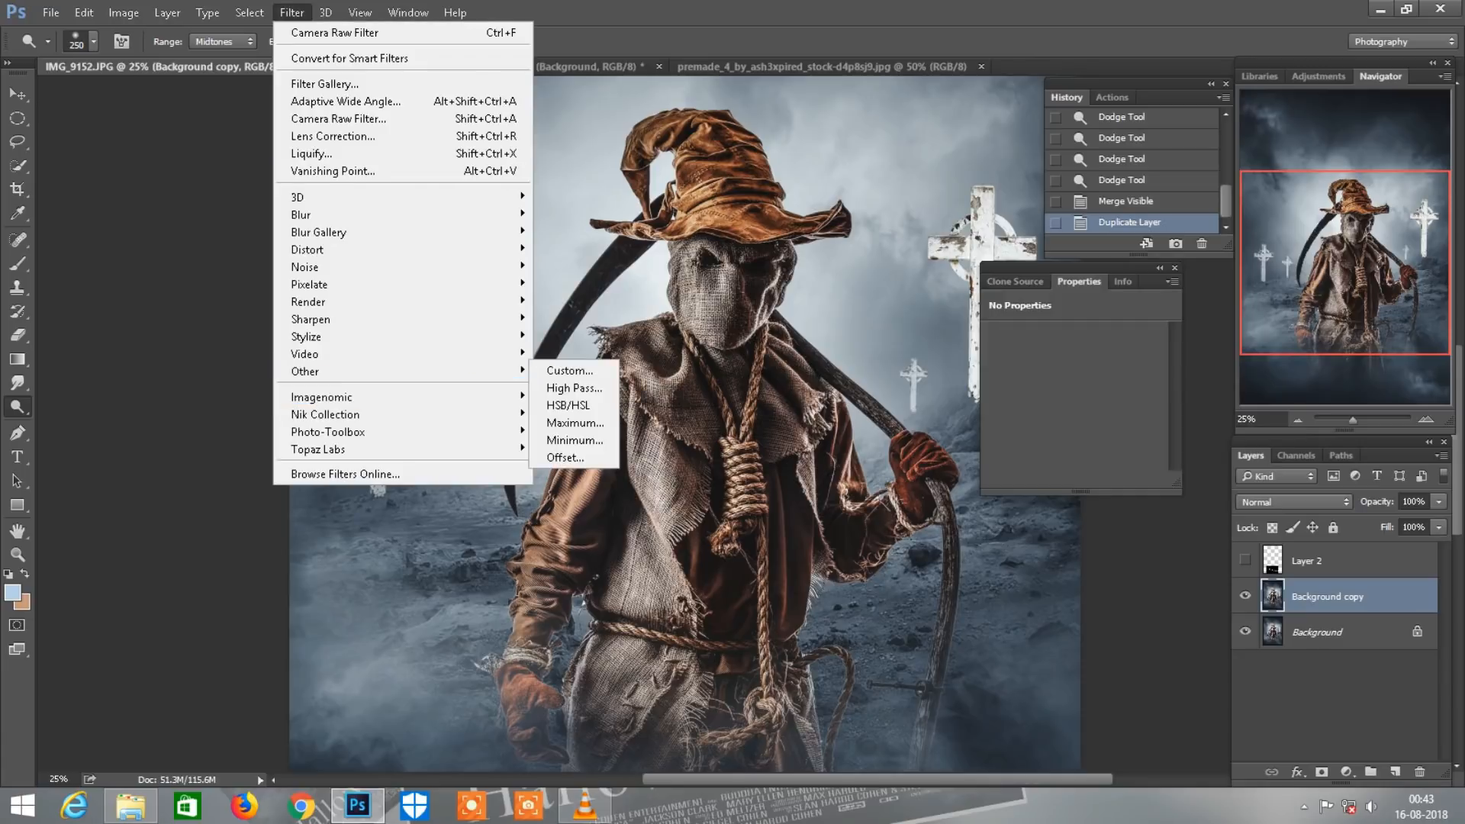
pyautogui.click(572, 387)
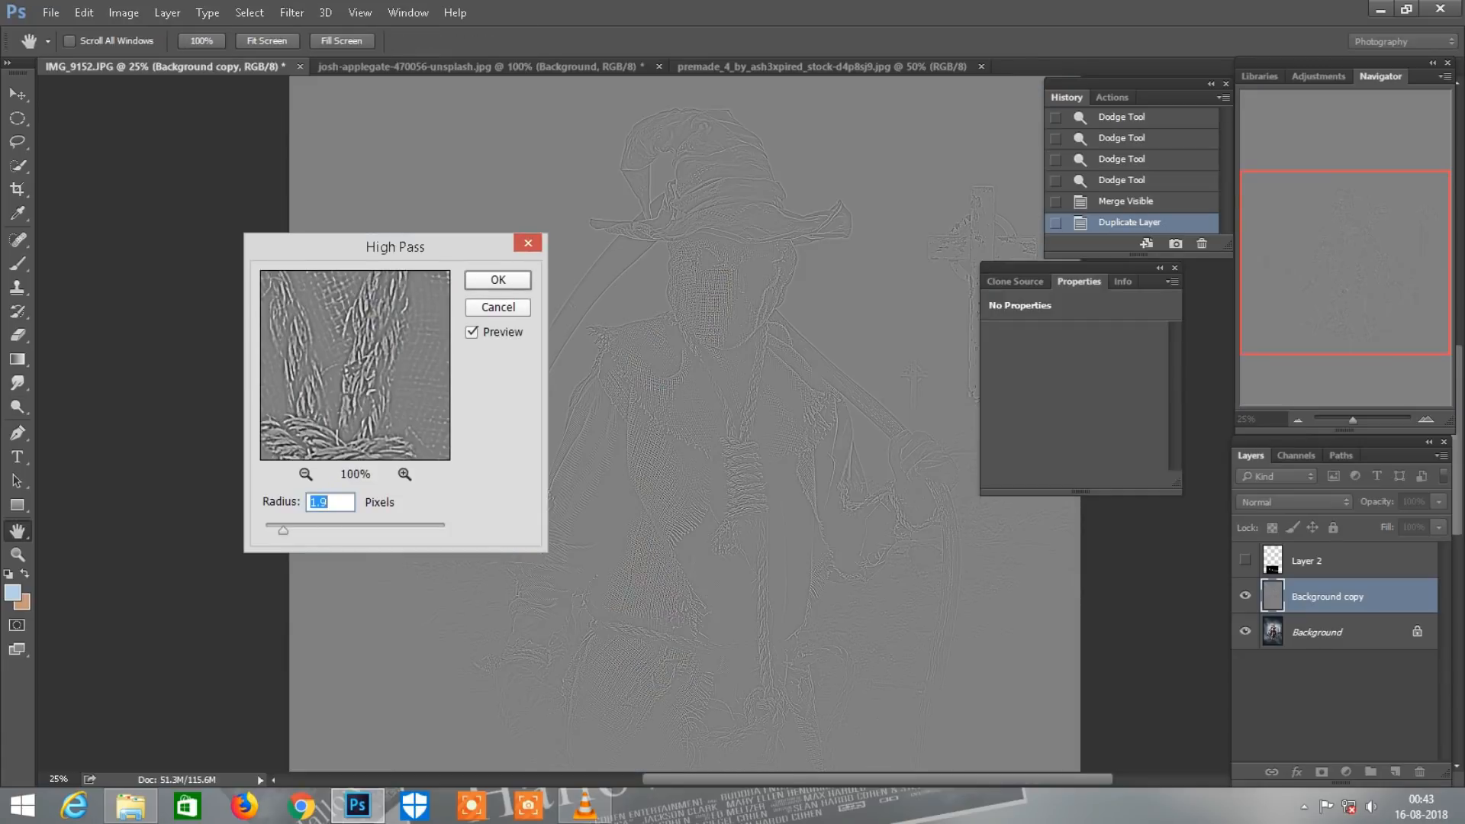
pyautogui.hotkey('ctrl', '+')
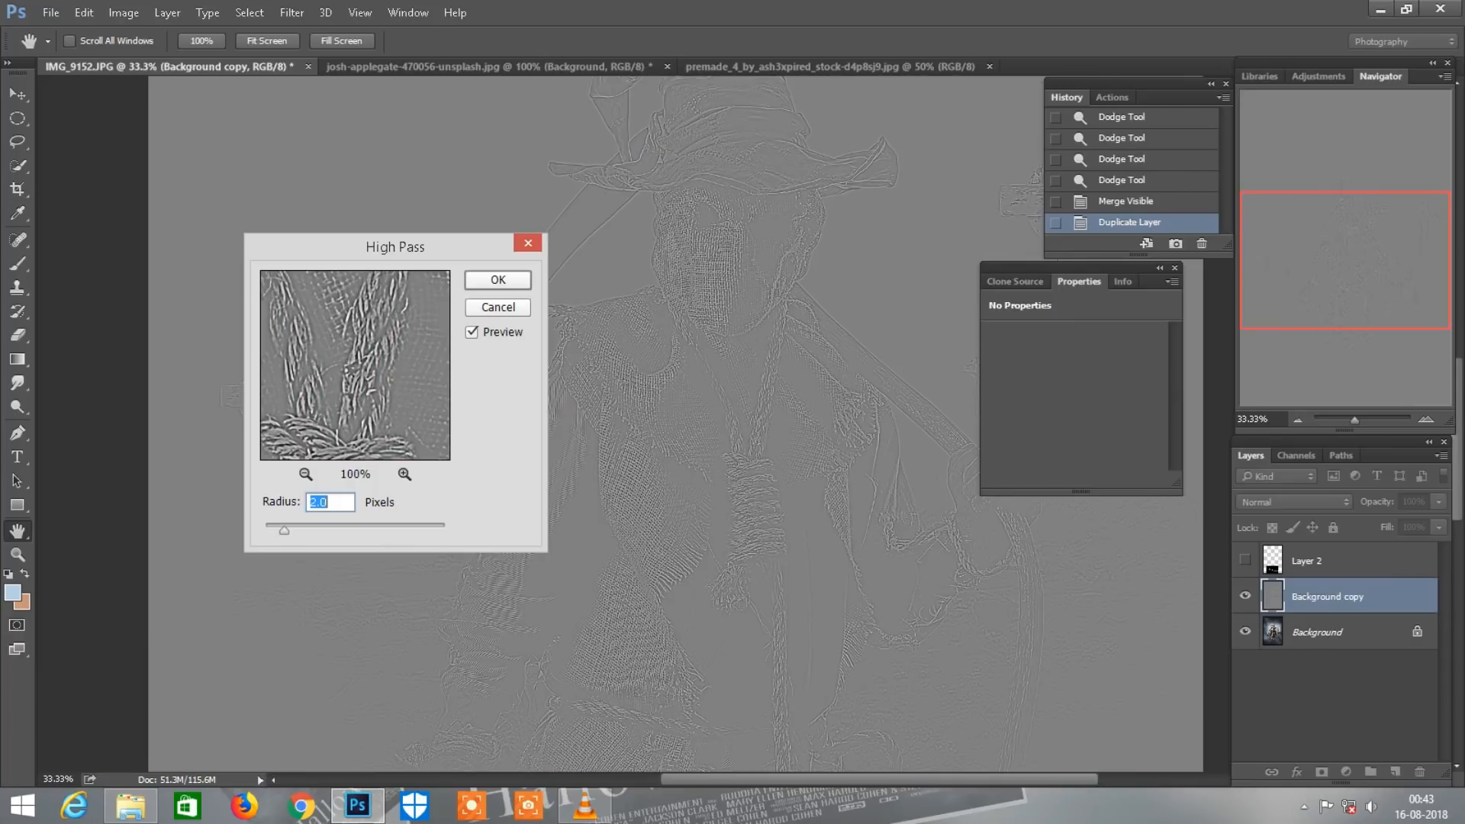
pyautogui.press('Return')
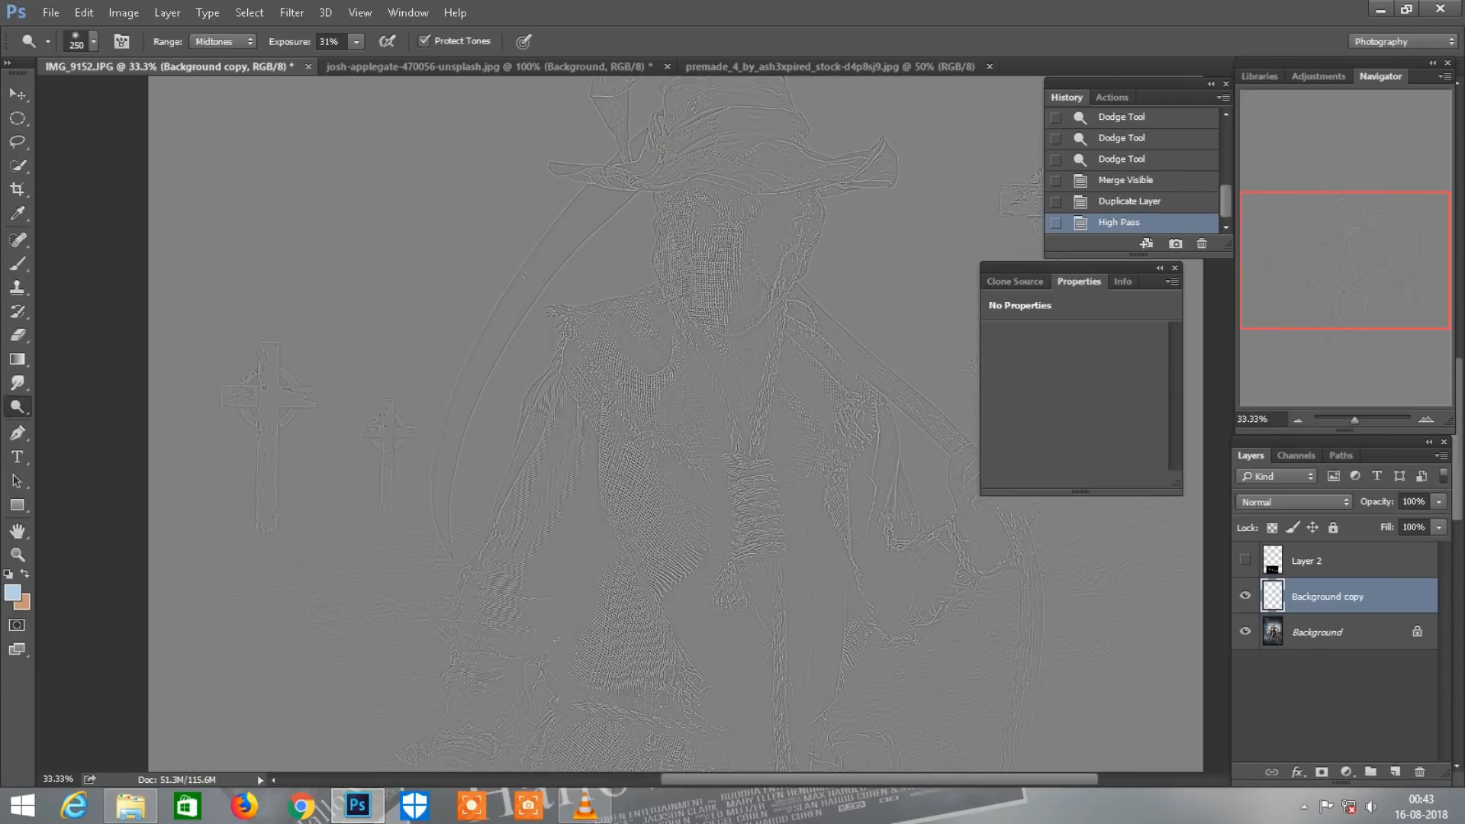
pyautogui.click(1293, 502)
pyautogui.click(1260, 354)
pyautogui.hotkey('ctrl', '-')
pyautogui.hotkey('ctrl', '-')
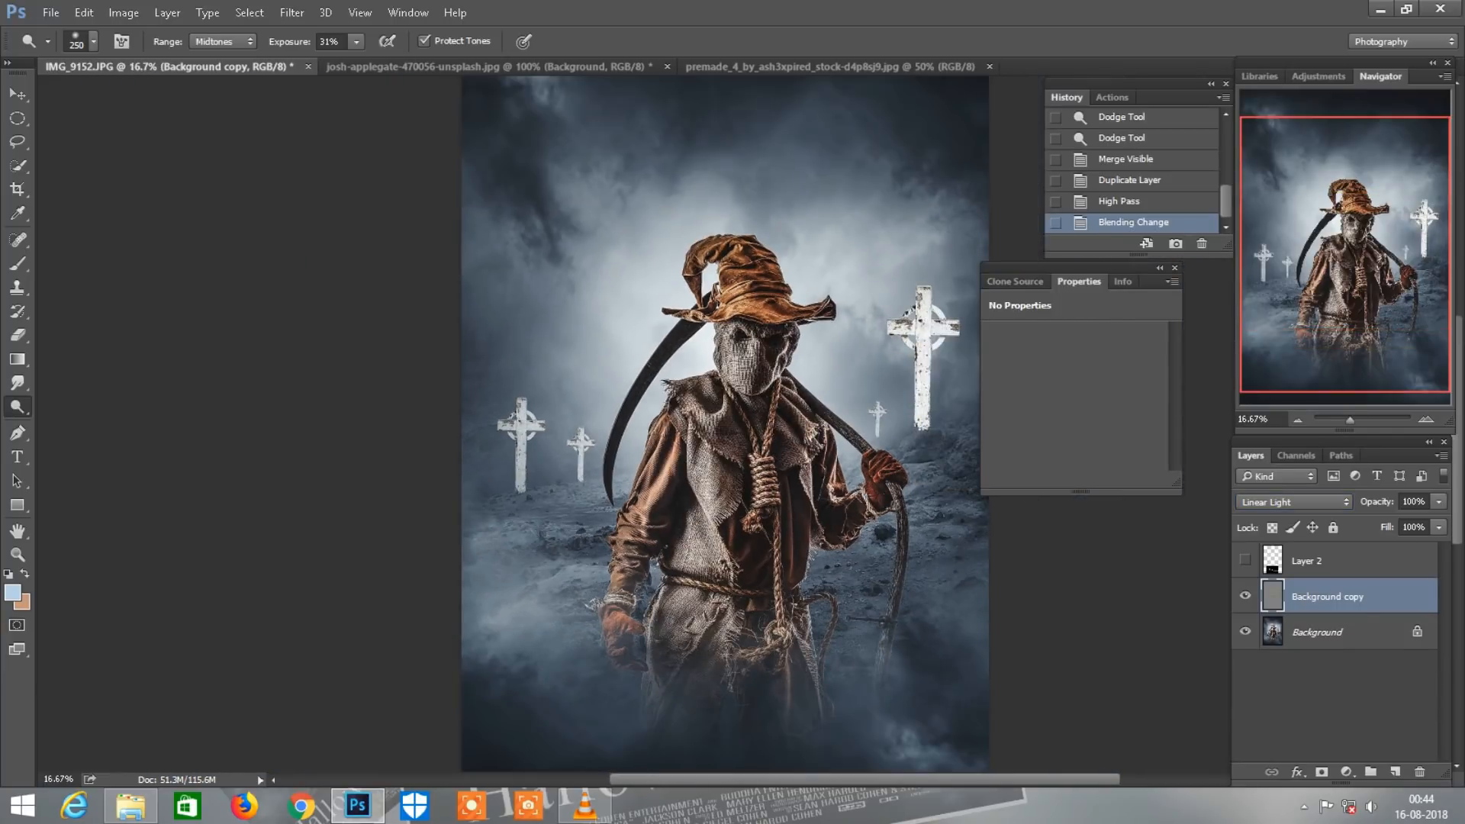
# - Merge the sharpening layer with the visible layers and duplicate the merged background
pyautogui.rightClick(1327, 595)
pyautogui.click(1025, 625)
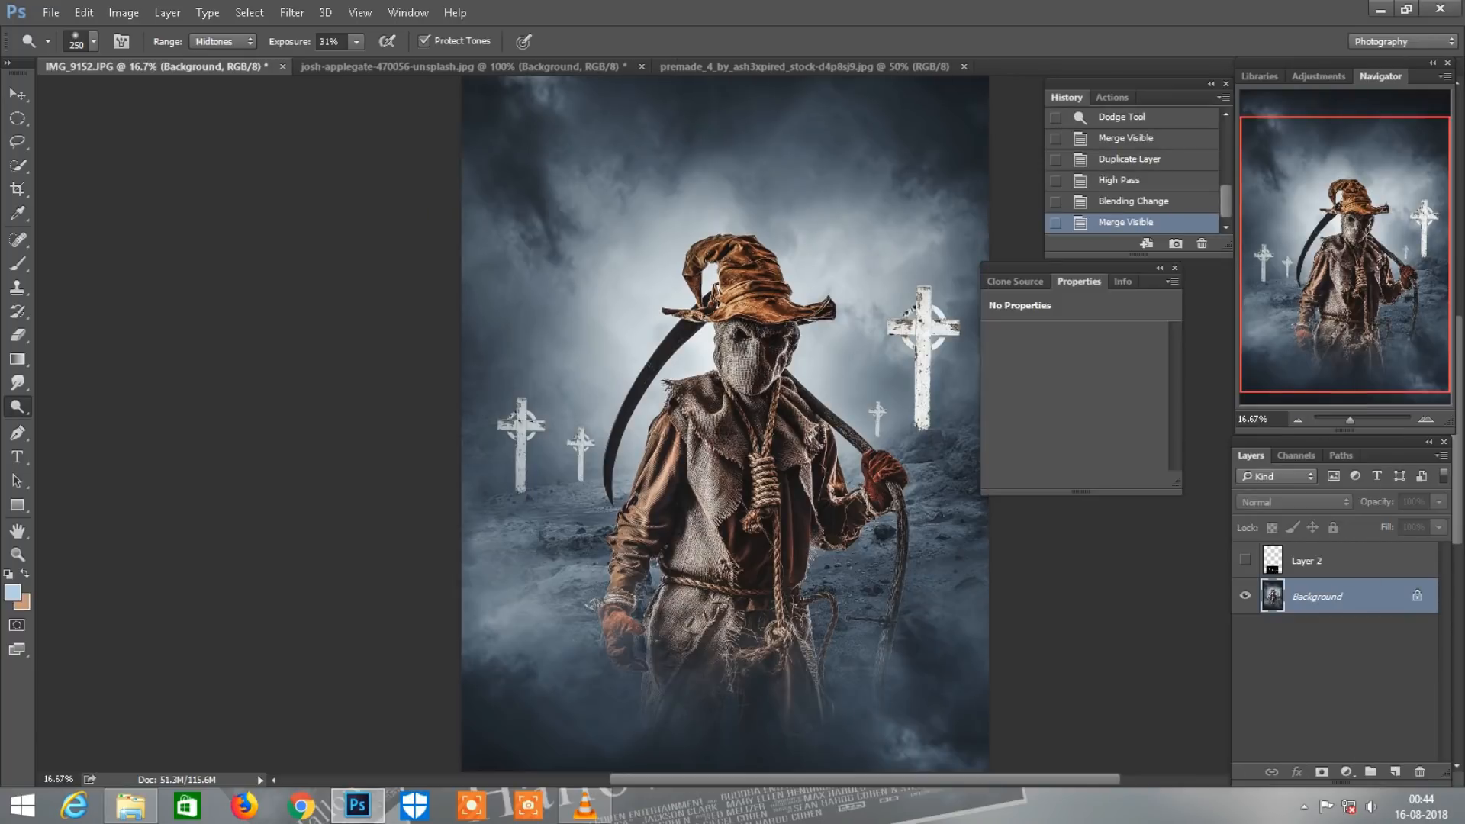
pyautogui.moveTo(1327, 682); pyautogui.dragTo(1395, 771)
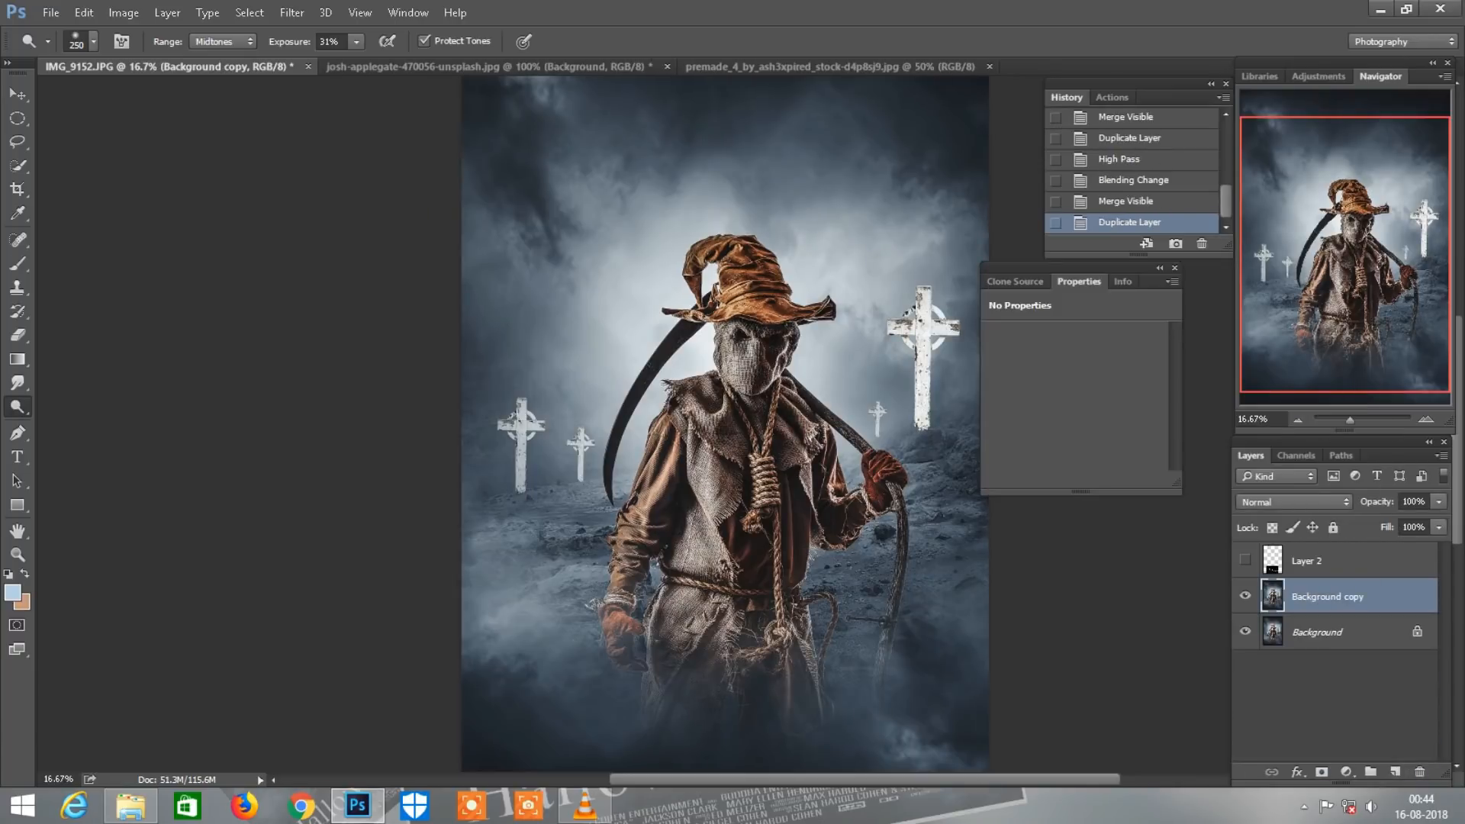
# - Set the foreground color to light blue #abcfef and activate the Brush tool
pyautogui.click(13, 593)
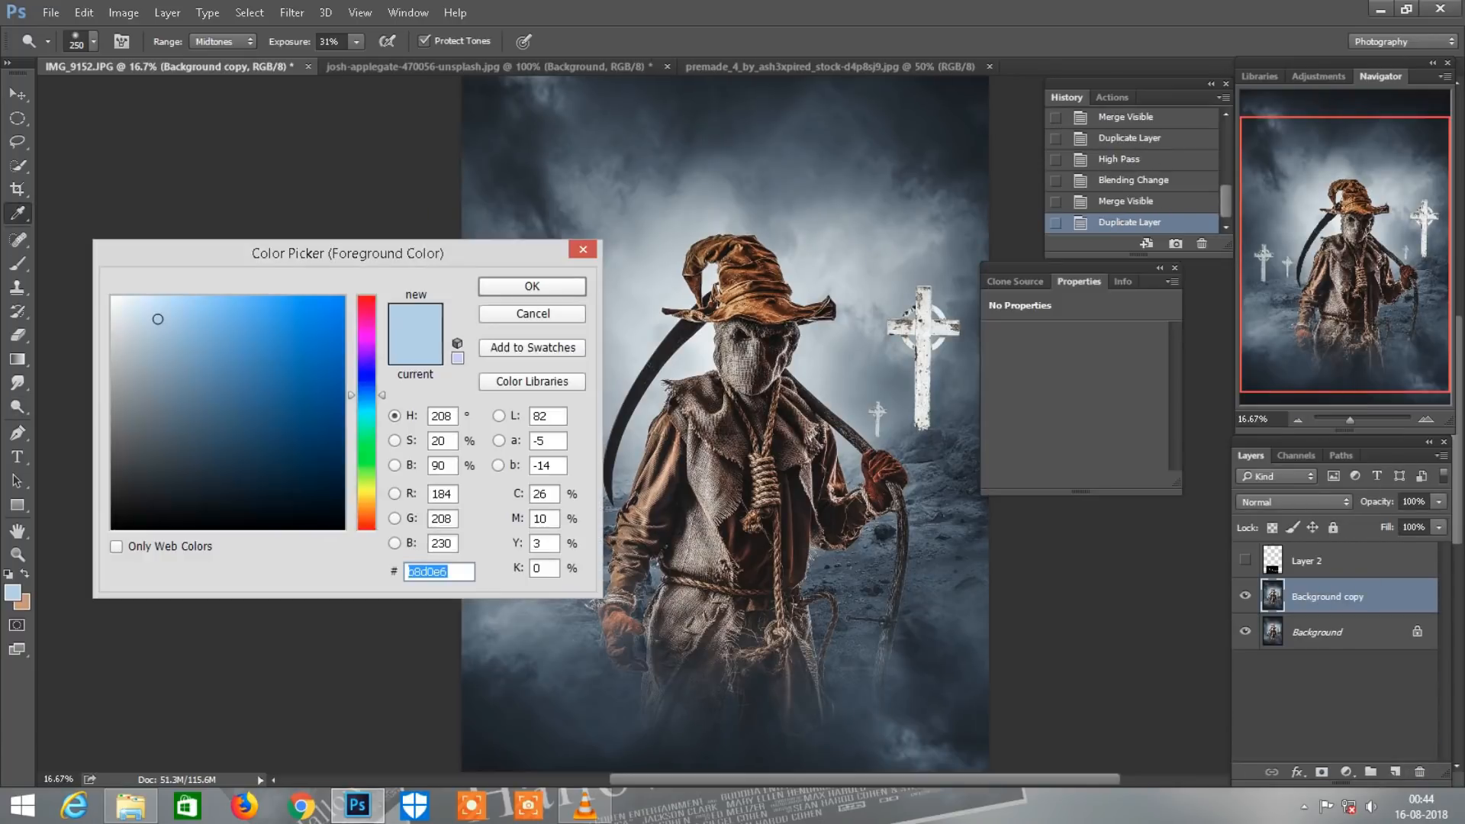
pyautogui.write('abcfef')
pyautogui.press('Return')
pyautogui.press('b')
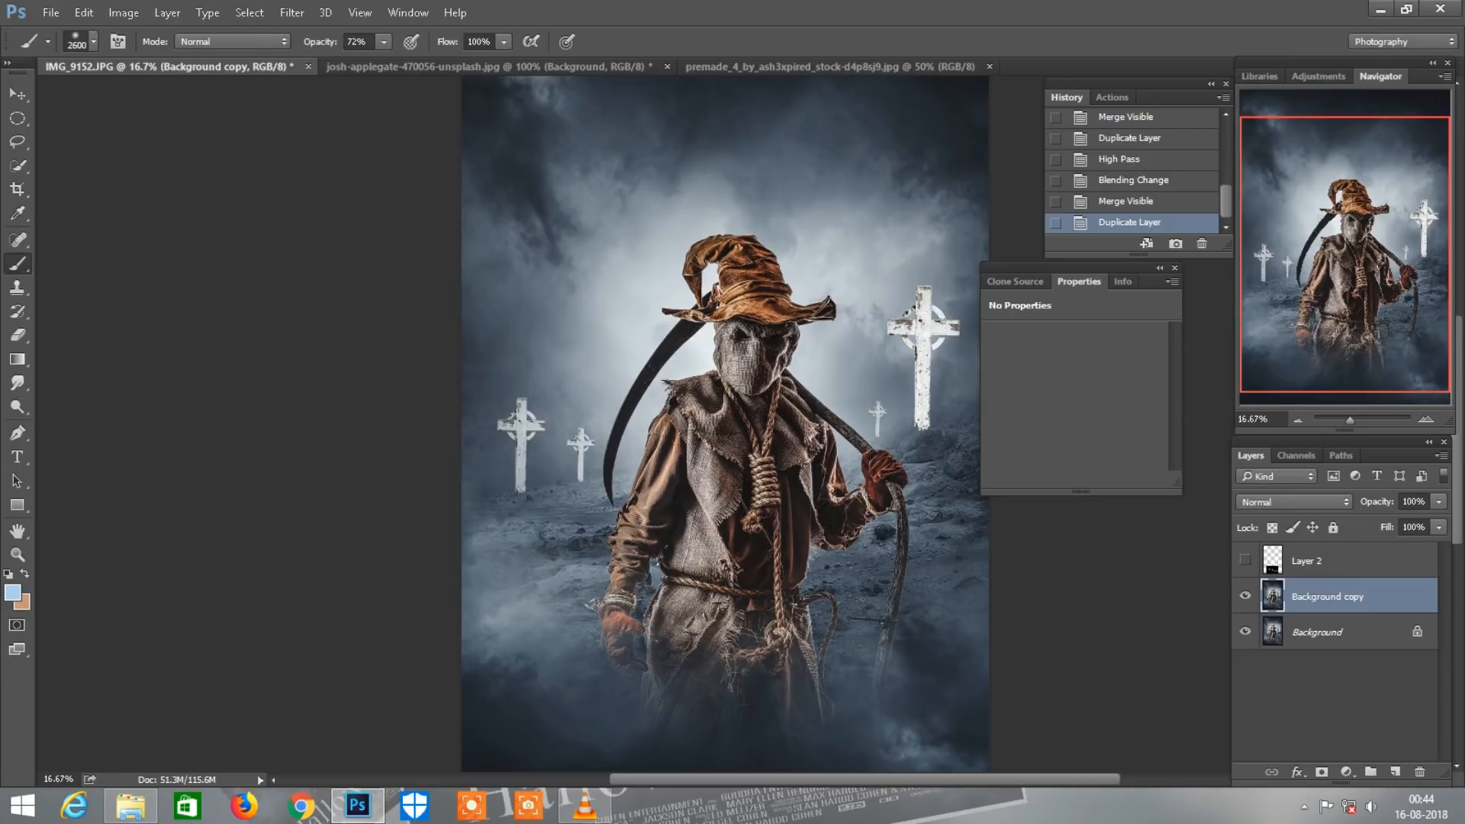
# - With the brush in Screen mode at 47% opacity, paint soft glows over the shoulder and the hat's curl, reducing the brush from 600 to 400 px
pyautogui.click(231, 42)
pyautogui.click(202, 183)
pyautogui.press('5')
pyautogui.press('6')
pyautogui.hotkey('ctrl', '+')
pyautogui.hotkey('ctrl', '+')
pyautogui.press('[')
pyautogui.press('[')
pyautogui.press('[')
pyautogui.press('[')
pyautogui.press('[')
pyautogui.press('[')
pyautogui.press('[')
pyautogui.press('[')
pyautogui.press('[')
pyautogui.press('[')
pyautogui.press('[')
pyautogui.press('[')
pyautogui.press('[')
pyautogui.press('[')
pyautogui.press('[')
pyautogui.press('[')
pyautogui.scroll(1, 716, 423)
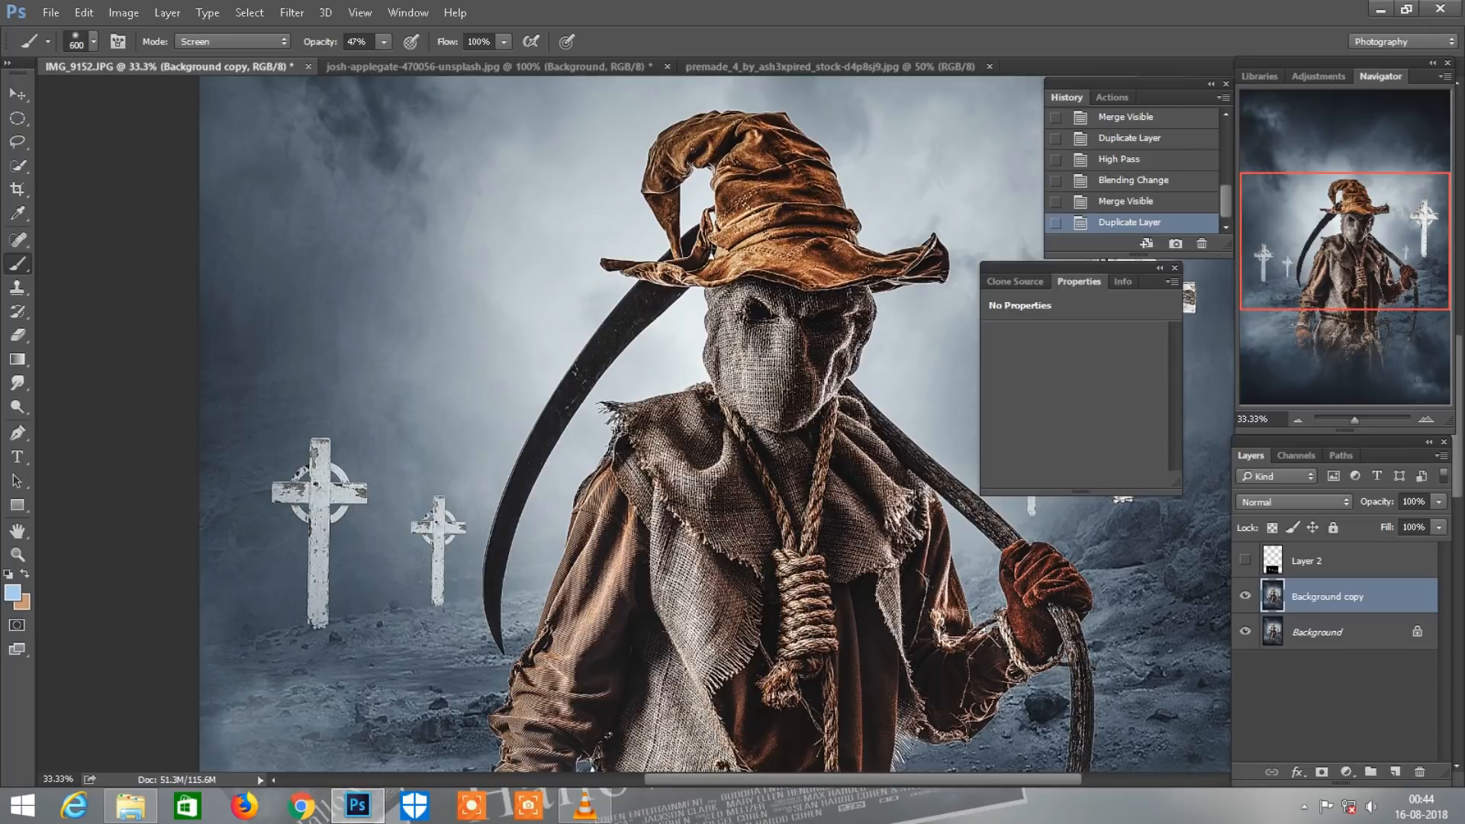
pyautogui.click(679, 364)
pyautogui.click(700, 190)
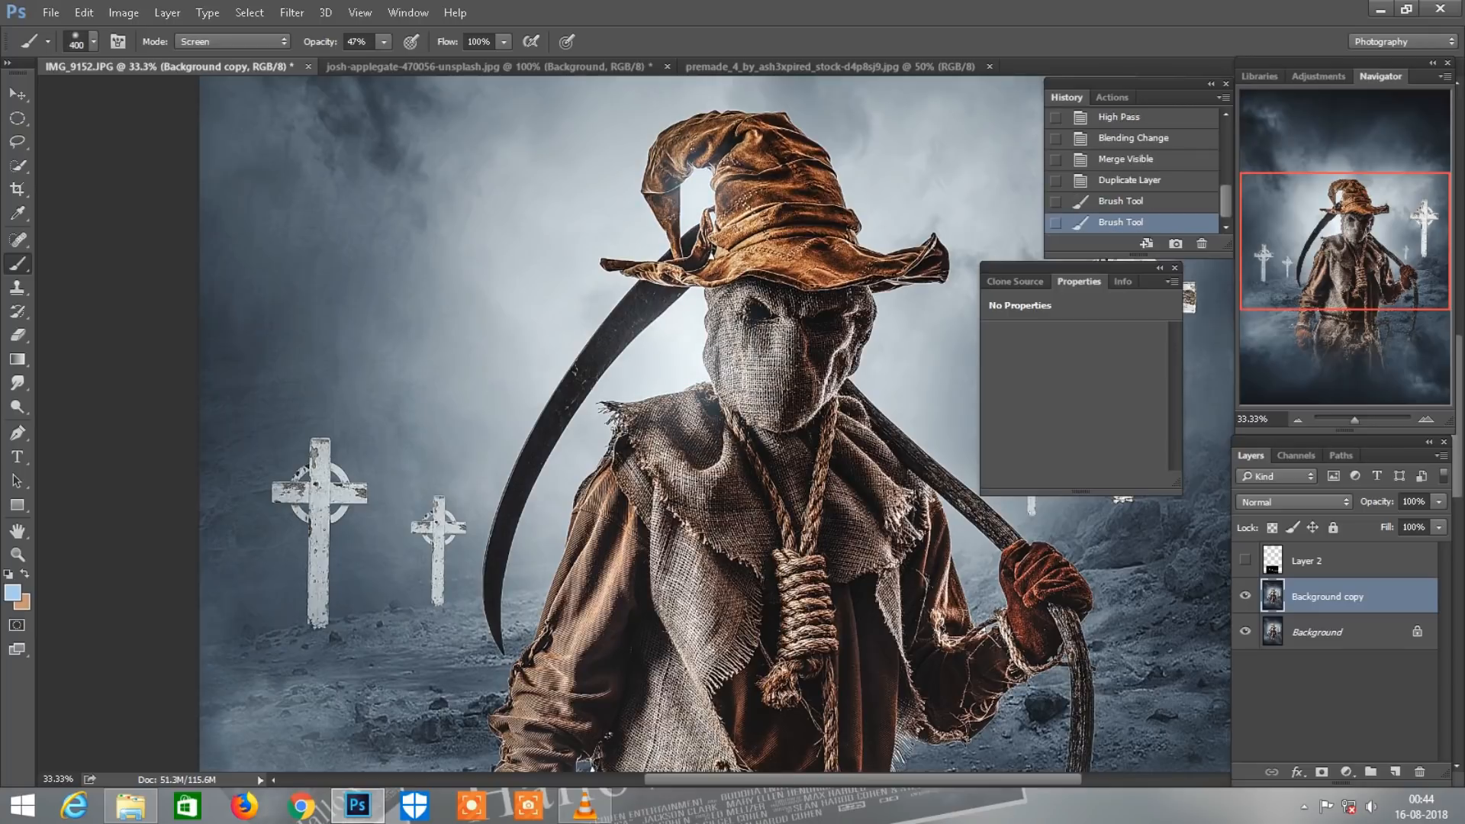
# - Brush blue light along the scythe blade with a 300 px brush at 40% opacity
pyautogui.hscroll(1, 688, 428)
pyautogui.scroll(-4, 688, 428)
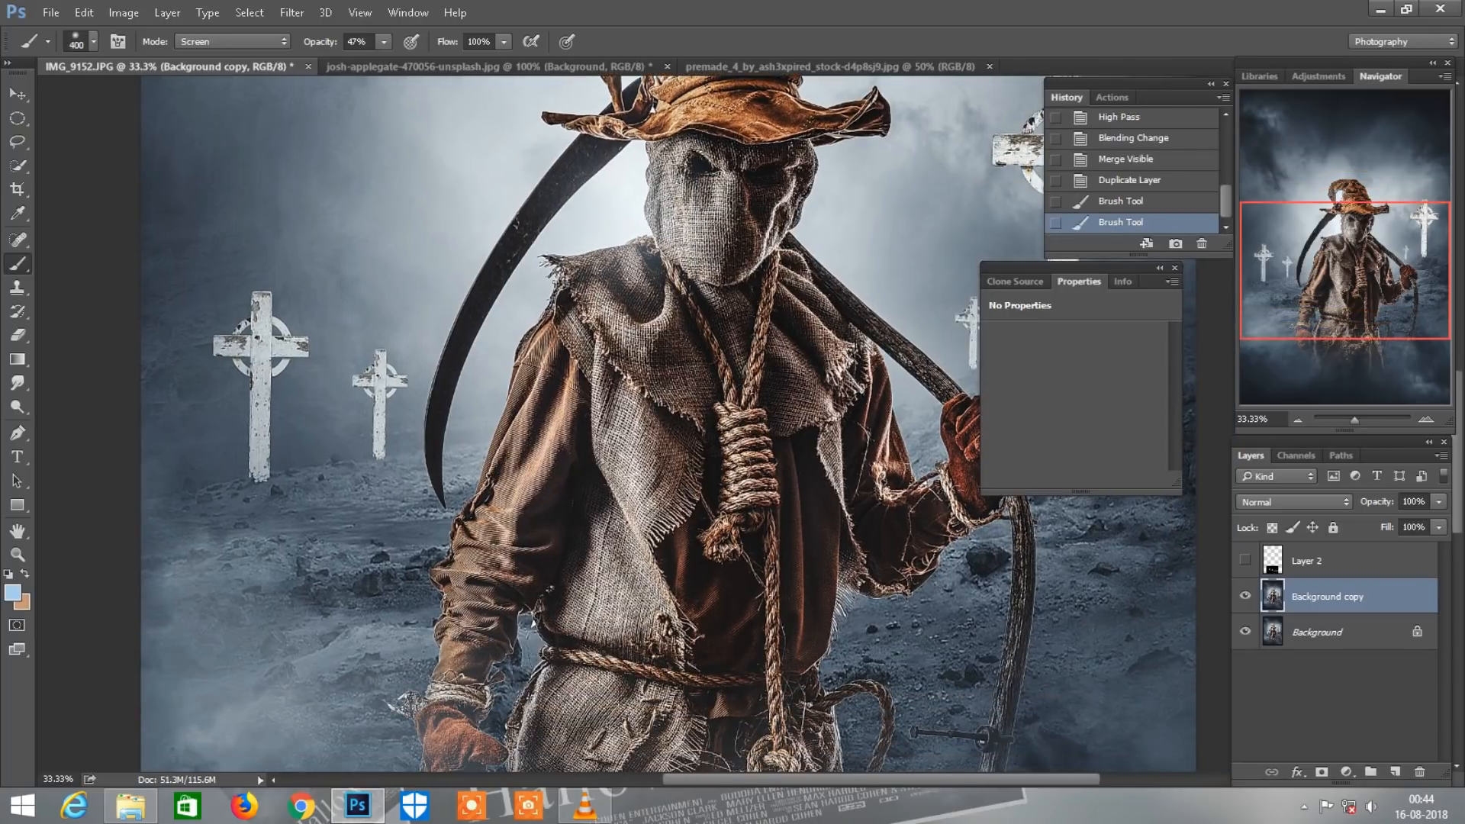
pyautogui.press('[')
pyautogui.press('4')
pyautogui.click(528, 284)
pyautogui.click(496, 355)
pyautogui.click(470, 443)
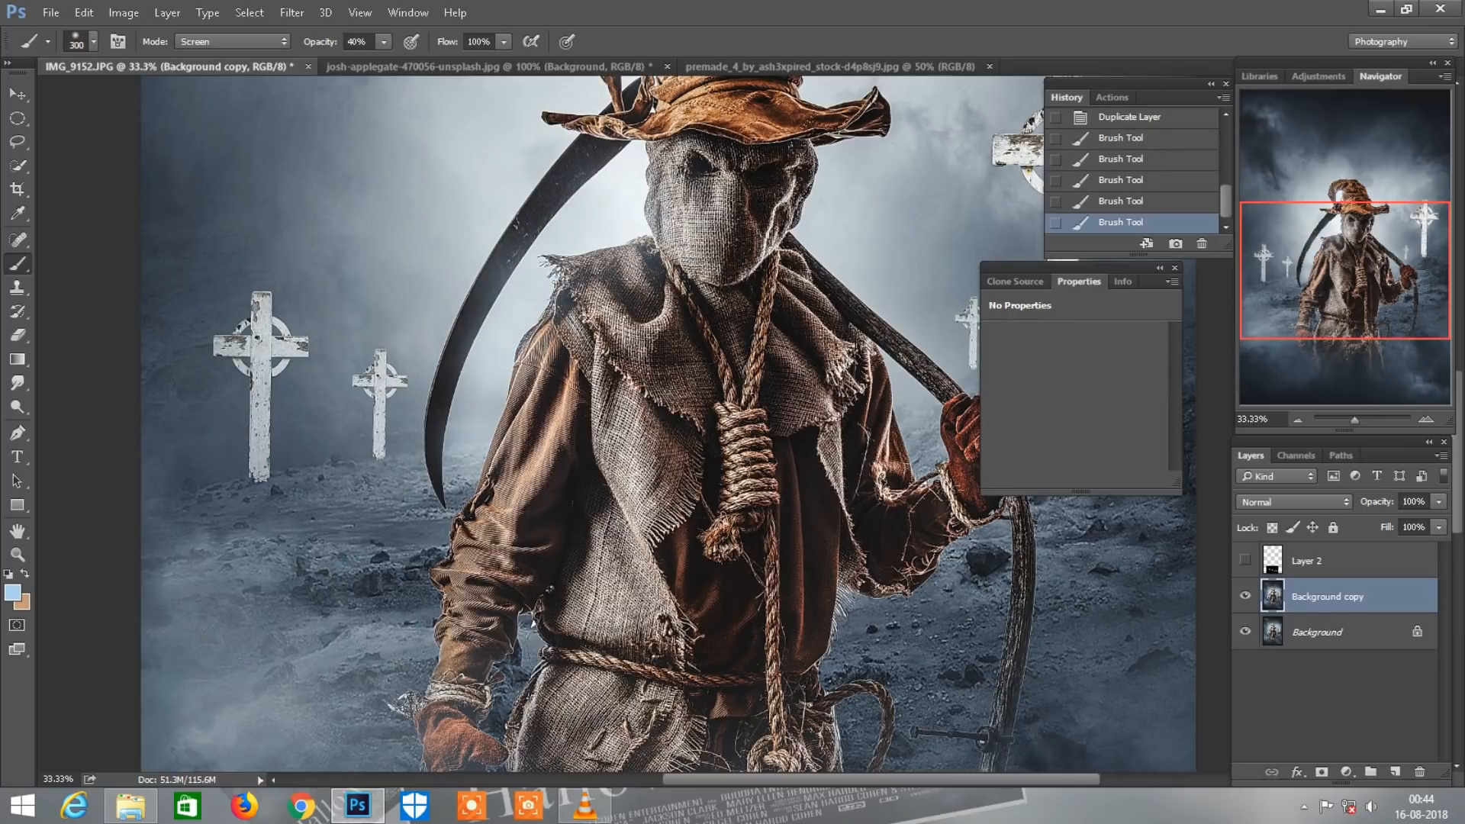
# - Add blue light between the raised sleeve and scythe handle and beside the masked head, using a 400 px brush at 40% opacity
pyautogui.press(']')
pyautogui.click(920, 430)
pyautogui.scroll(1, 892, 359)
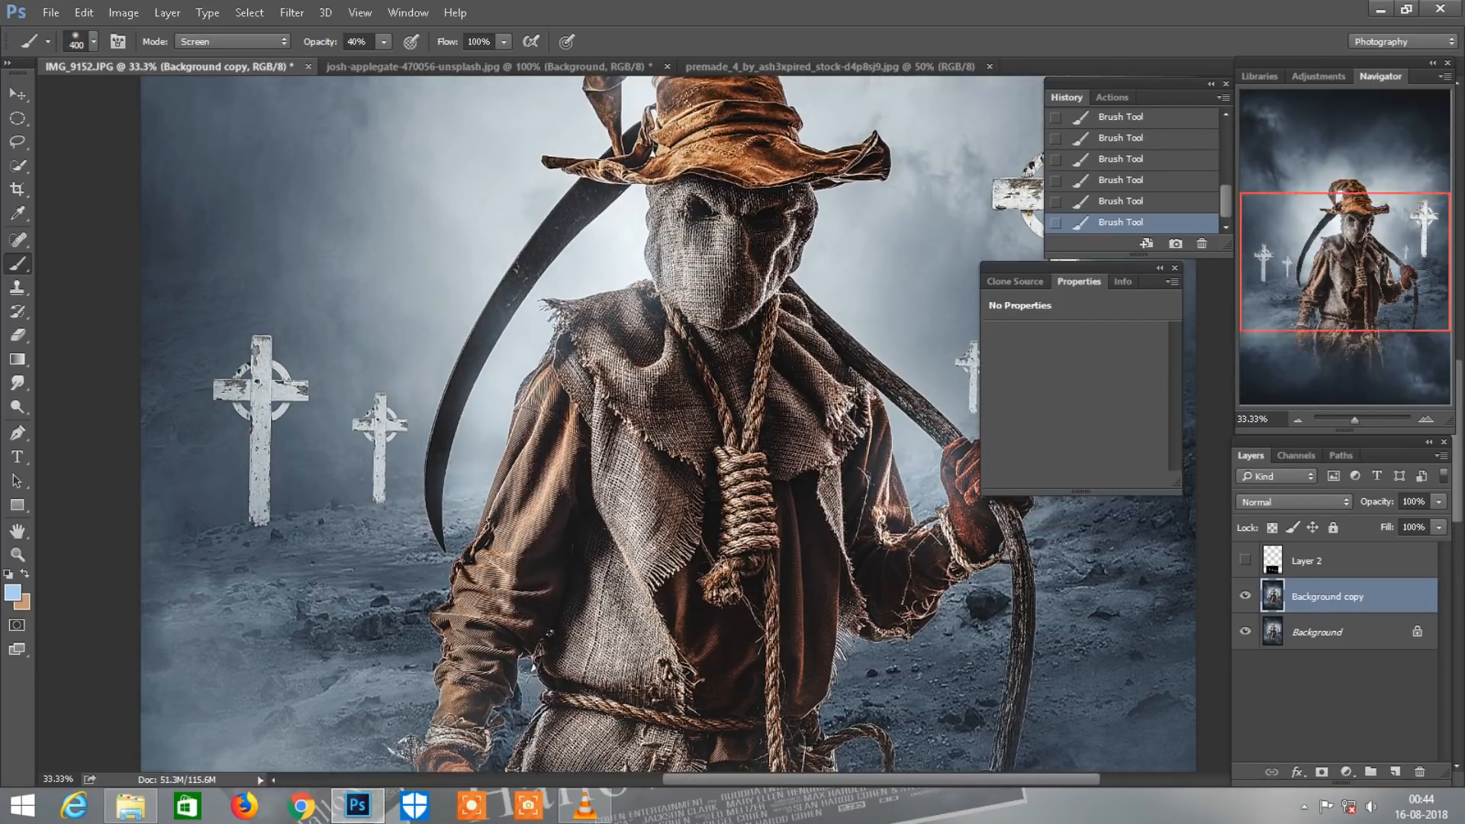
pyautogui.click(839, 195)
pyautogui.scroll(1, 669, 423)
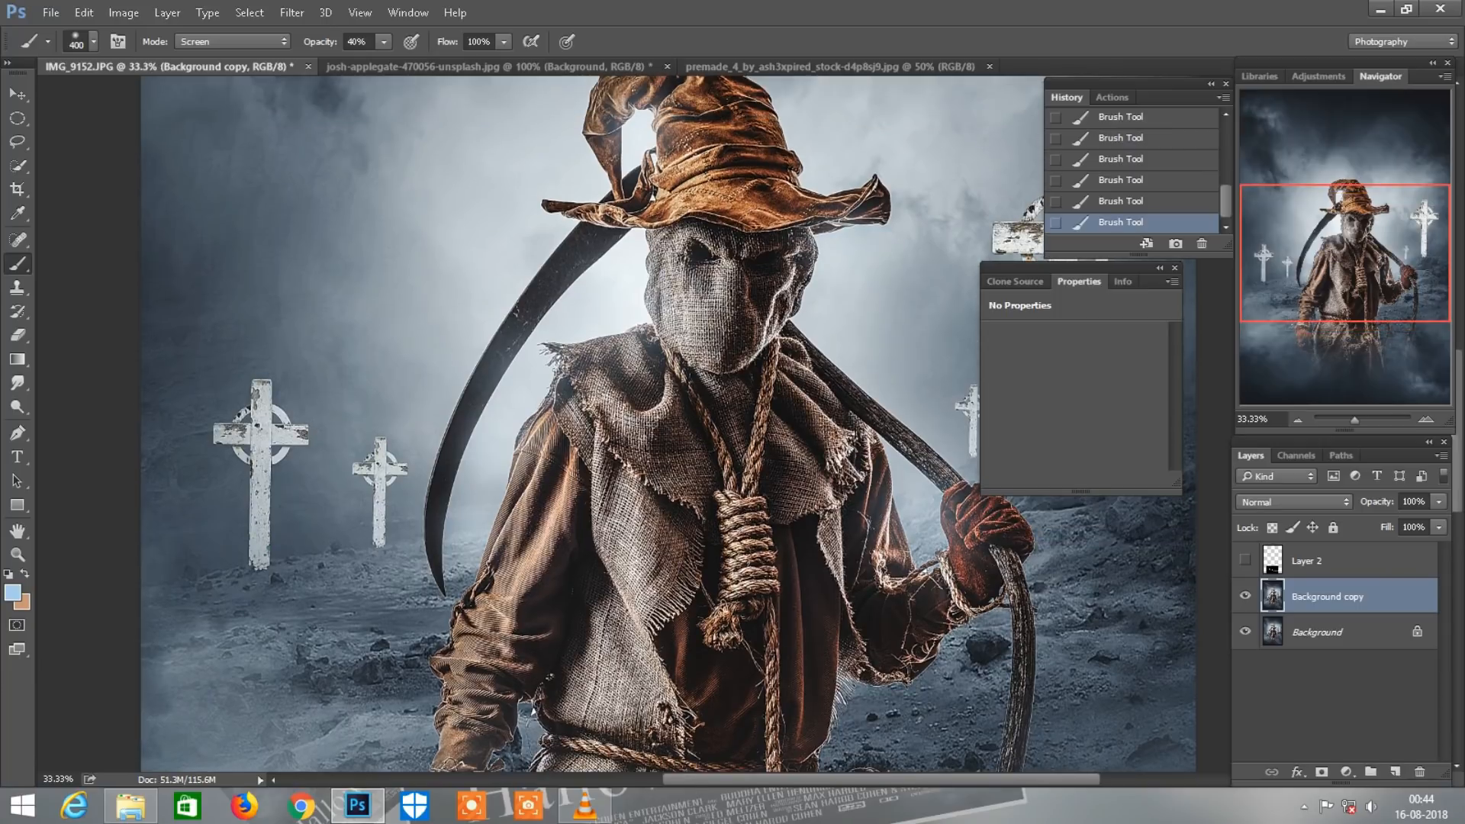
pyautogui.scroll(-2, 874, 503)
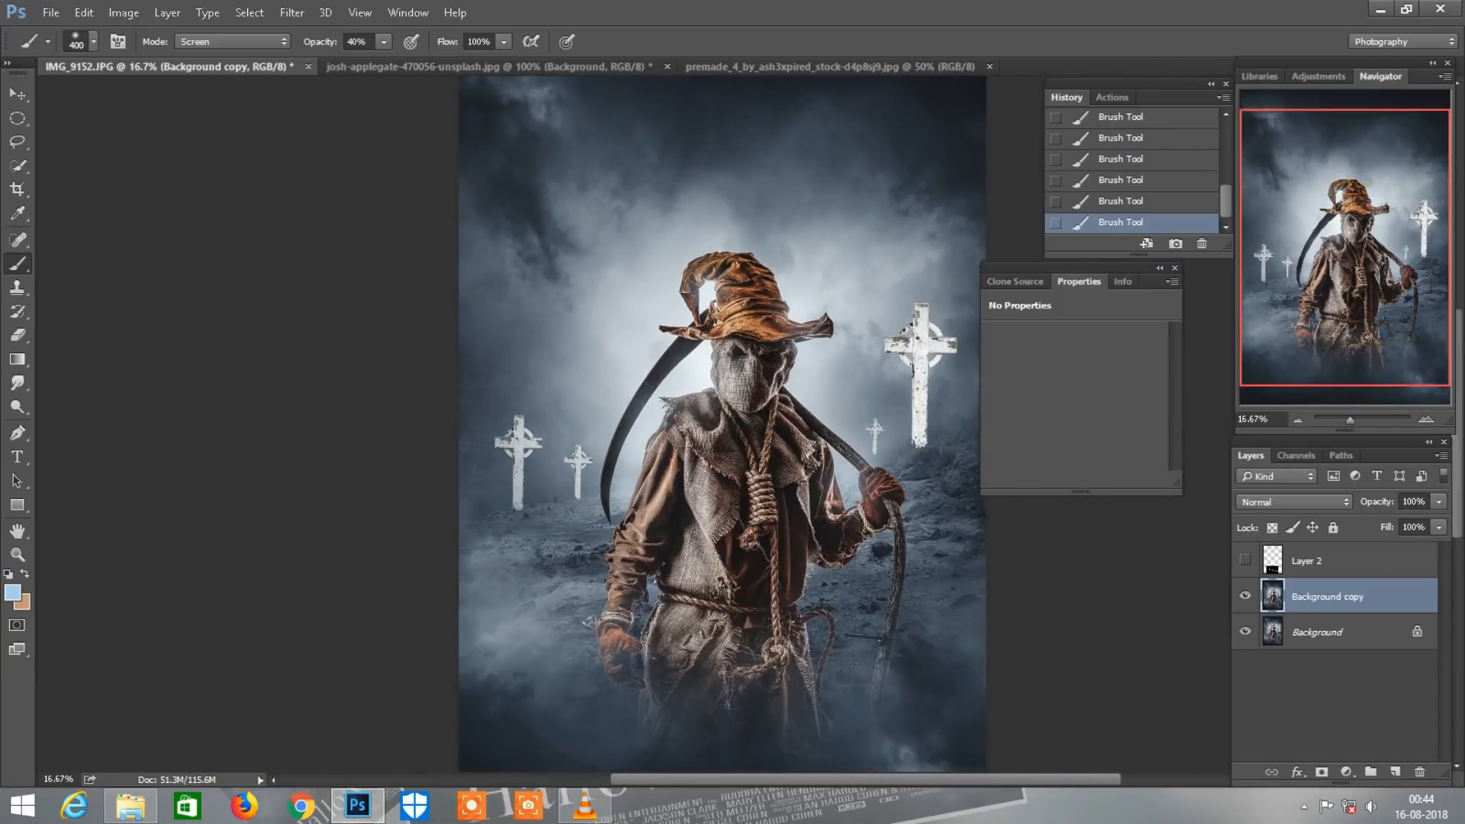
pyautogui.scroll(1, 763, 427)
pyautogui.scroll(-3, 763, 427)
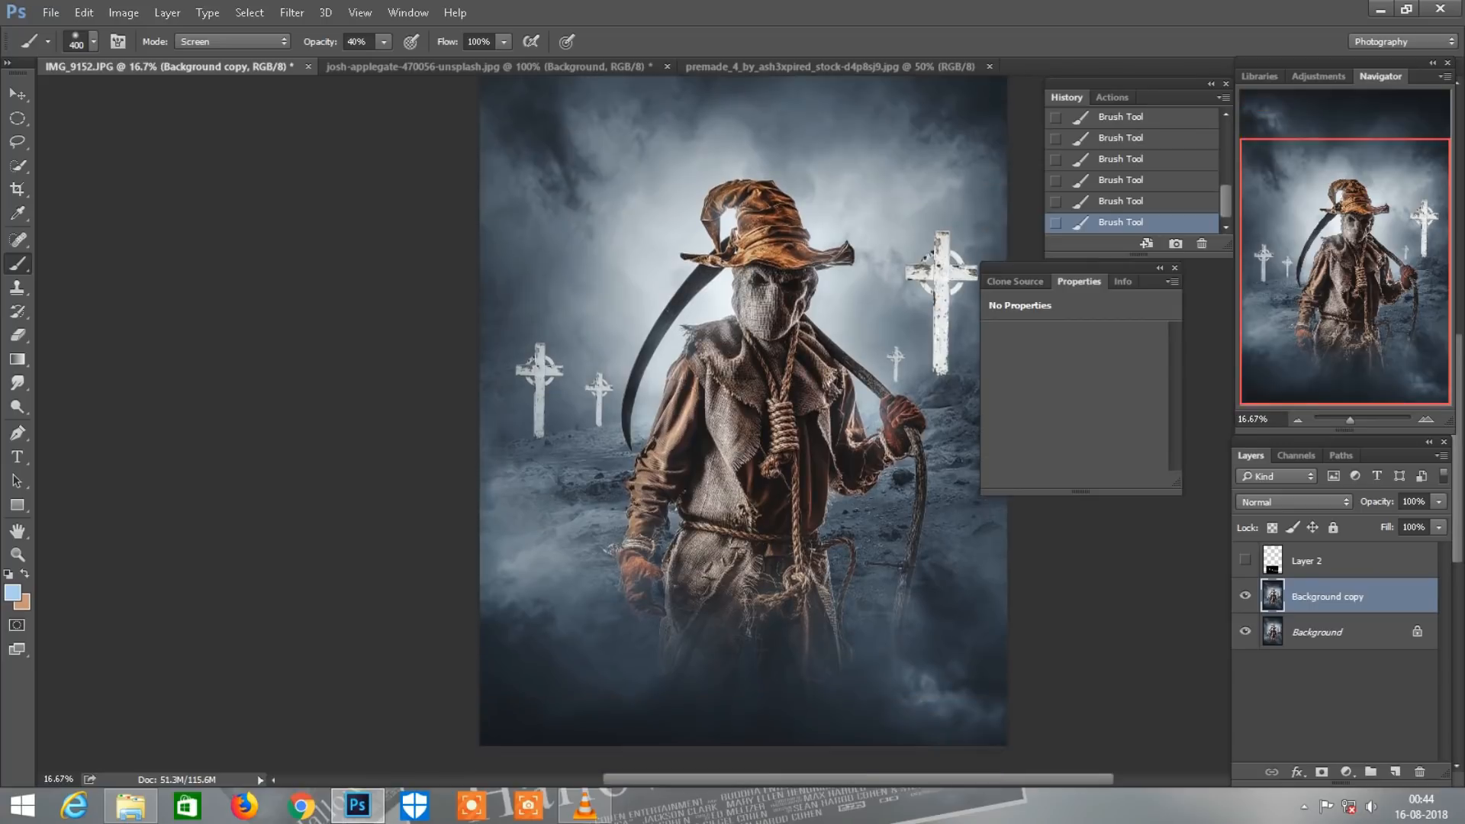
# - Merge the visible layers and add a Color Balance adjustment with midtones at Cyan-Red -17, Magenta-Green -14 and Yellow-Blue -22
pyautogui.rightClick(1314, 597)
pyautogui.click(1026, 627)
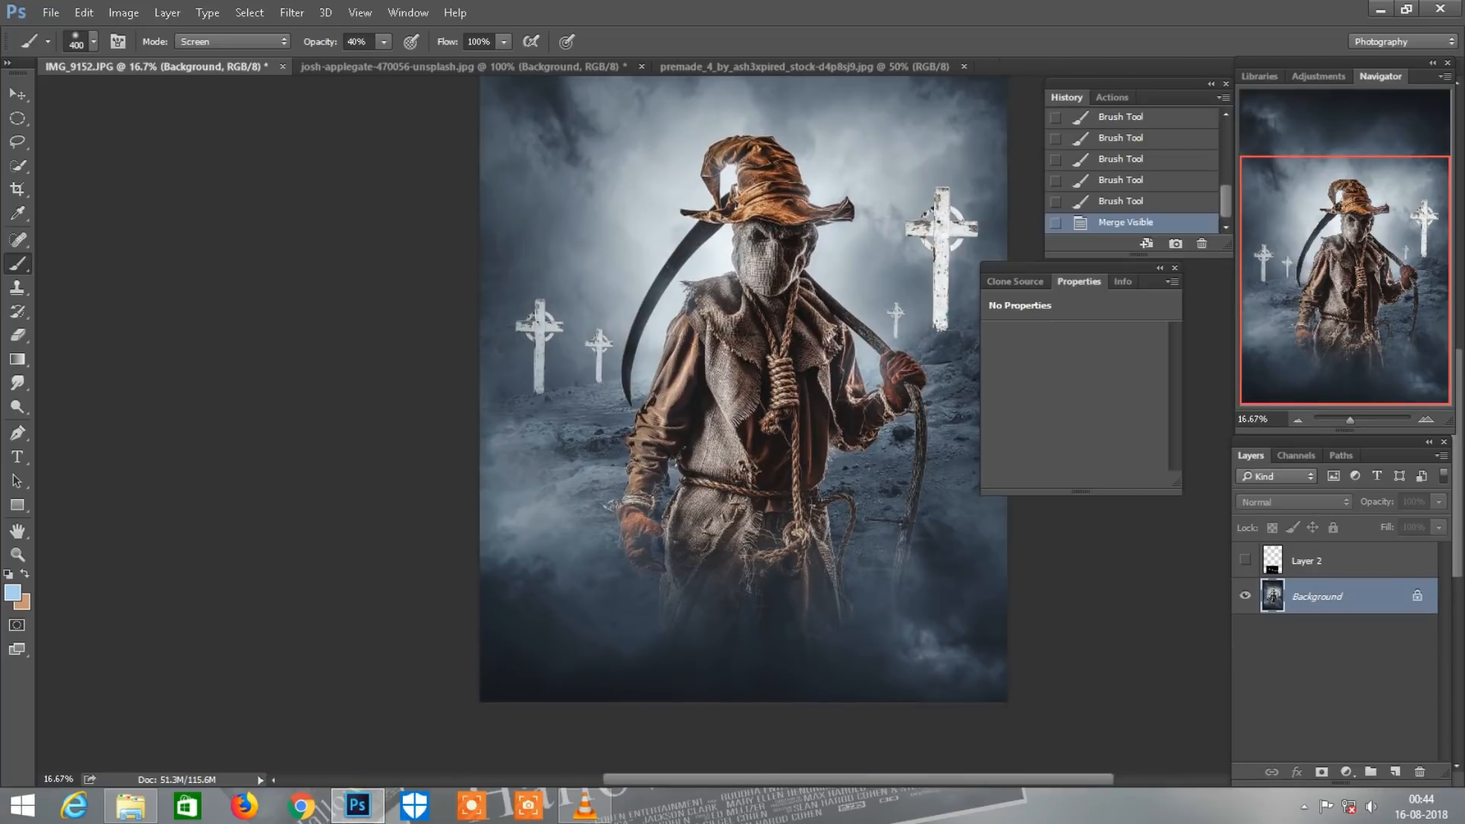
pyautogui.click(1346, 772)
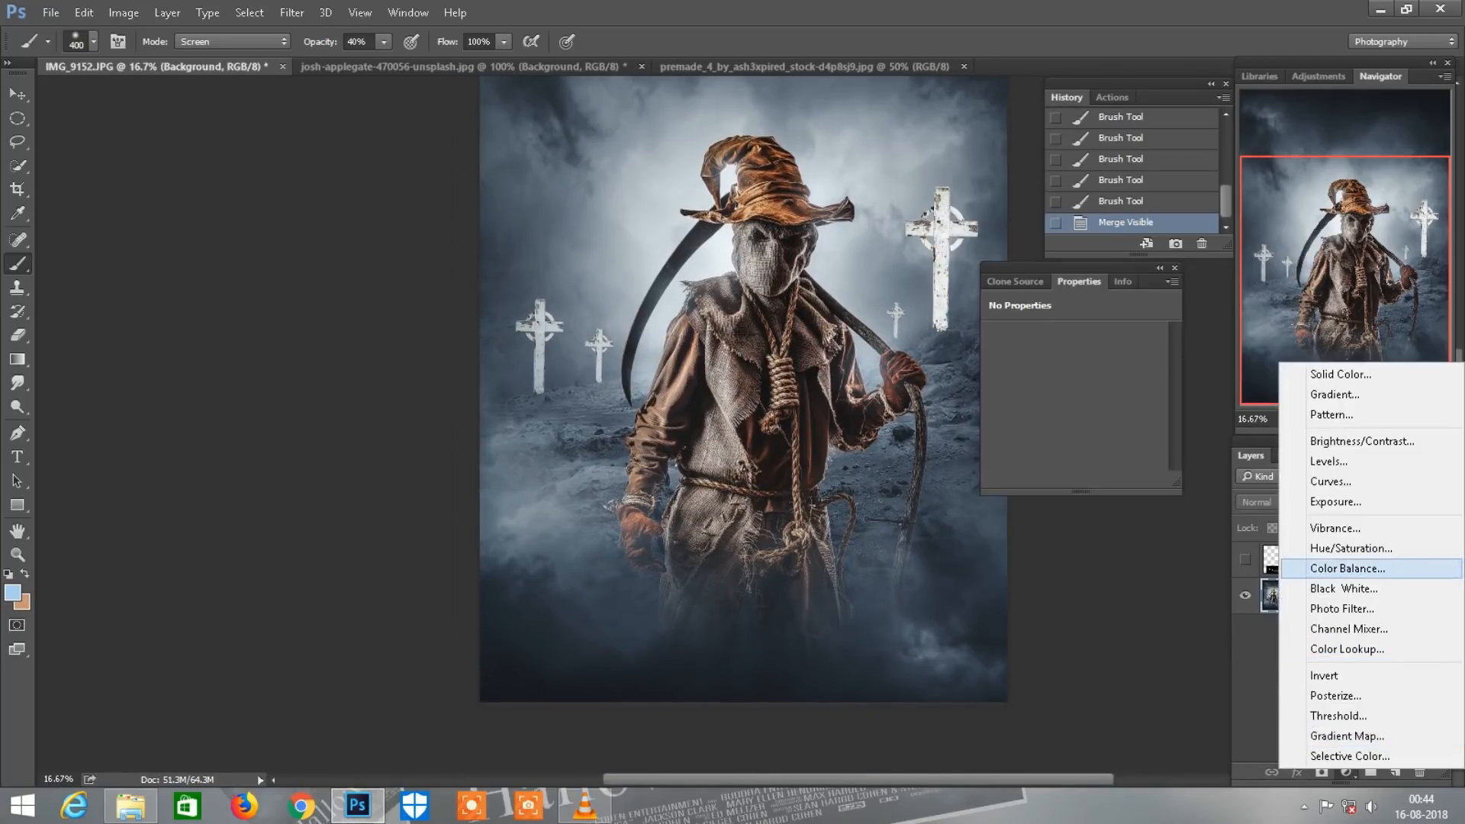
pyautogui.click(1313, 569)
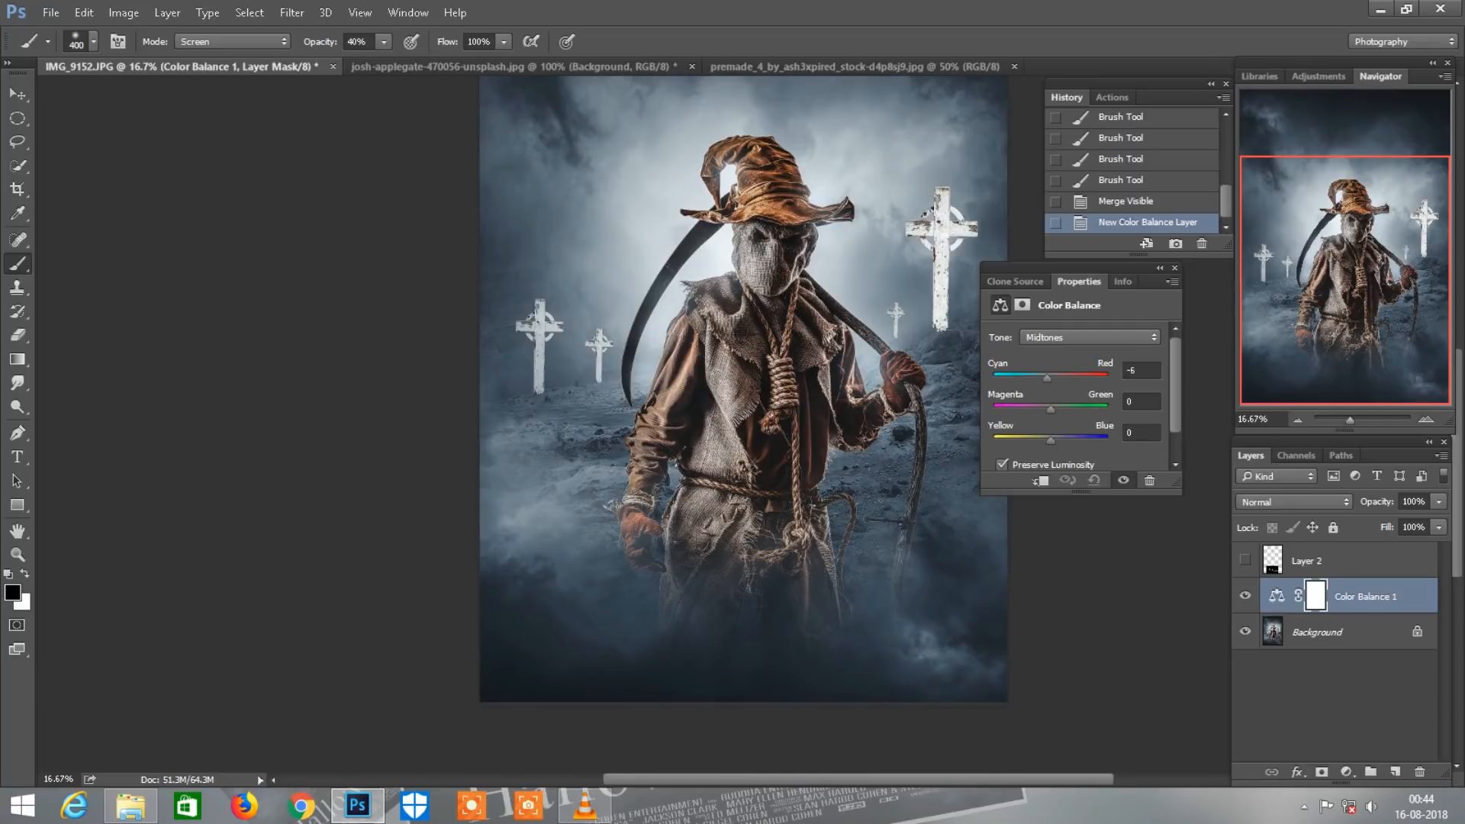
pyautogui.hotkey('ctrl', '-')
pyautogui.moveTo(1050, 377); pyautogui.dragTo(1040, 440)
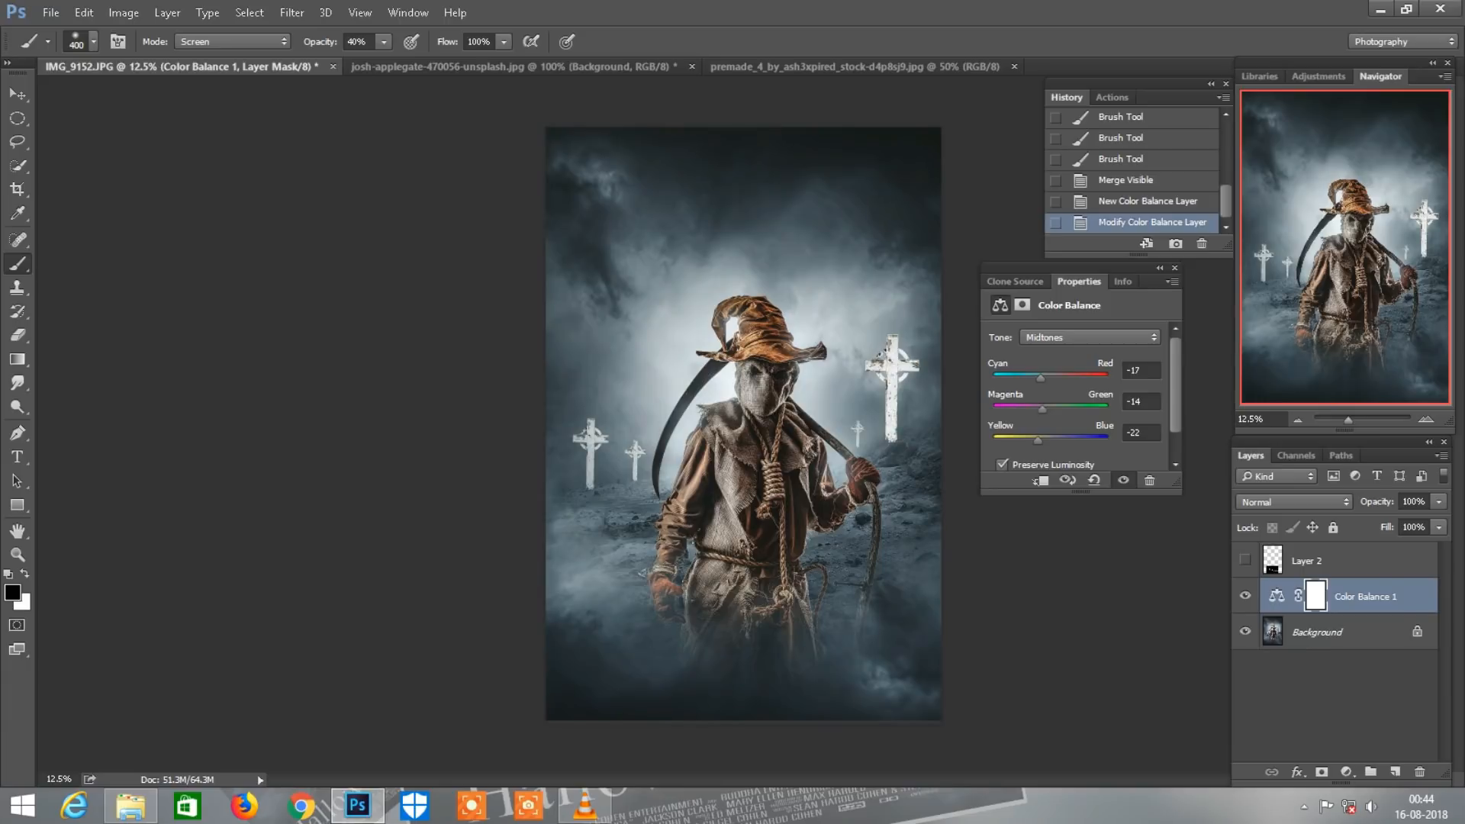
pyautogui.click(1174, 268)
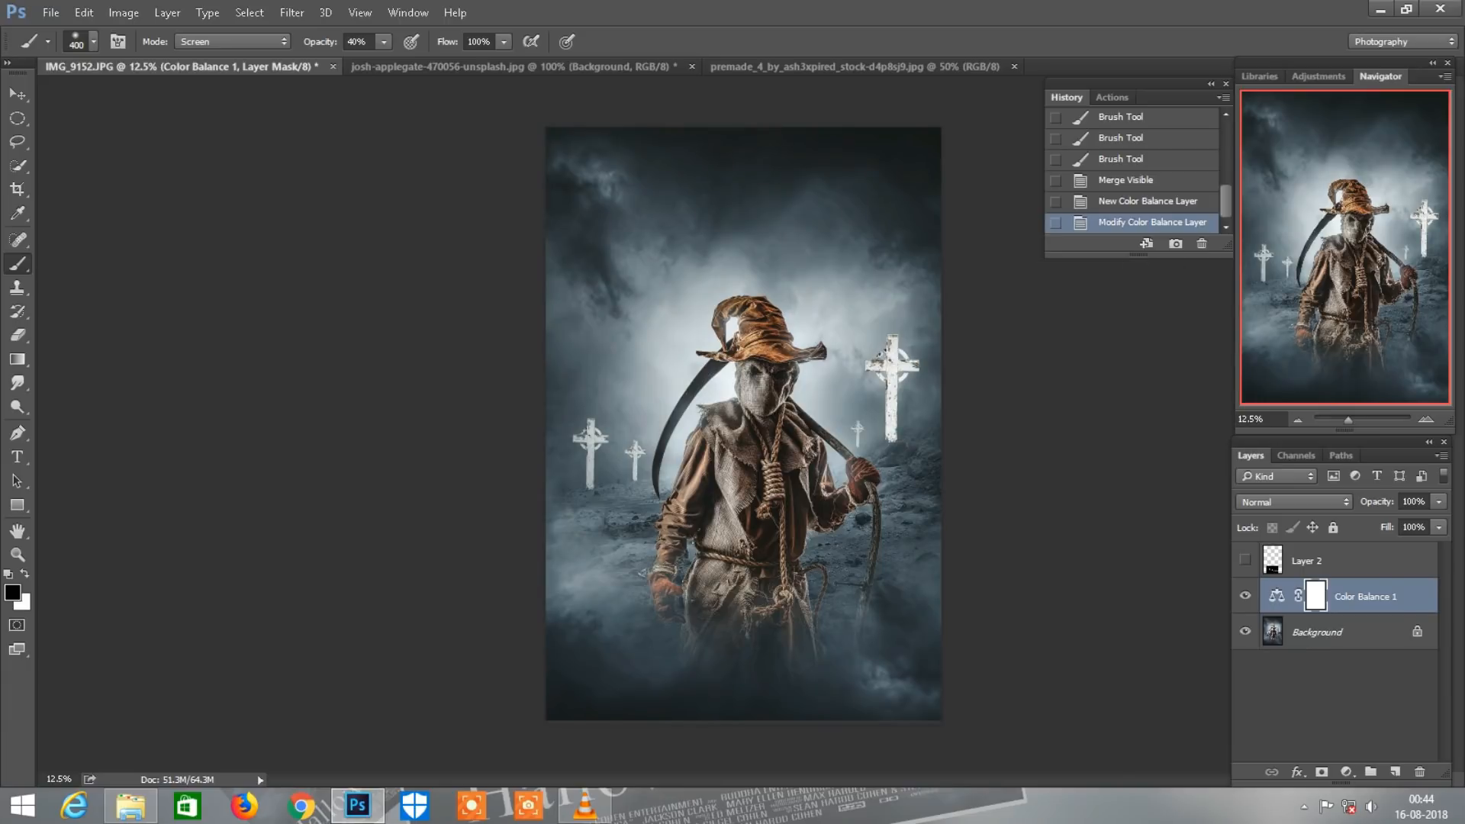
# - Merge the Color Balance adjustment with the visible background
pyautogui.hotkey('ctrl', '+')
pyautogui.rightClick(1357, 596)
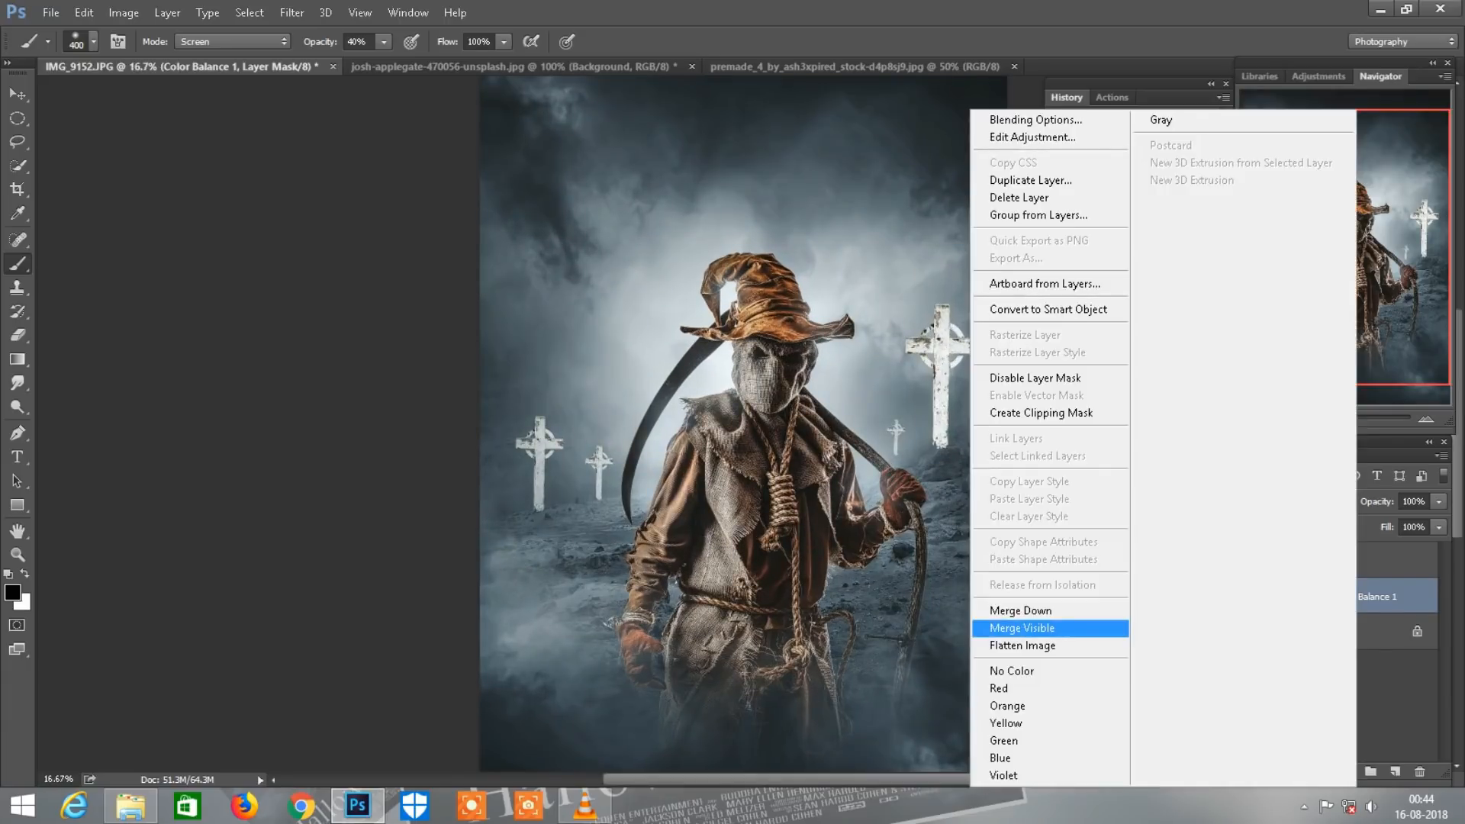
pyautogui.click(1053, 624)
# - Set the foreground color to white (#ffffff) for text on the poster's foggy lower area
pyautogui.hotkey('ctrl', '+')
pyautogui.scroll(-5, 752, 412)
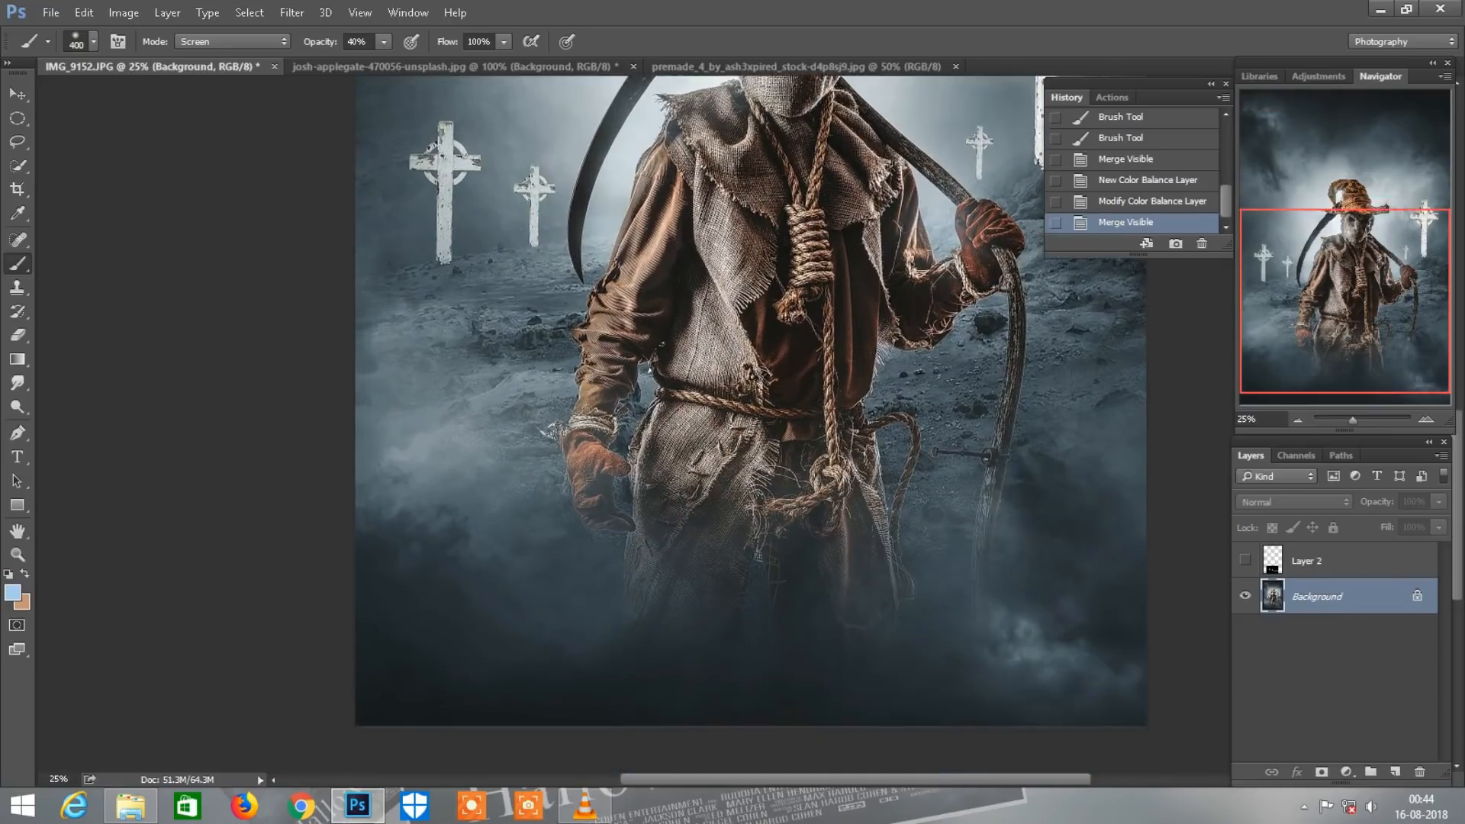
pyautogui.hotkey('ctrl', '+')
pyautogui.hotkey('ctrl', '+')
pyautogui.scroll(-1, 753, 412)
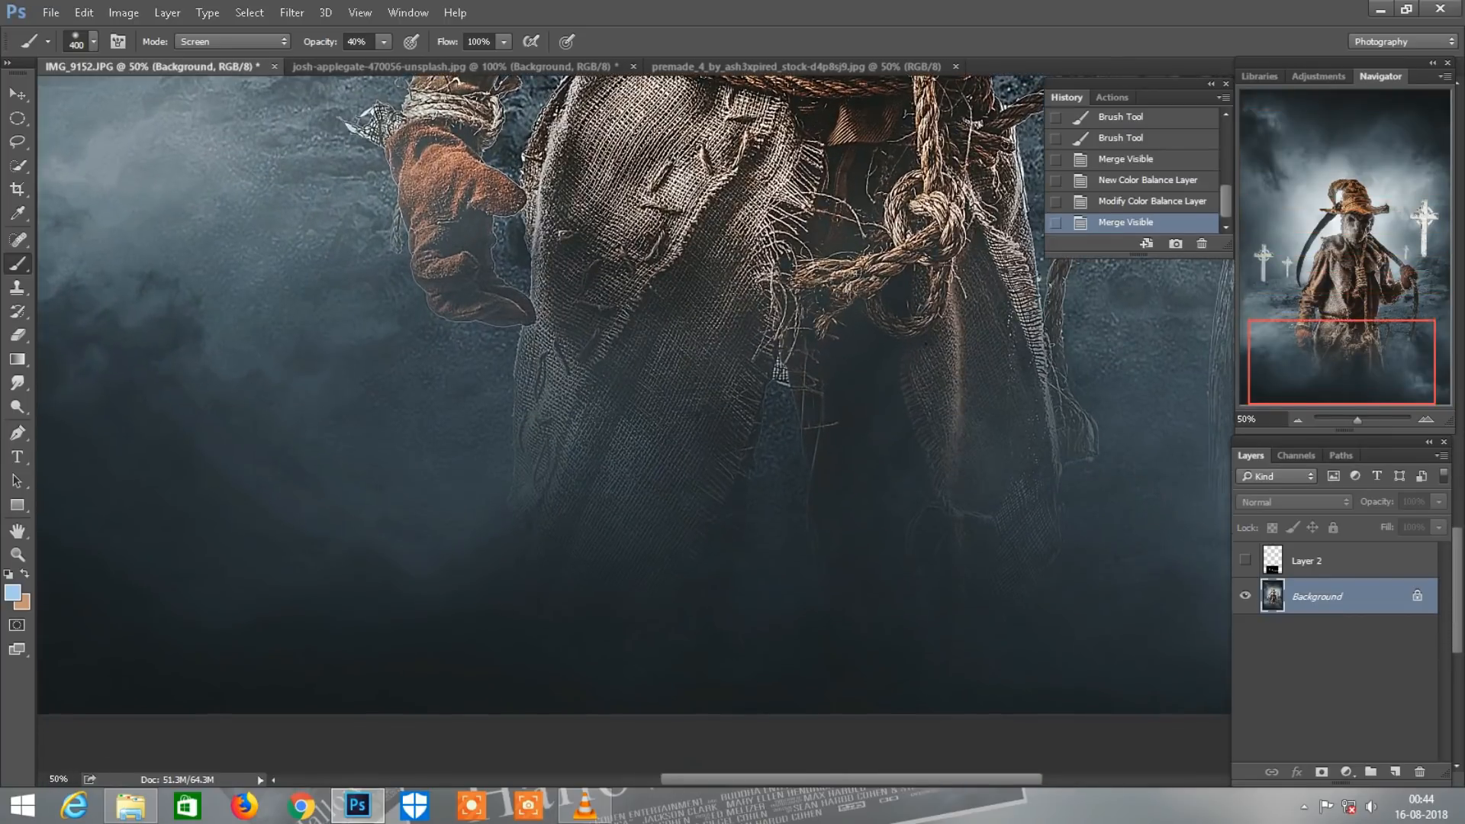
pyautogui.hscroll(-1, 752, 411)
pyautogui.hotkey('ctrl', '-')
pyautogui.hotkey('ctrl', '-')
pyautogui.scroll(-1, 753, 412)
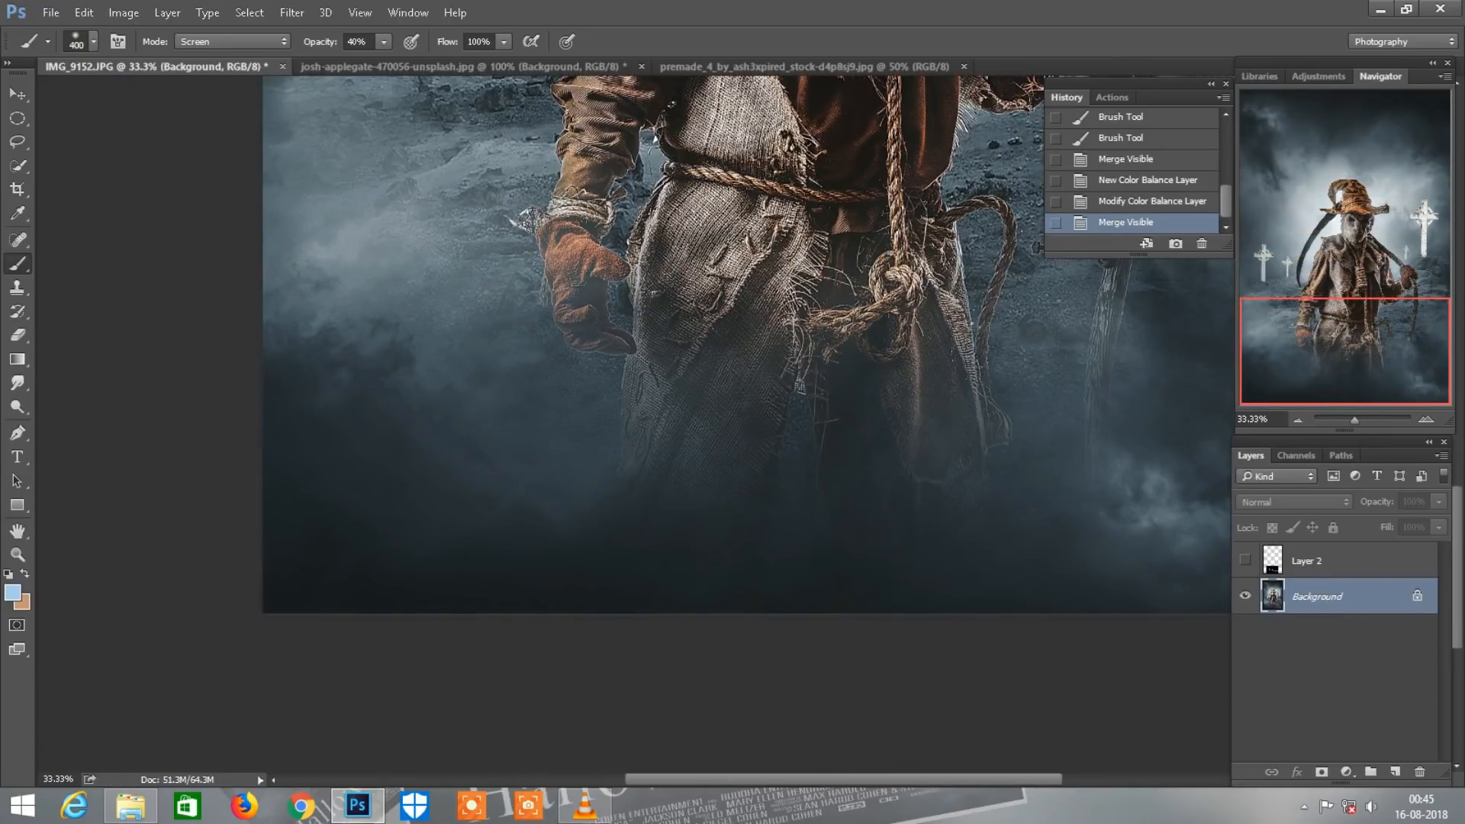
pyautogui.click(13, 592)
pyautogui.write('ffffff')
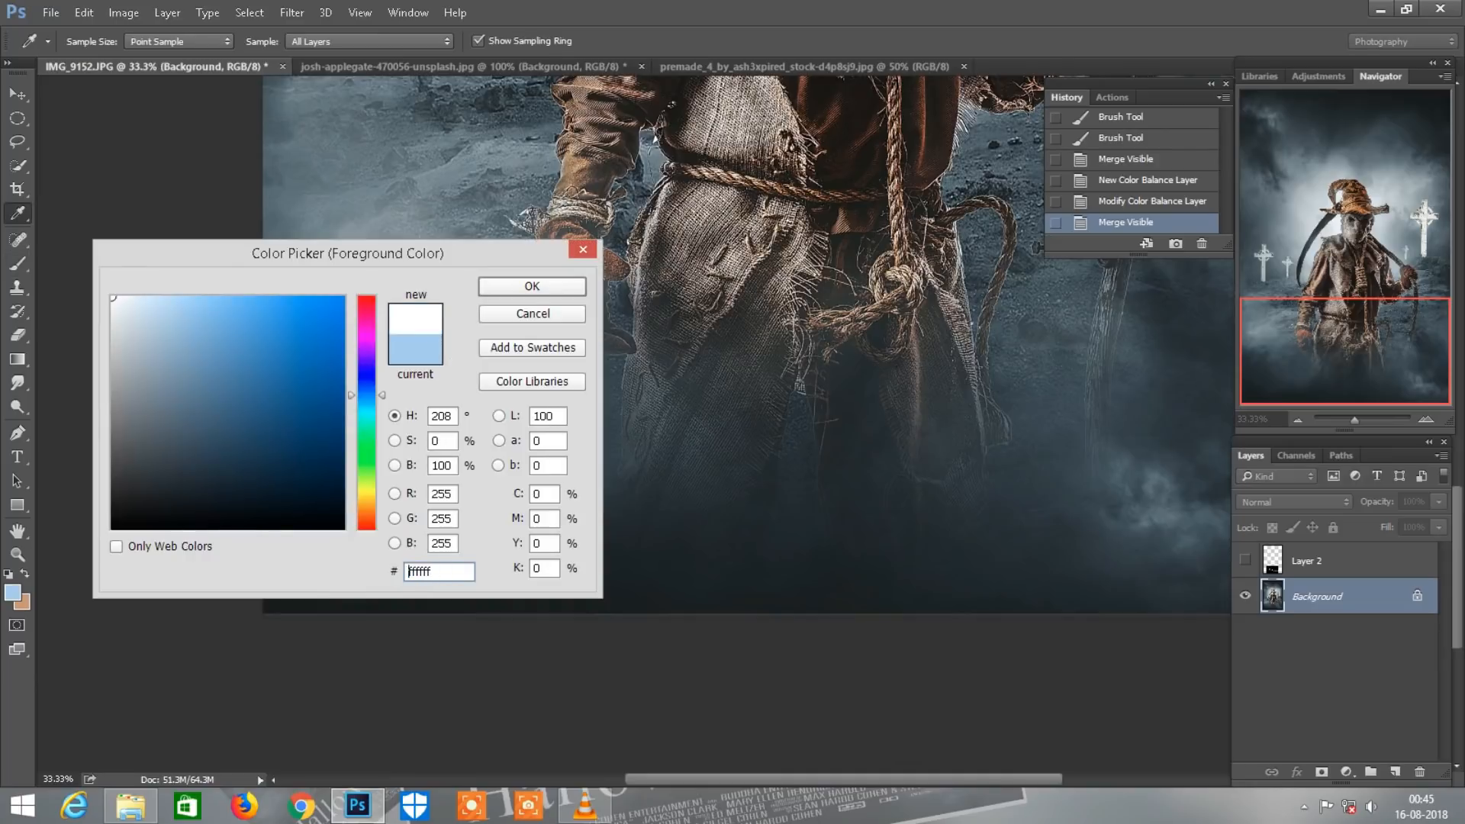
pyautogui.press('Return')
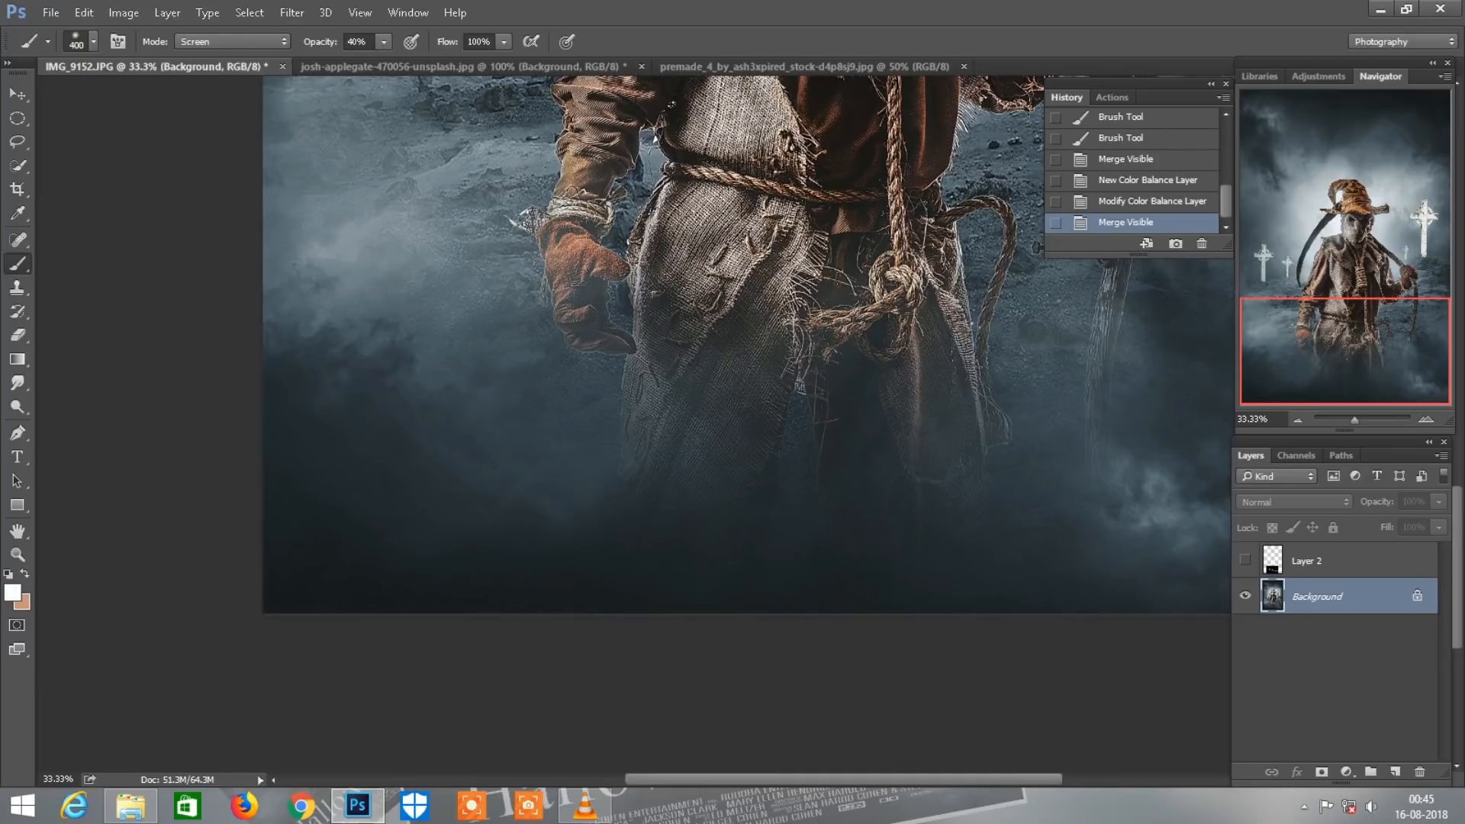
# - Add the title "Halloween Night" in white Aparajita Regular at 541.01 pt over the scarecrow's lower body
pyautogui.press('t')
pyautogui.click(658, 440)
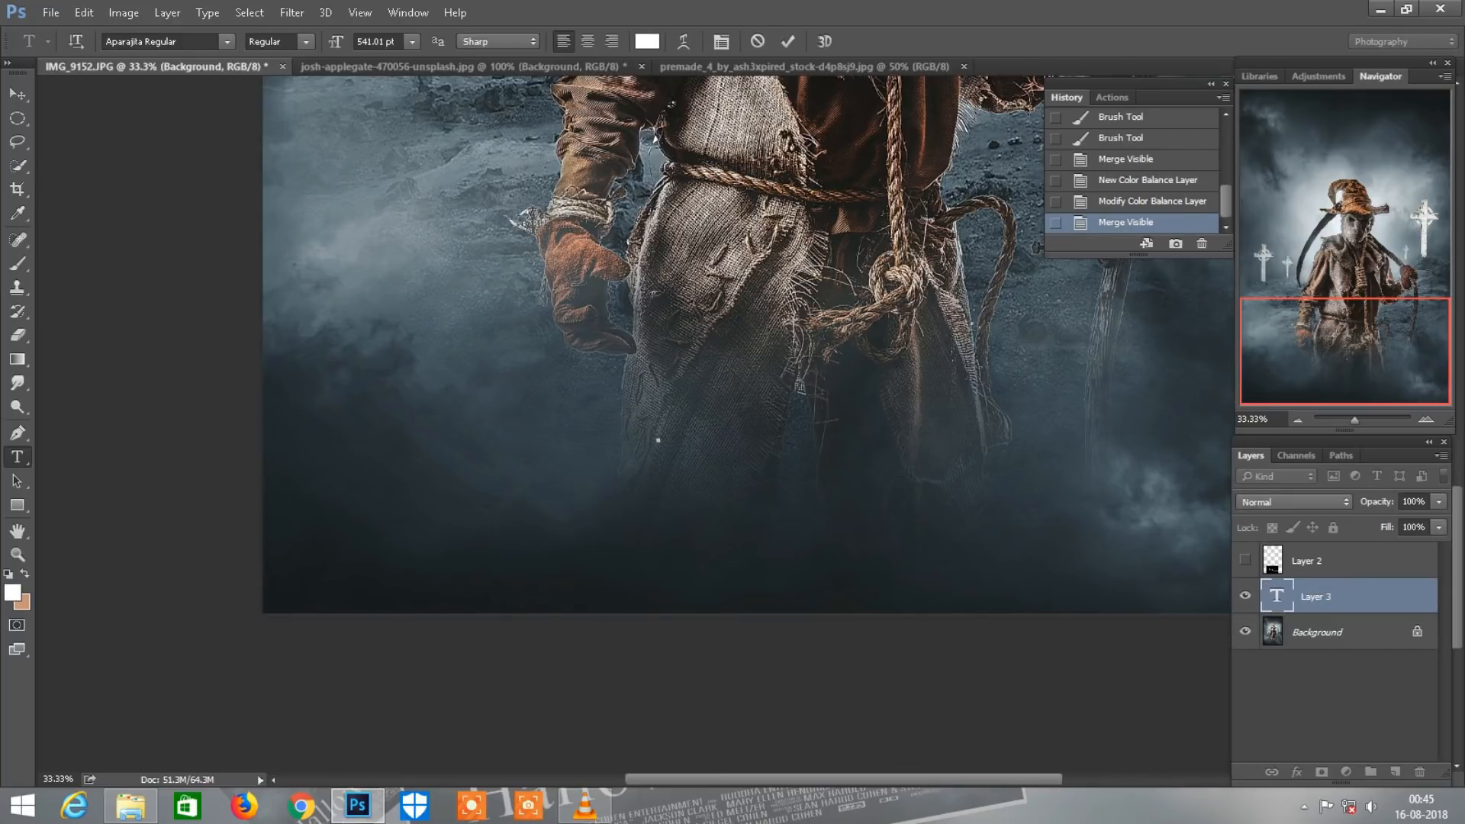
pyautogui.write('Ha')
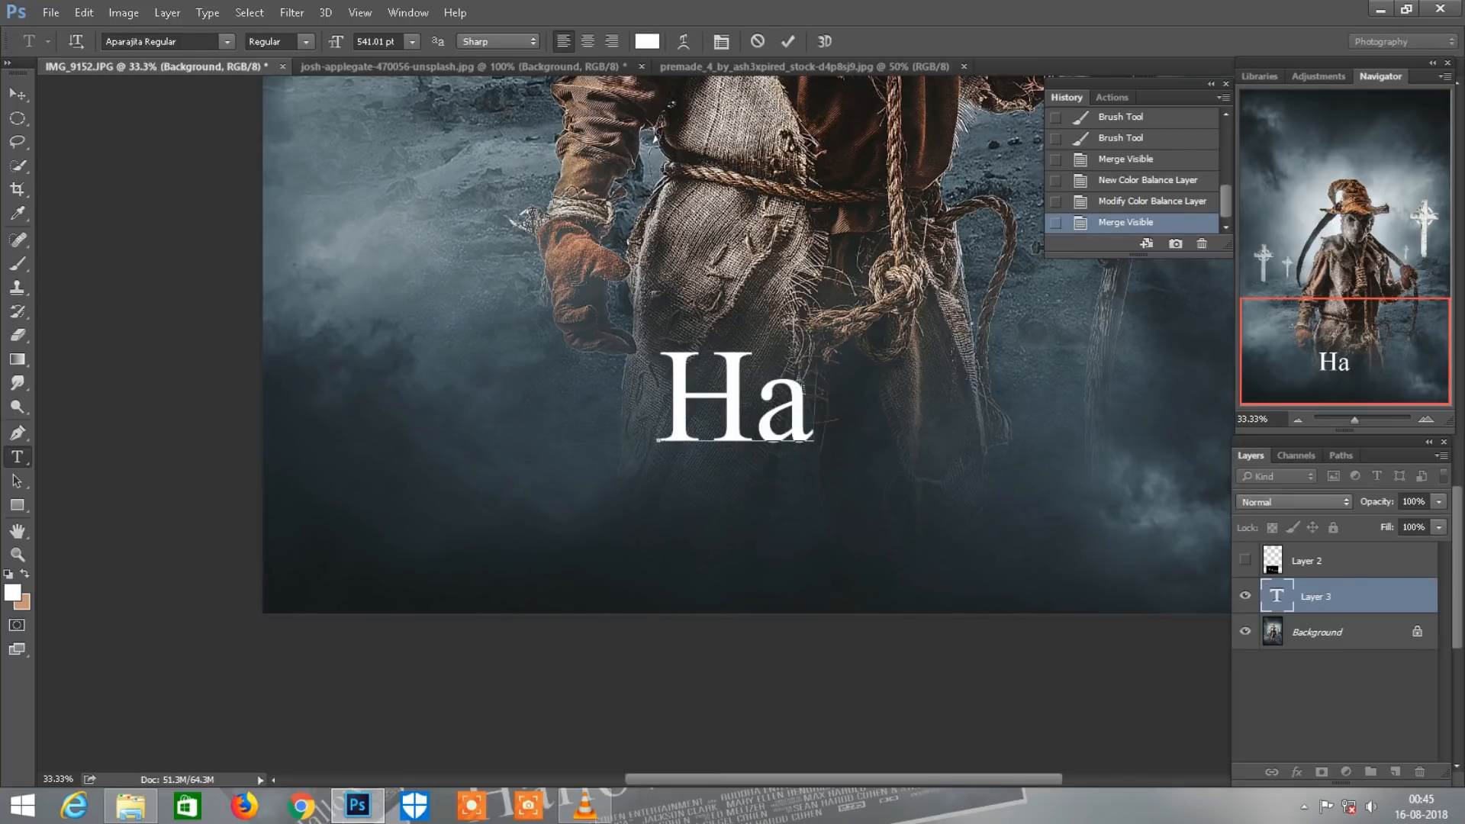
pyautogui.write('ll')
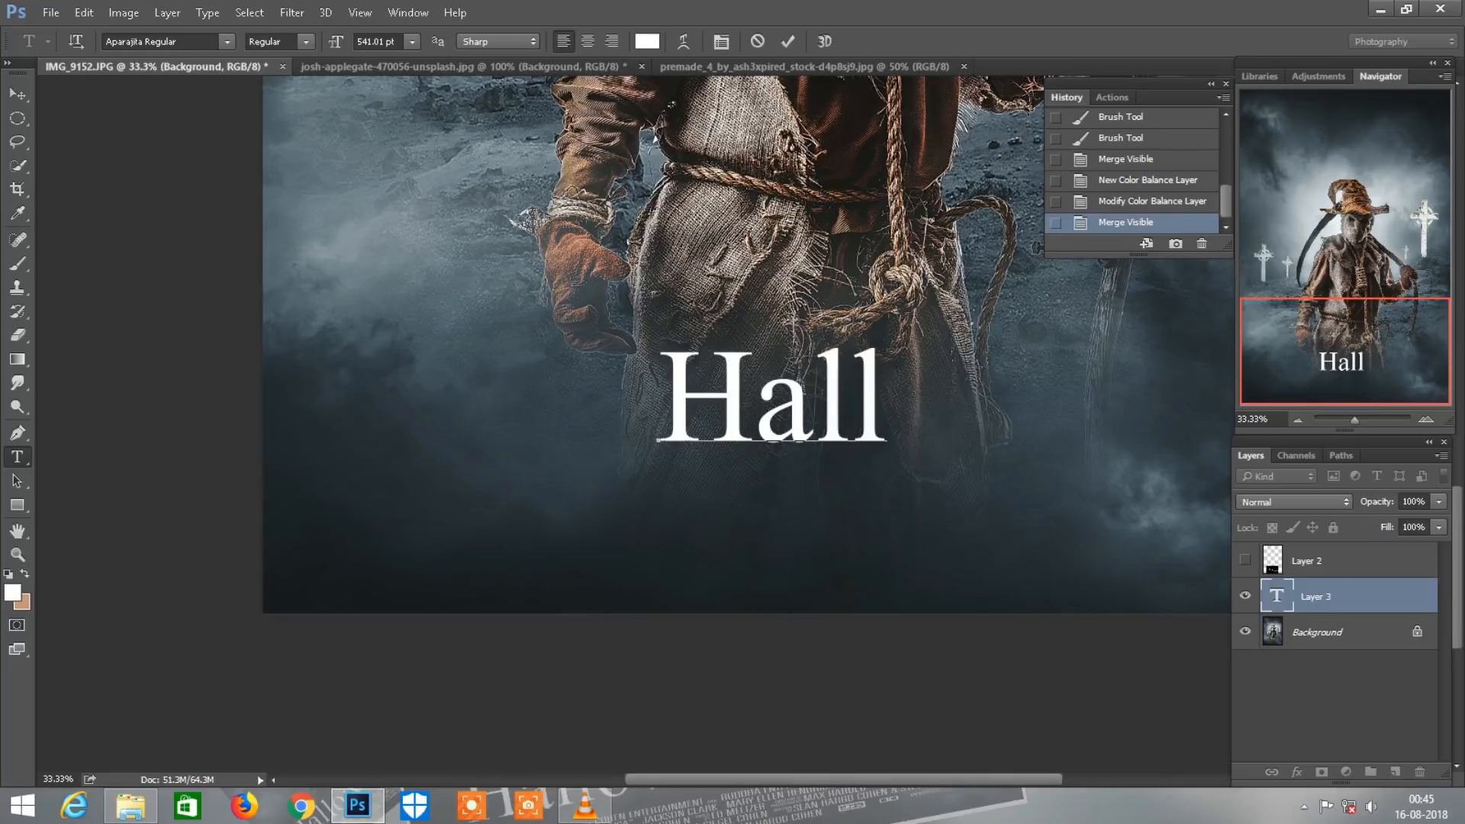
pyautogui.write('oween')
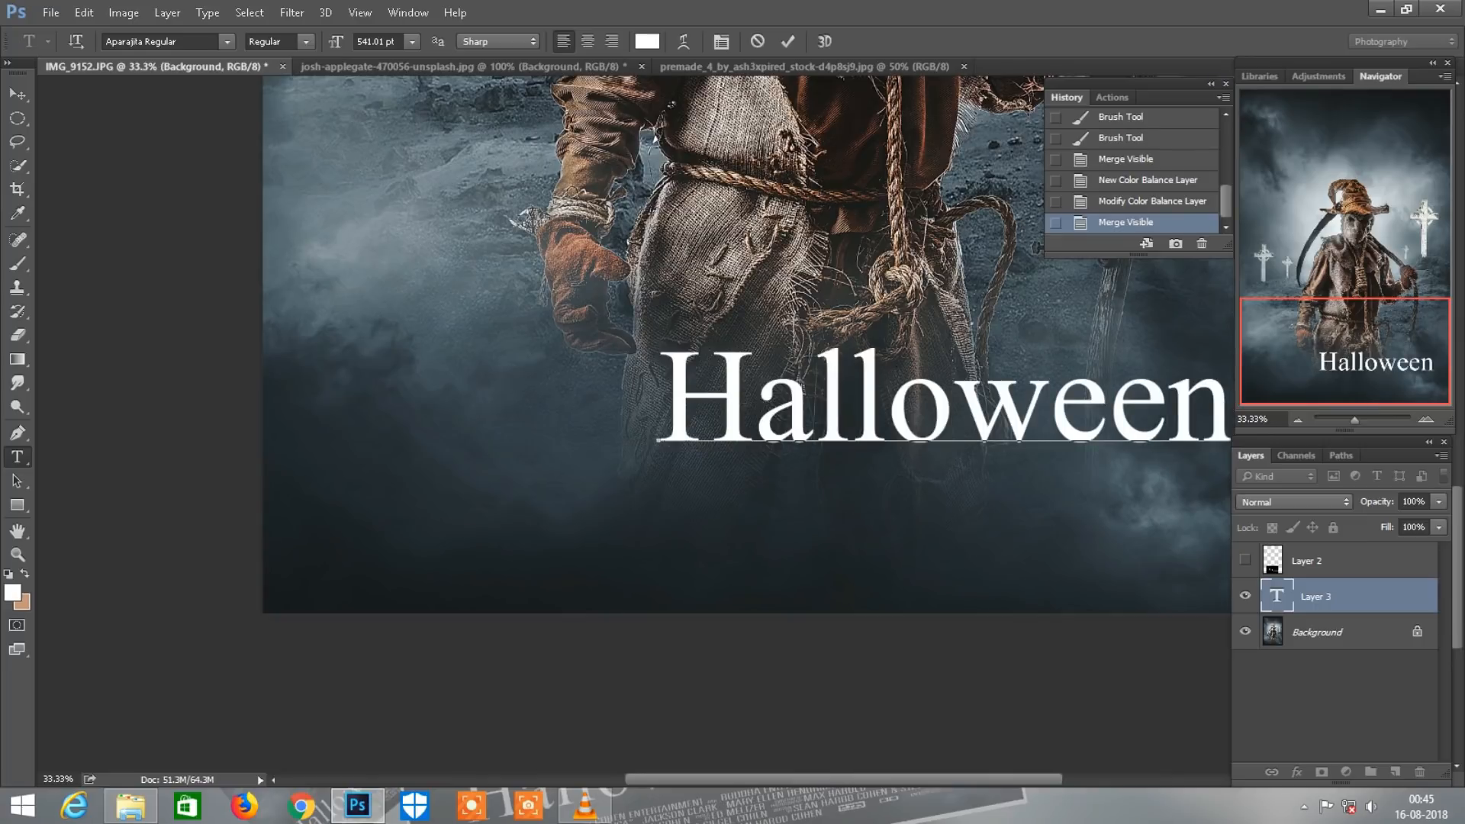
pyautogui.write(' N')
pyautogui.hotkey('ctrl', '-')
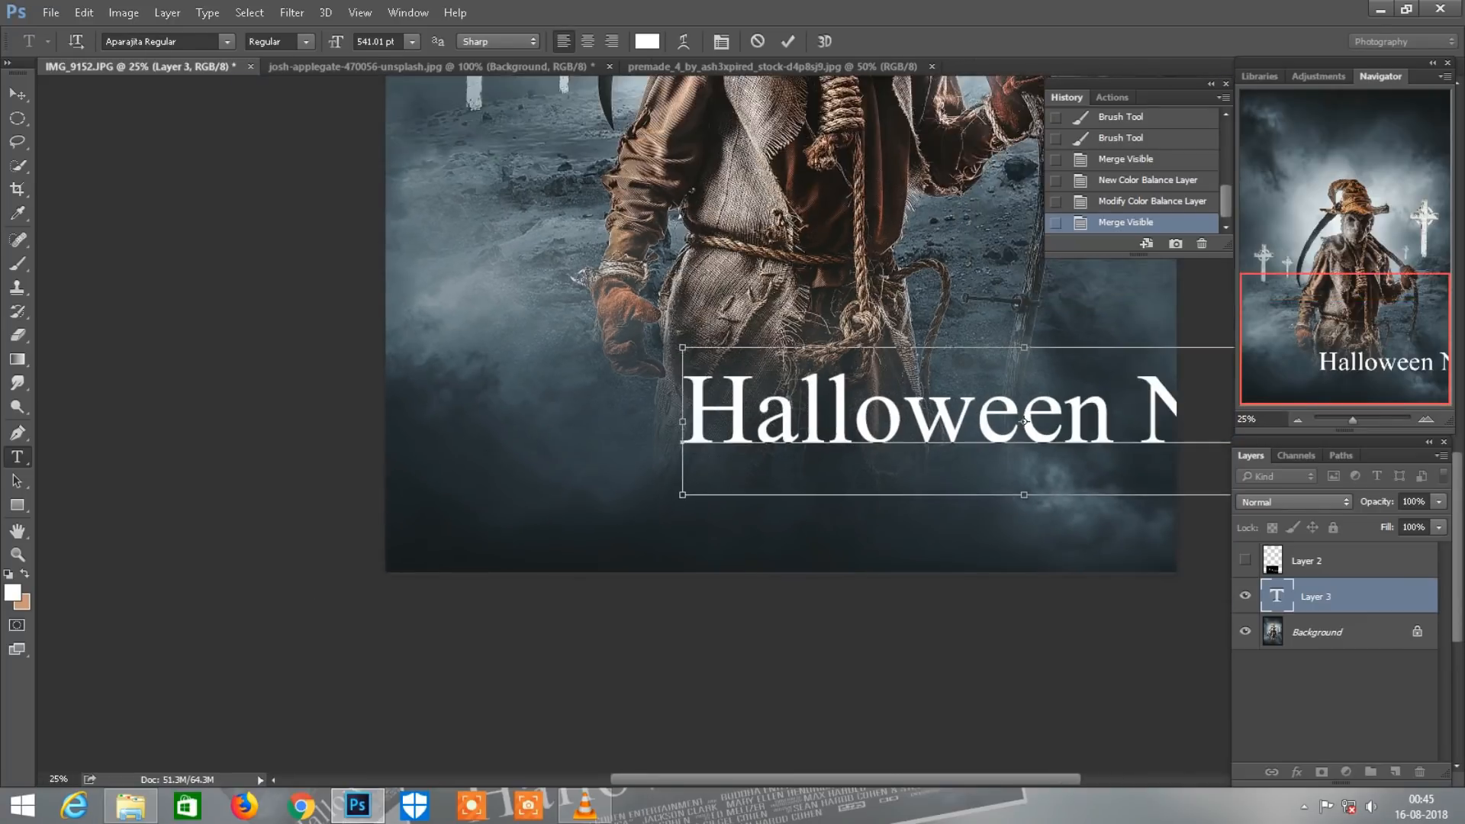
# - Reduce the whole title's font size to 475.01 pt and commit the text
pyautogui.hotkey('ctrl', 'a')
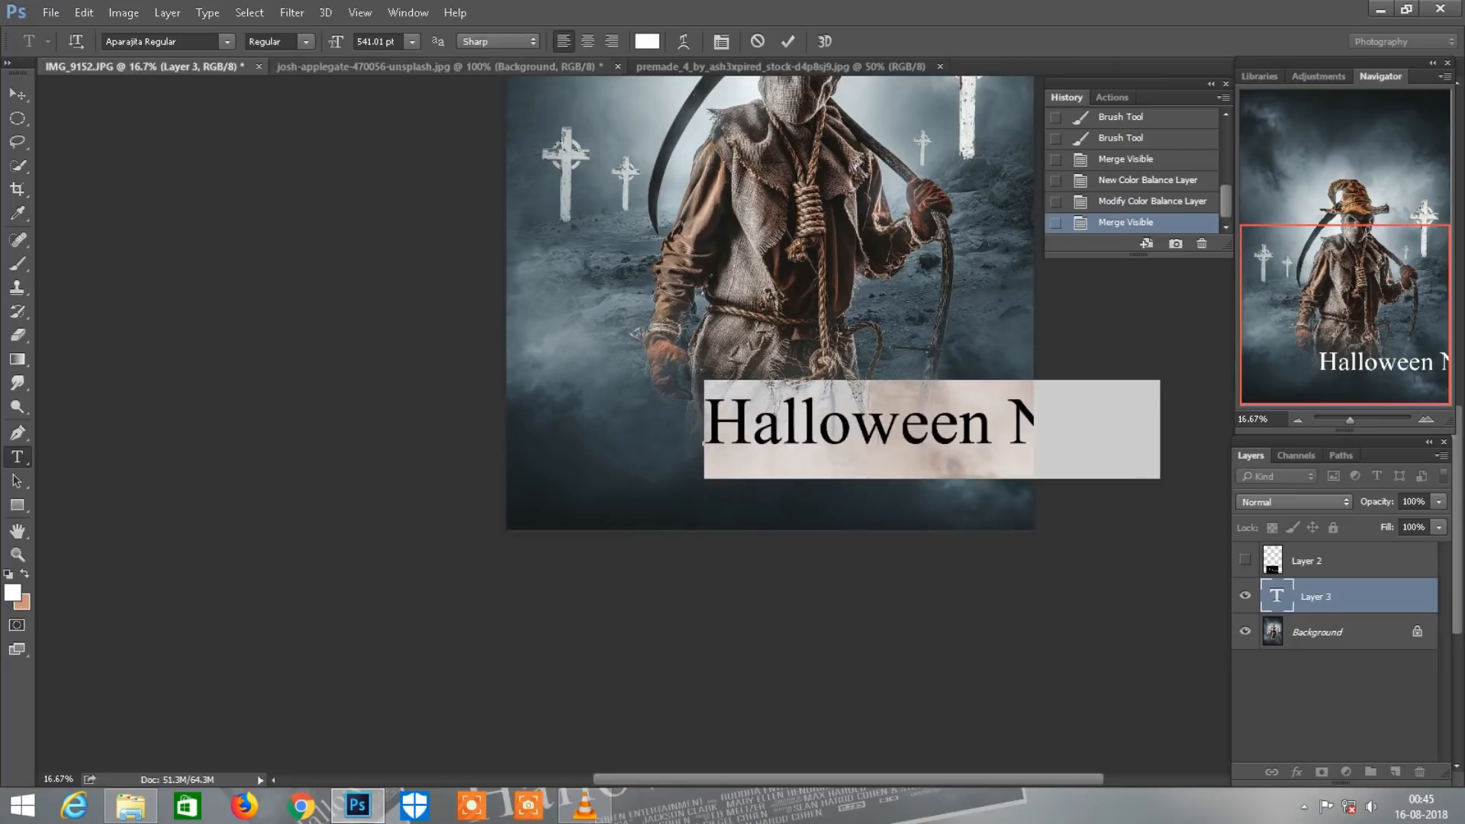
pyautogui.moveTo(336, 41); pyautogui.dragTo(285, 42)
pyautogui.click(787, 42)
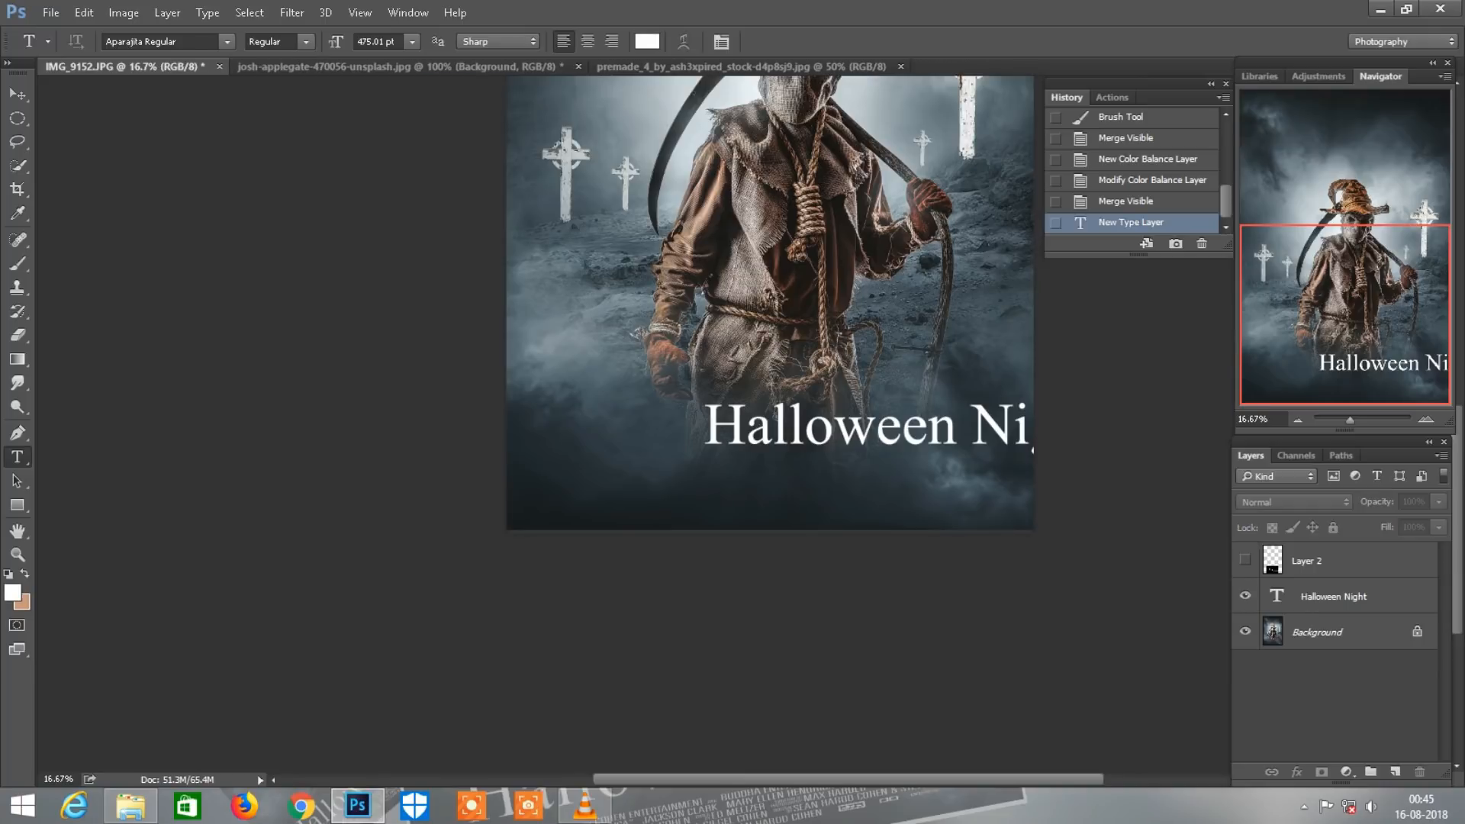
# - Move the "Halloween Night" title left and slightly down so it fits fully within the poster's foggy lower area
pyautogui.click(1335, 596)
pyautogui.moveTo(914, 413); pyautogui.dragTo(801, 453)
pyautogui.hotkey('ctrl', '+')
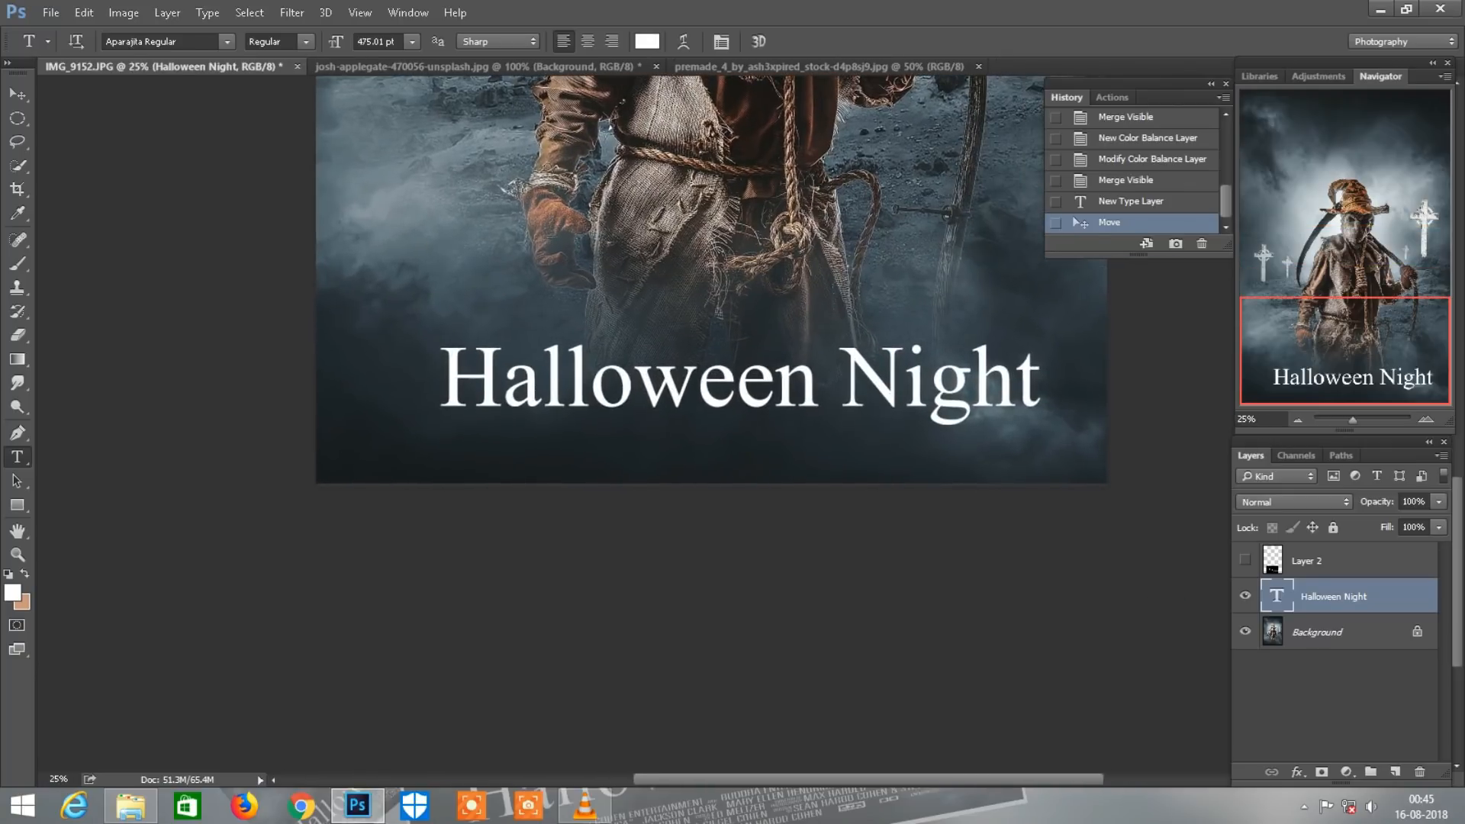
# - Set the whole title's font size to 500.01 pt and move it slightly up and left to centre it across the poster
pyautogui.moveTo(1039, 386); pyautogui.dragTo(437, 405)
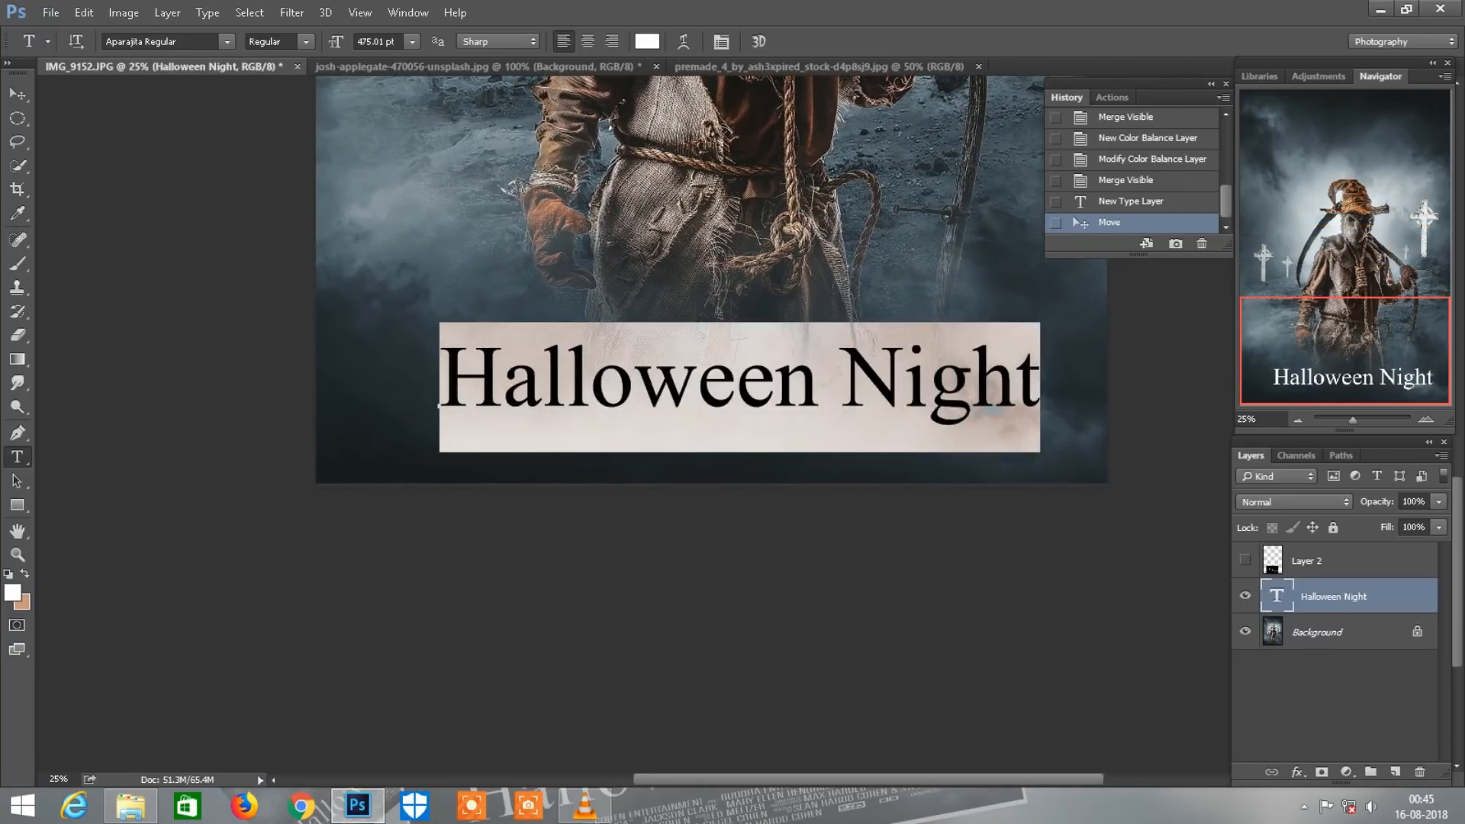
pyautogui.moveTo(336, 41); pyautogui.dragTo(362, 41)
pyautogui.click(788, 41)
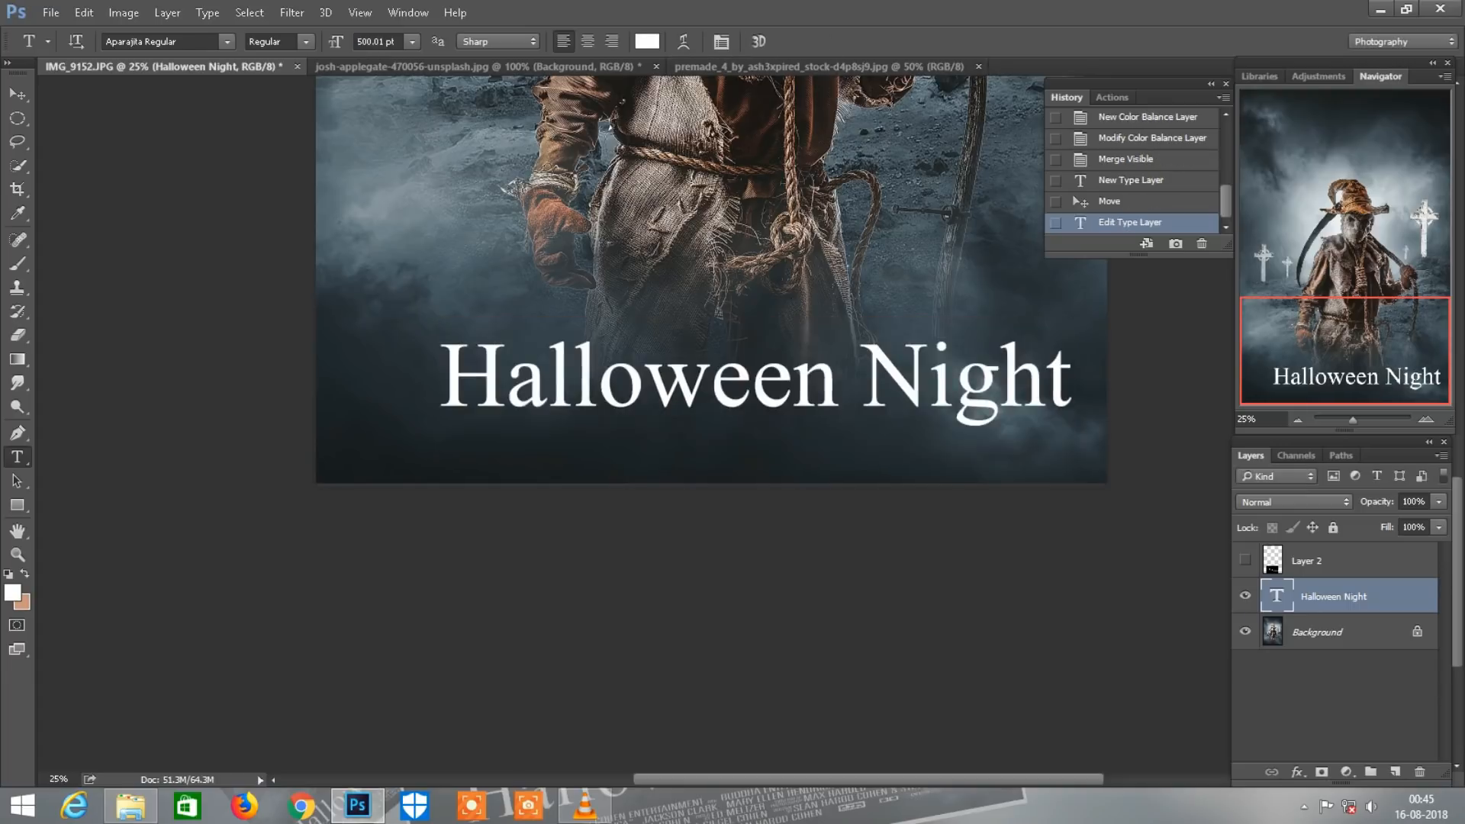
pyautogui.moveTo(829, 371); pyautogui.dragTo(795, 334)
pyautogui.hscroll(1, 796, 334)
pyautogui.hscroll(-2, 795, 334)
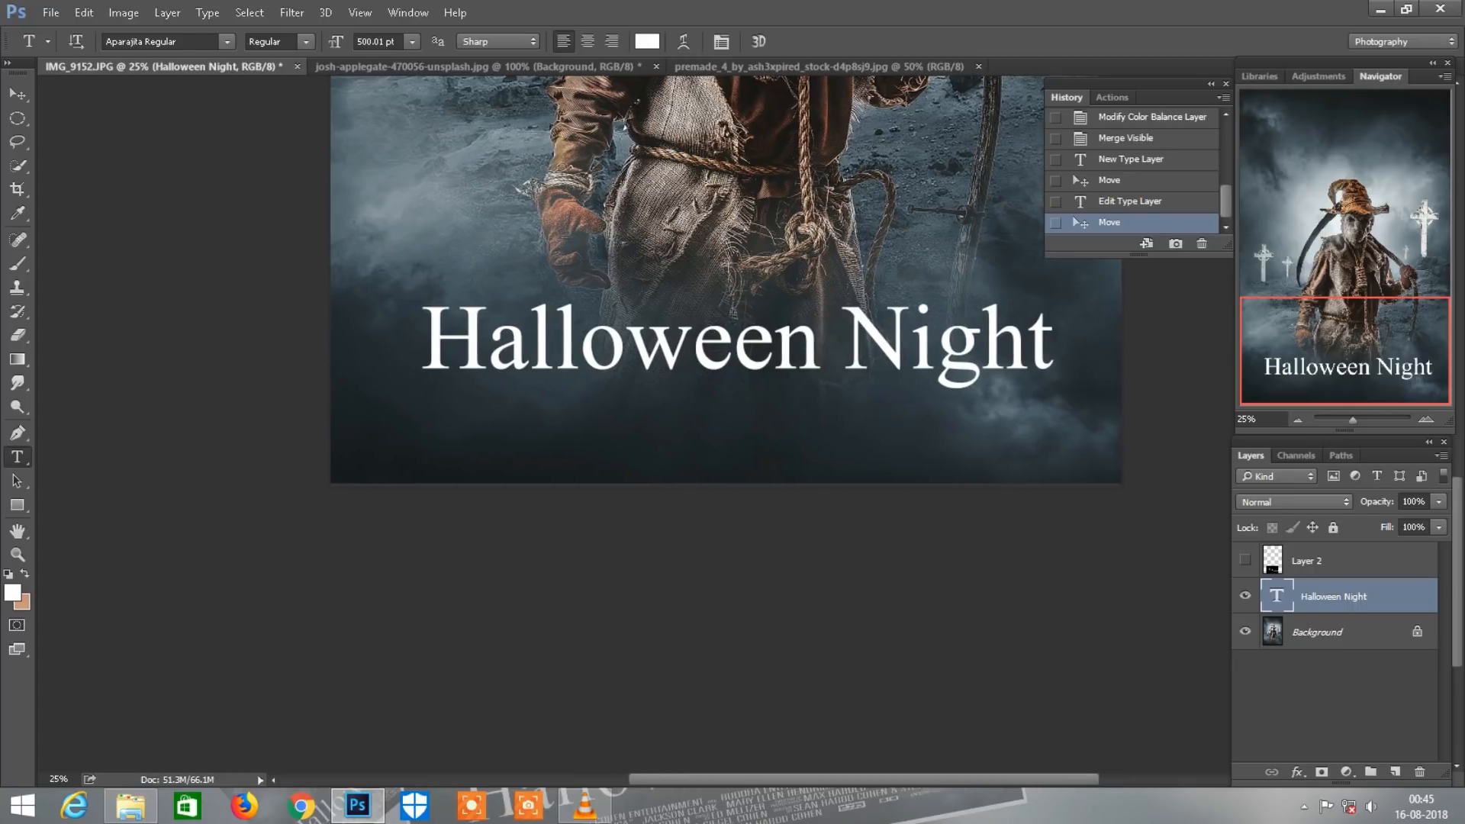
# - Close the premade_4 background image and open credit-block-2.jpg from the image folder as a separate document
pyautogui.click(816, 66)
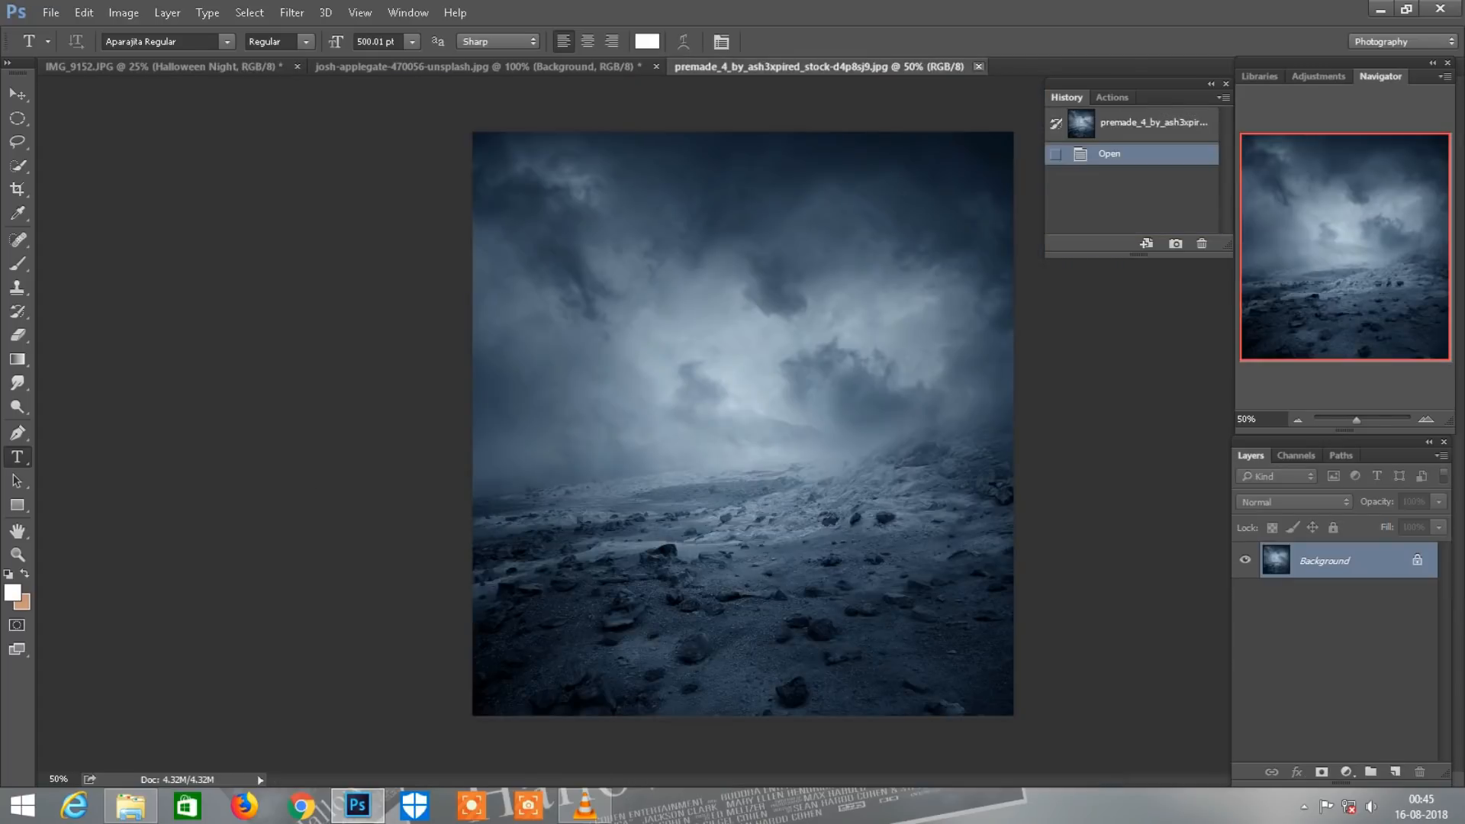
pyautogui.click(978, 66)
pyautogui.click(131, 805)
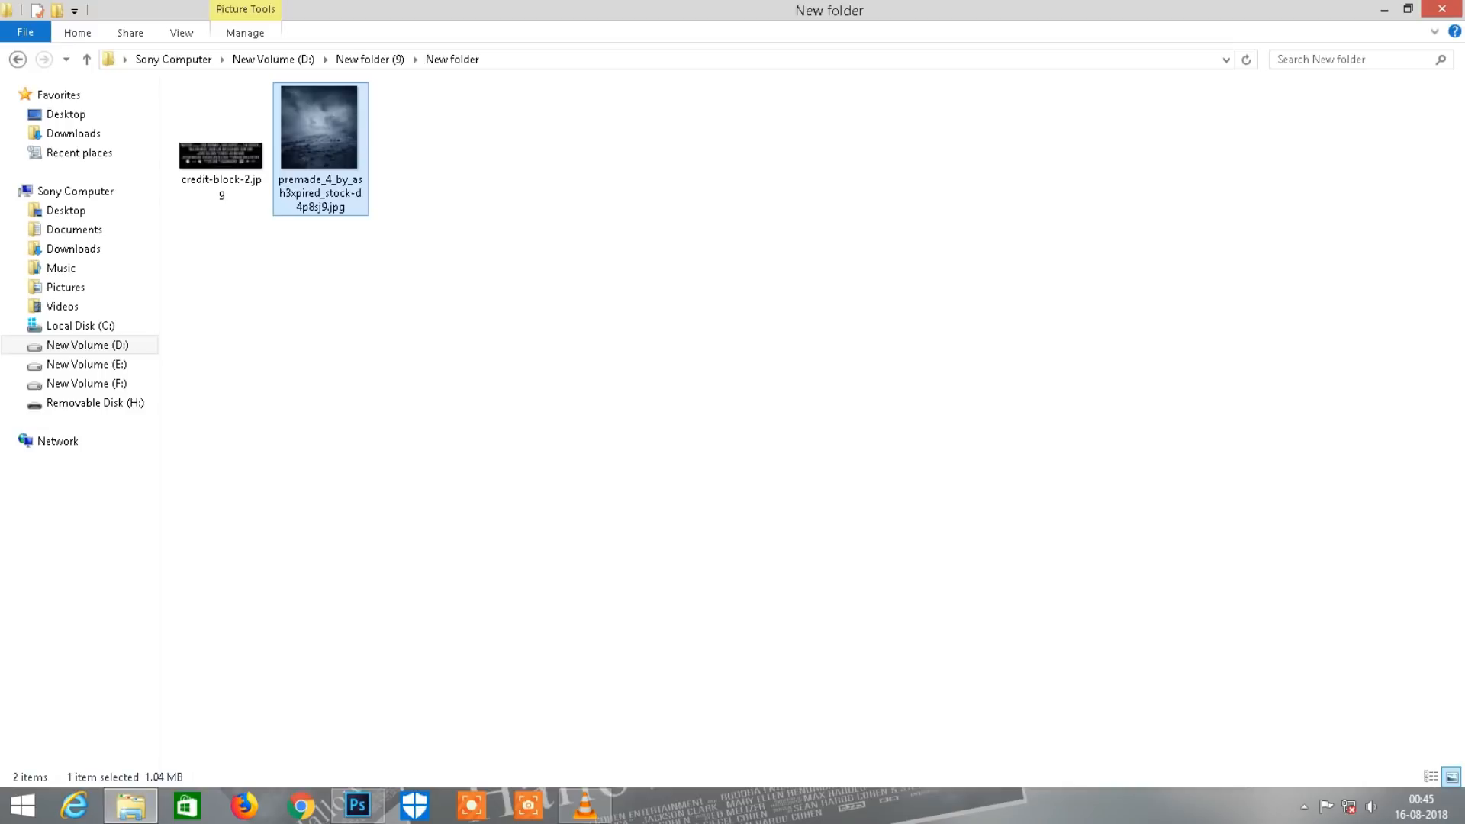
pyautogui.moveTo(221, 156); pyautogui.dragTo(792, 67)
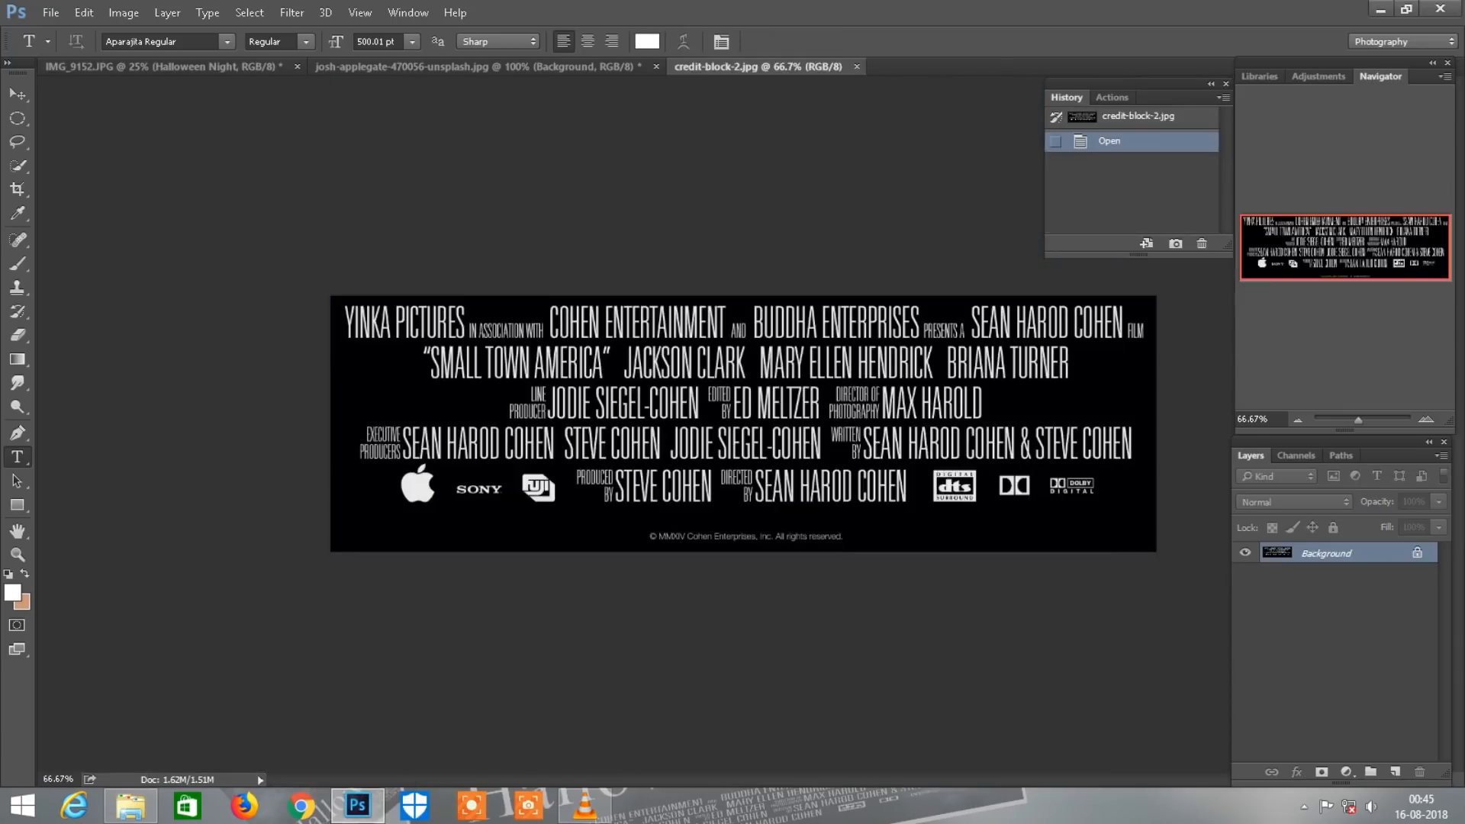
# - Copy the credit block into the IMG_9152.JPG poster and set its layer's blending mode to Lighten
pyautogui.moveTo(762, 382); pyautogui.dragTo(850, 361)
pyautogui.click(1293, 501)
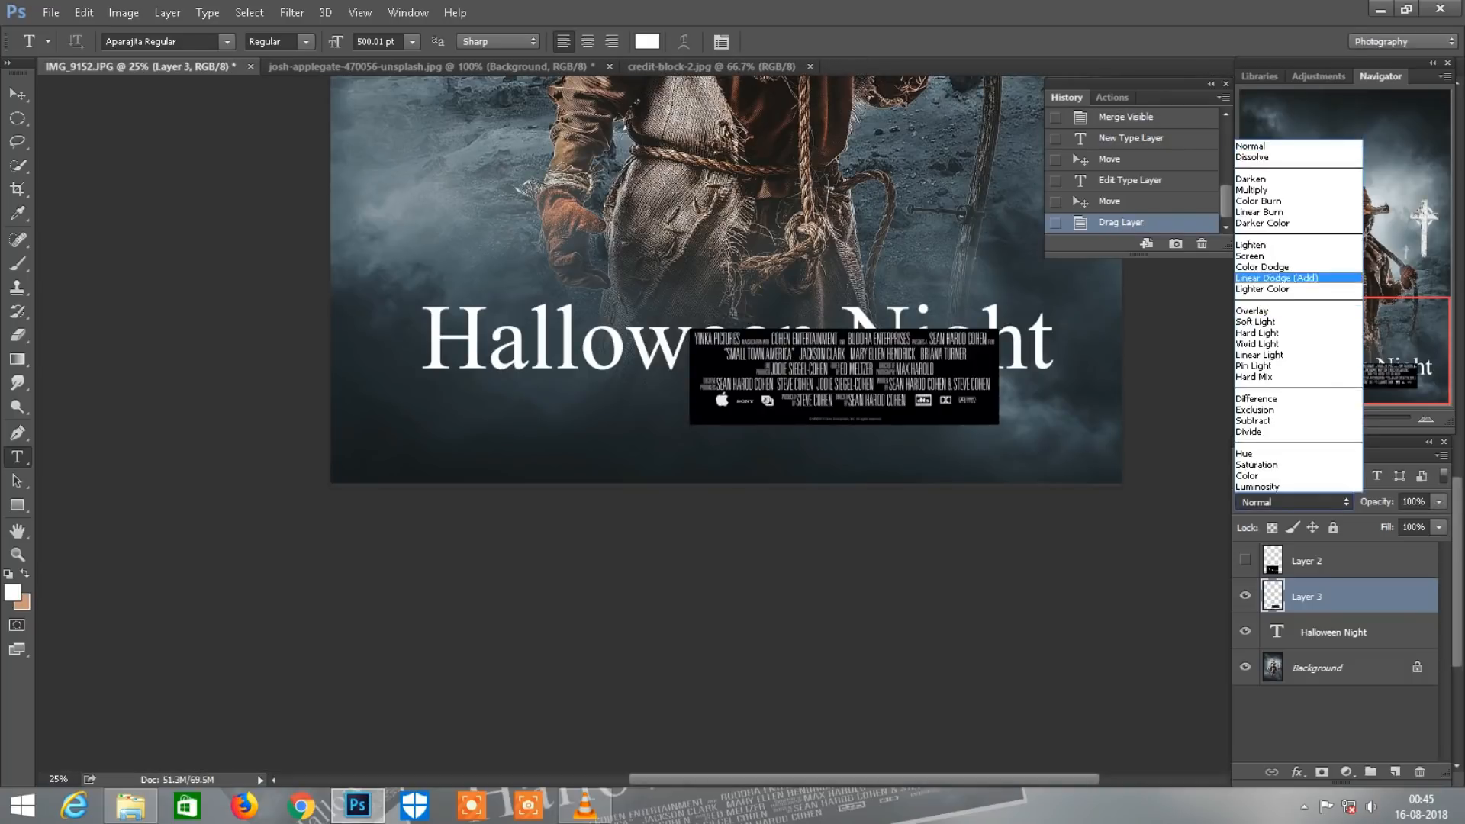
pyautogui.click(1296, 256)
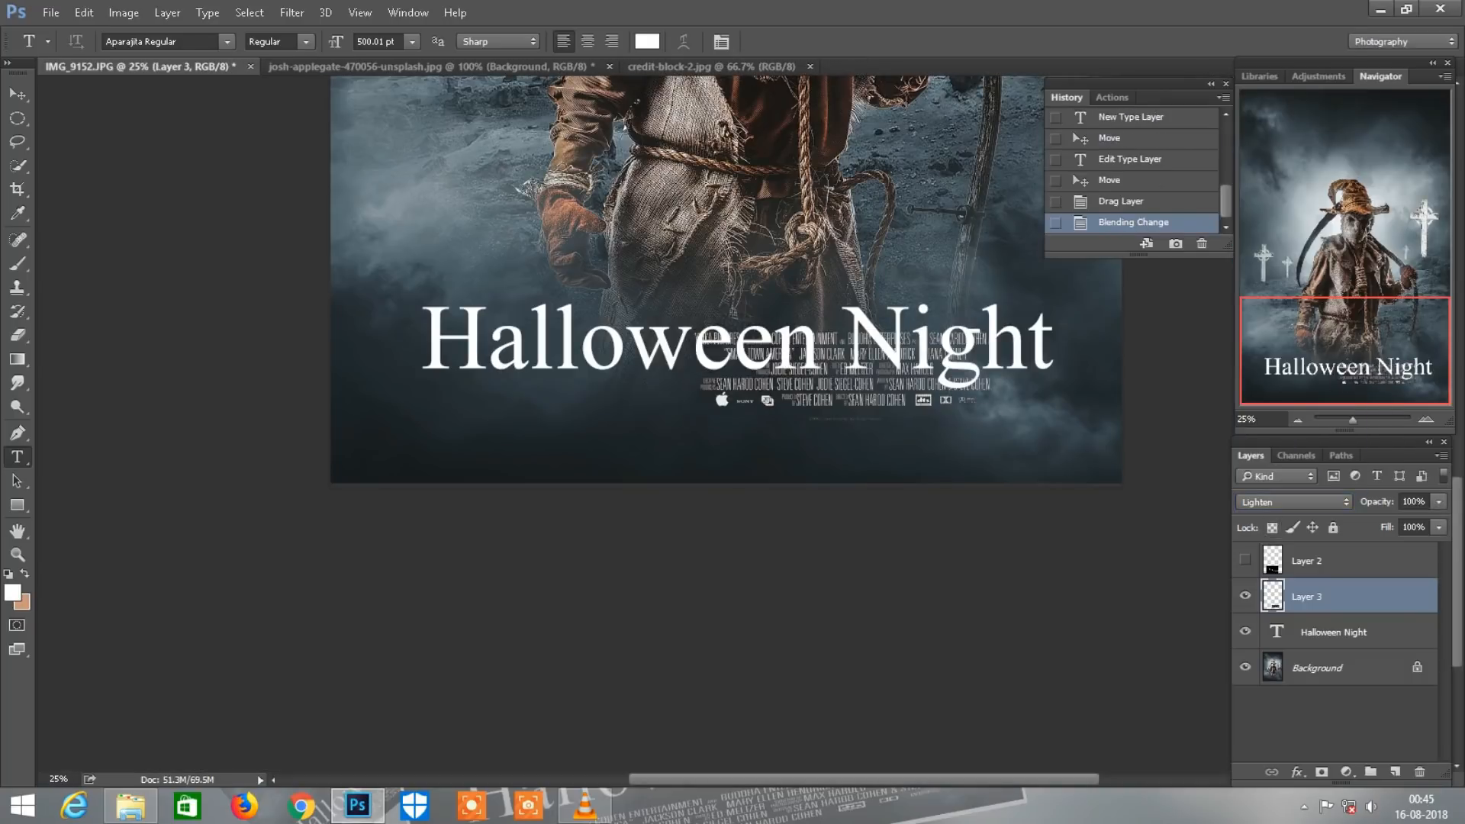
# - Transform the credit block by moving it beneath the title and stretching it horizontally to nearly the title's width
pyautogui.hotkey('ctrl', 't')
pyautogui.moveTo(875, 354); pyautogui.dragTo(571, 402)
pyautogui.hotkey('ctrl', '+')
pyautogui.moveTo(765, 422); pyautogui.dragTo(1184, 422)
pyautogui.moveTo(953, 413); pyautogui.dragTo(935, 413)
pyautogui.click(832, 41)
pyautogui.press('t')
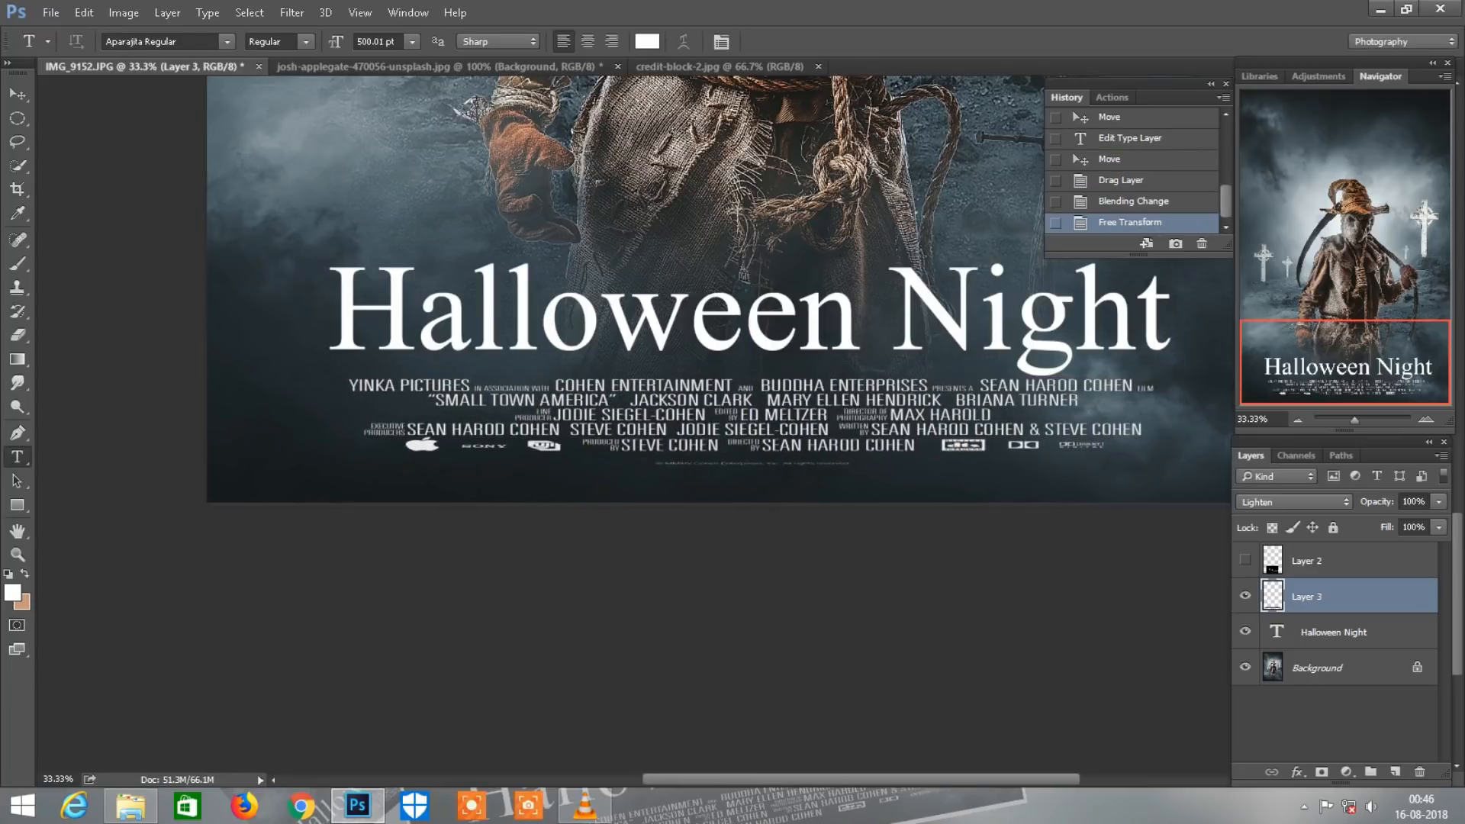
pyautogui.hotkey('ctrl', '0')
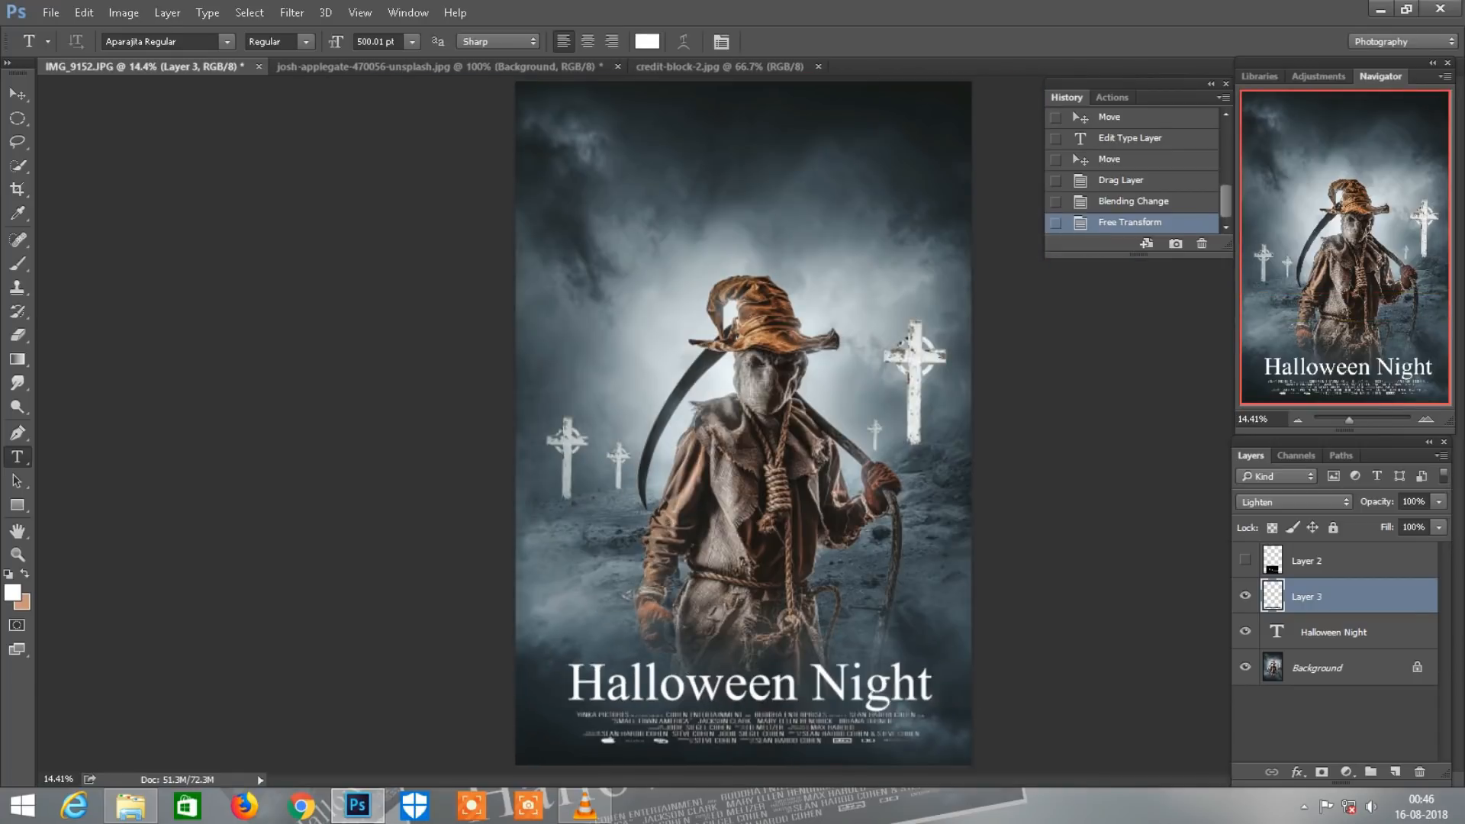
# - Add a new empty layer above the credit block and set the foreground color to a strong red
pyautogui.hotkey('ctrl', '+')
pyautogui.click(1395, 771)
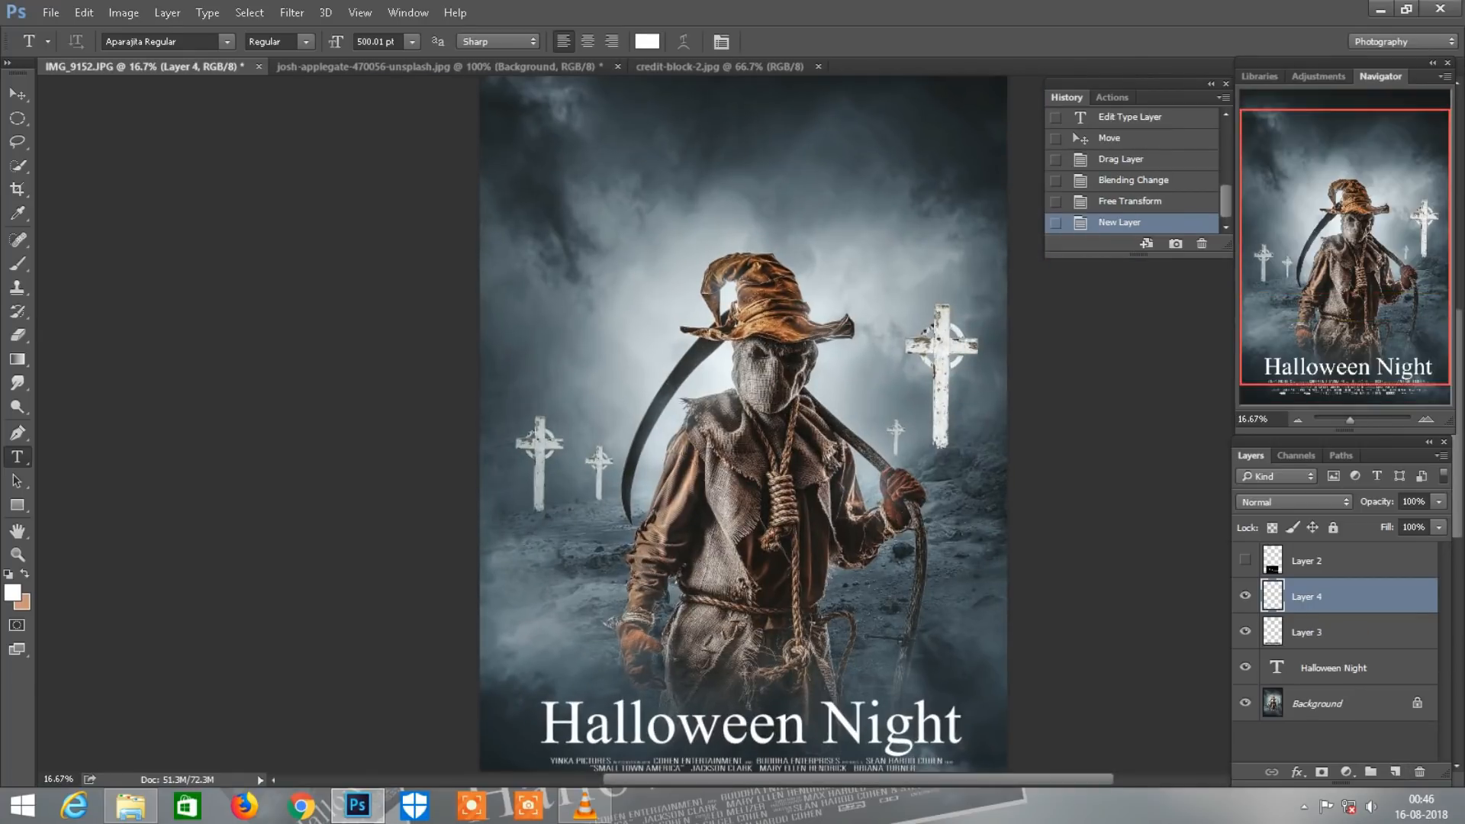
pyautogui.click(12, 592)
pyautogui.moveTo(367, 395); pyautogui.dragTo(367, 296)
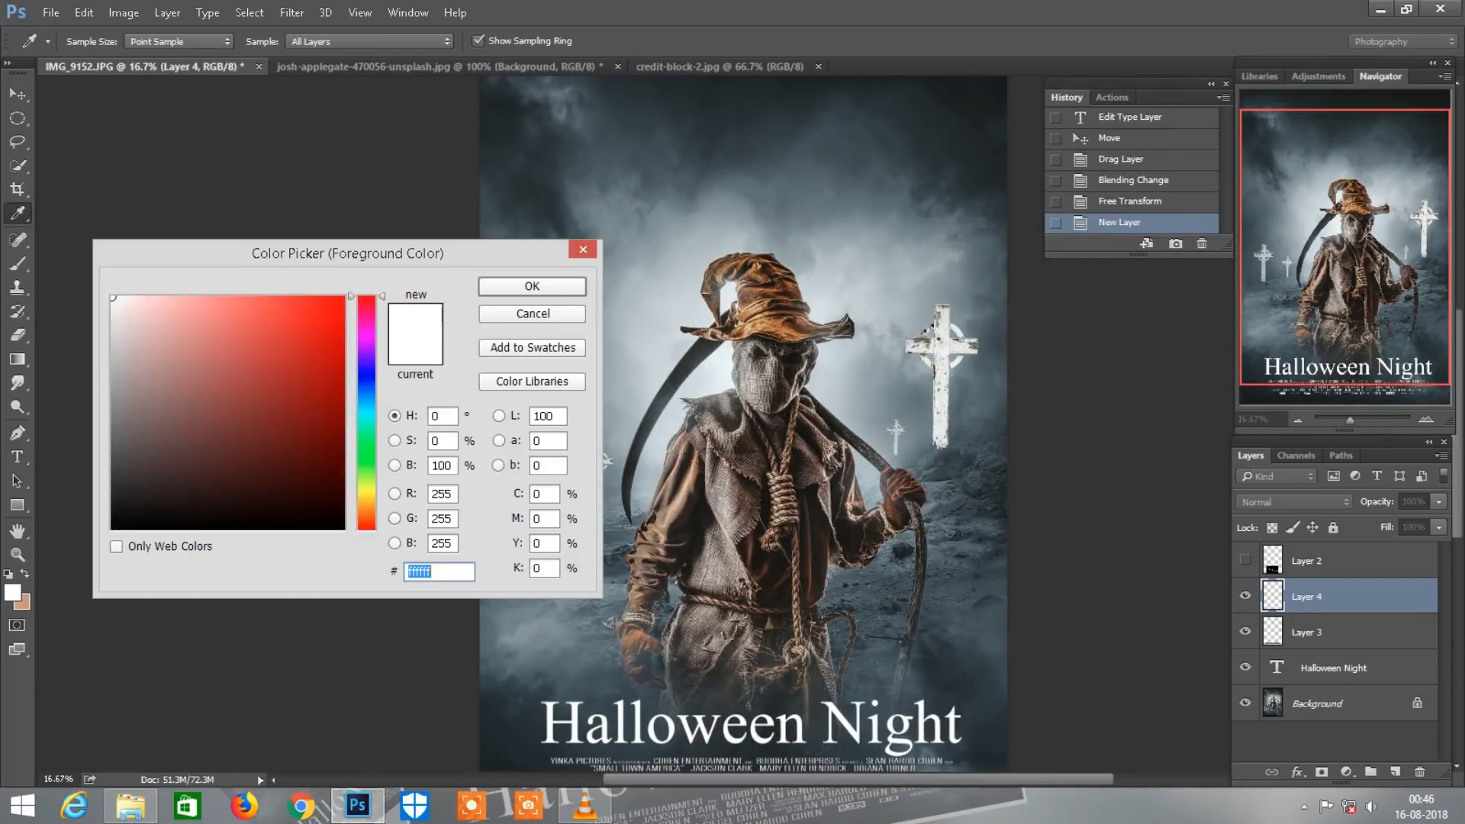
pyautogui.click(335, 364)
pyautogui.click(532, 286)
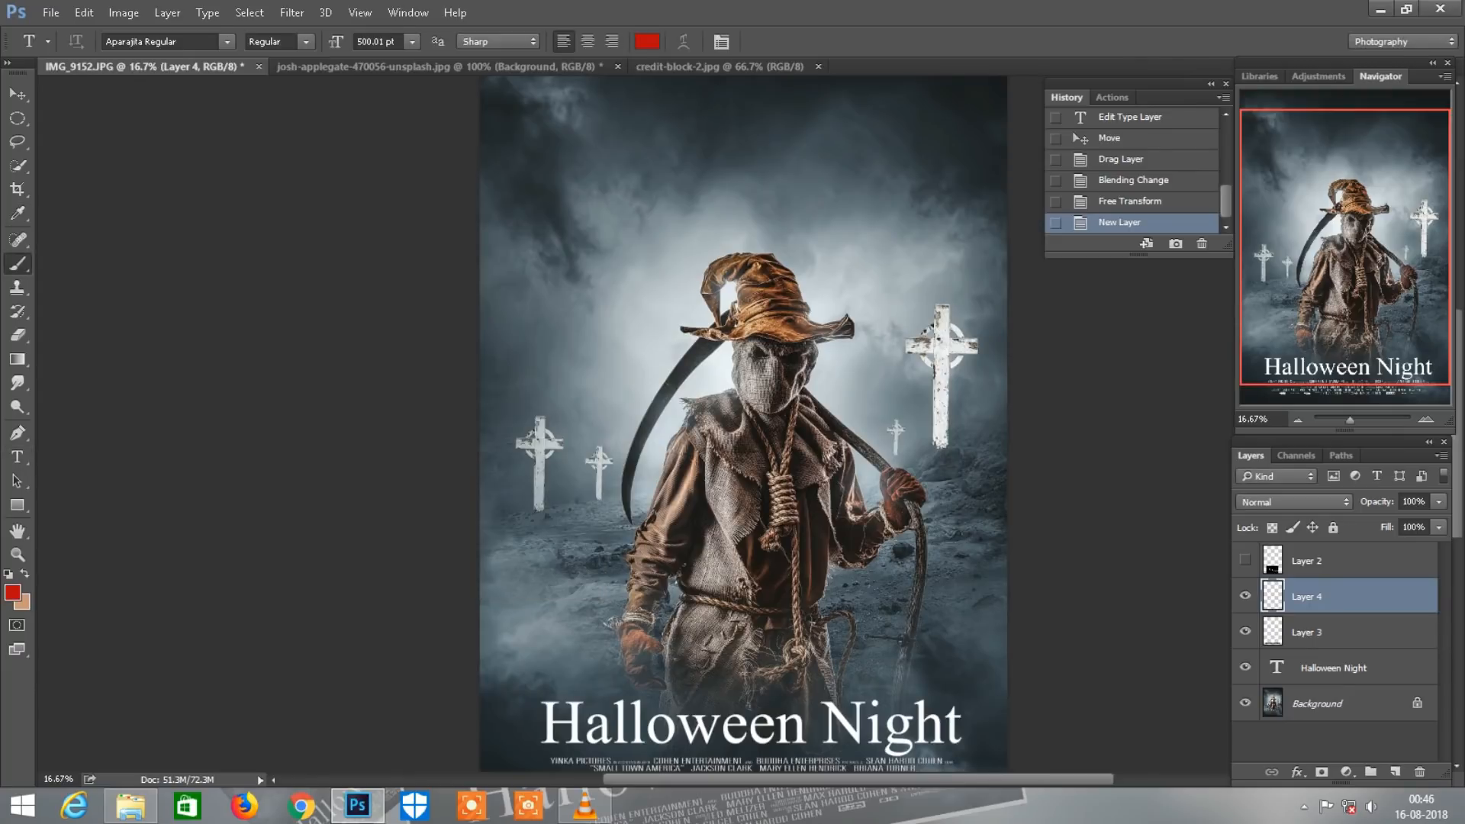
# - Paint a soft red glow over the scarecrow's left eye hole as seen in the image, using the Brush at 50% opacity
pyautogui.click(17, 263)
pyautogui.click(231, 41)
pyautogui.click(189, 57)
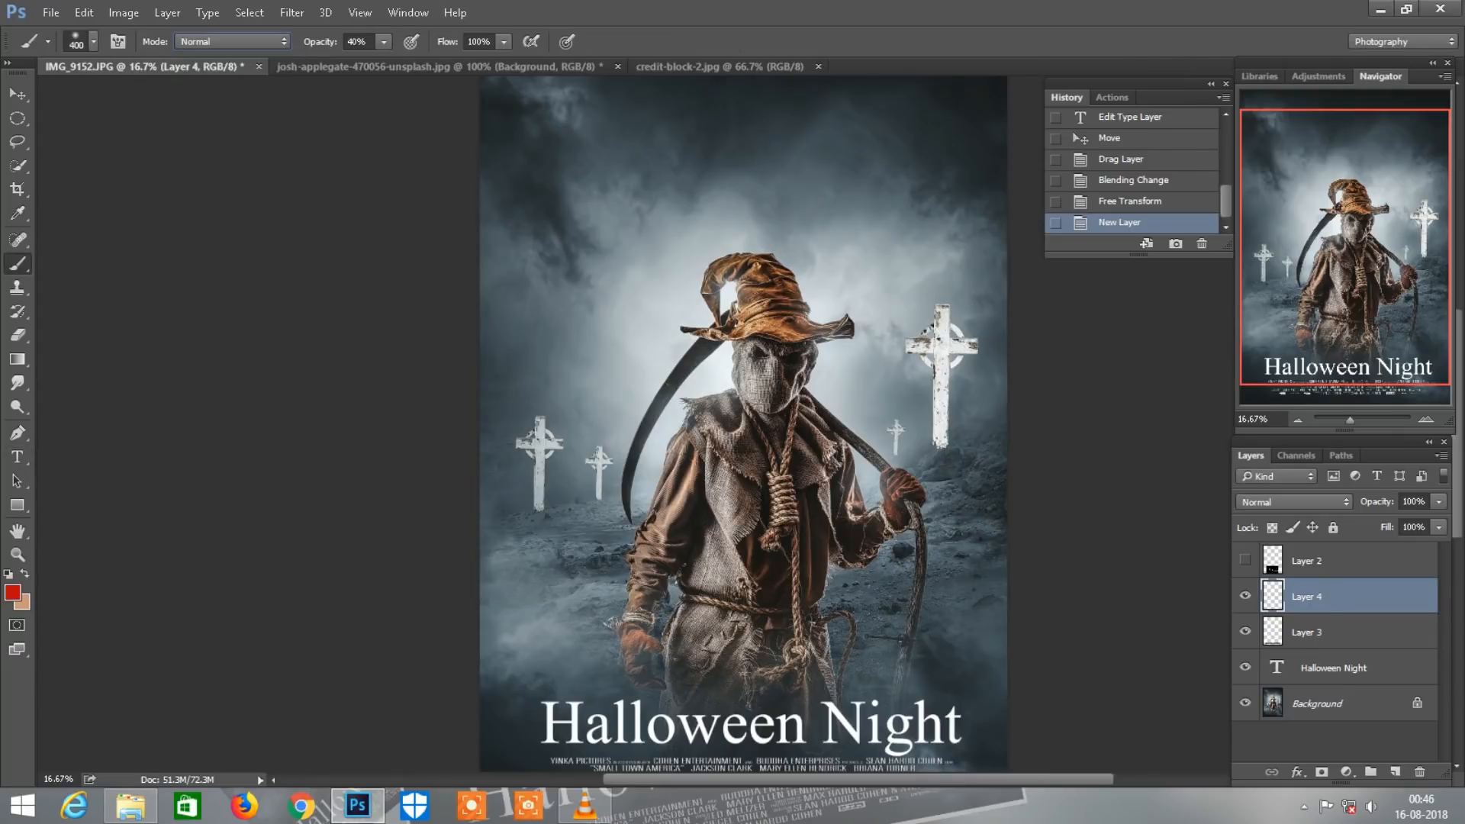
pyautogui.moveTo(320, 42); pyautogui.dragTo(338, 42)
pyautogui.hotkey('ctrl', '+')
pyautogui.hotkey('ctrl', '+')
pyautogui.hotkey('ctrl', '+')
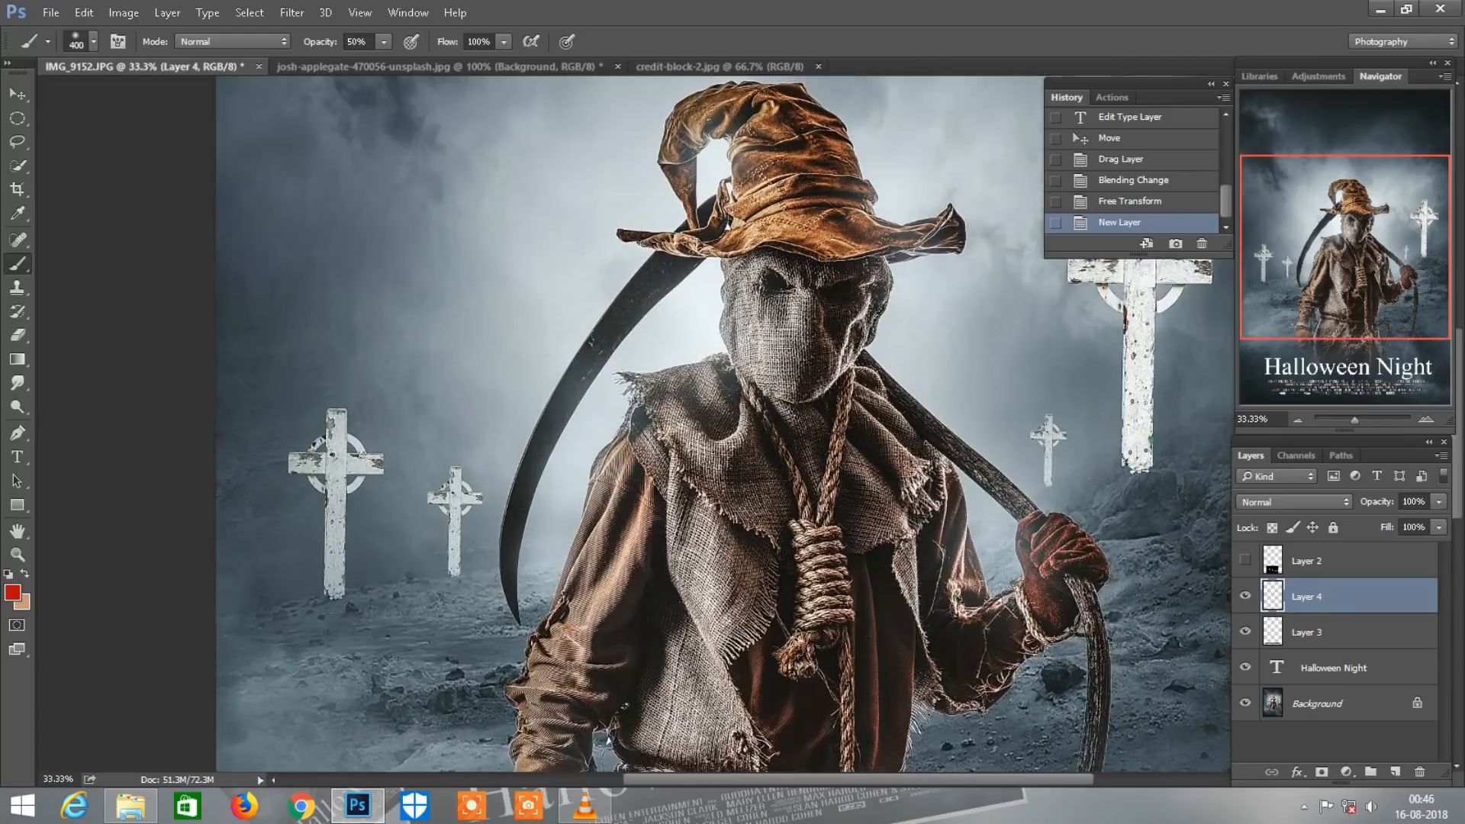
pyautogui.hotkey('ctrl', '+')
pyautogui.press('[')
pyautogui.press('[')
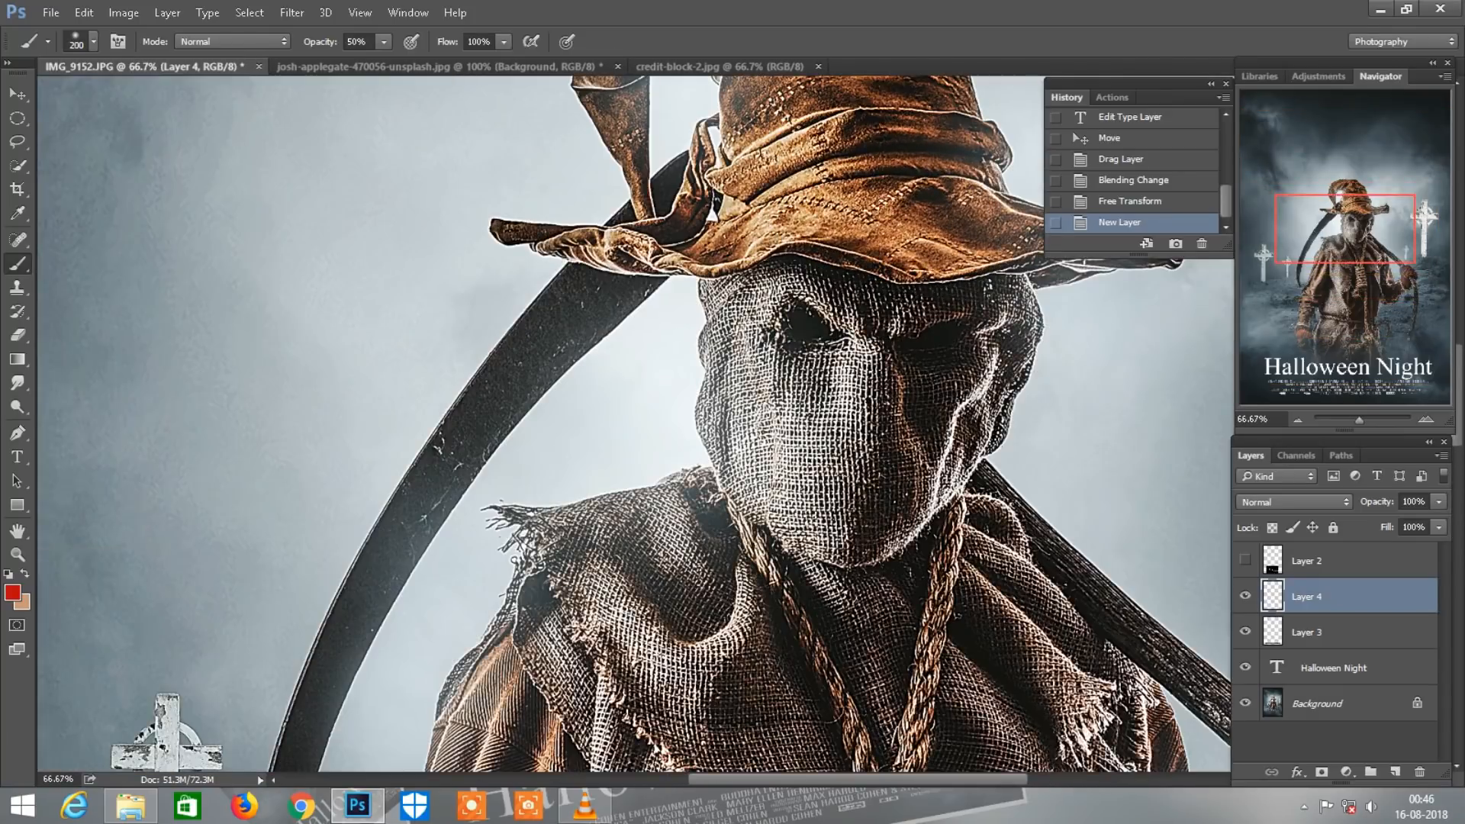
pyautogui.click(790, 319)
pyautogui.click(812, 317)
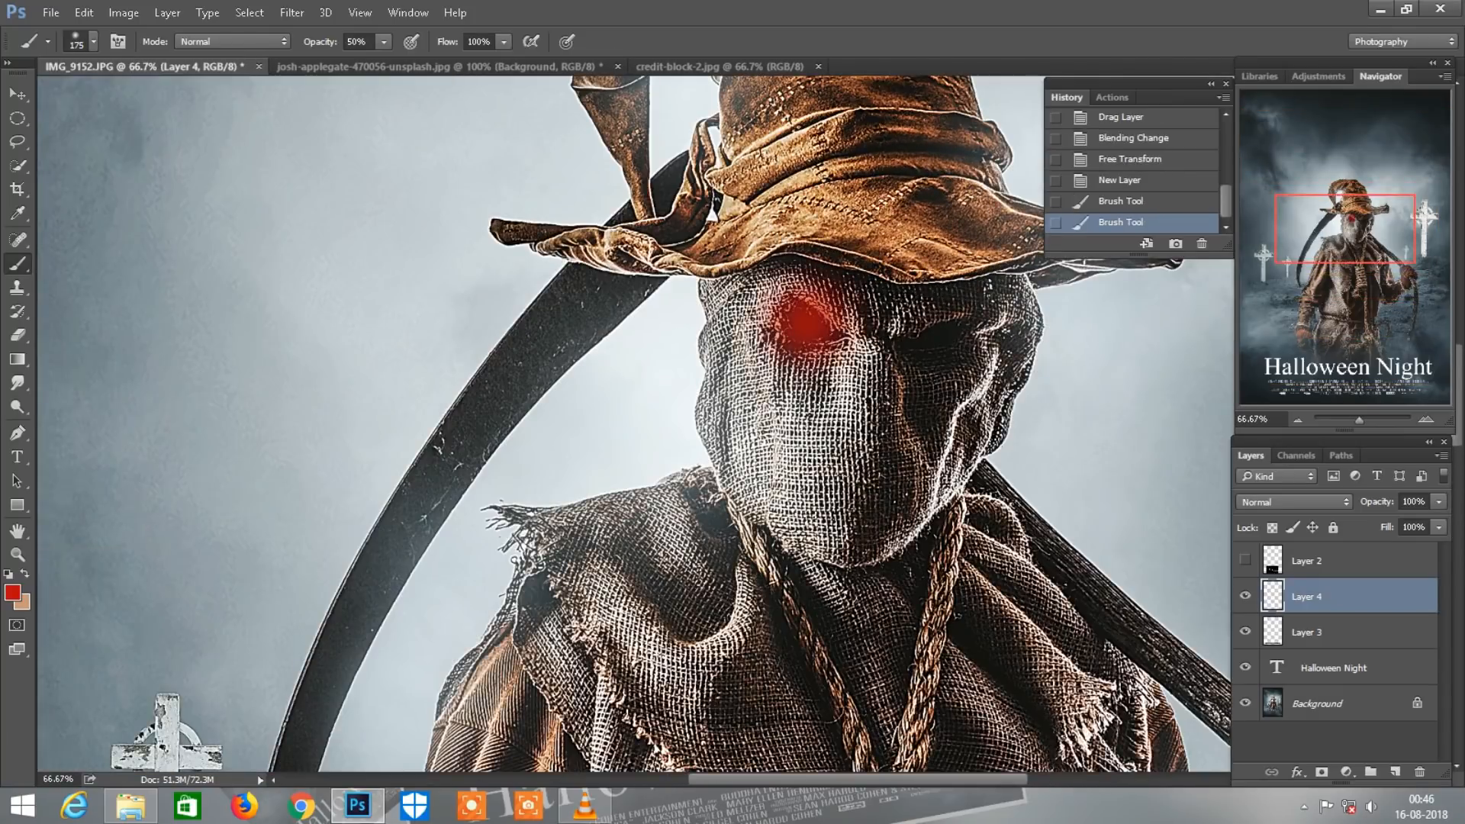
# - Paint a matching red glow over the scarecrow's other eye hole, reducing the brush size to 125
pyautogui.click(935, 336)
pyautogui.press('[')
pyautogui.click(934, 336)
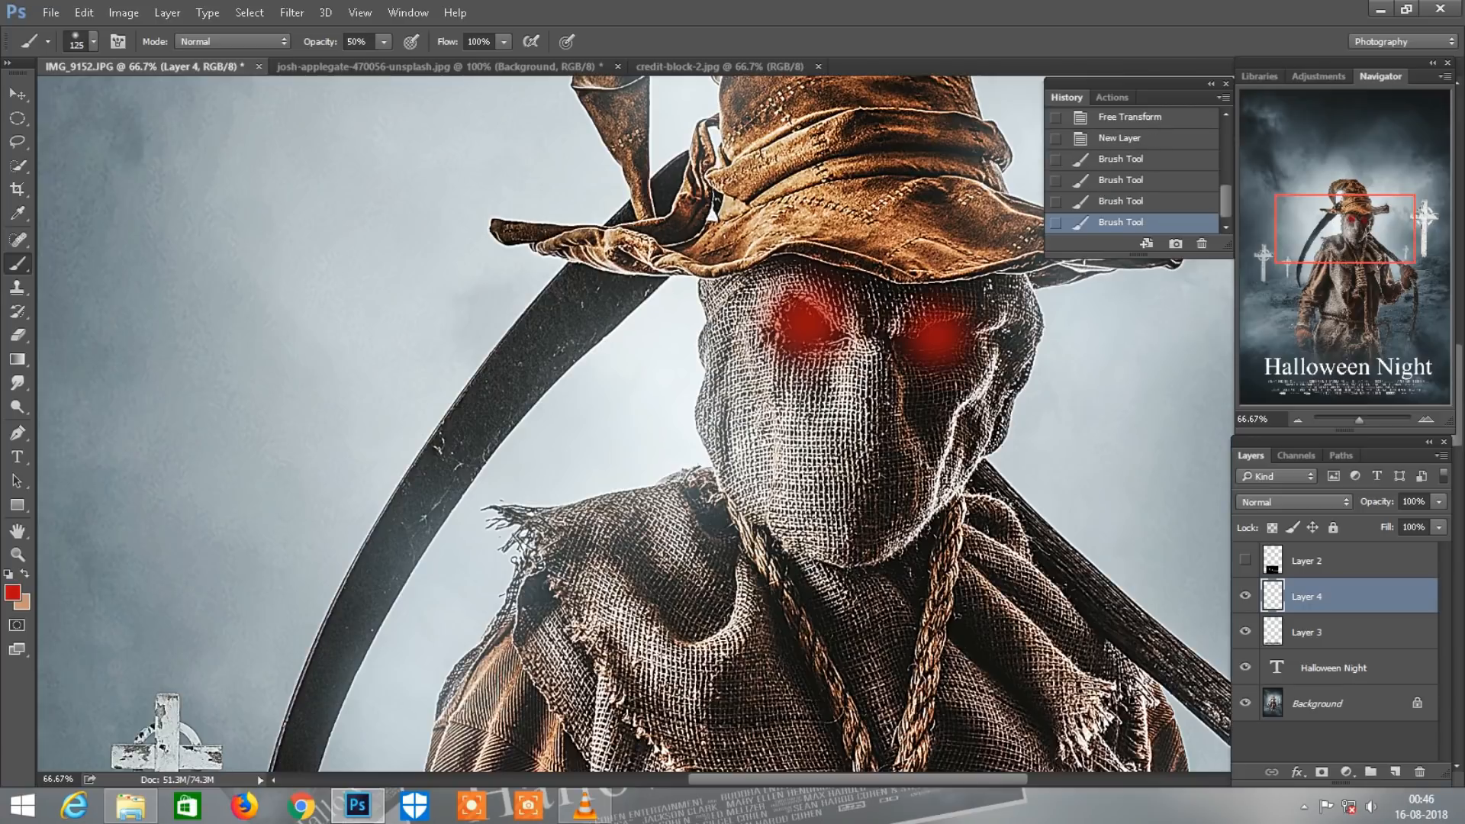
# - Set the red eye-glow layer's blending mode to Screen and check the whole poster
pyautogui.click(1293, 501)
pyautogui.click(1251, 255)
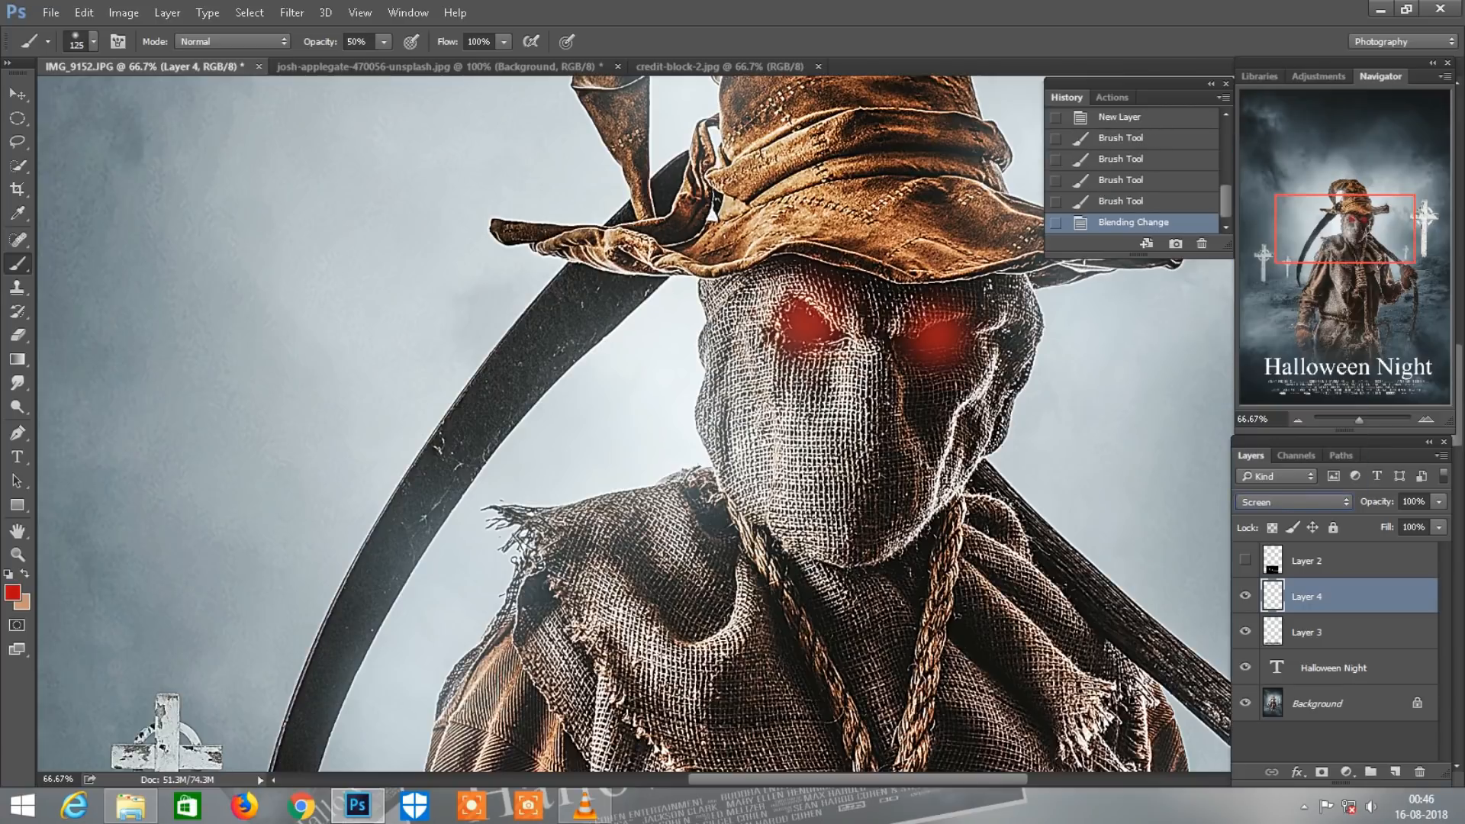
pyautogui.hotkey('ctrl', '-')
pyautogui.hotkey('ctrl', '-')
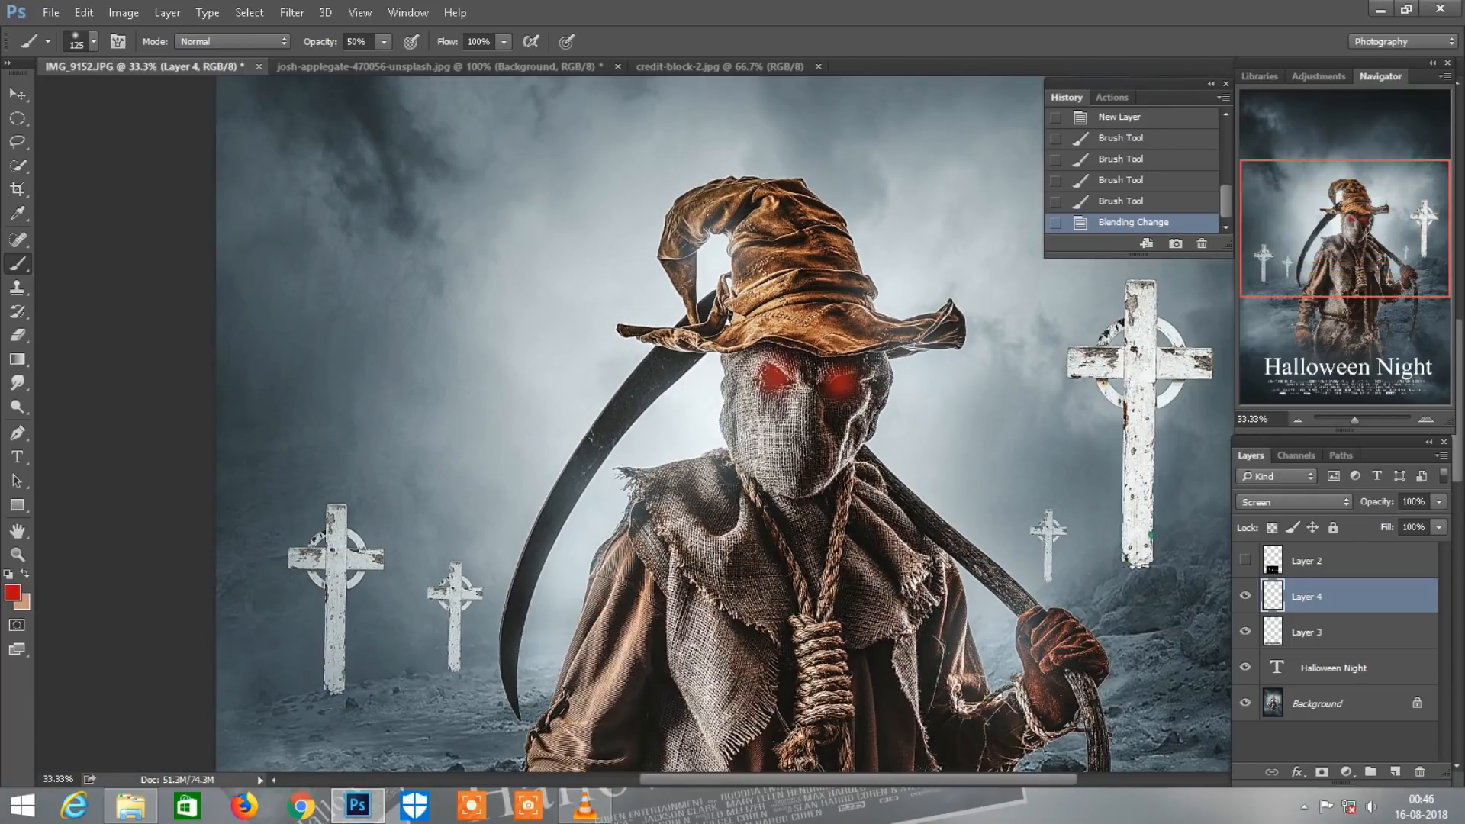
pyautogui.hotkey('ctrl', '-')
pyautogui.hotkey('ctrl', '-')
pyautogui.hotkey('ctrl', '-')
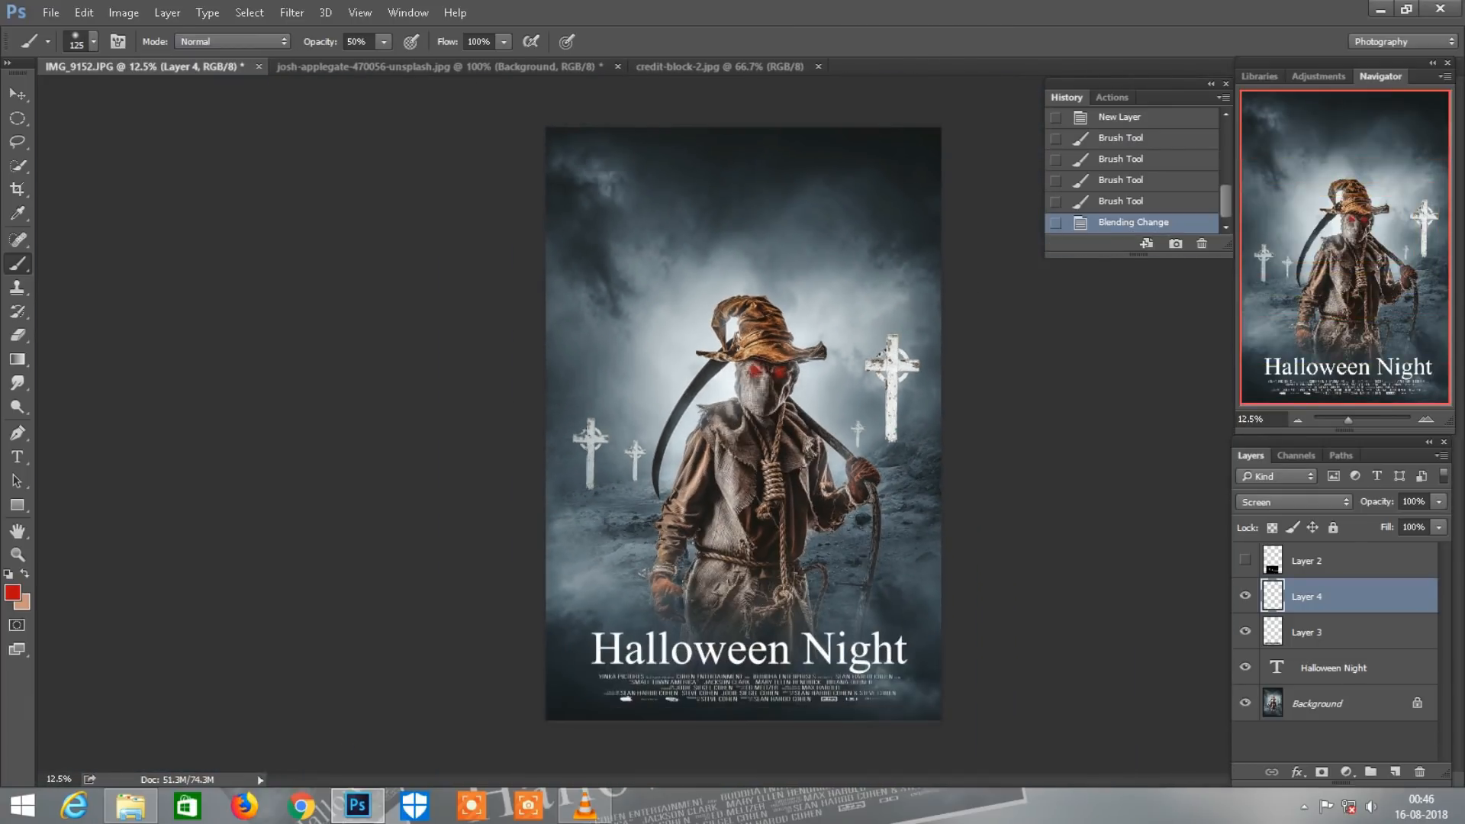